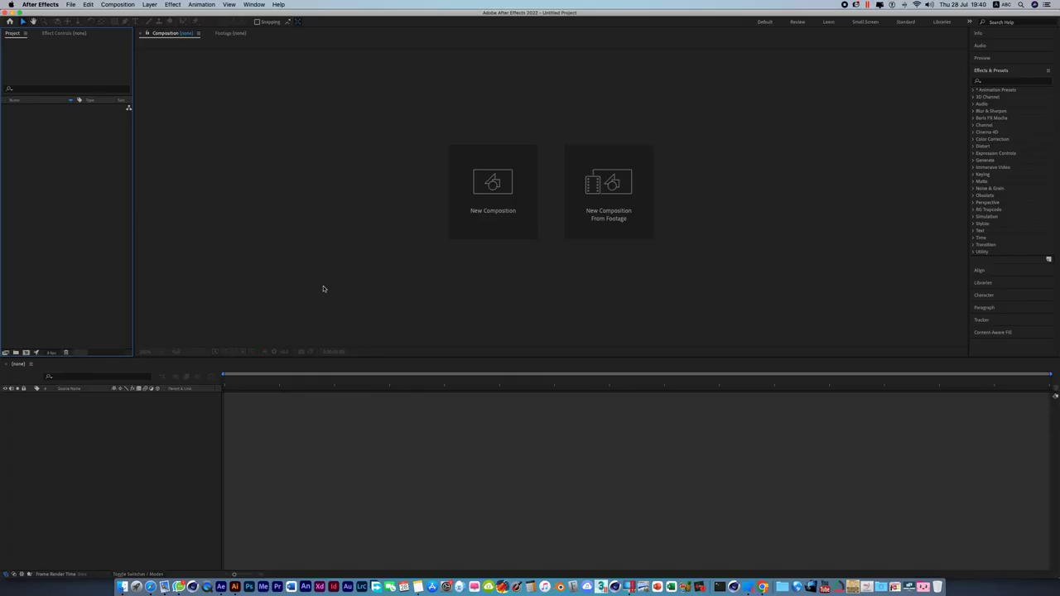
Create a composition named 'Main Project' sized 1920 × 1080 pixels
click(497, 184)
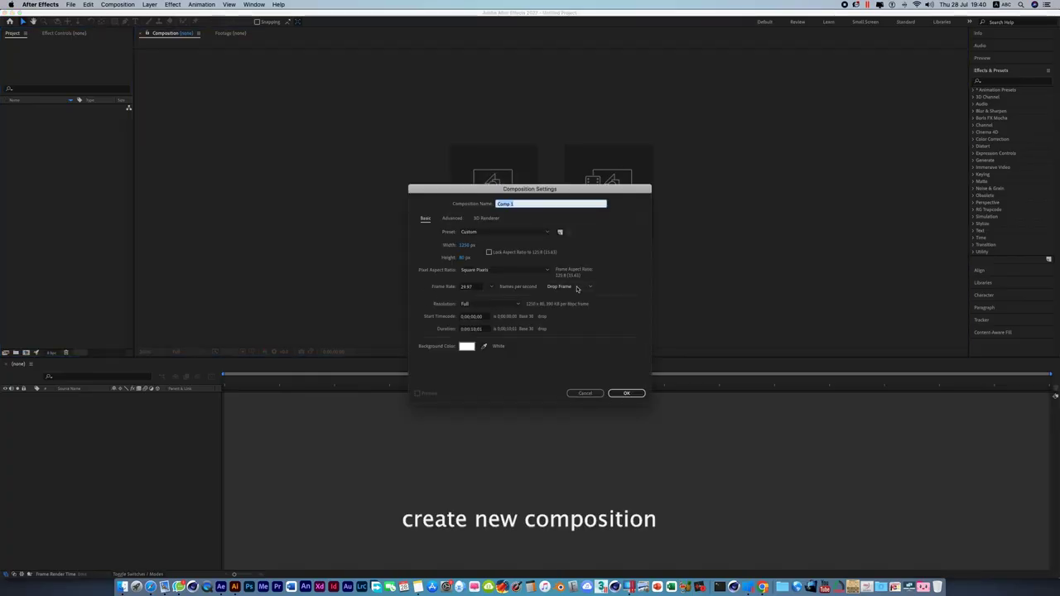
text(Main)
text( Project)
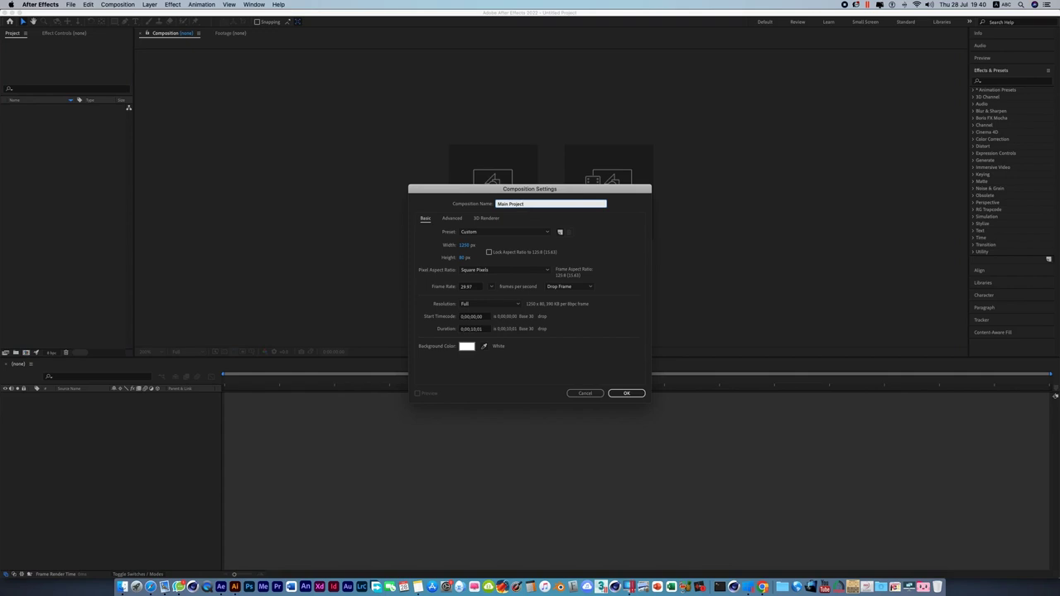
click(465, 245)
text(1920)
key(Tab)
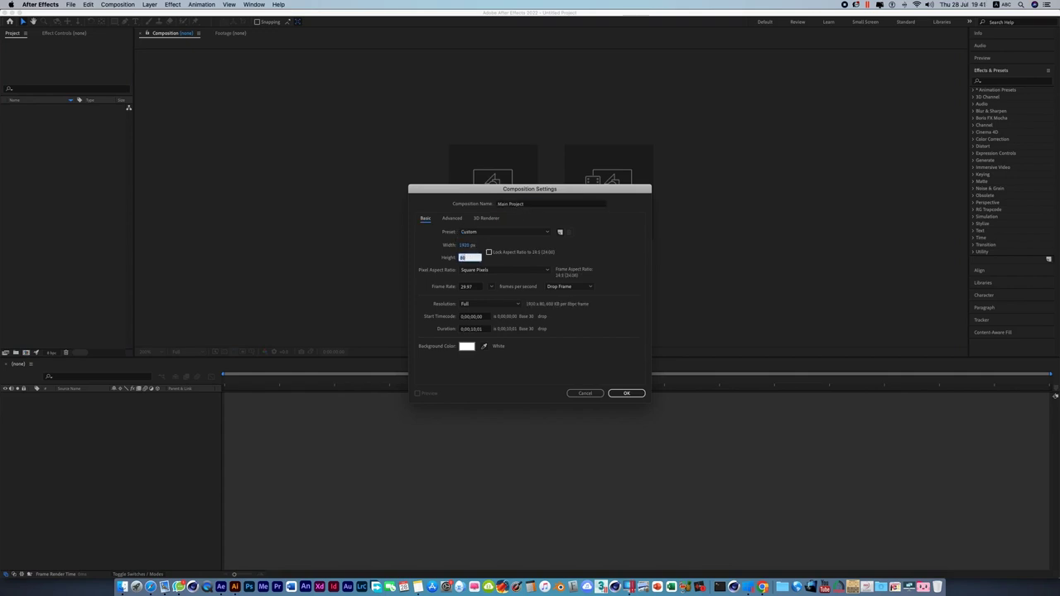
text(1080)
click(622, 396)
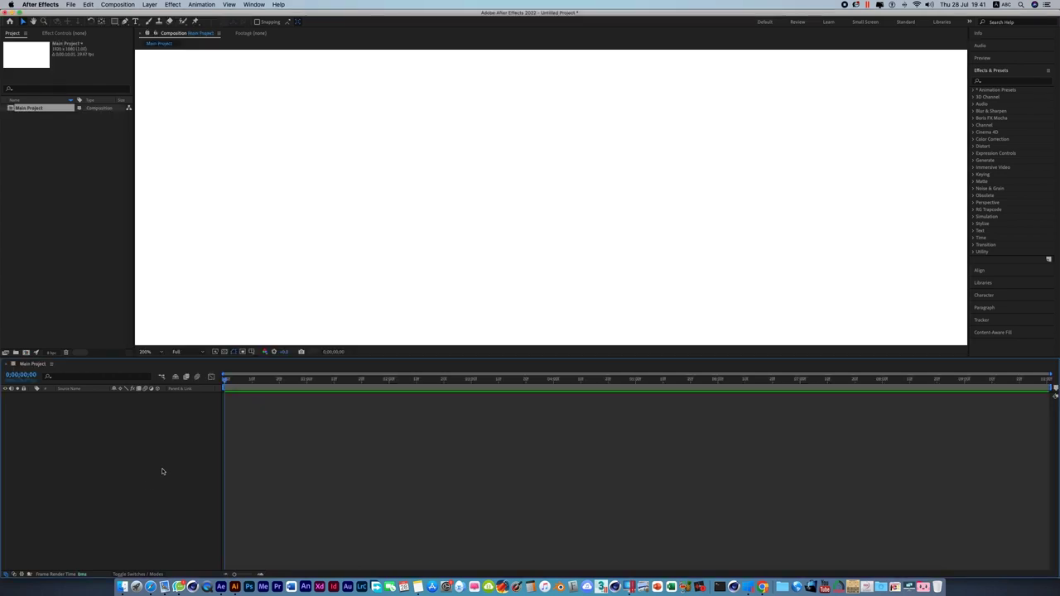
Add a new solid layer named BG to the Main Project timeline
right_click(102, 439)
mouse_move(129, 444)
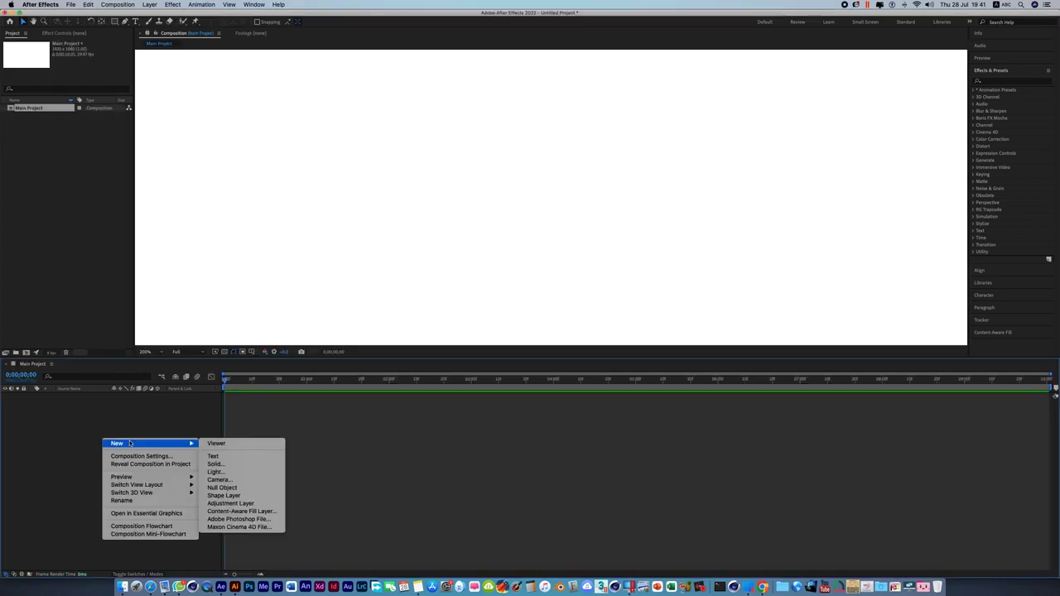
click(234, 469)
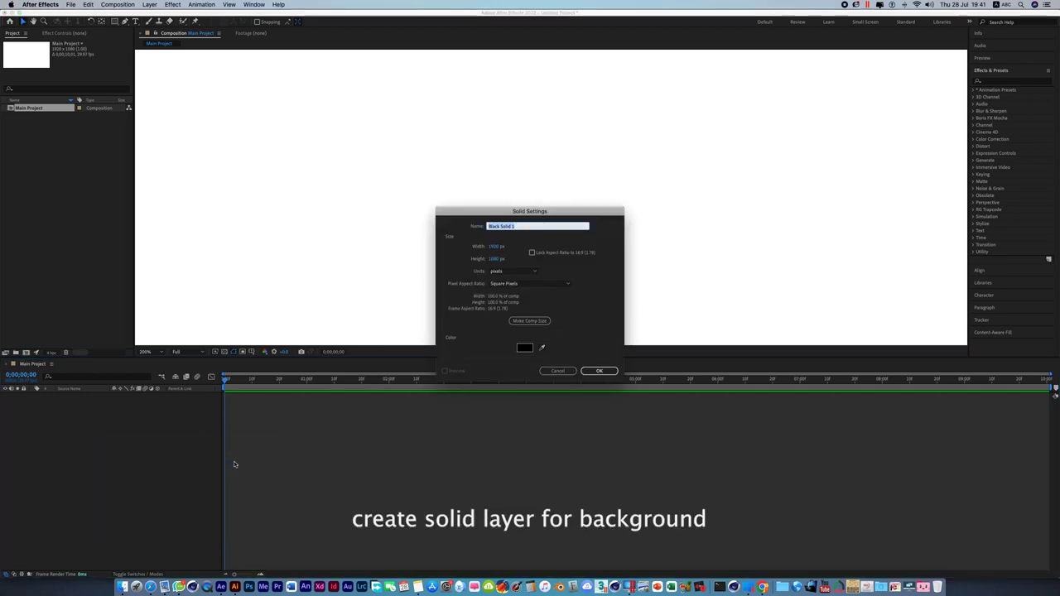
text(BG)
key(Return)
Search Effects & Presets for 'ramp' and apply Gradient Ramp to the BG solid
click(1001, 73)
click(1000, 82)
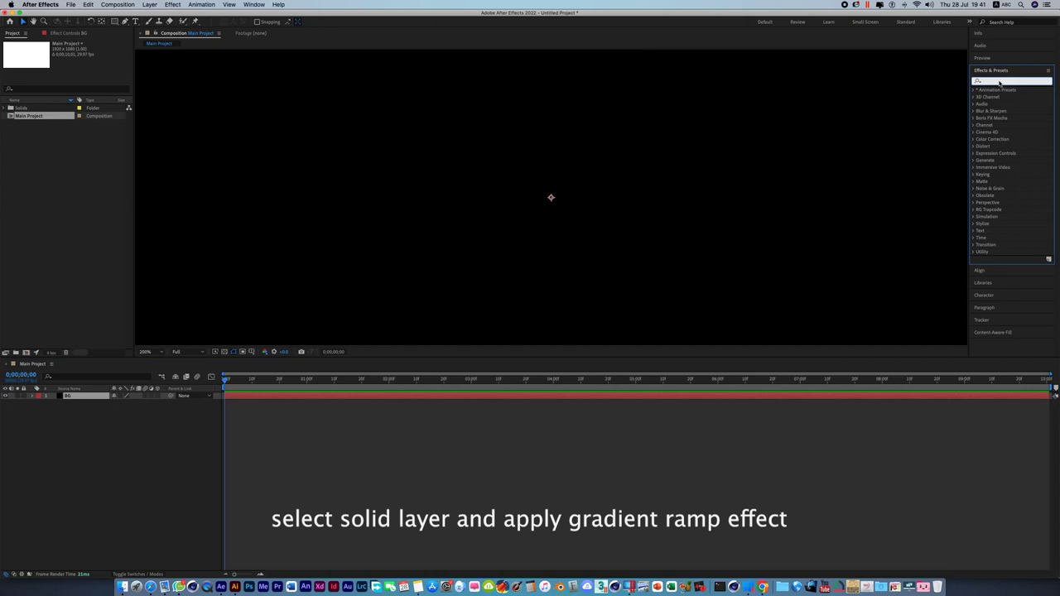
text(ramp)
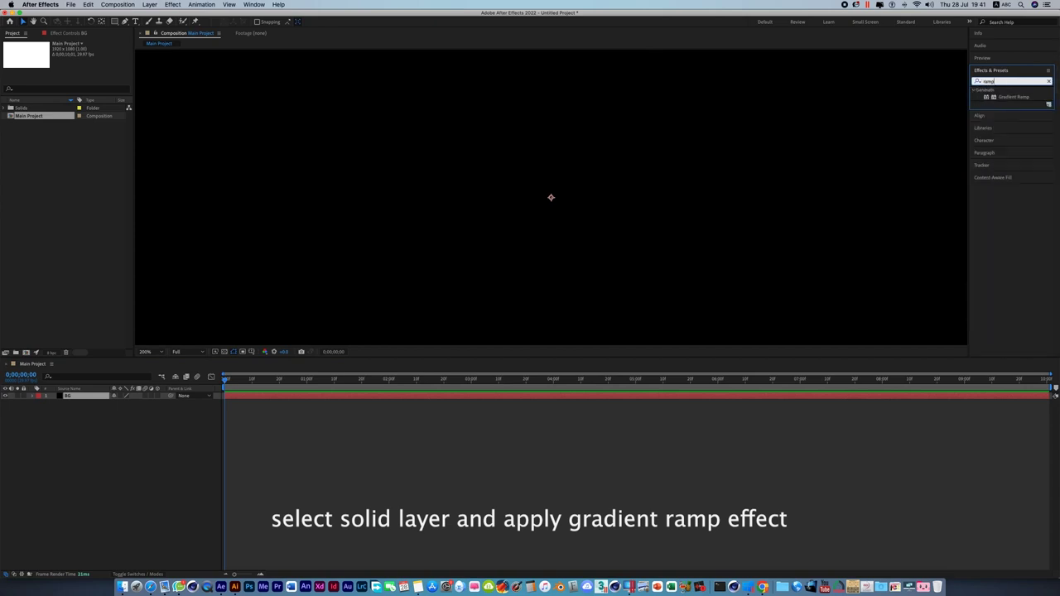
double_click(1014, 97)
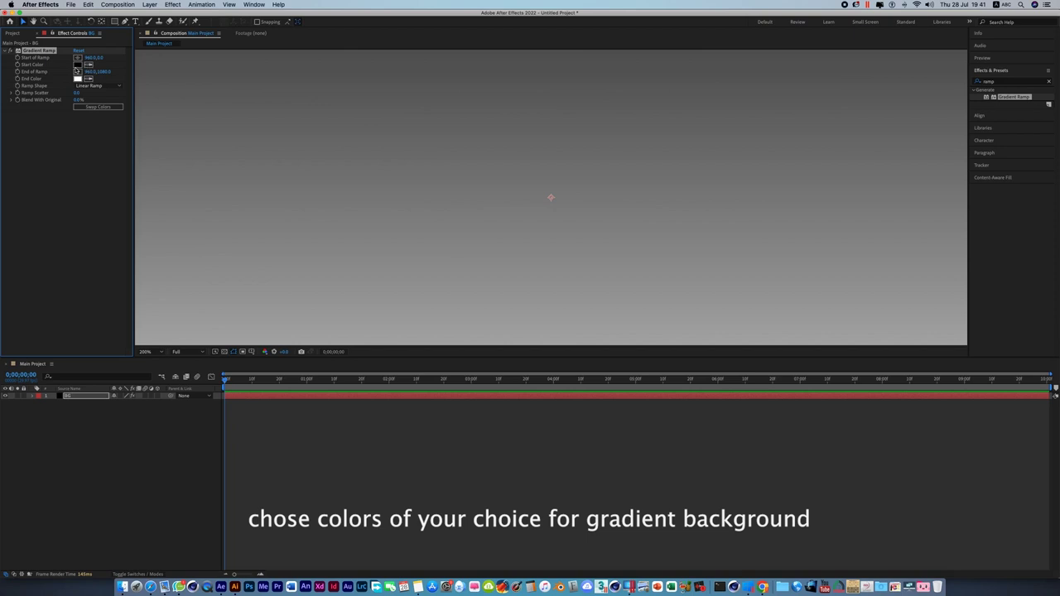
click(79, 64)
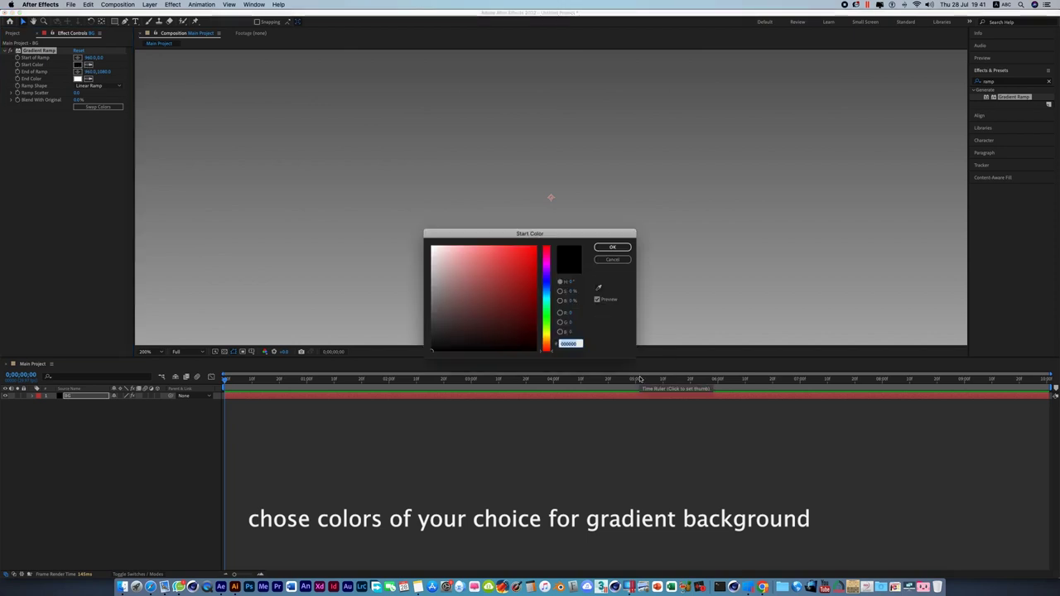
Set the gradient's start colour to dark navy 2D3655 and fit the comp in the viewer
text(2D)
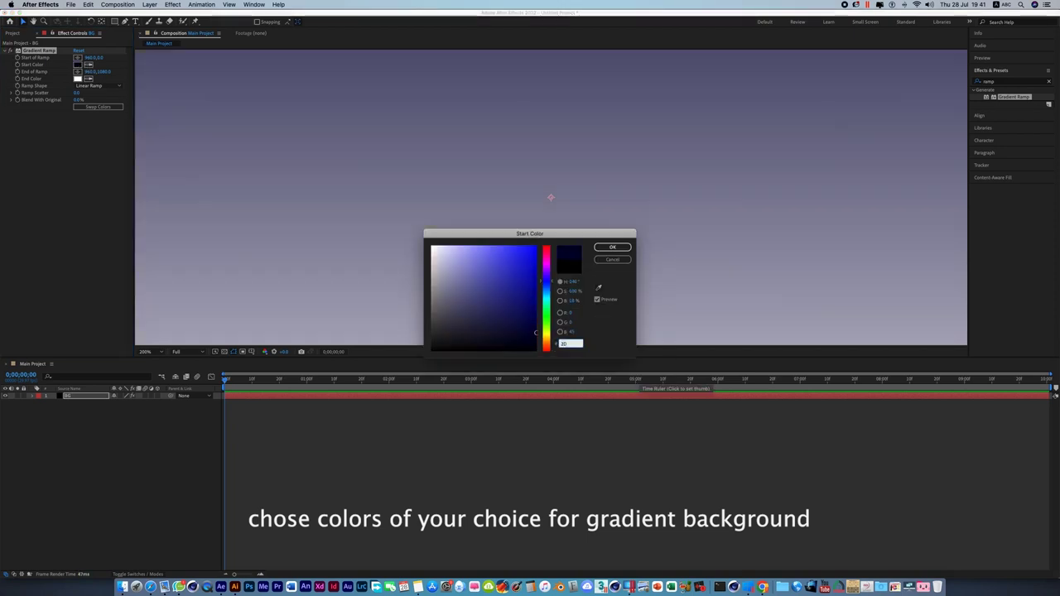
text(3655)
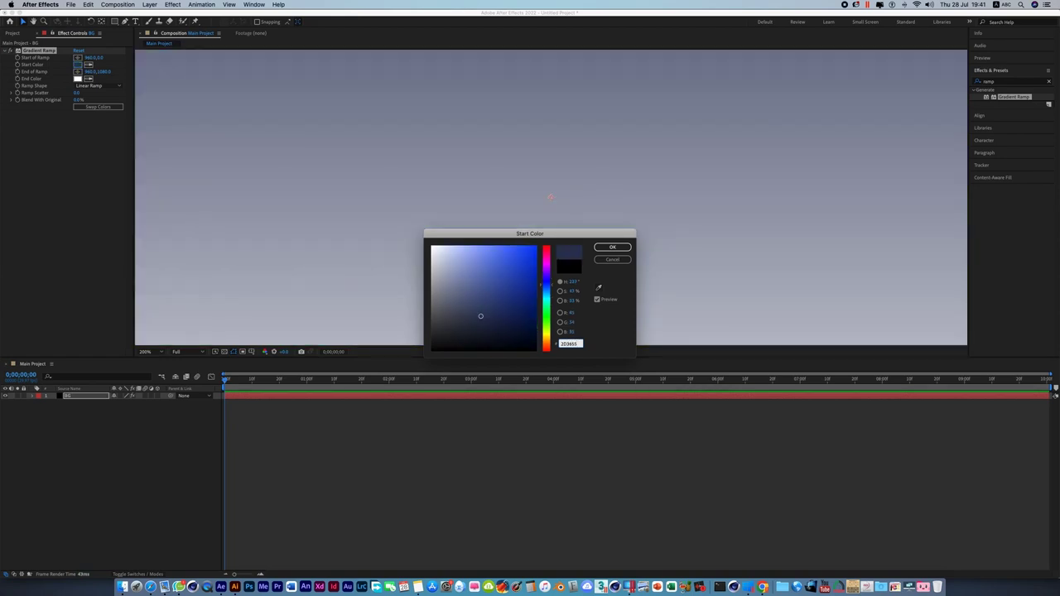
key(Return)
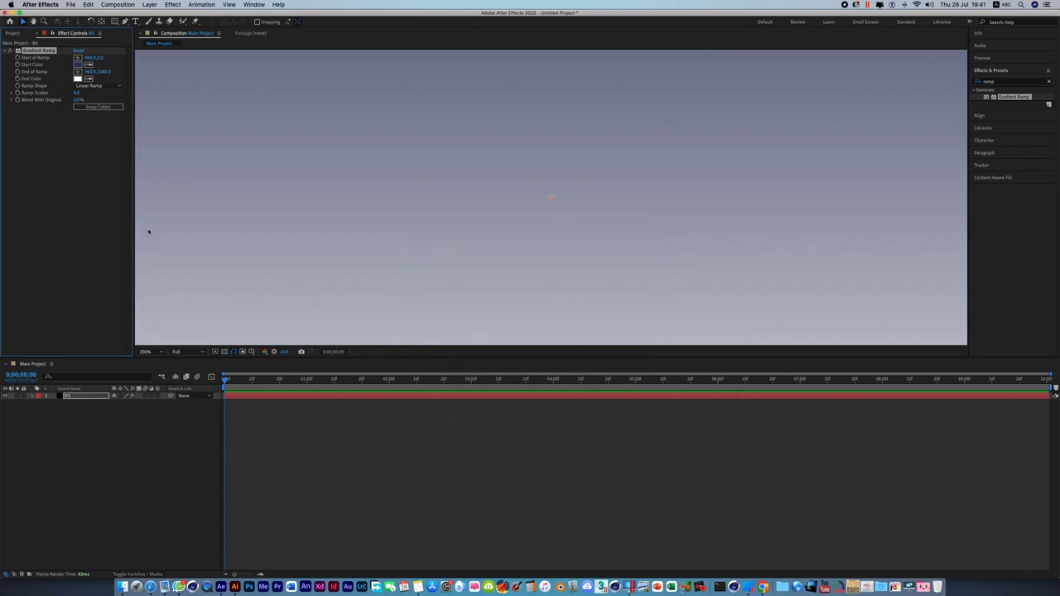
click(153, 352)
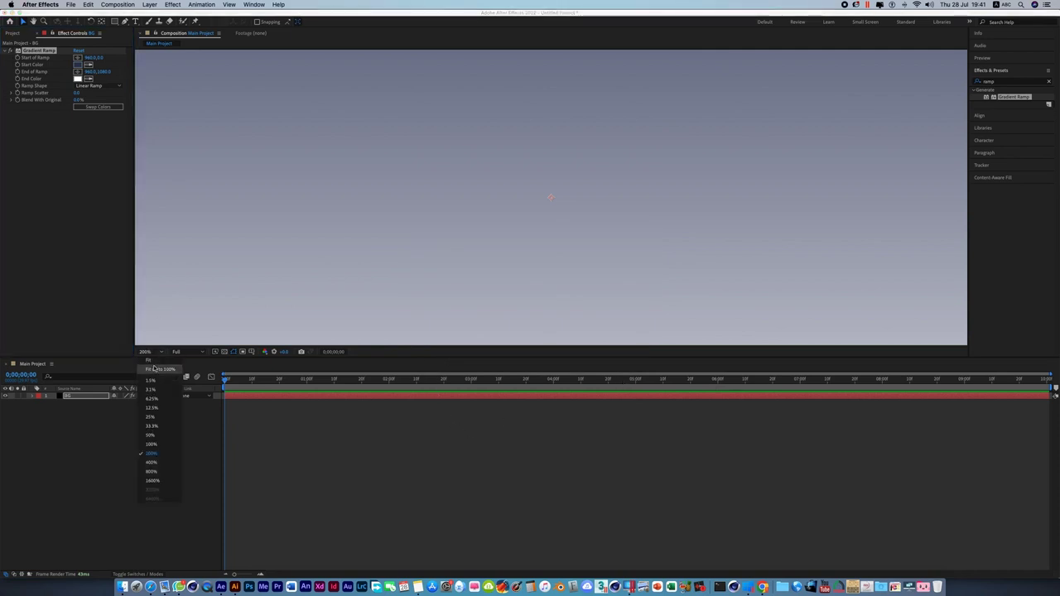
click(158, 366)
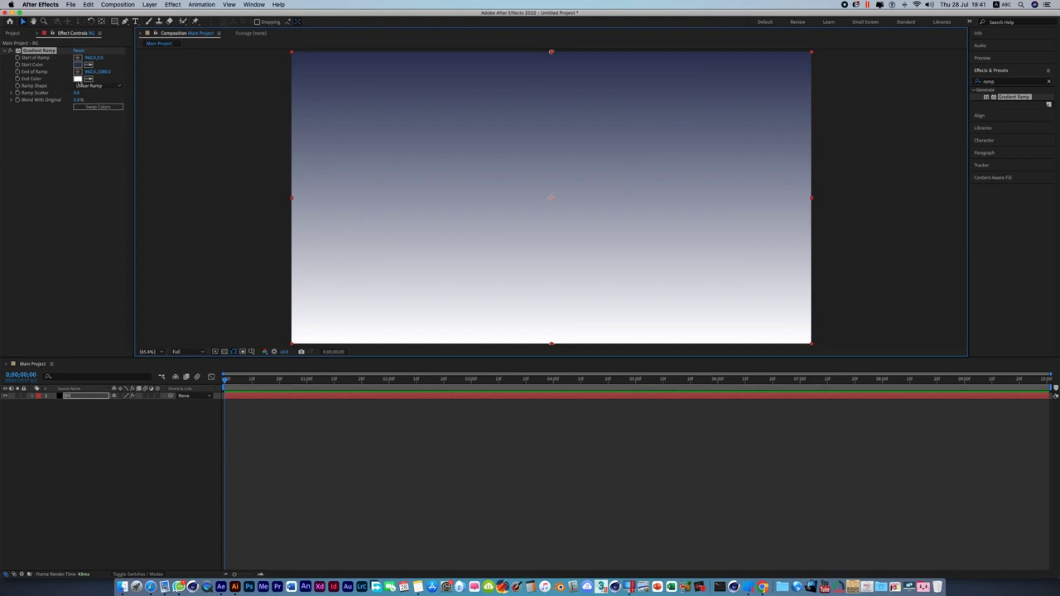
Set the gradient's end colour to magenta and enlarge the viewer area
click(79, 79)
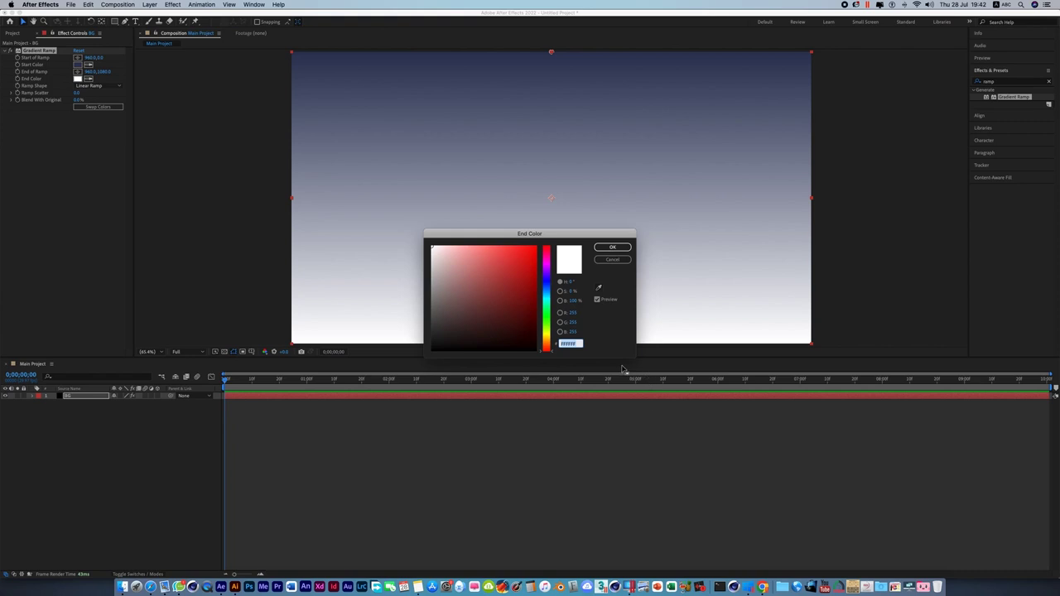
text(12)
text(C)
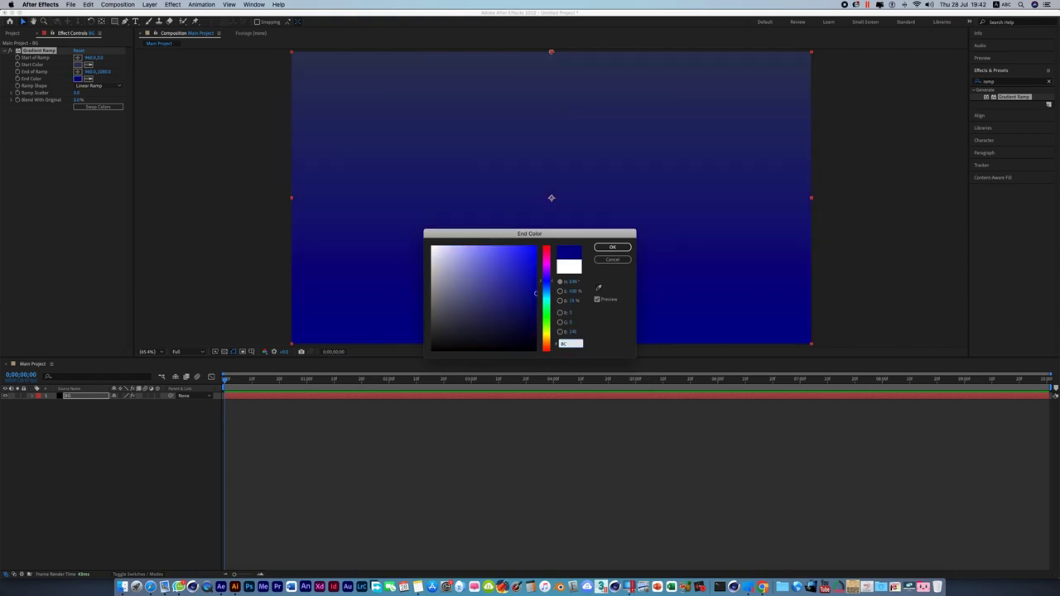
text(E)
text(F)
text(7)
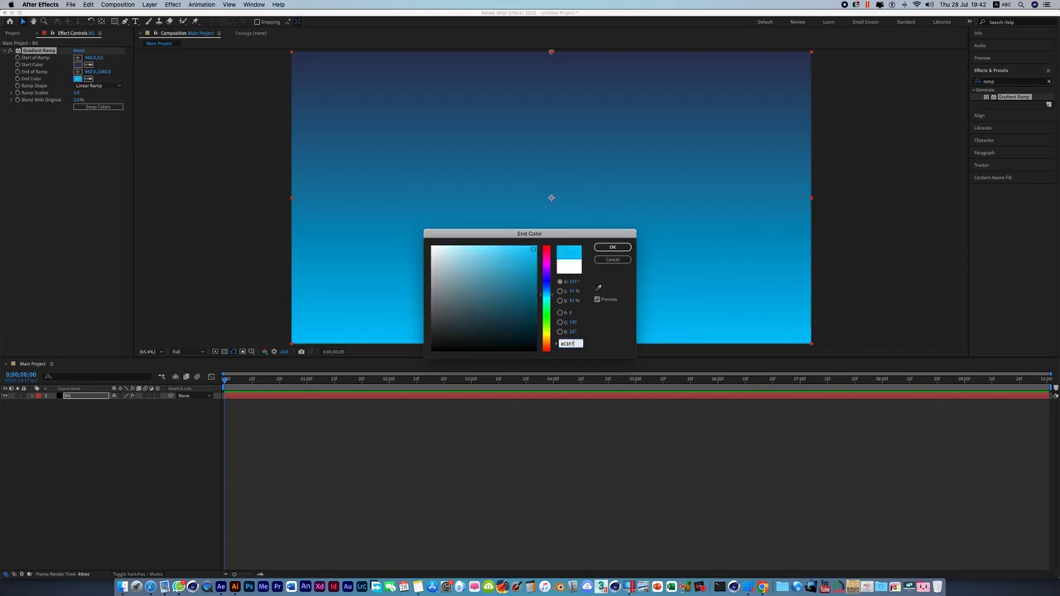
text(5)
key(Return)
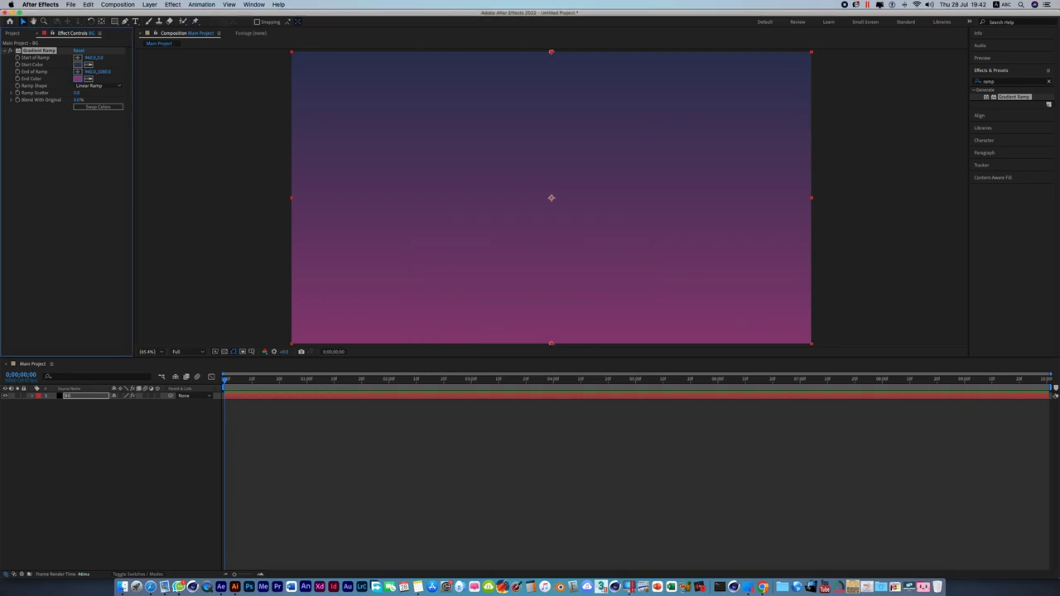
drag(800, 360, 800, 462)
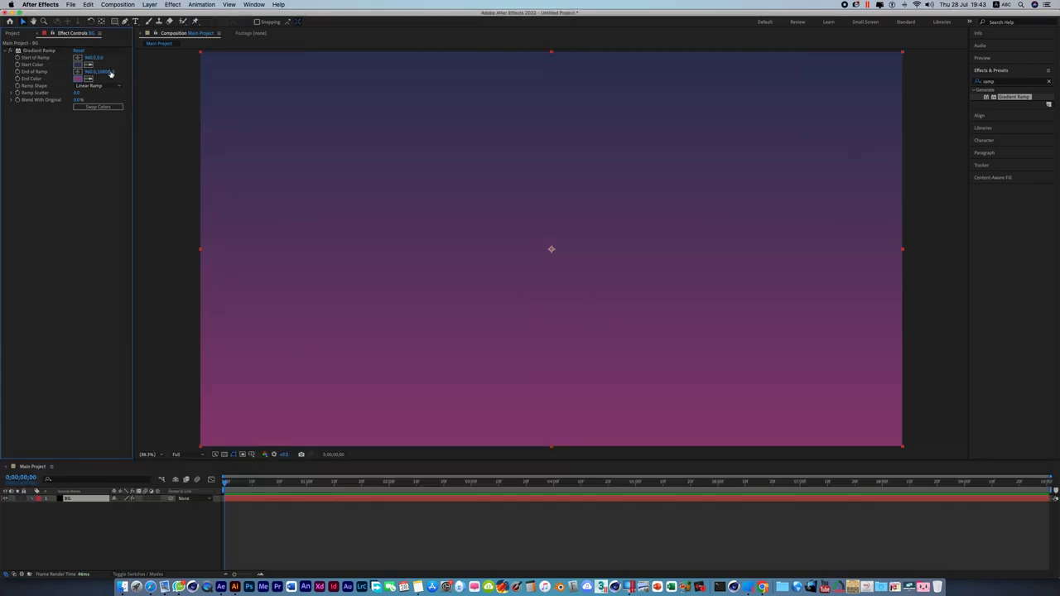
click(12, 33)
click(108, 317)
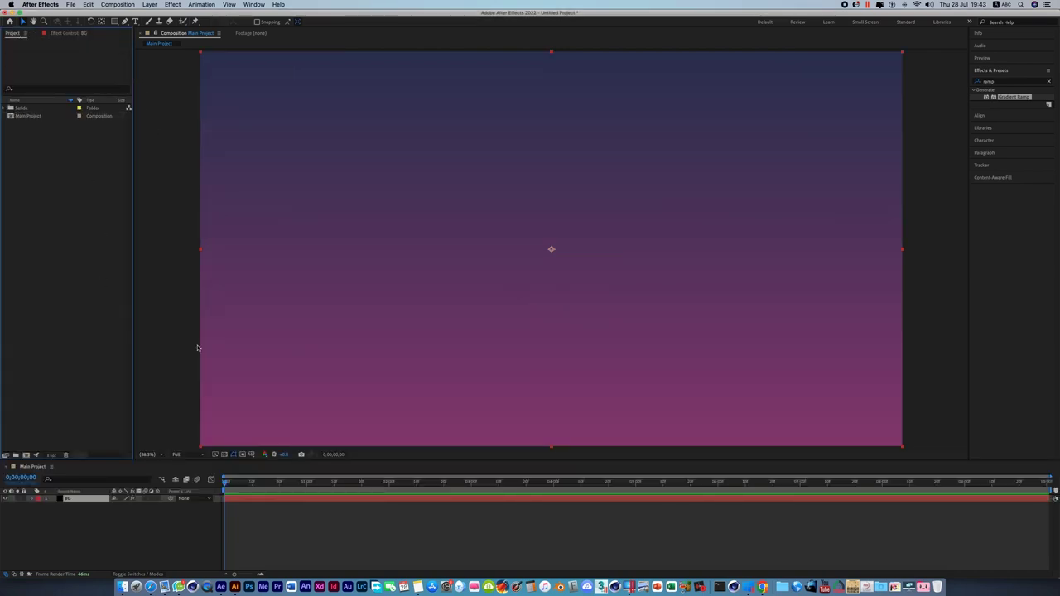
Lock the BG layer against edits
click(188, 395)
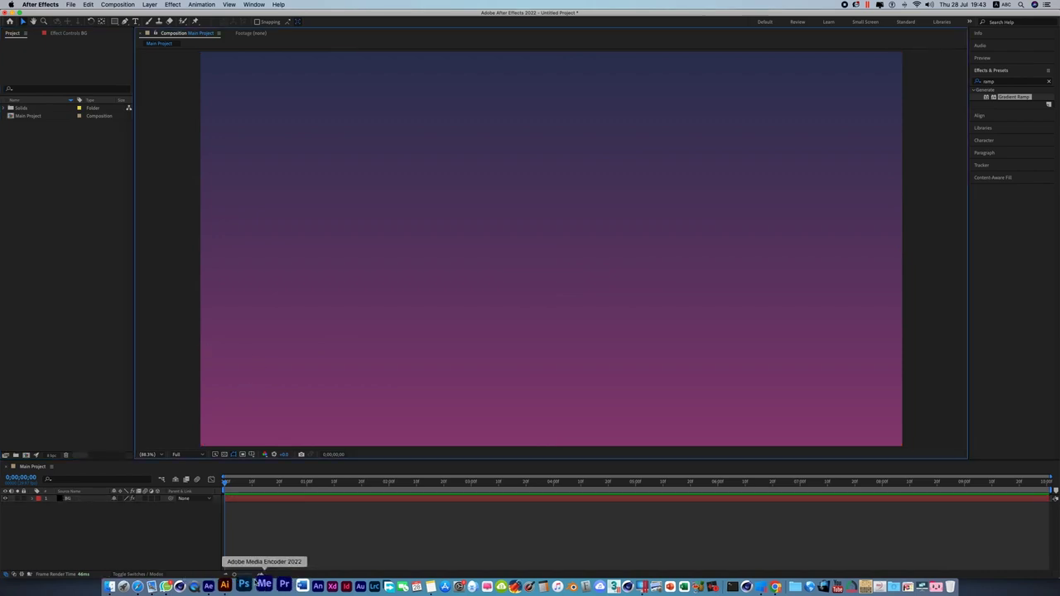
click(67, 499)
click(24, 498)
Create a 1250 × 80 composition named 'youtube' and view it at 100%
click(56, 197)
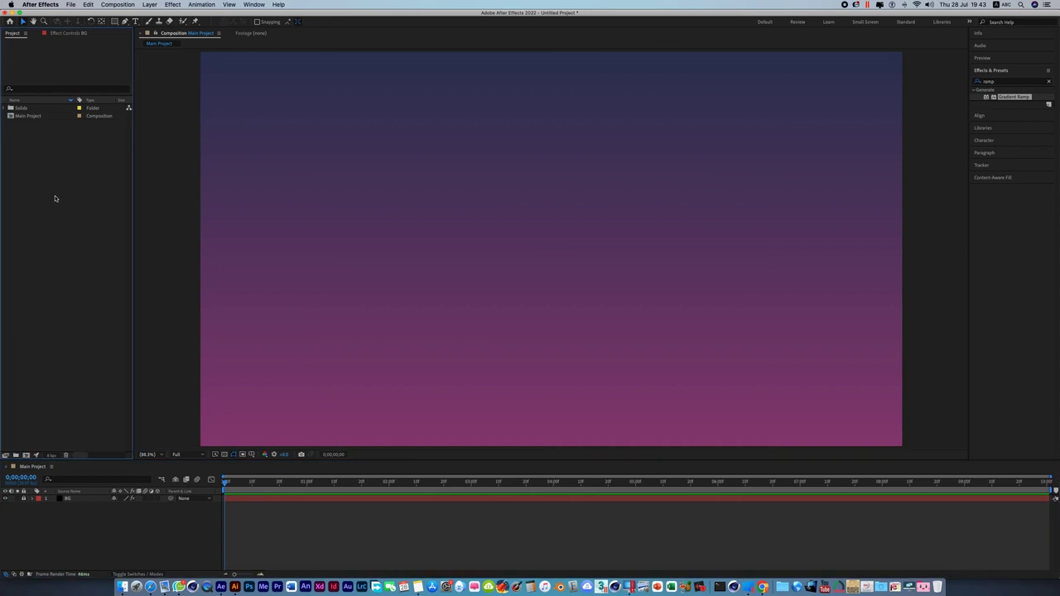
click(27, 456)
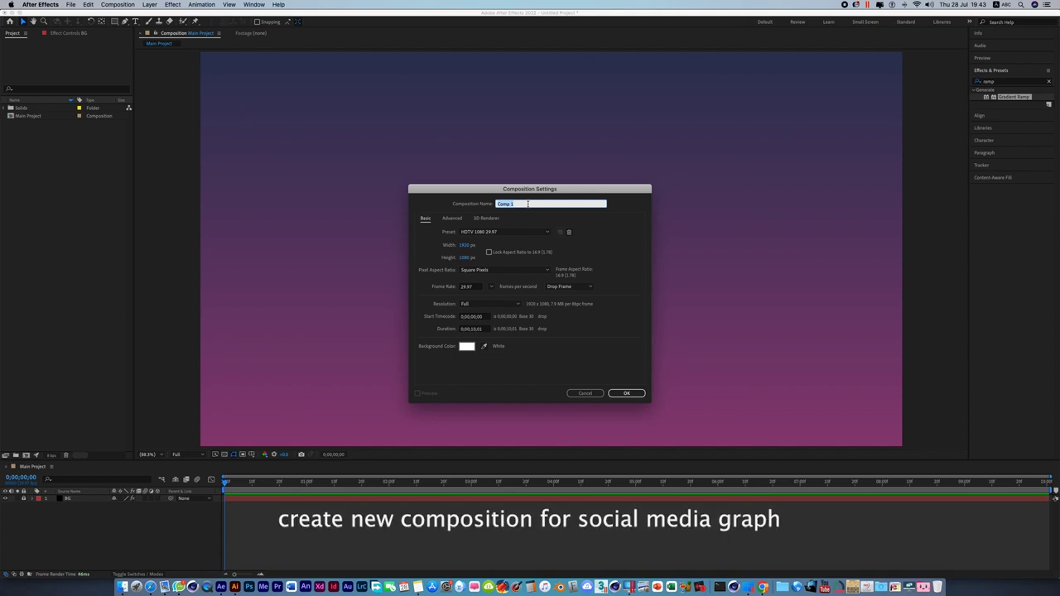
text(I)
text(be)
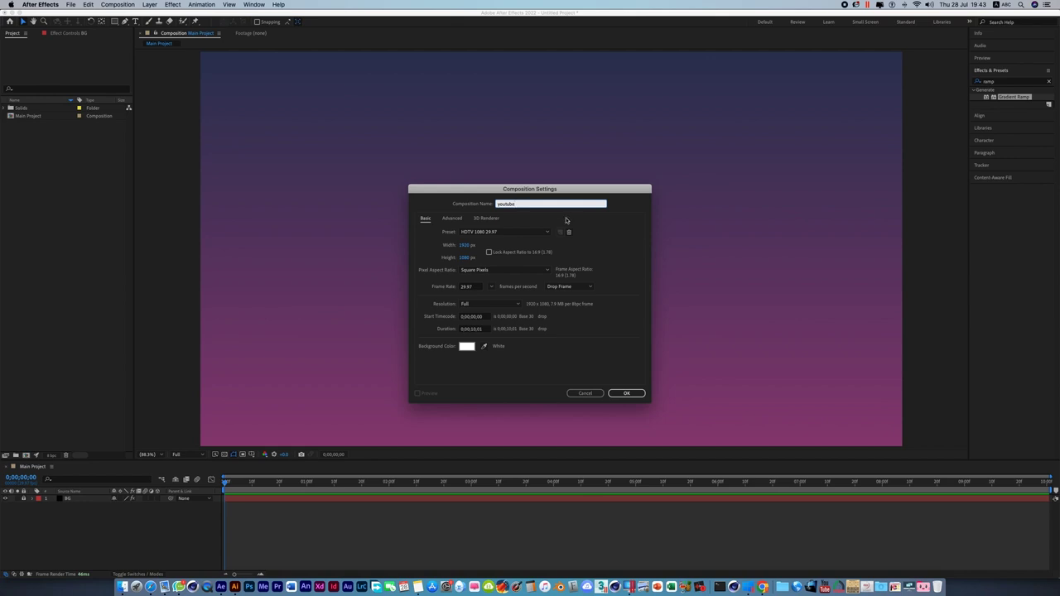
click(466, 246)
text(1250)
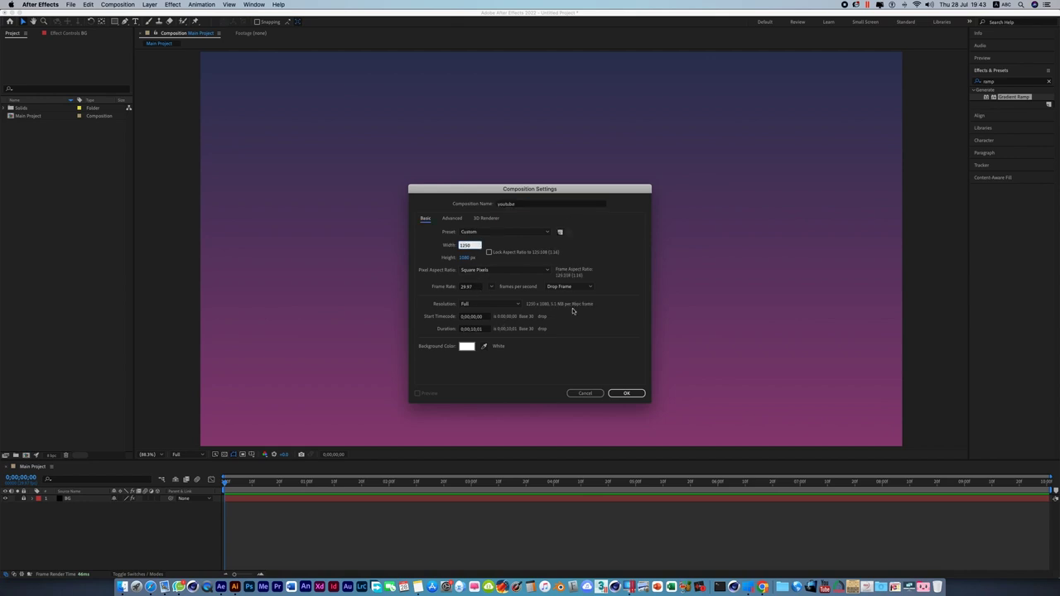
click(466, 258)
text(80)
key(Return)
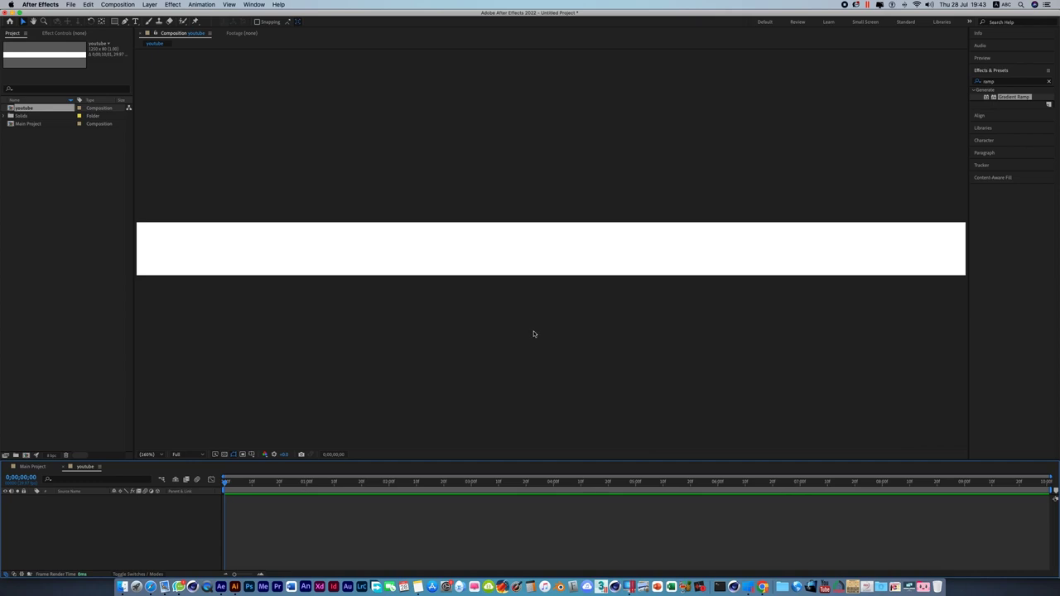
key(slash)
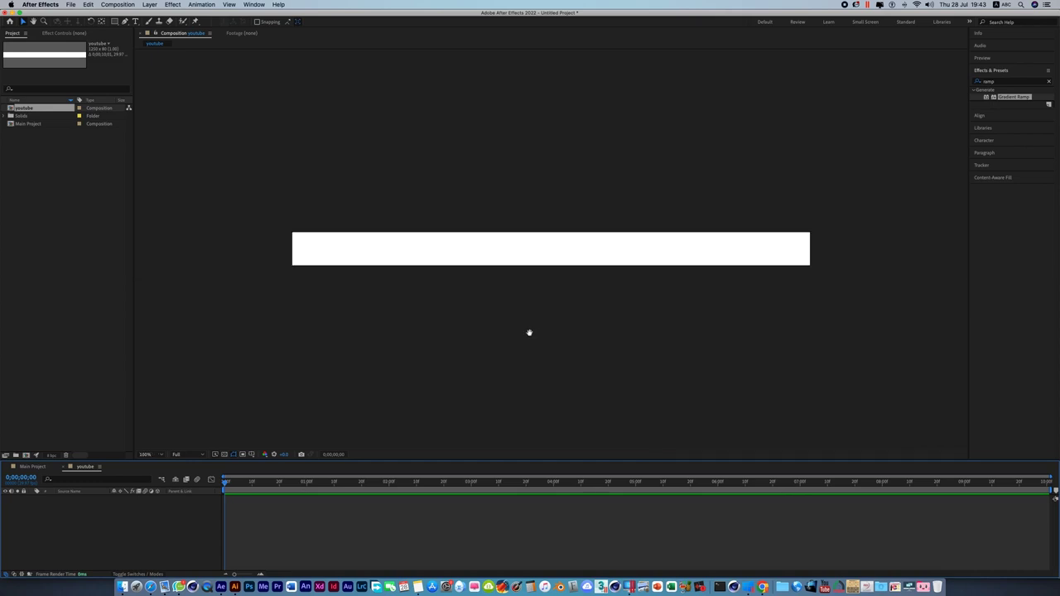
drag(528, 331, 513, 361)
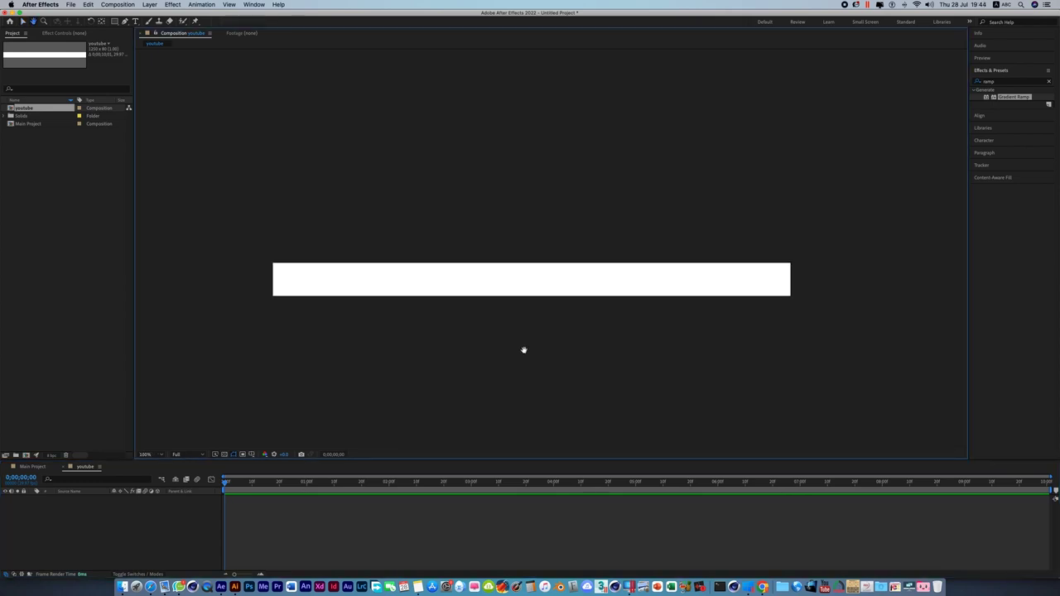
click(96, 305)
Pen a horizontal line across the youtube band with a light-grey BEBEBE stroke
click(124, 22)
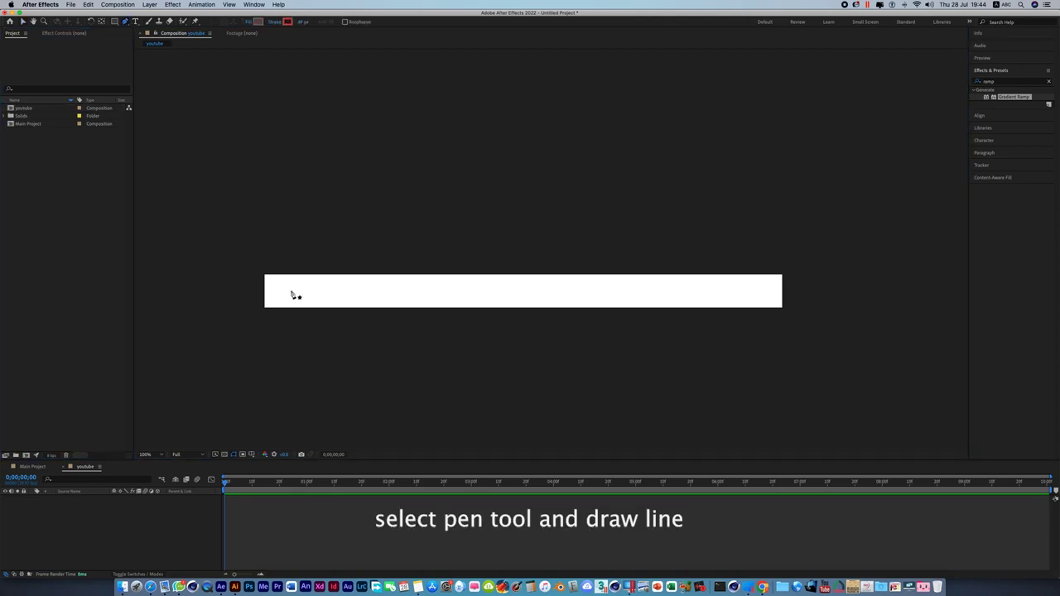
click(291, 291)
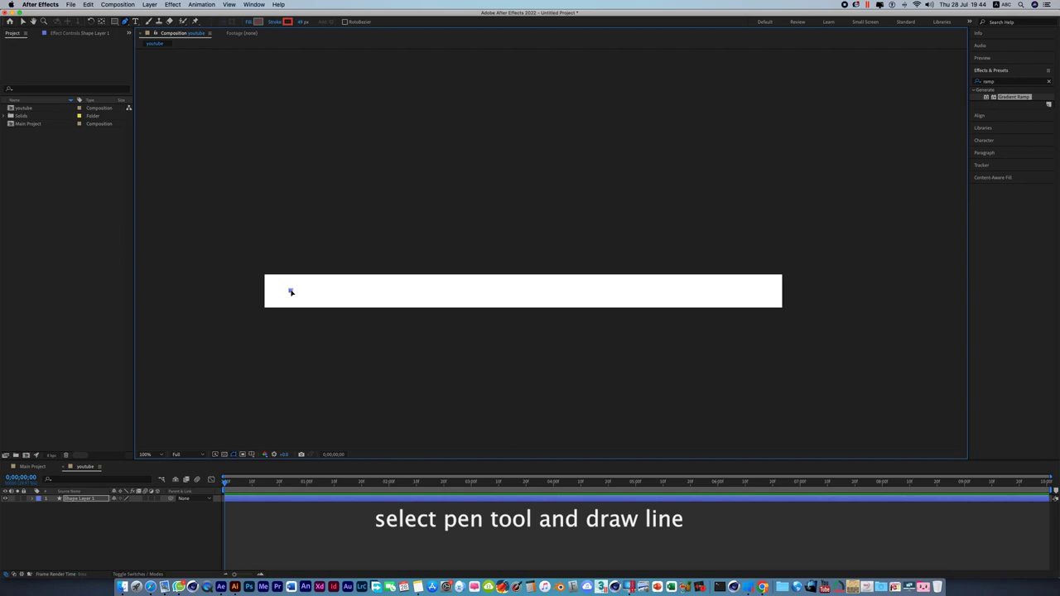
click(763, 291)
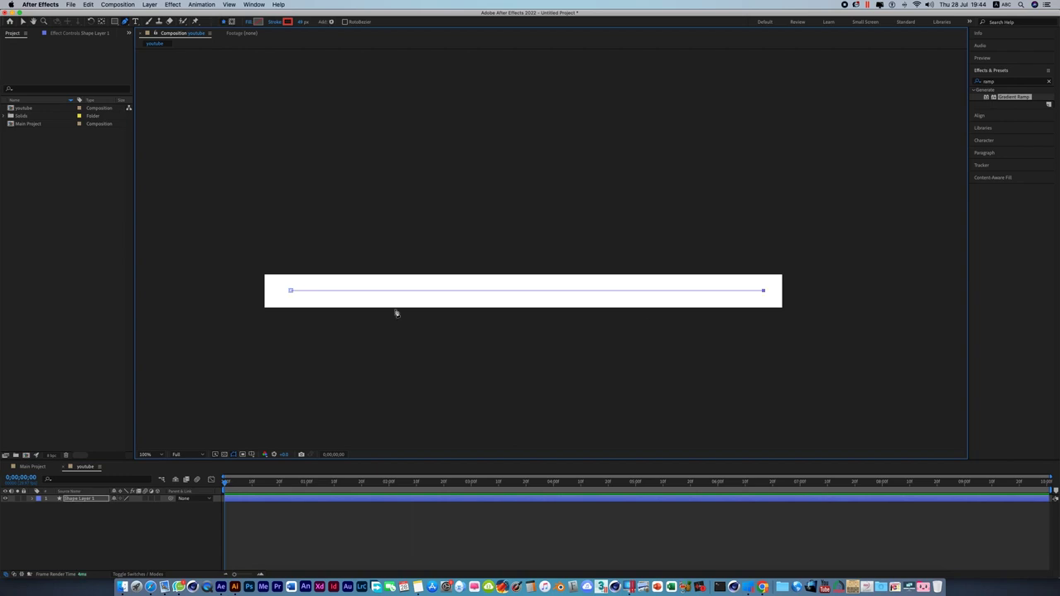
click(288, 22)
drag(445, 277, 430, 275)
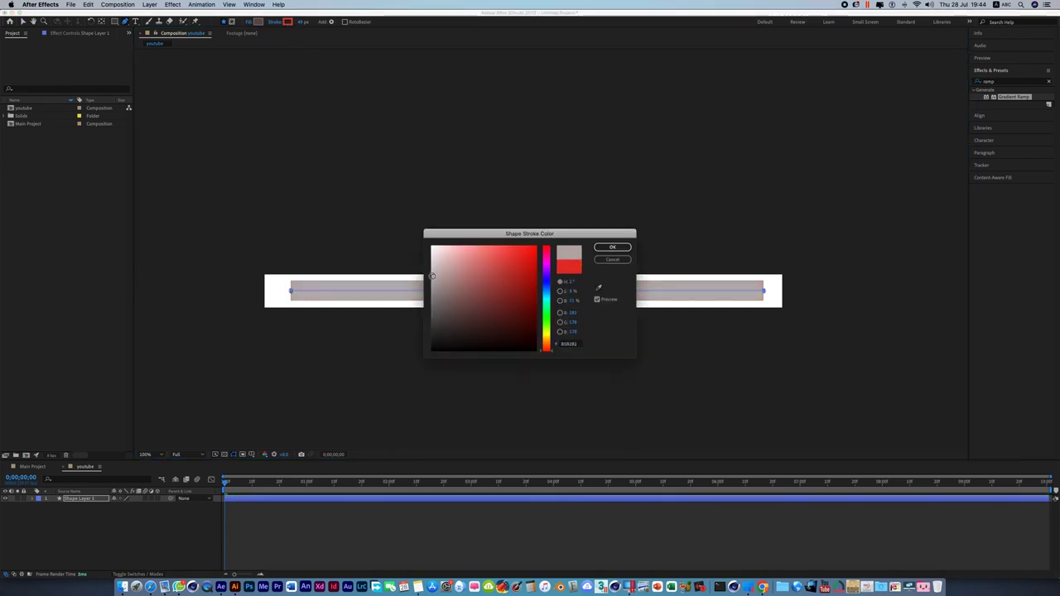
drag(430, 275, 431, 272)
click(612, 248)
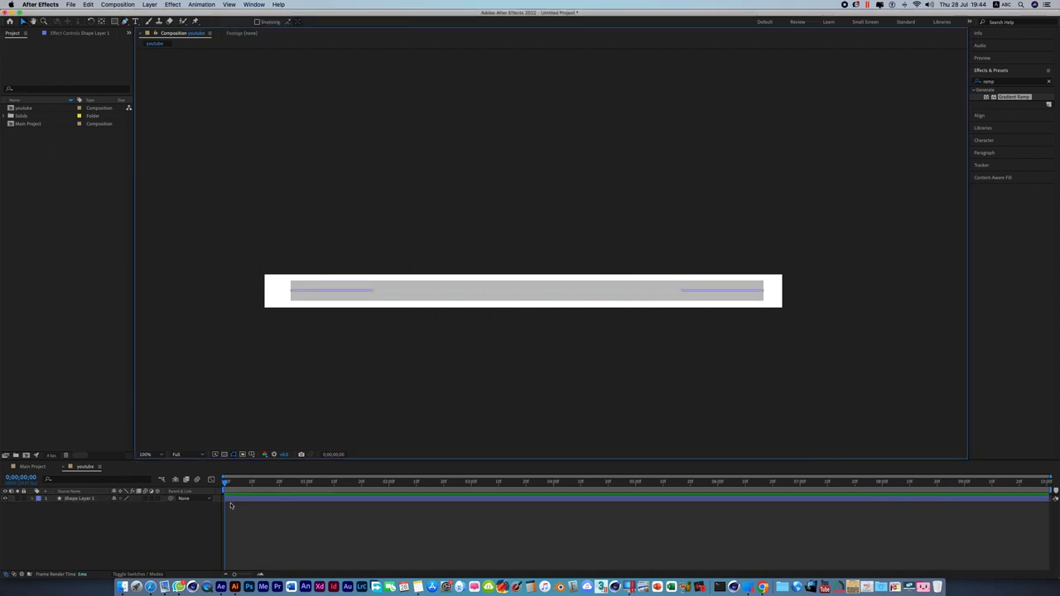
click(60, 515)
Add Trim Paths to the line and keyframe its End at 0% at 0 seconds
click(32, 499)
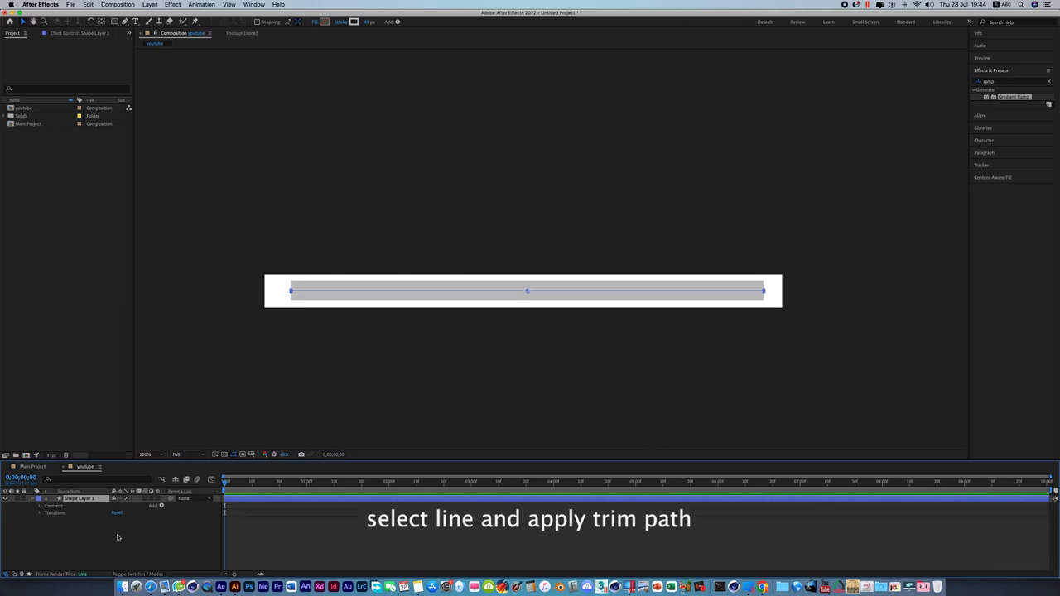
click(163, 506)
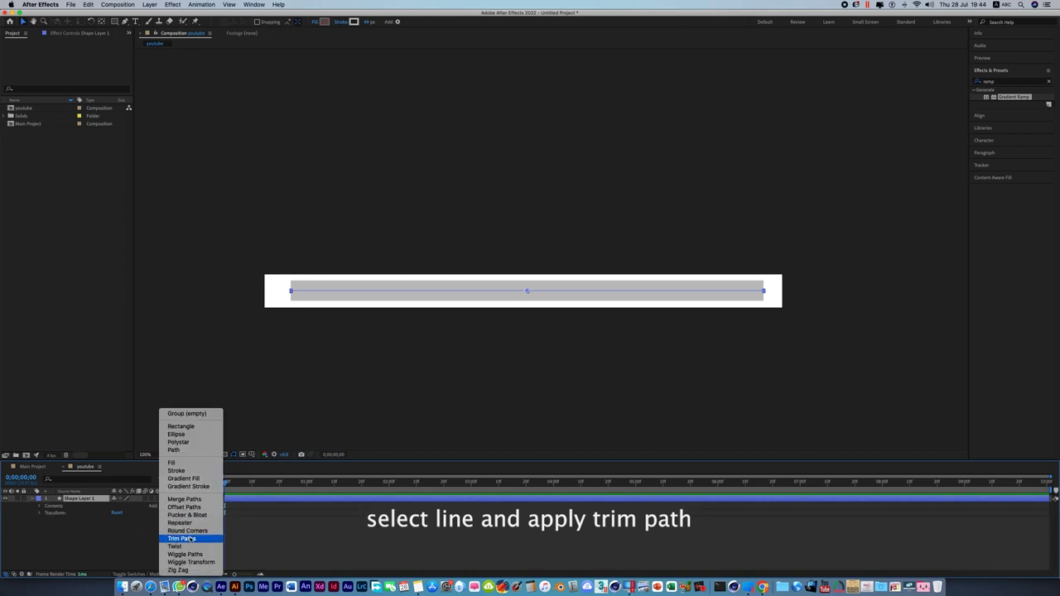
click(182, 539)
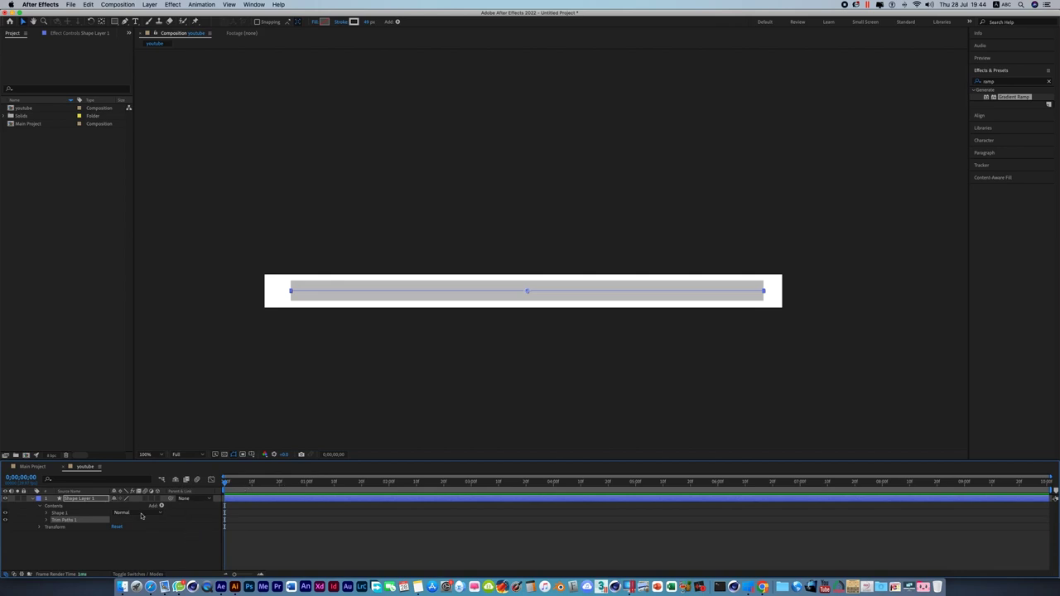
click(47, 519)
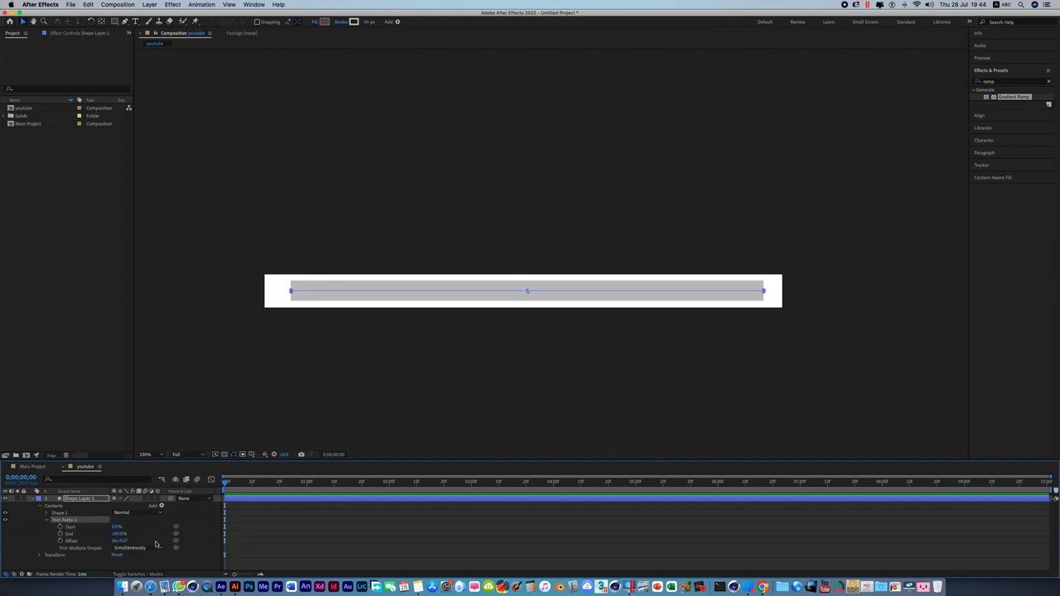
click(60, 534)
click(119, 534)
text(0)
key(Return)
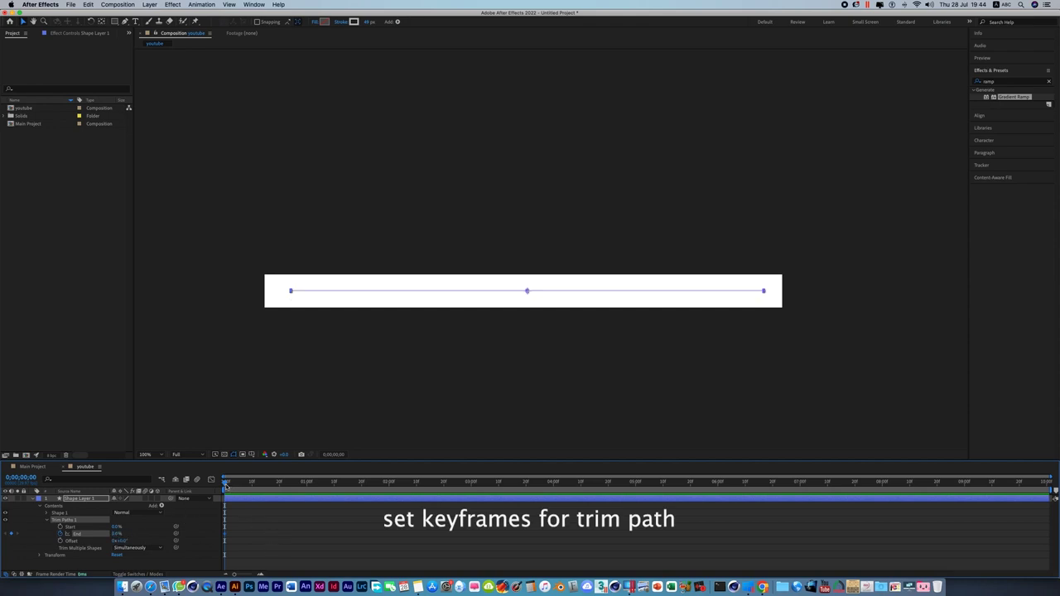
Set the Trim Paths End to 100% at 6 seconds
drag(224, 484, 718, 512)
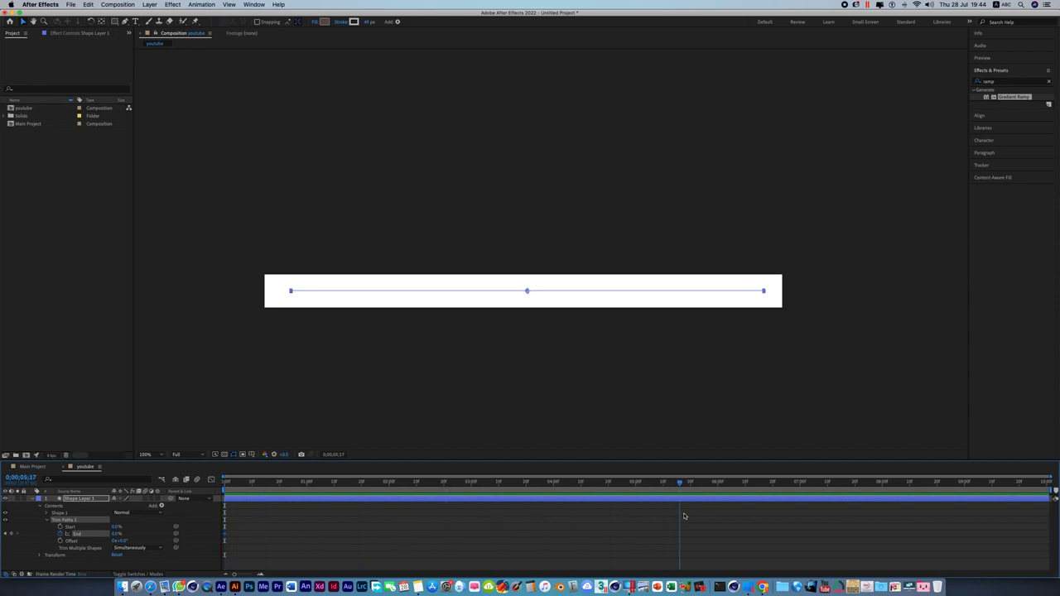
drag(717, 512, 718, 512)
click(116, 535)
text(100)
key(Return)
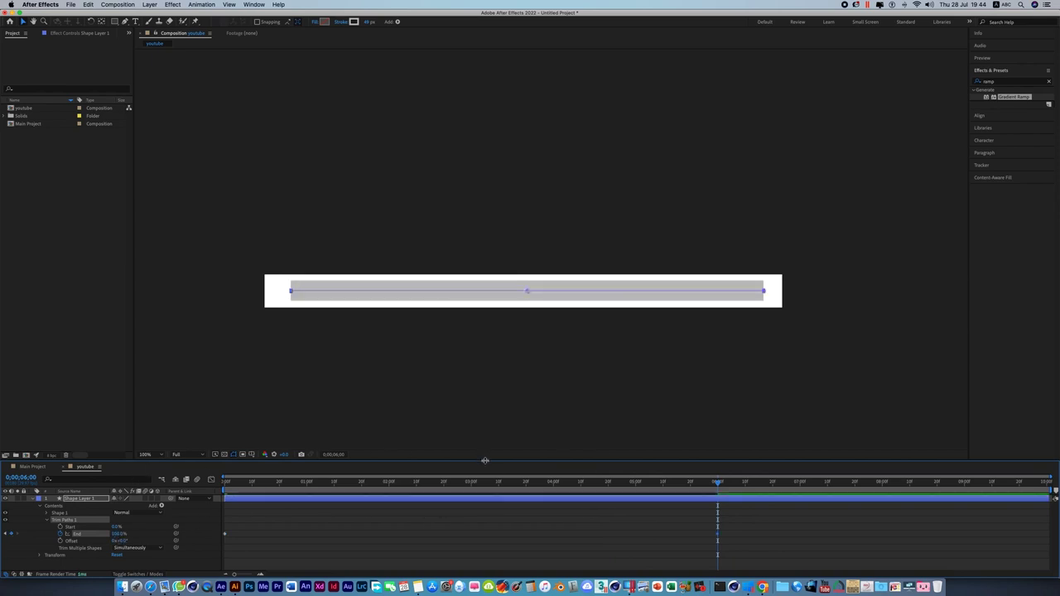
drag(485, 461, 494, 415)
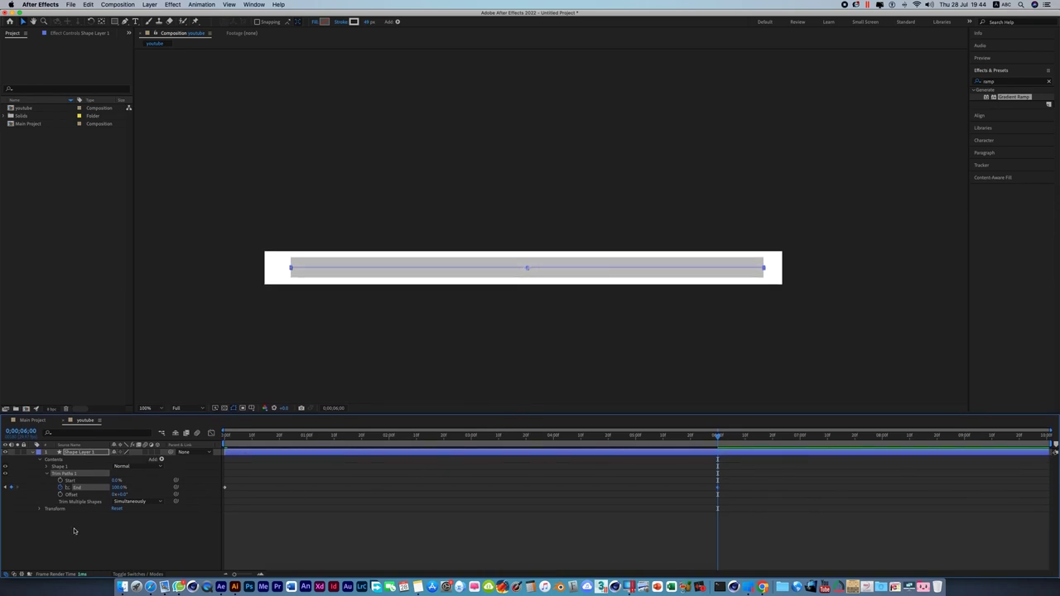
Set Stroke 1's Line Cap to Round Cap and rewind the playhead to 0 seconds
click(75, 530)
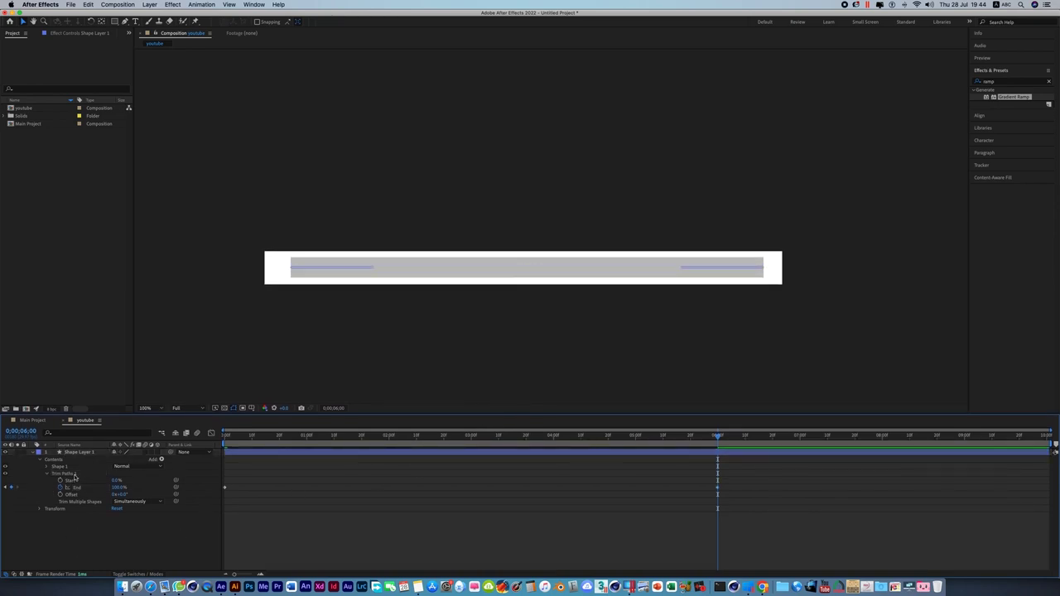
click(46, 466)
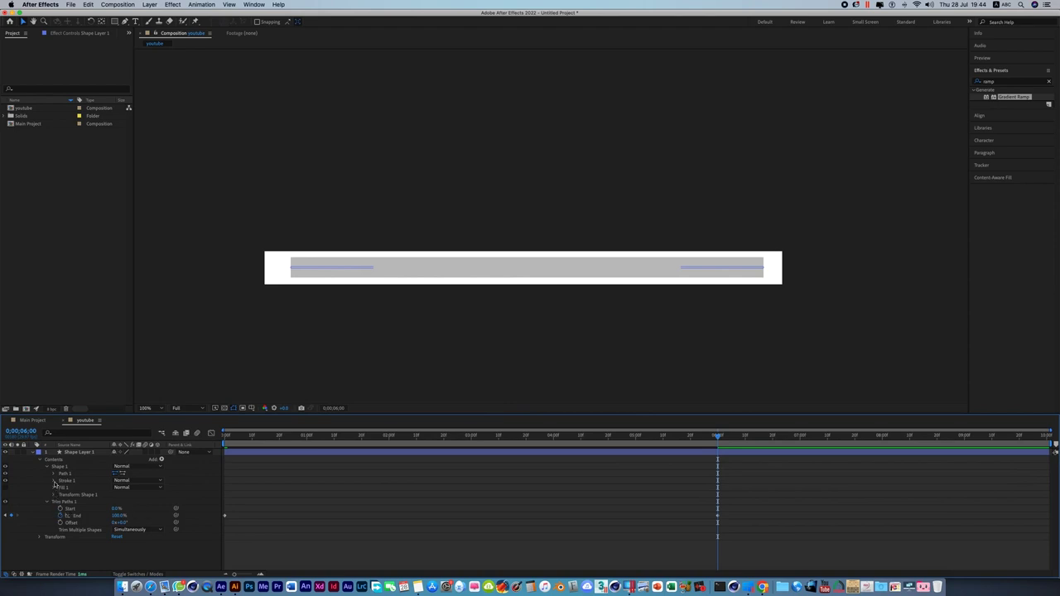
click(54, 482)
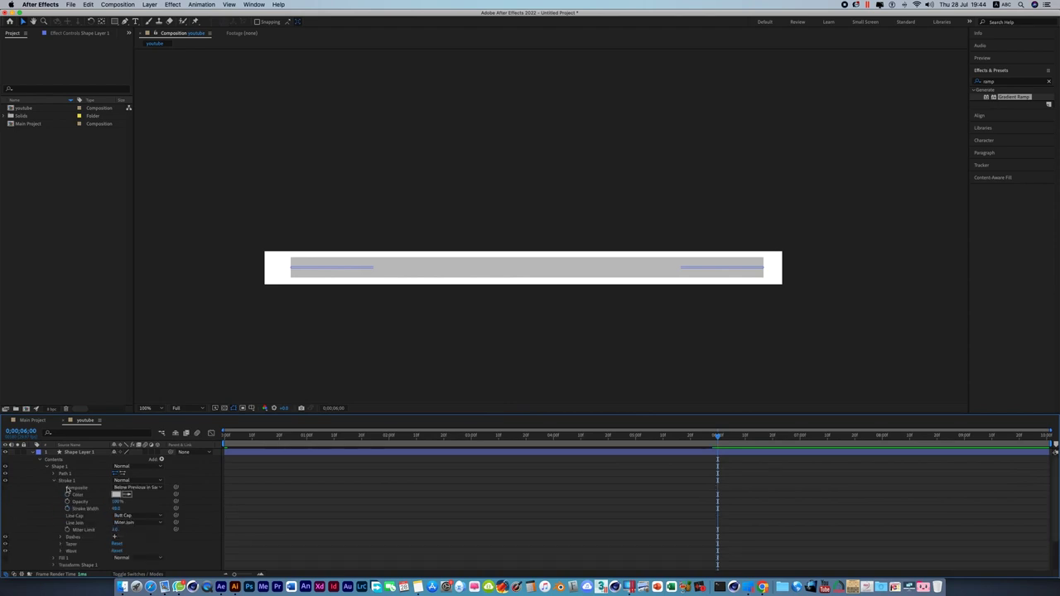
click(150, 516)
click(135, 531)
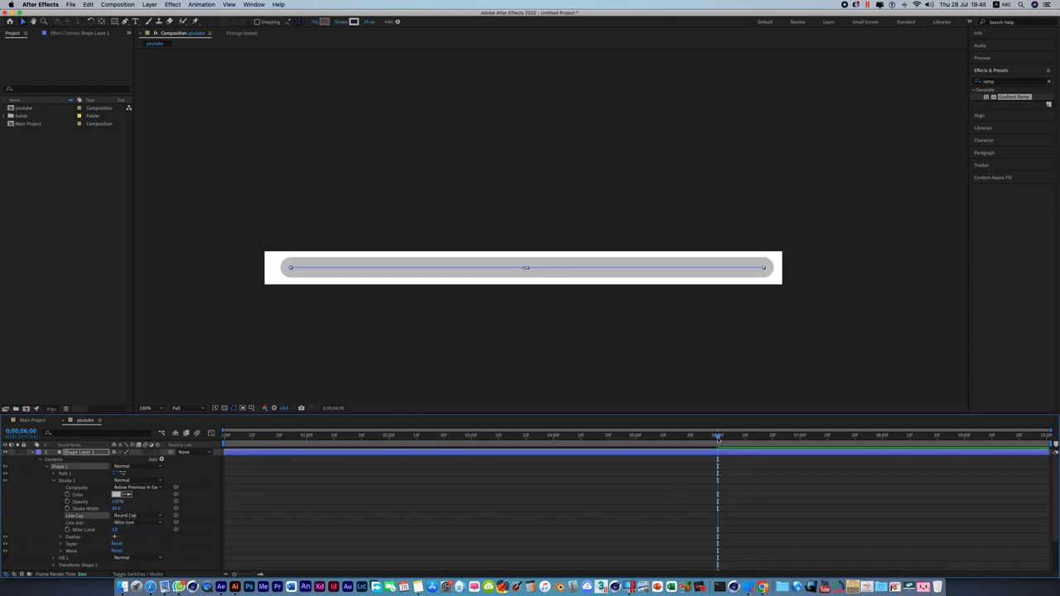
drag(718, 439, 224, 436)
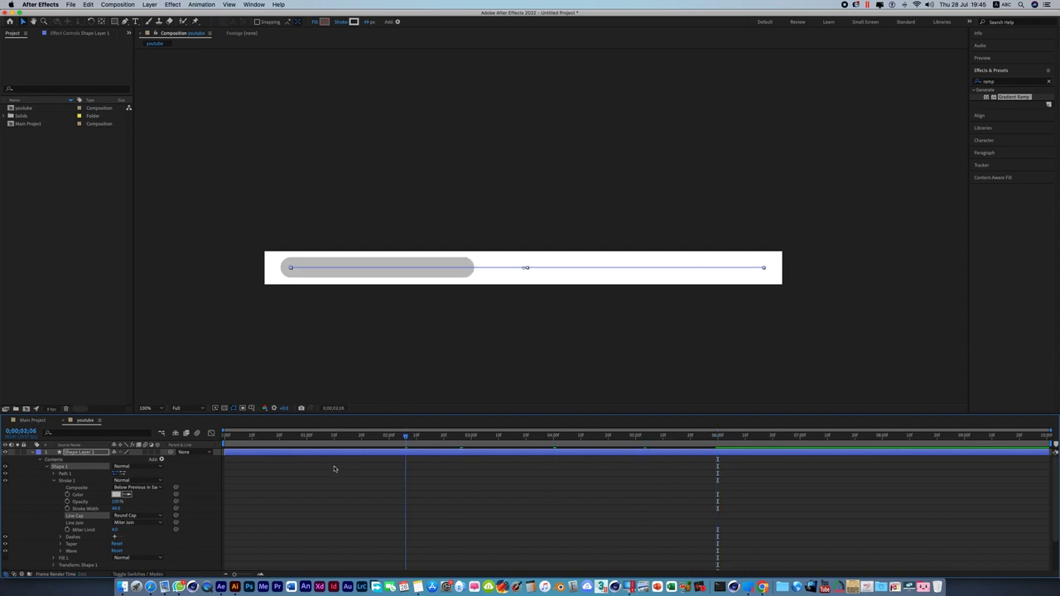
click(33, 453)
click(282, 484)
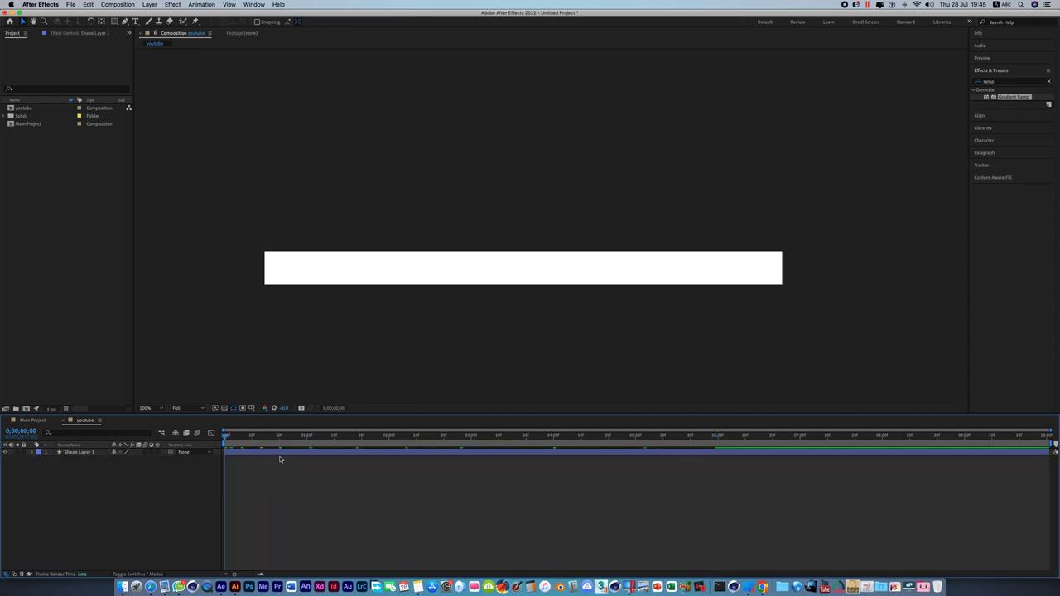
click(280, 452)
click(88, 5)
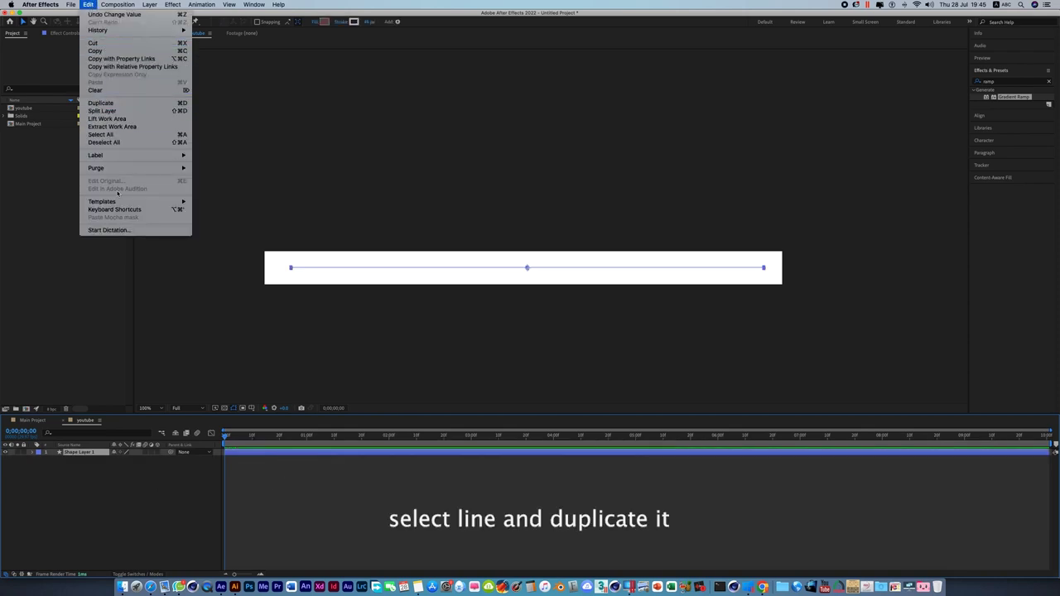
Duplicate the line layer and rename the copy 'Bar Graph'
click(119, 104)
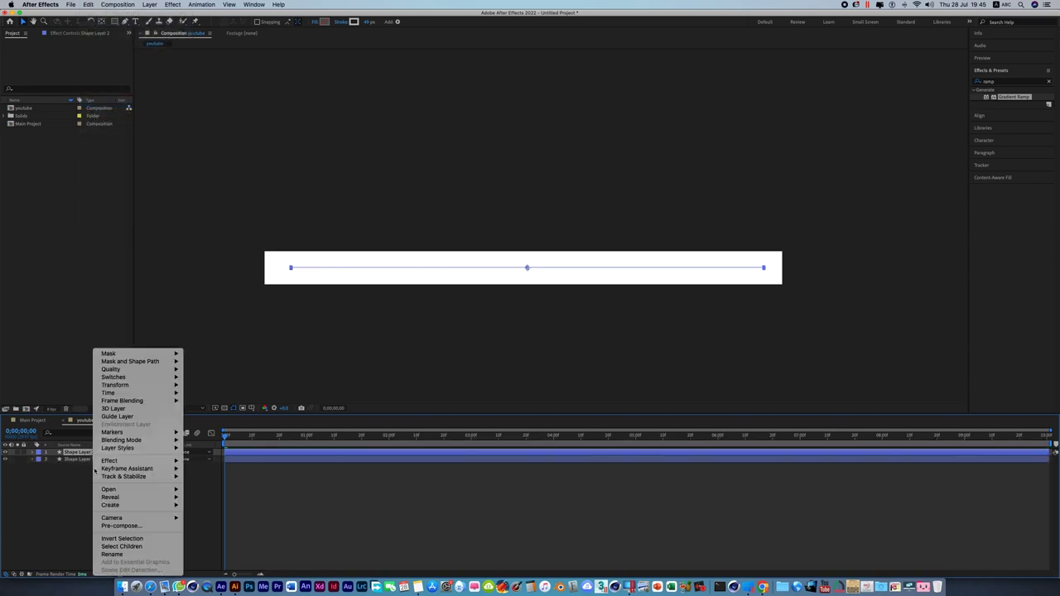
click(130, 554)
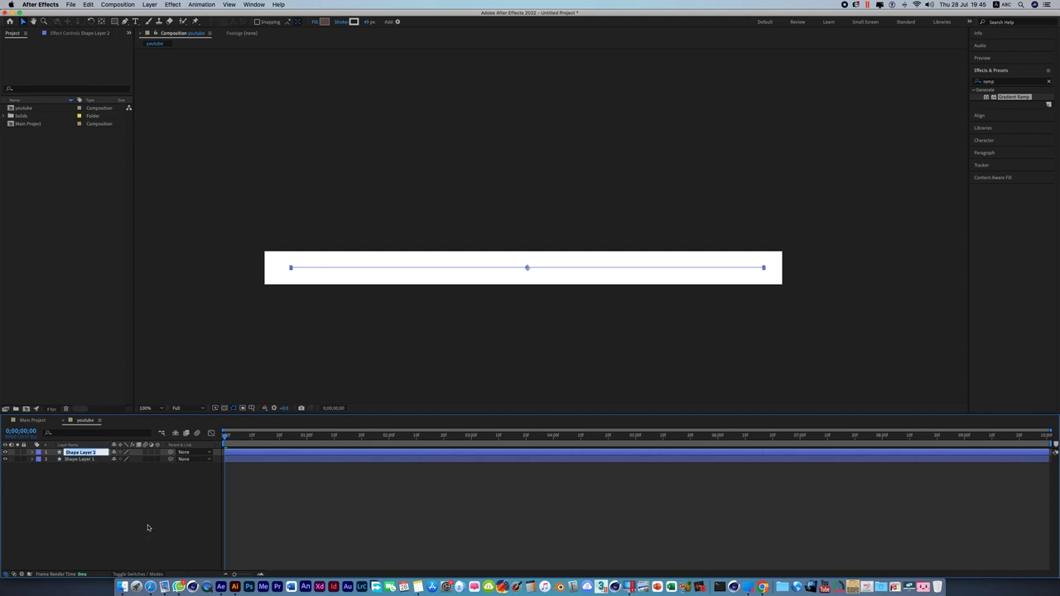
text(B)
key(Return)
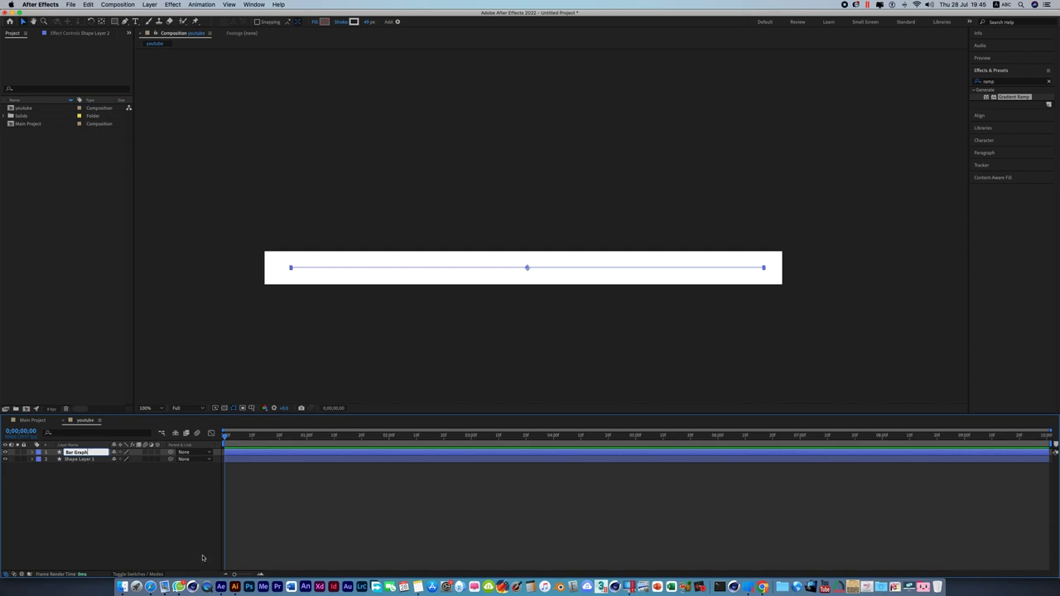
click(170, 513)
click(249, 454)
Lower Bar Graph's trim End keyframe at 6 seconds to 67.4%
key(u)
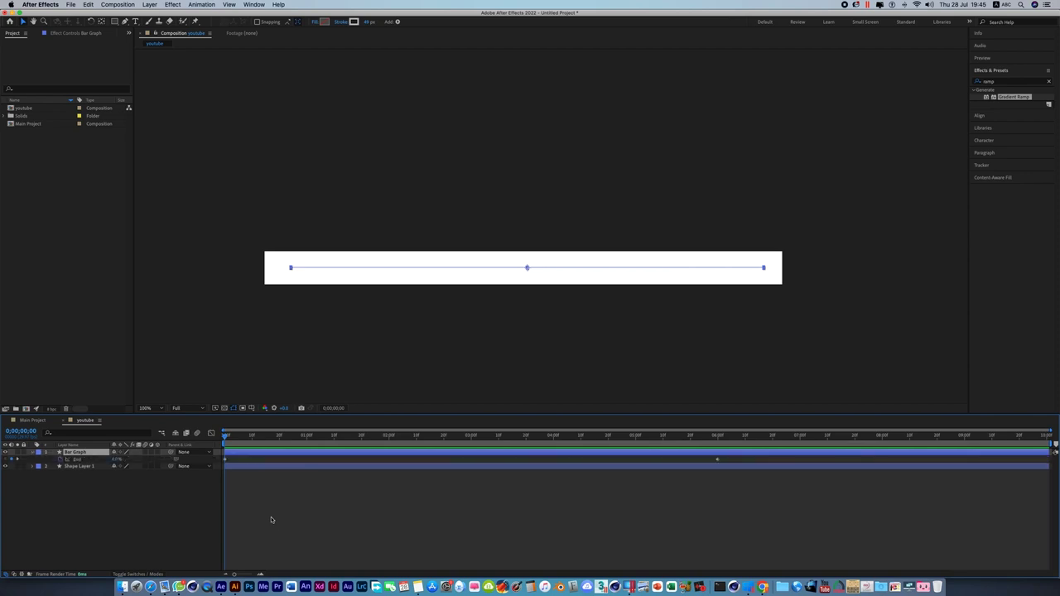
click(66, 460)
drag(225, 436, 718, 436)
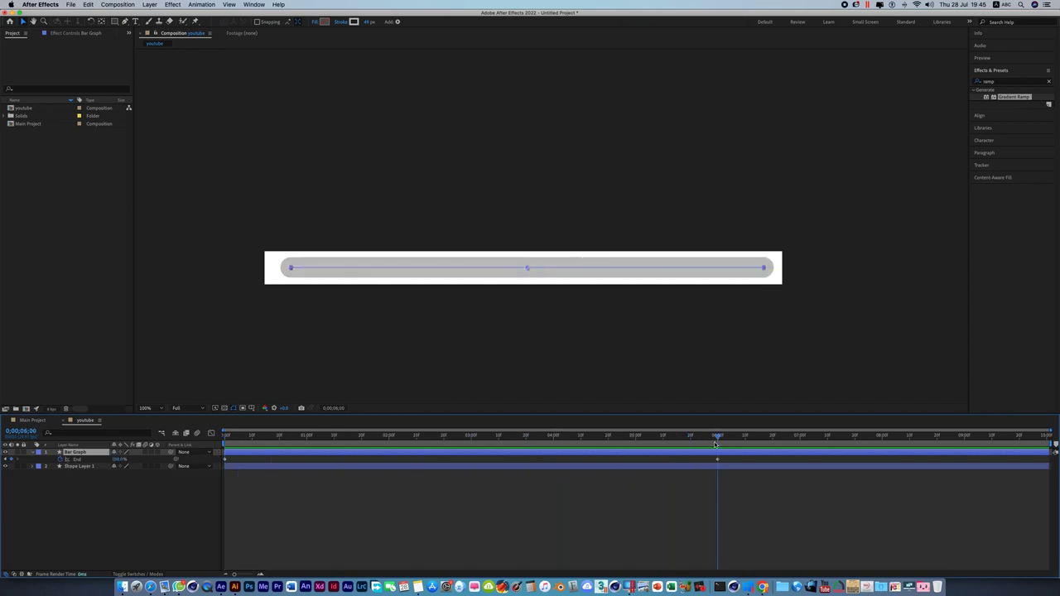
click(120, 460)
text(0)
key(Return)
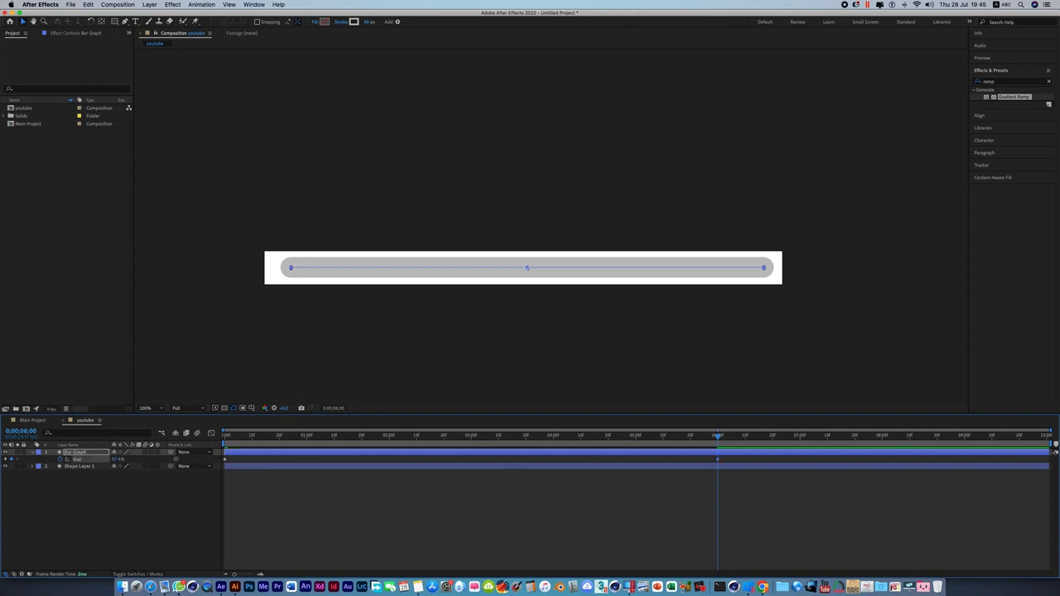
Change the Bar Graph stroke colour to pure red FF0000
click(355, 21)
drag(528, 281, 539, 250)
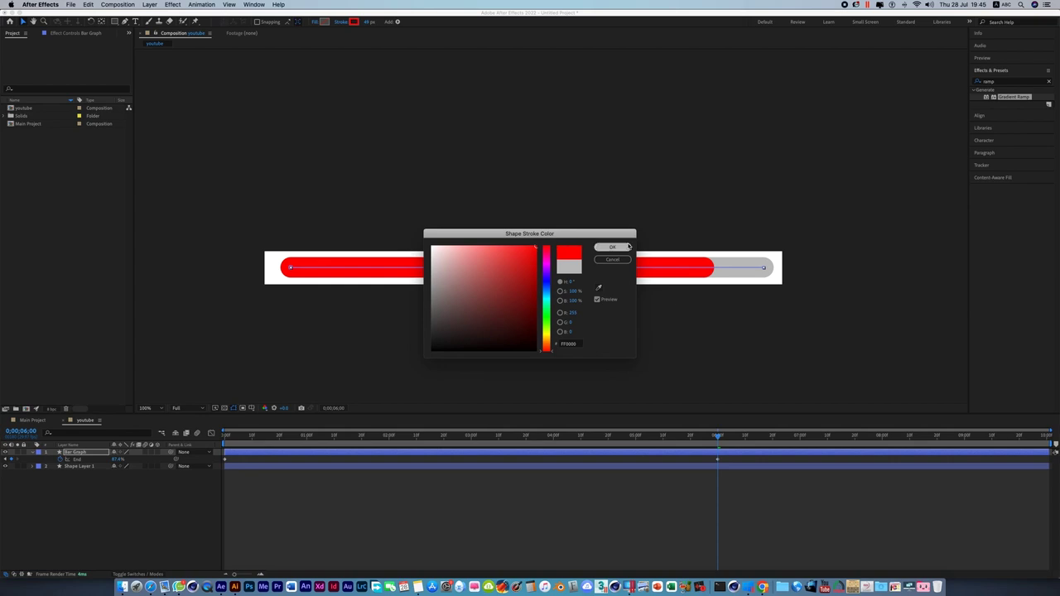
click(613, 247)
click(118, 174)
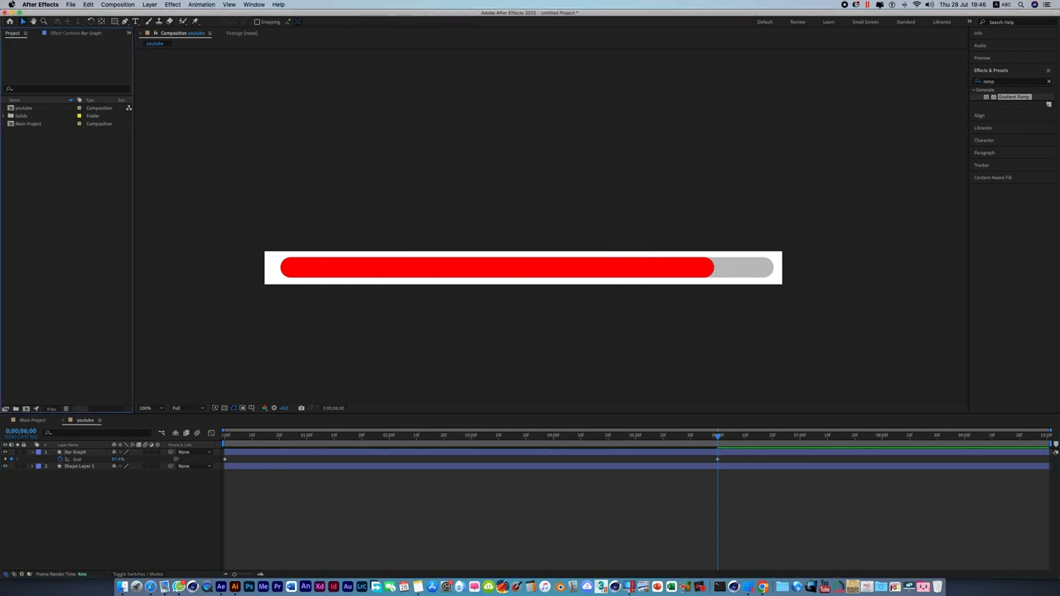
click(70, 5)
Import Social Media Icons.ai as a Composition – Retain Layer Sizes
mouse_move(96, 103)
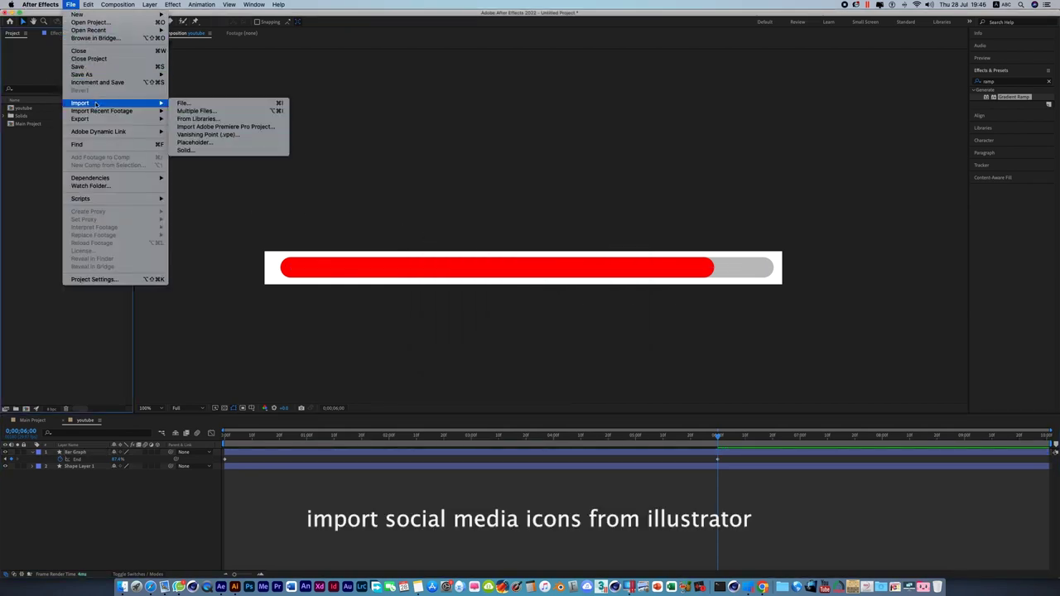
click(189, 102)
click(399, 76)
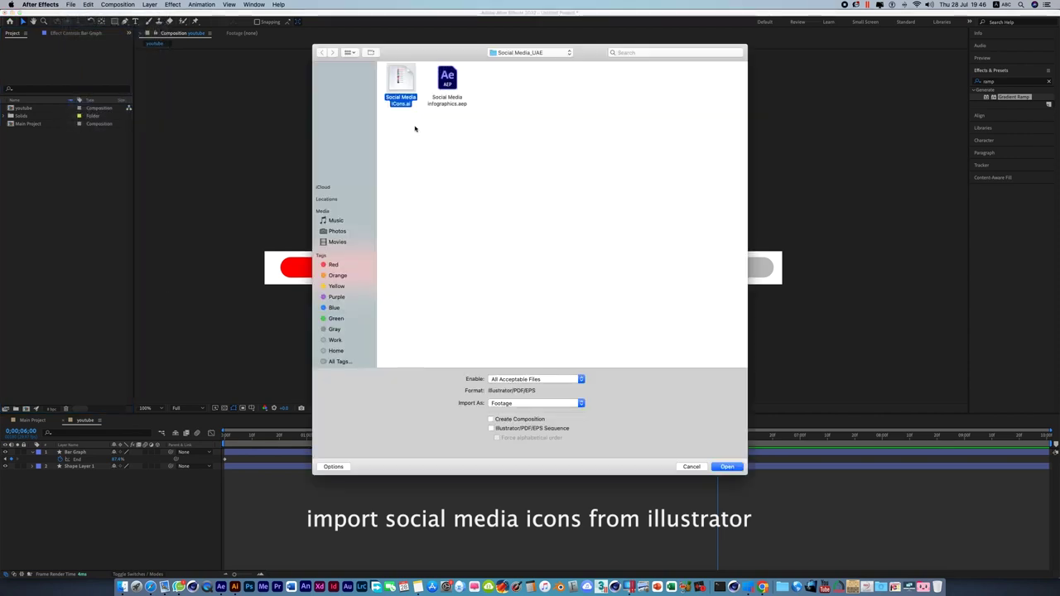
click(553, 406)
click(535, 420)
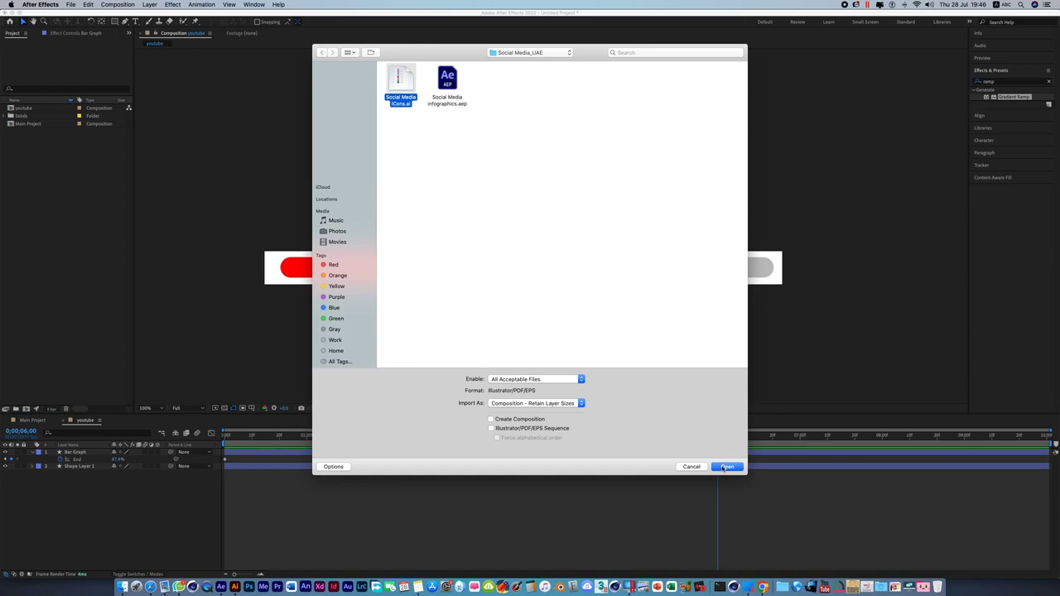
click(725, 468)
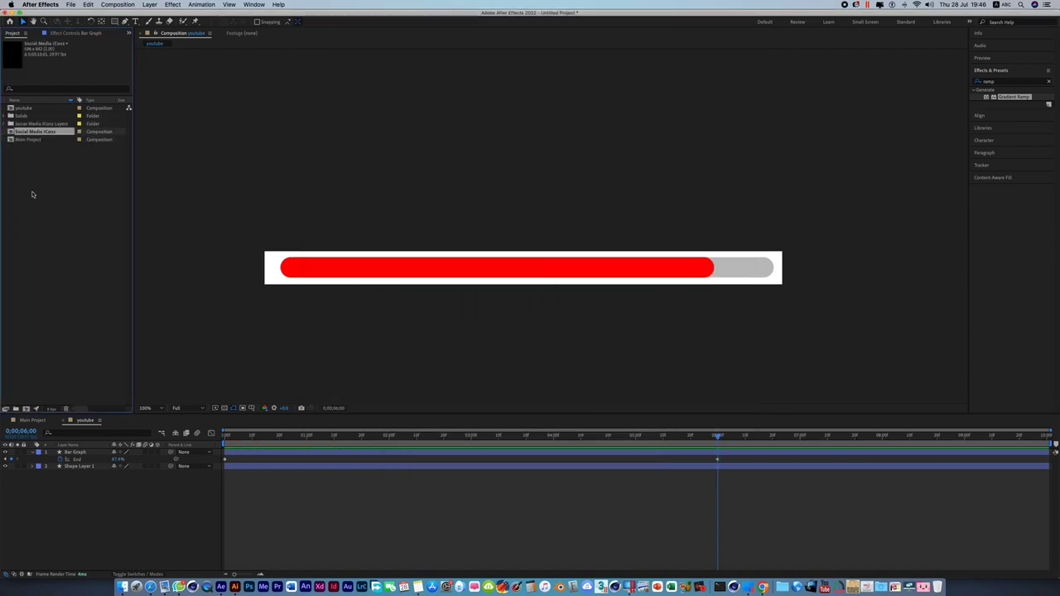
Expand the imported icon layers, preview the animation, and save as Social Media Infographics_02.aep
click(4, 123)
click(53, 251)
click(105, 511)
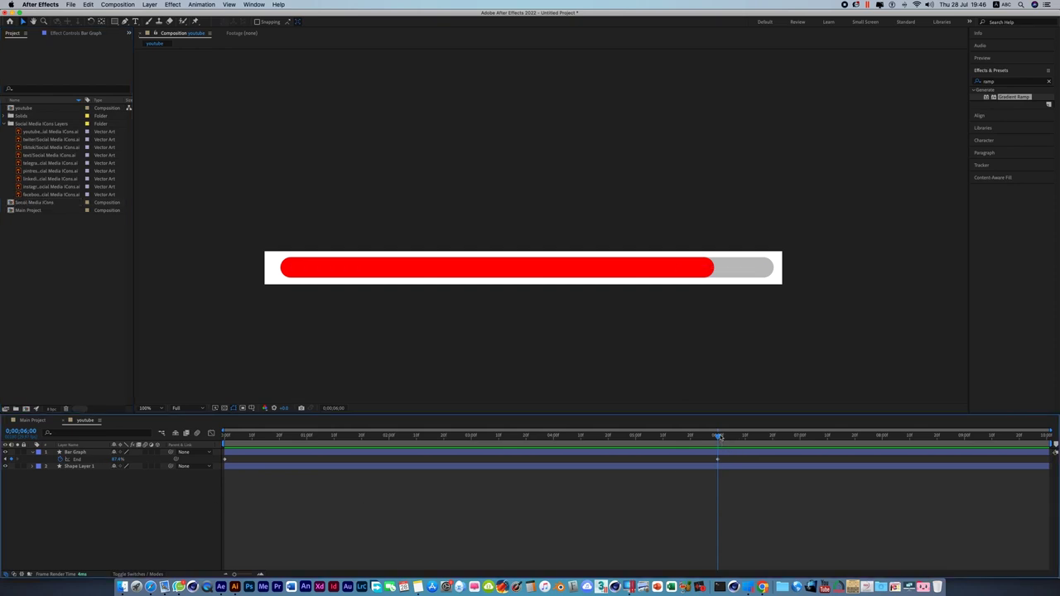
drag(719, 437, 175, 476)
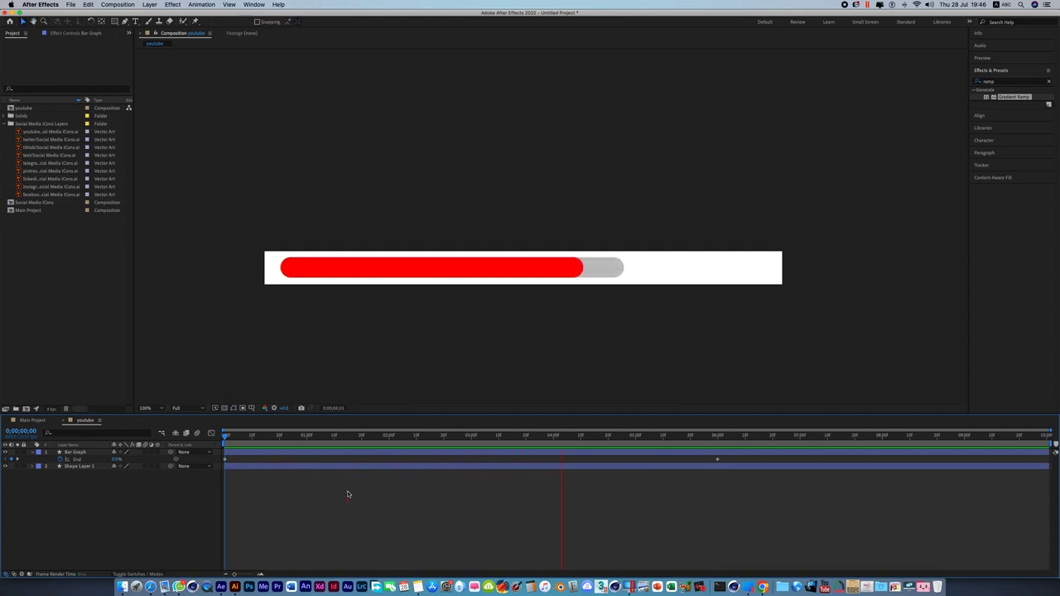
key(space)
drag(733, 439, 723, 442)
key(super+s)
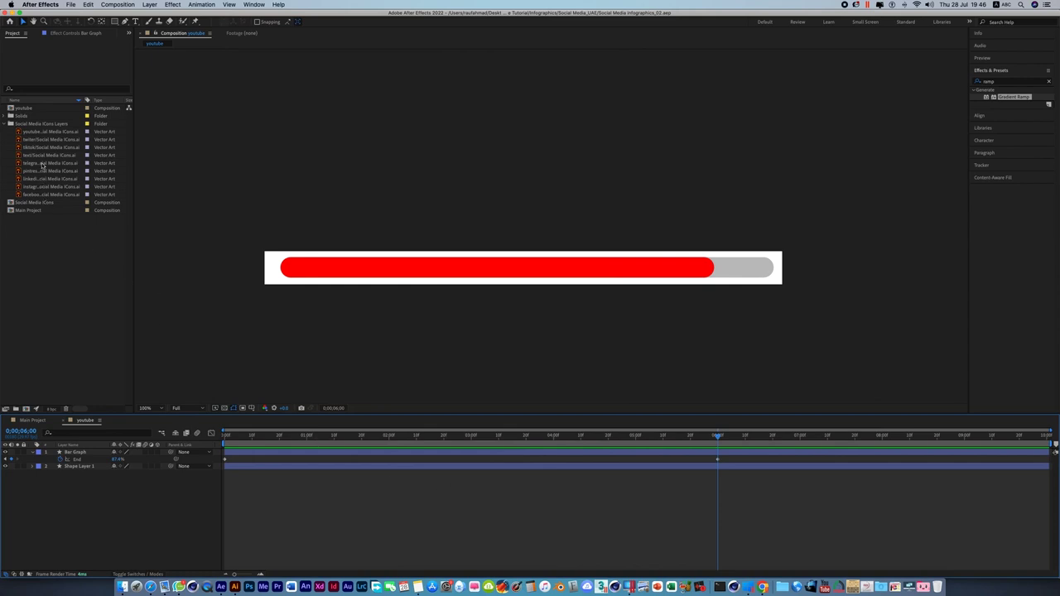
Place the YouTube icon in the comp at the red bar's left end
click(33, 132)
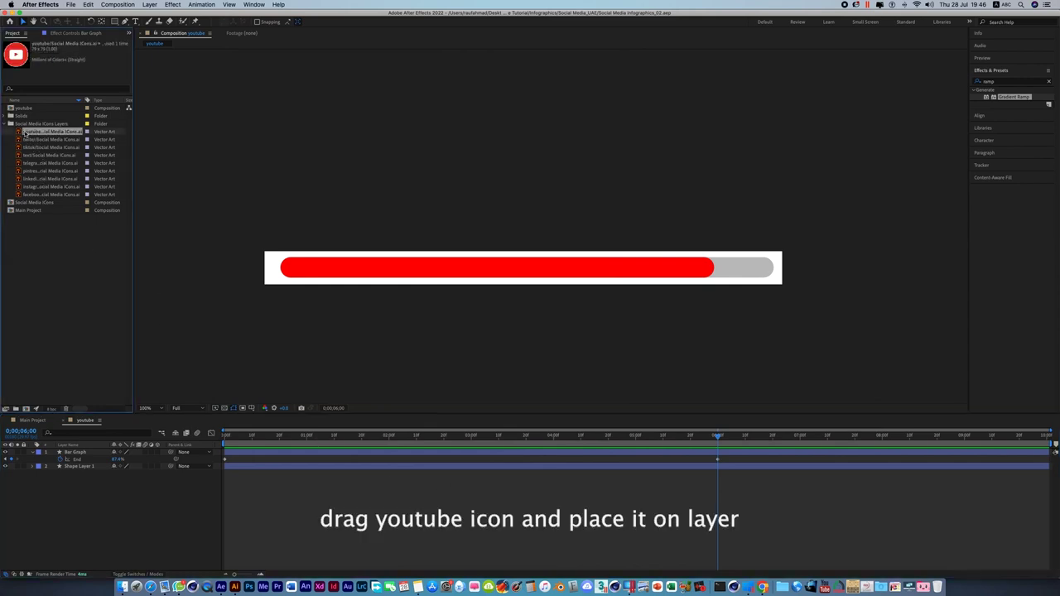
drag(28, 133, 293, 271)
drag(292, 271, 290, 269)
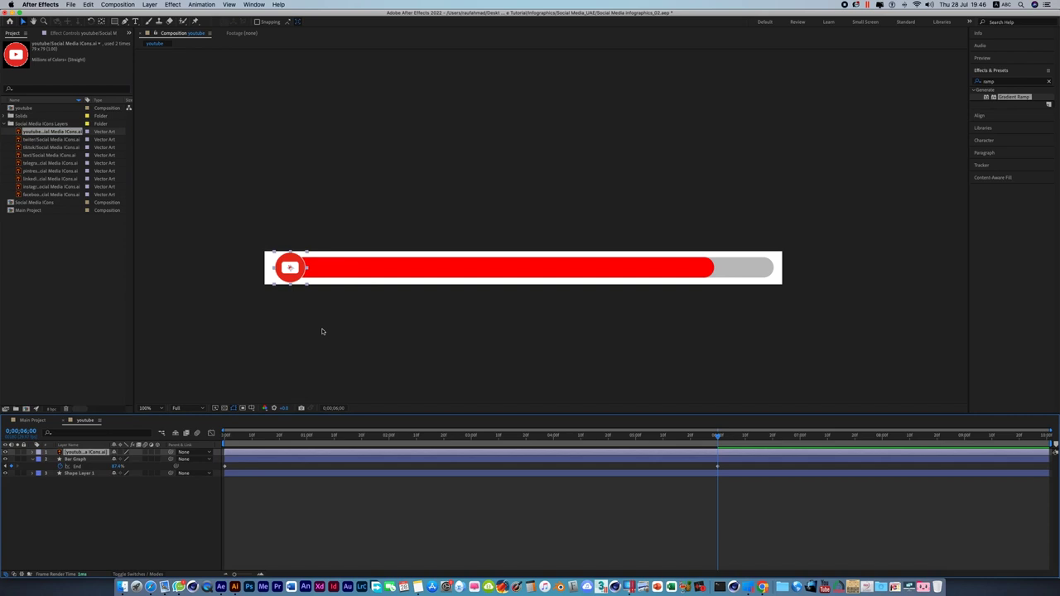
Keyframe the icon's Position at 0s and move it to the bar's tip at 6 seconds
key(p)
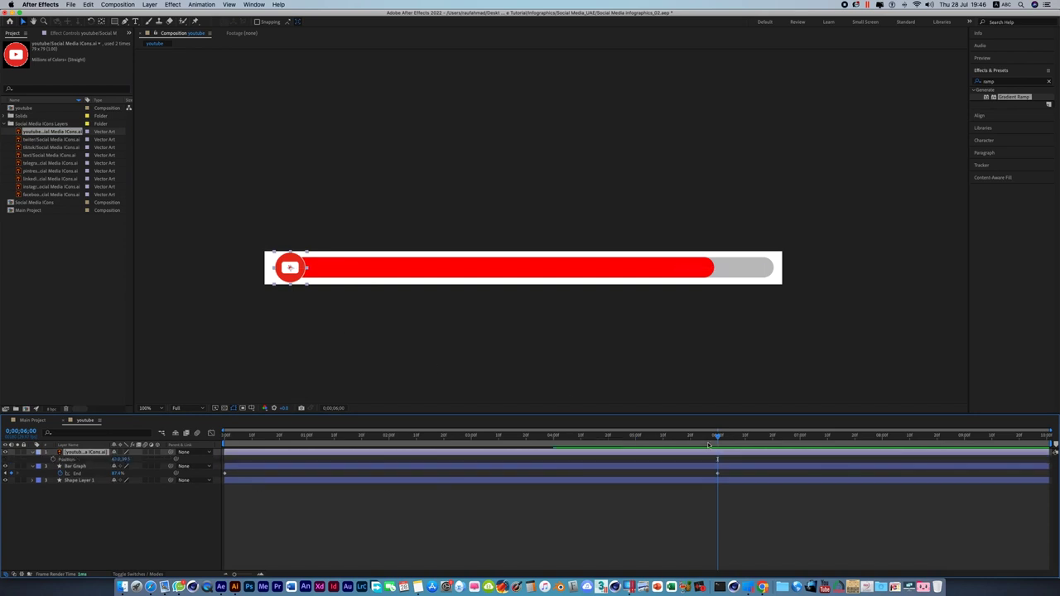
click(482, 435)
drag(400, 470, 220, 479)
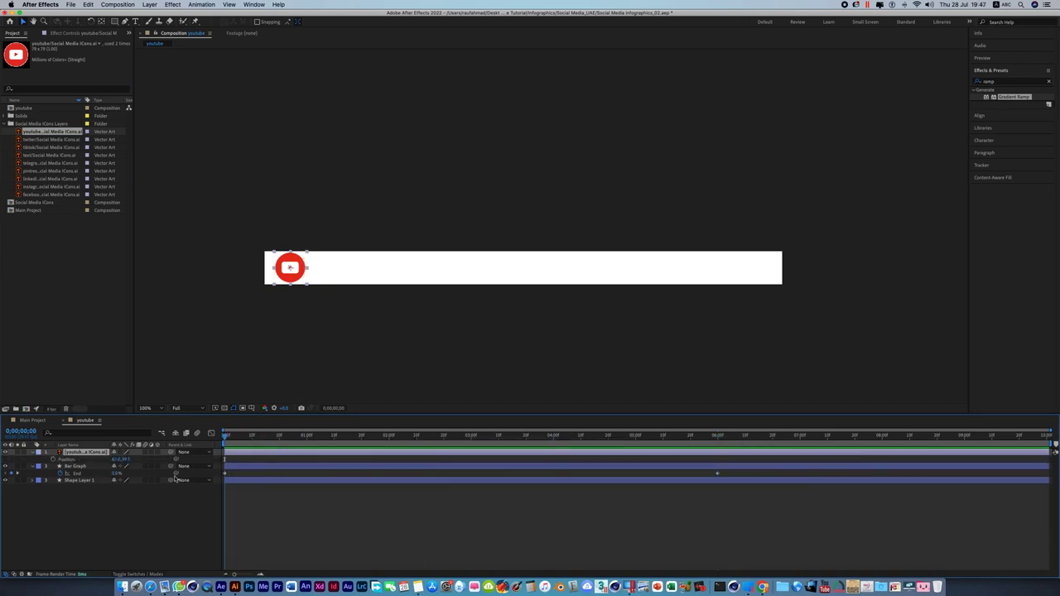
click(73, 459)
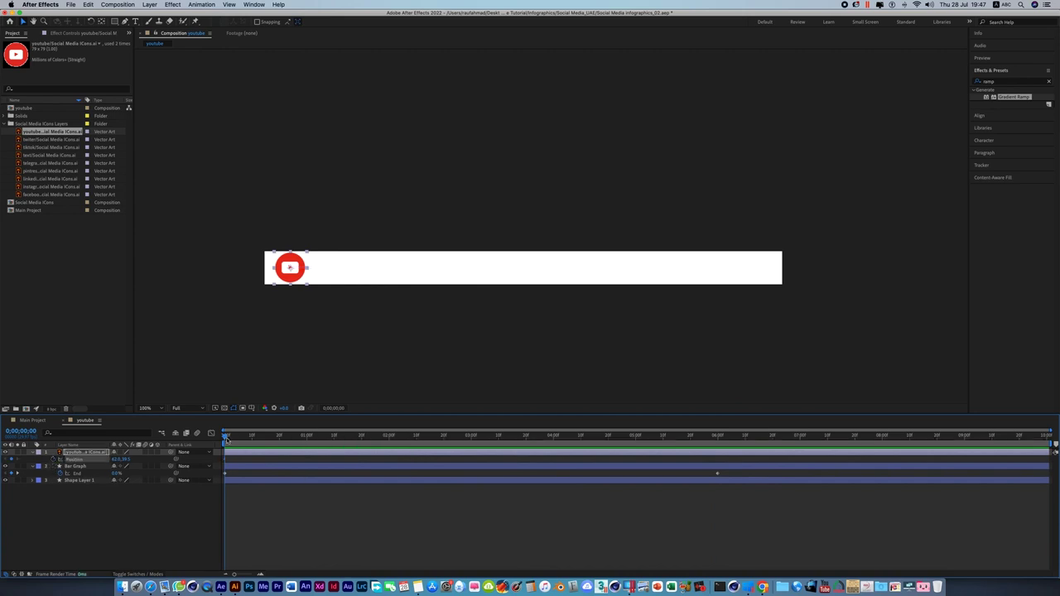
drag(224, 435, 717, 435)
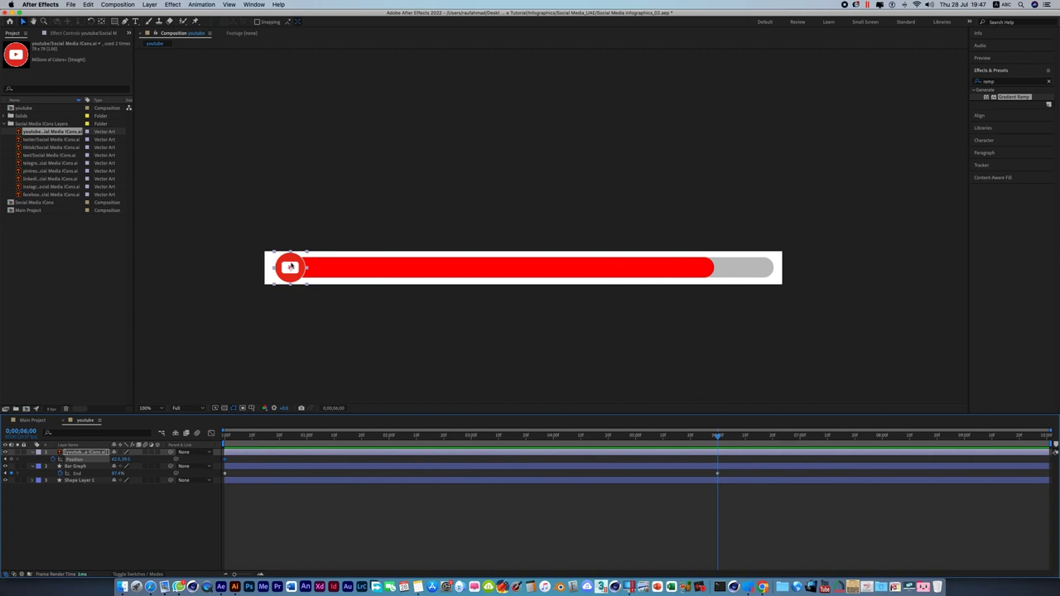
drag(291, 268, 705, 269)
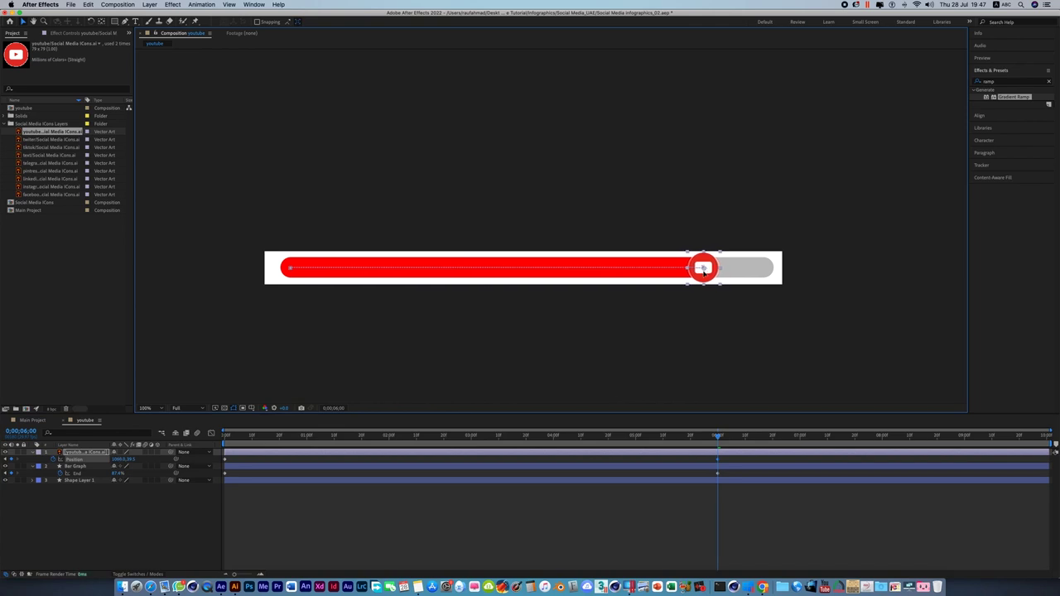
Preview the icon riding the bar from the first frame, then clear the selection
drag(726, 442, 224, 438)
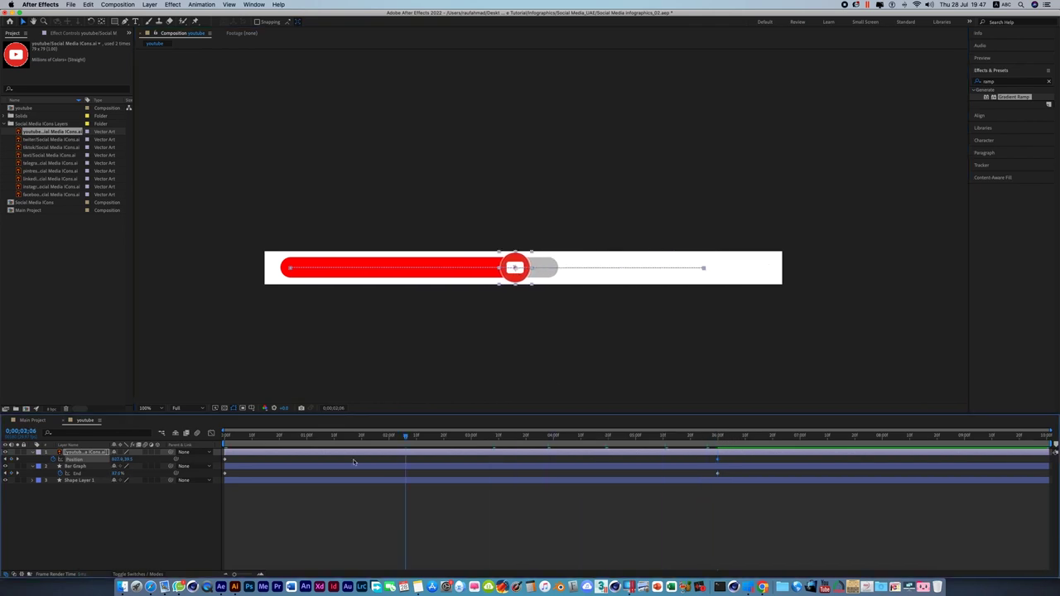
key(space)
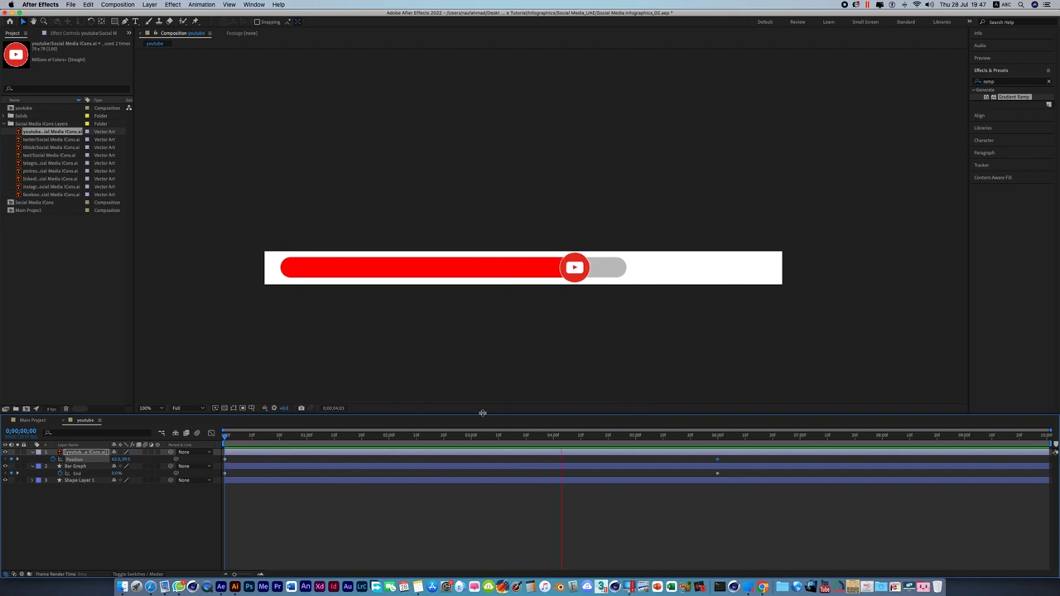
key(space)
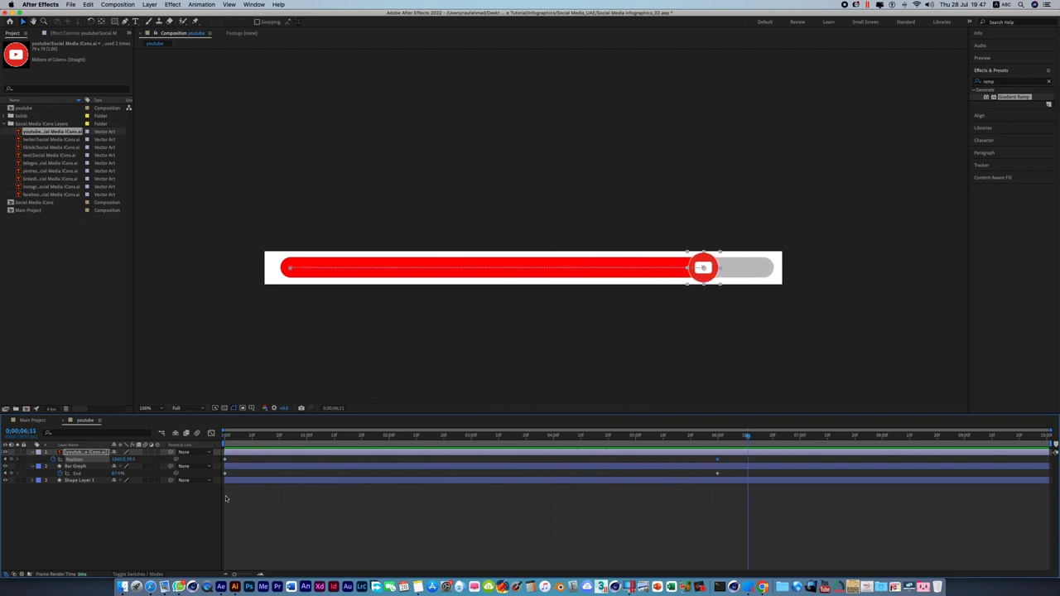
click(289, 513)
click(14, 240)
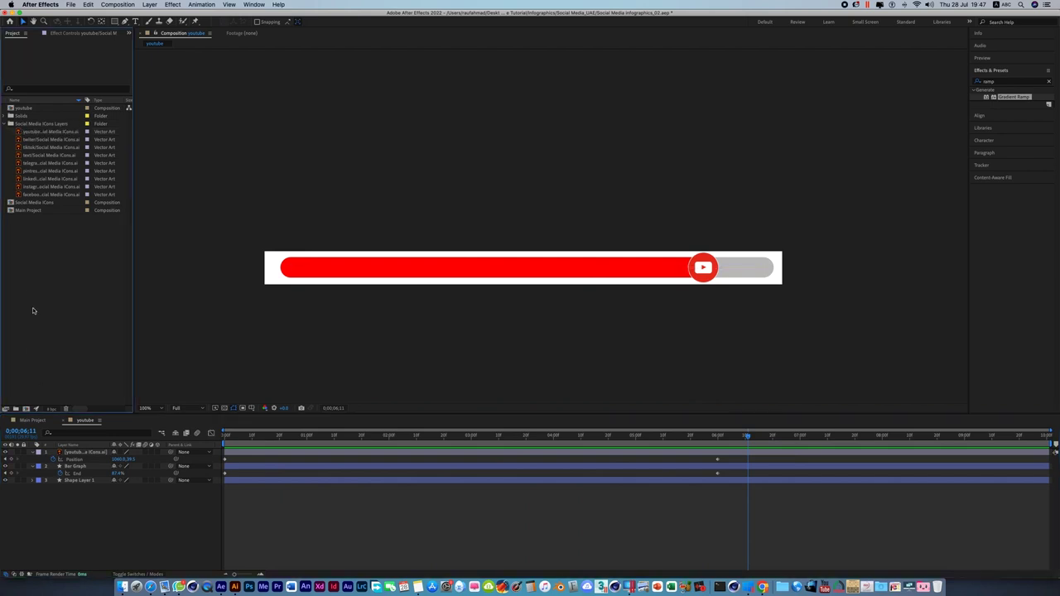
Create a white-filled text layer on the red bar's left end at 200% zoom
click(135, 21)
click(1029, 131)
key(period)
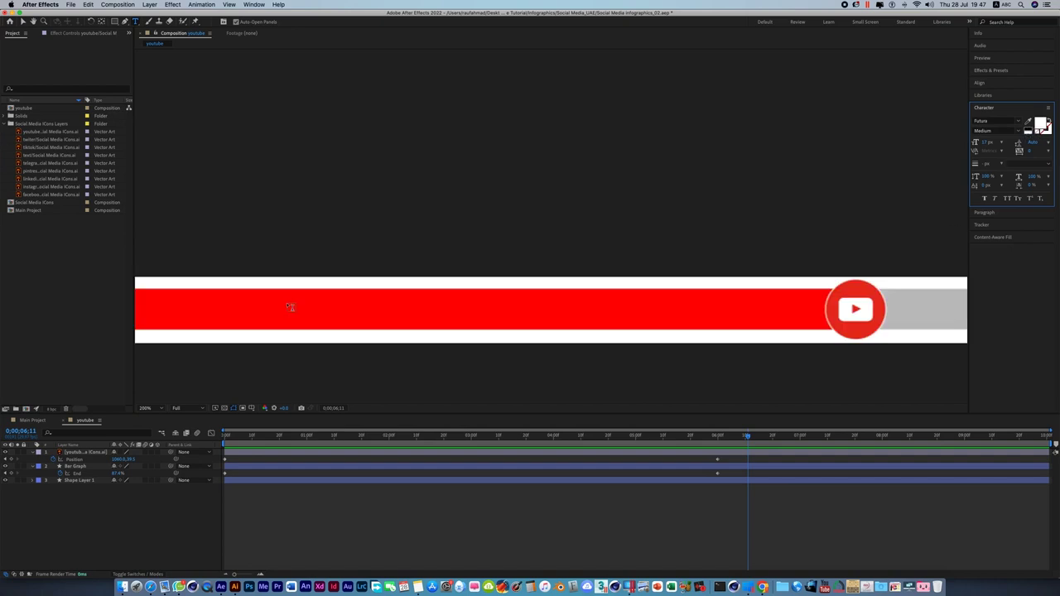
drag(312, 356, 452, 343)
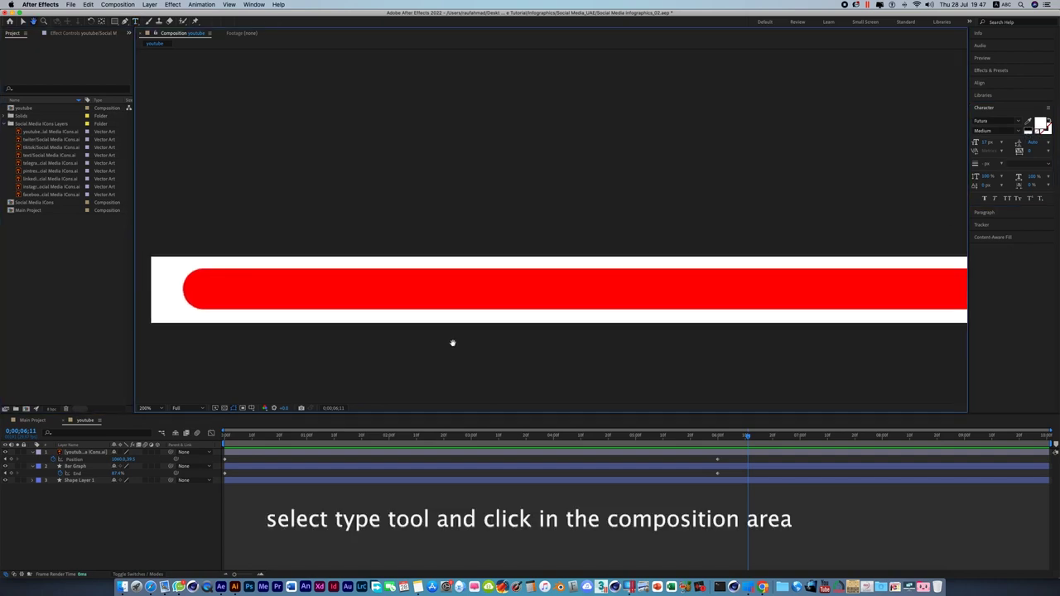
click(248, 290)
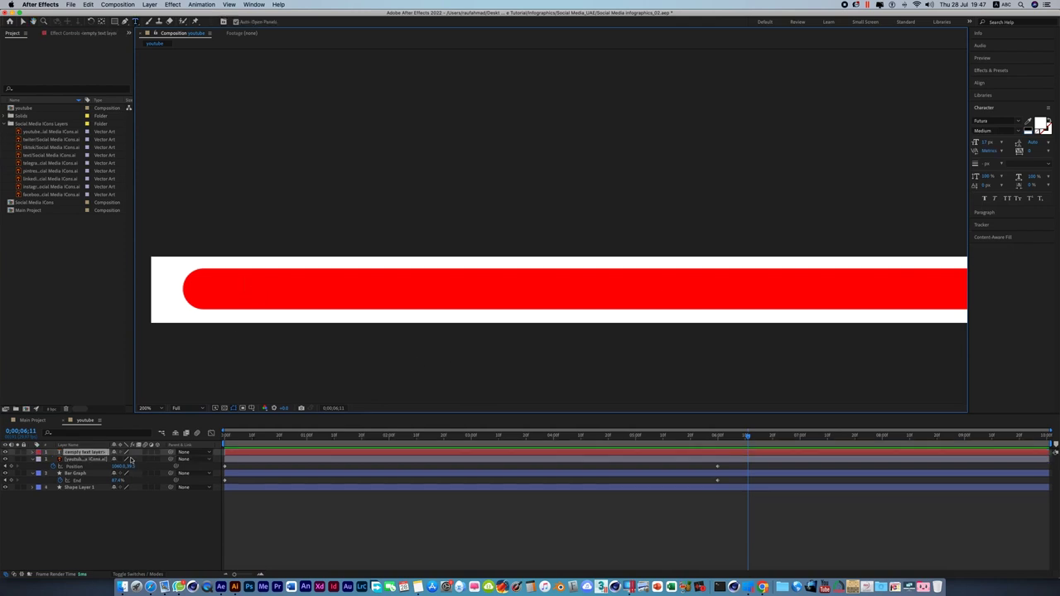
Rename the new text layer to Percentage
right_click(97, 453)
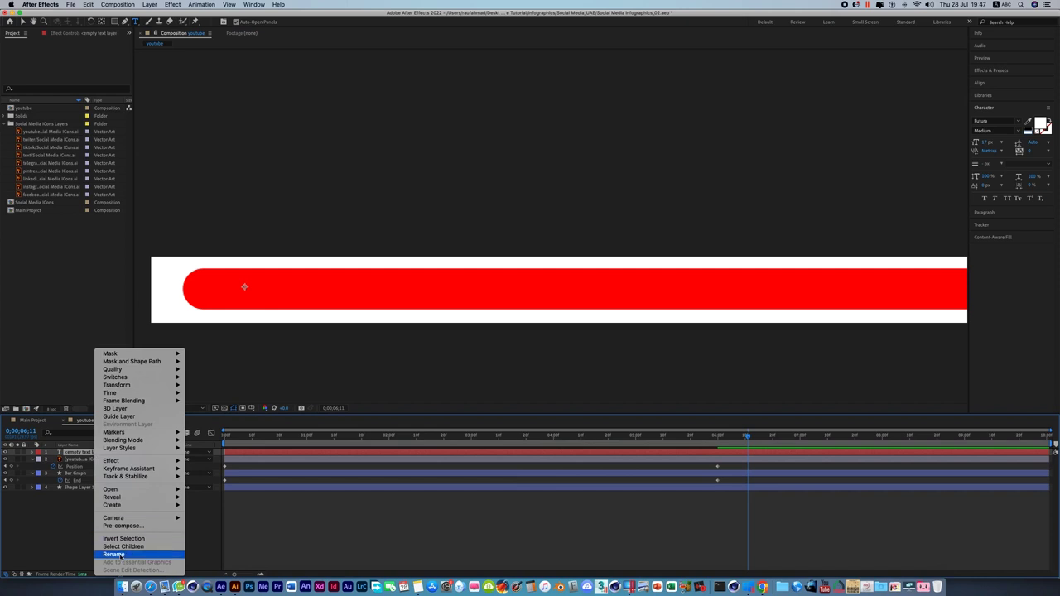
key(Return)
text(R)
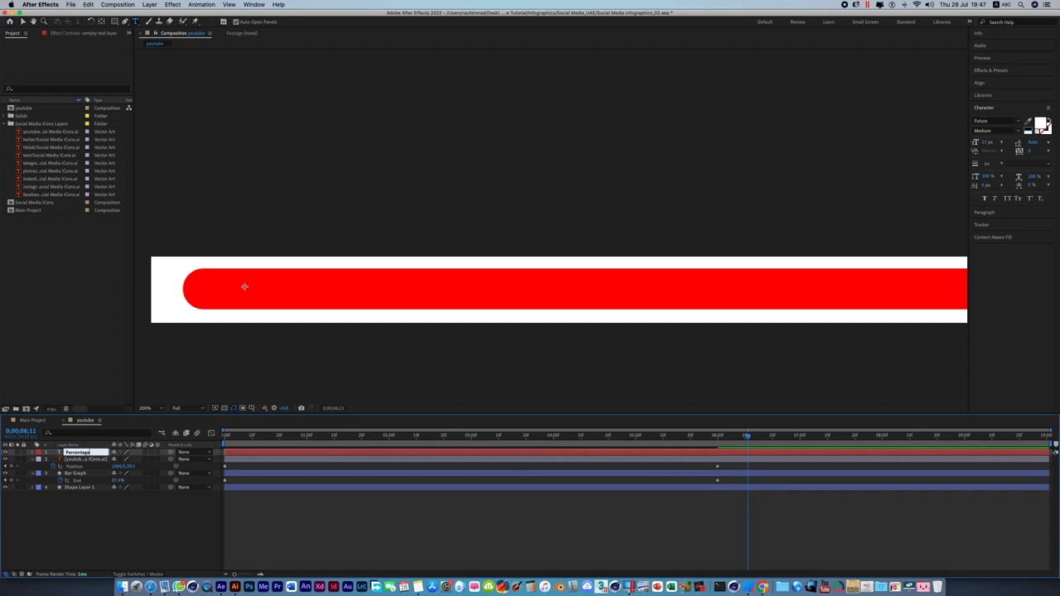
key(Return)
Add an Expression Controls > Slider Control effect to Percentage and rewind to the start
right_click(97, 454)
mouse_move(109, 461)
mouse_move(232, 460)
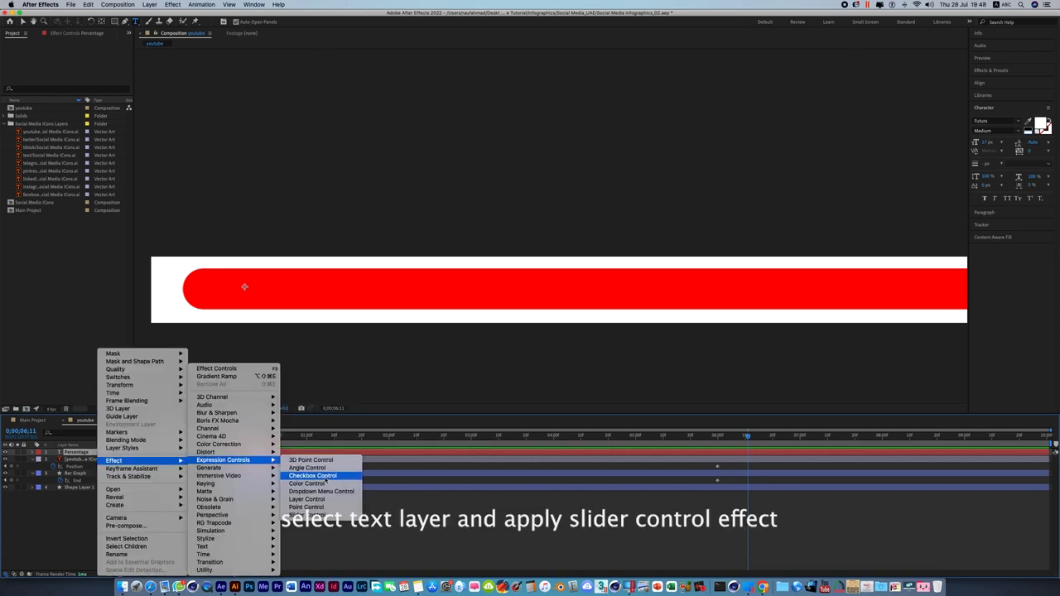
click(317, 515)
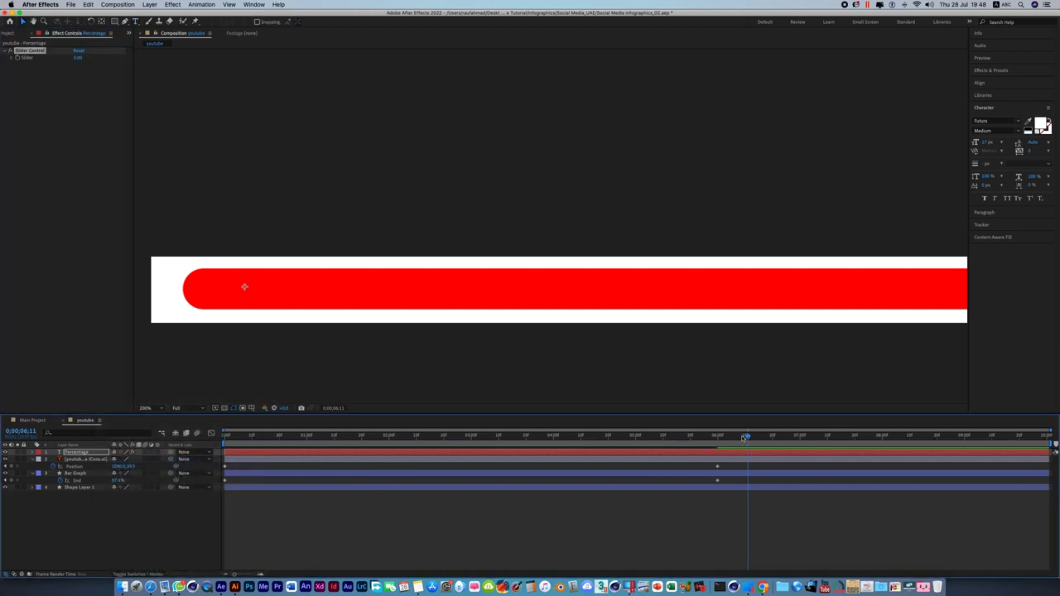
drag(752, 445, 222, 471)
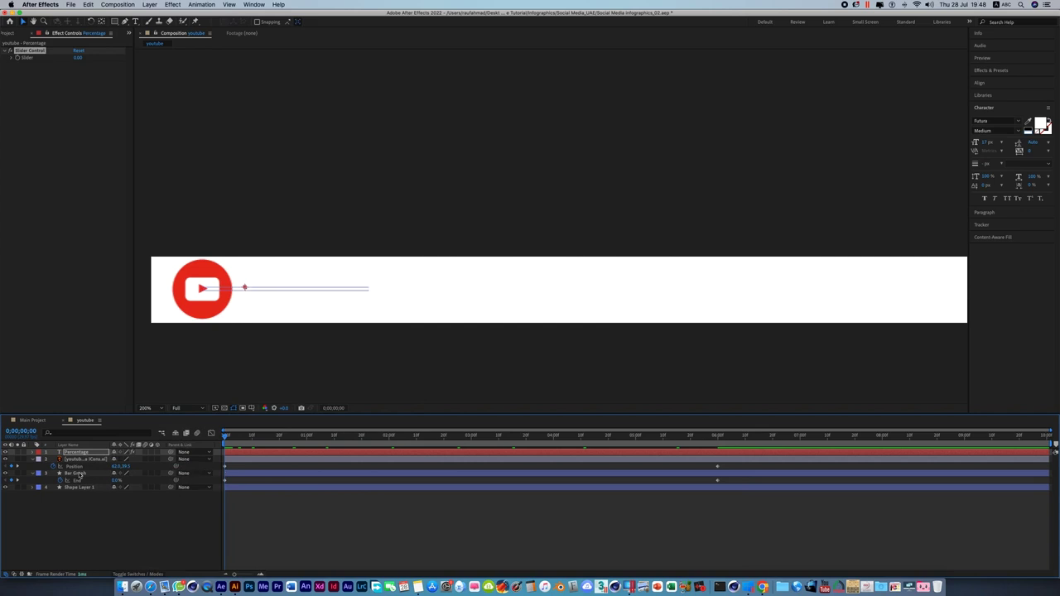
click(31, 454)
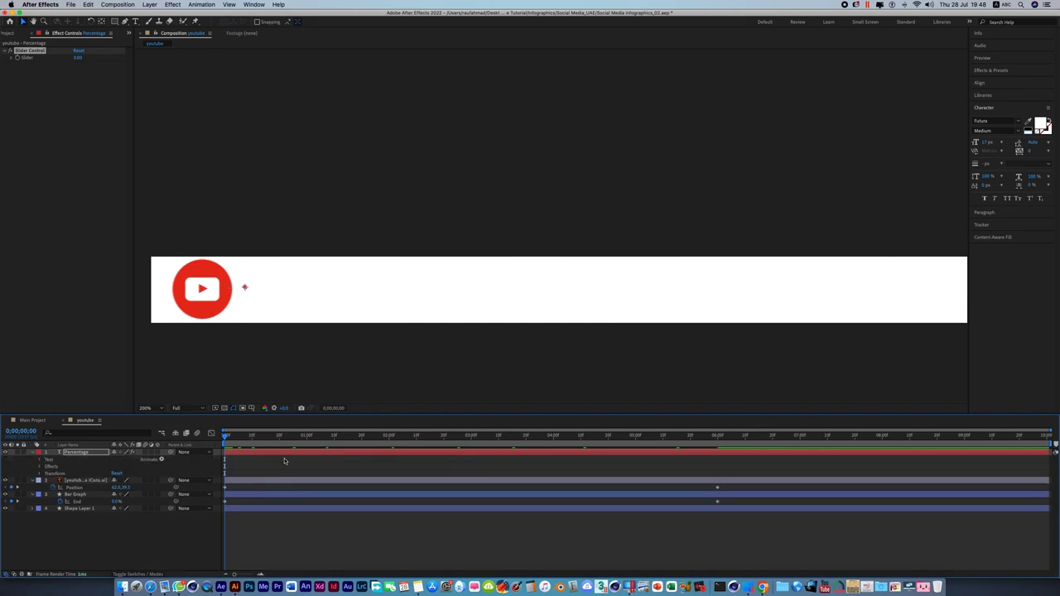
Pick-whip the Source Text expression to effect("Slider Control")("Slider")
click(39, 459)
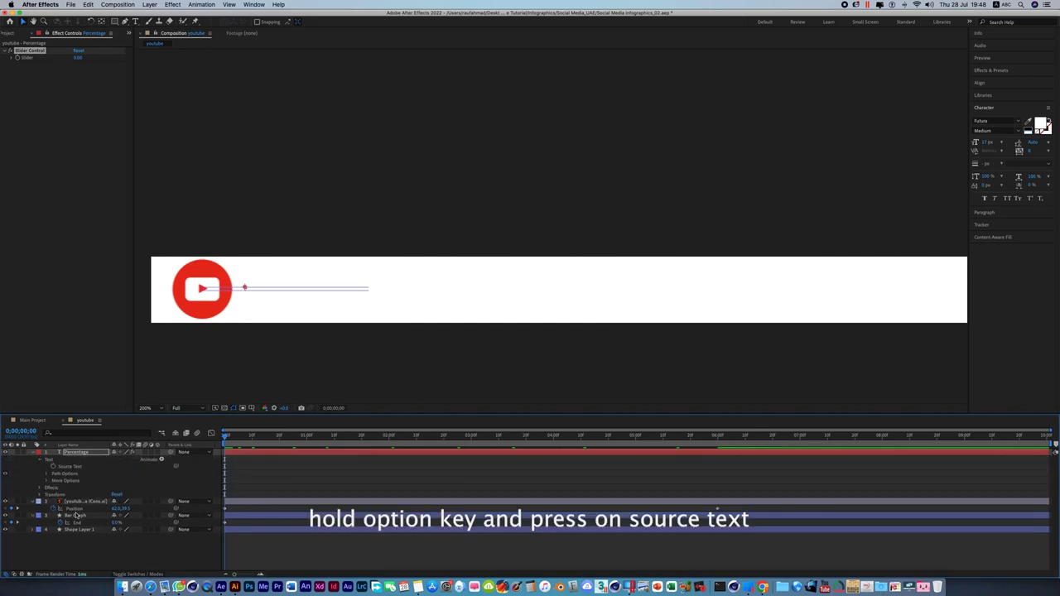
alt+click(53, 467)
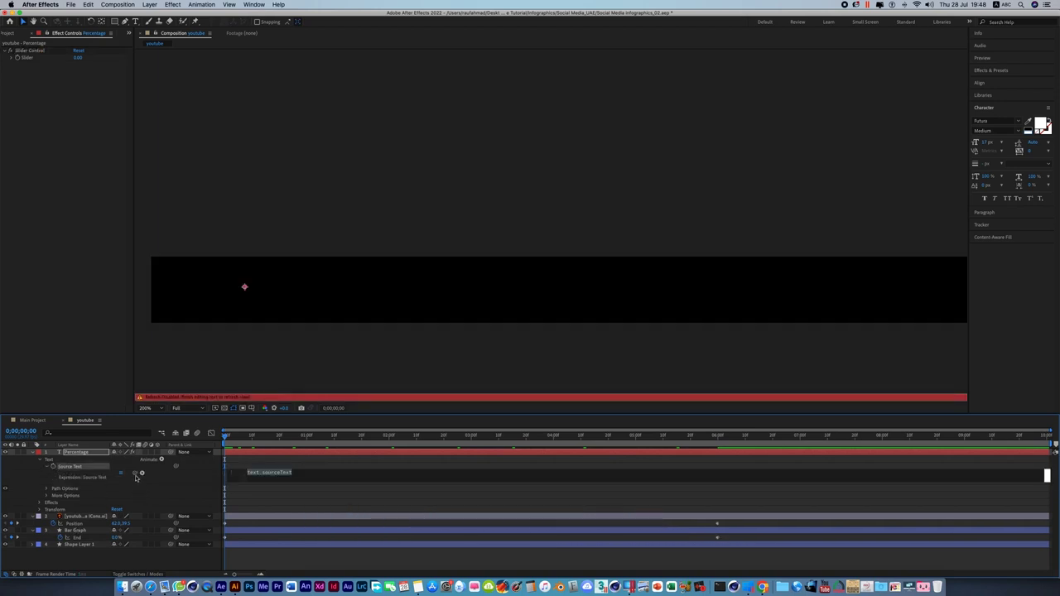
drag(136, 474, 33, 62)
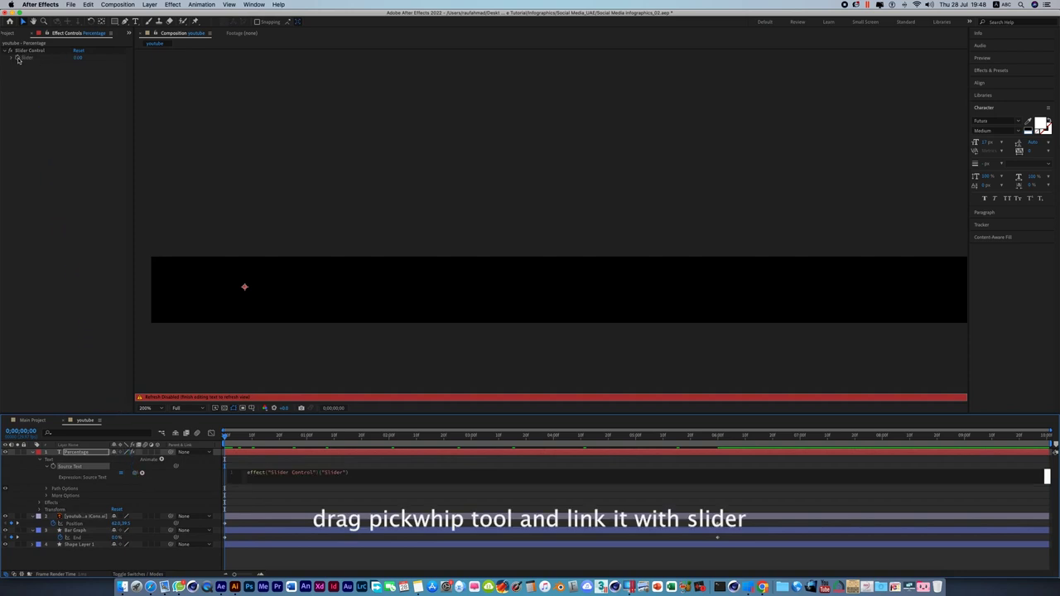
click(20, 59)
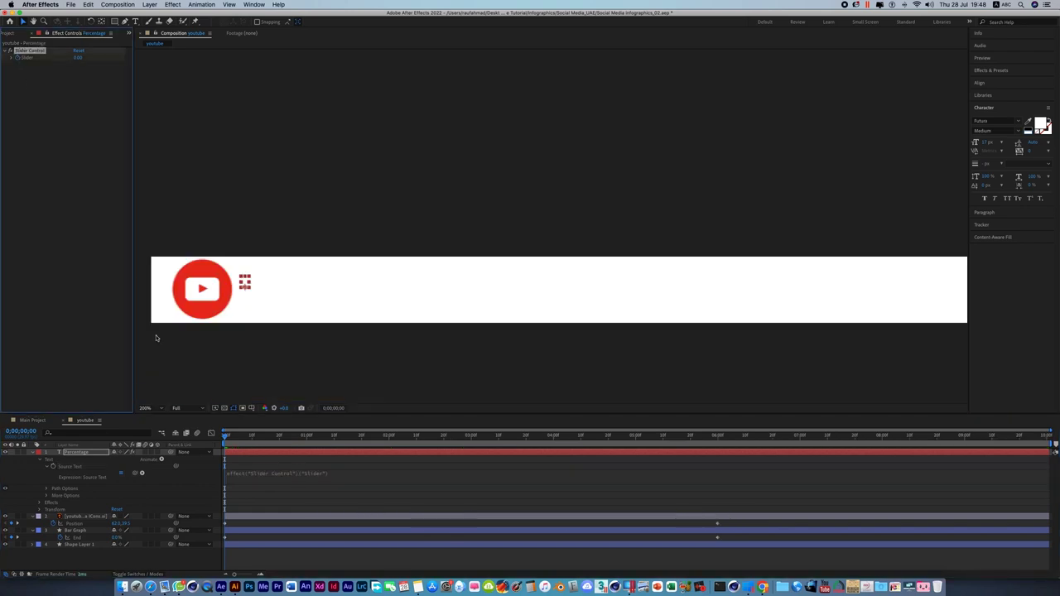
key(k)
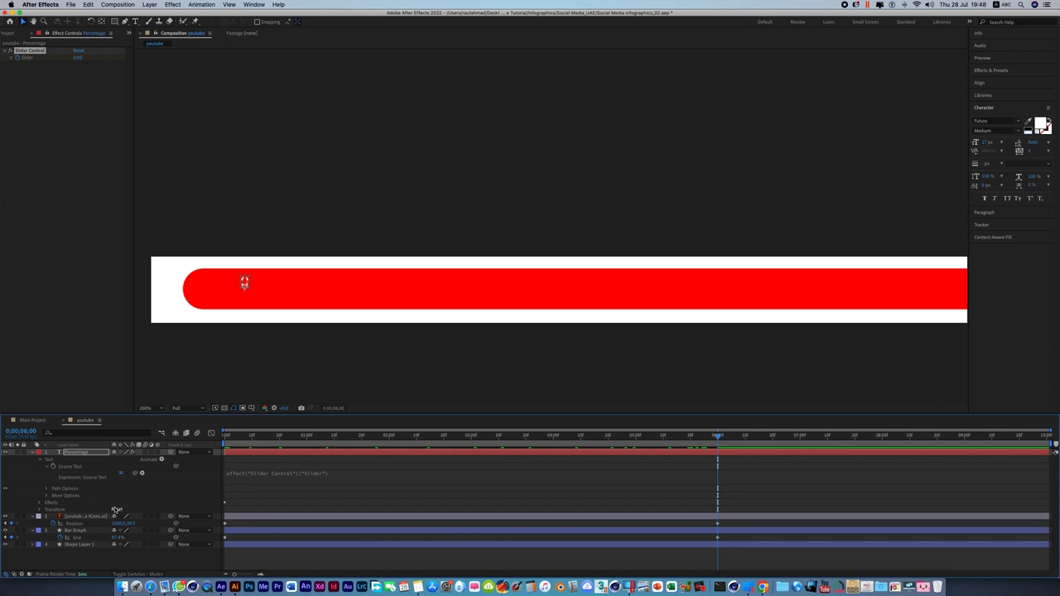
Set the Slider Control value to 87.4 at the six-second keyframe
click(78, 57)
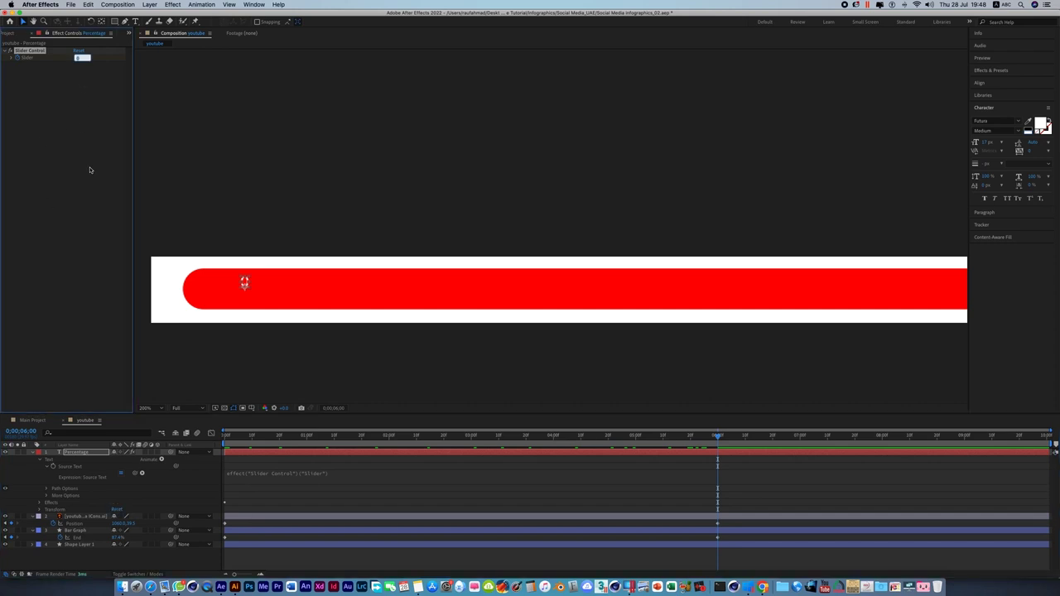
text(67.4)
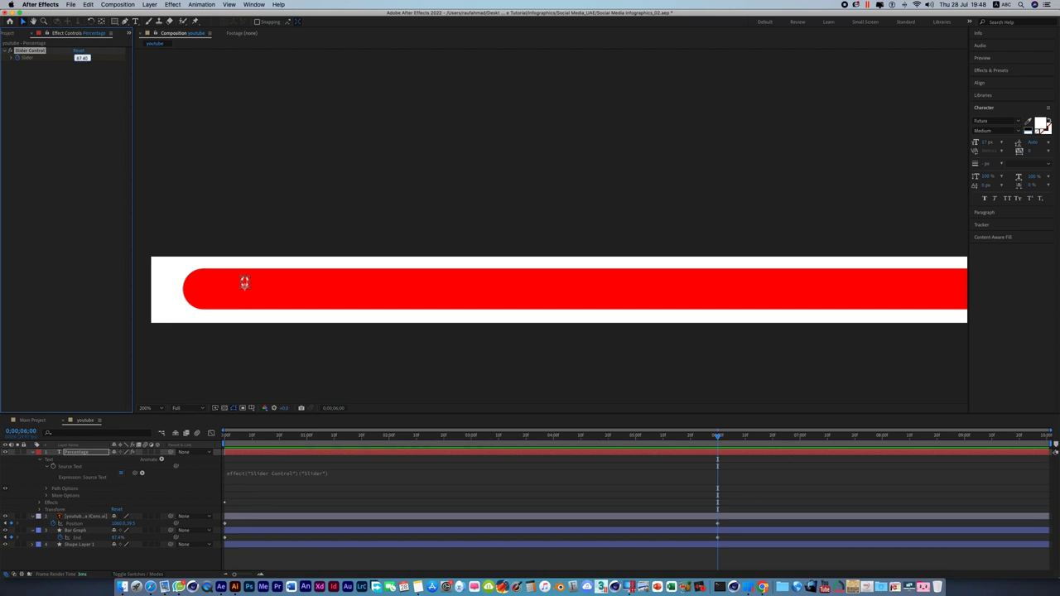
key(Return)
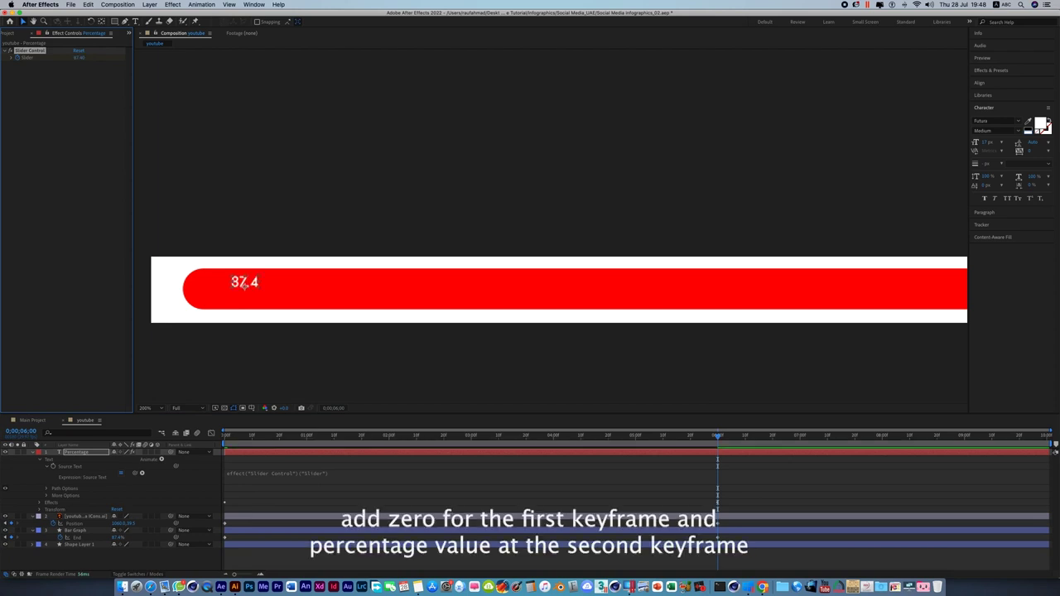
click(232, 373)
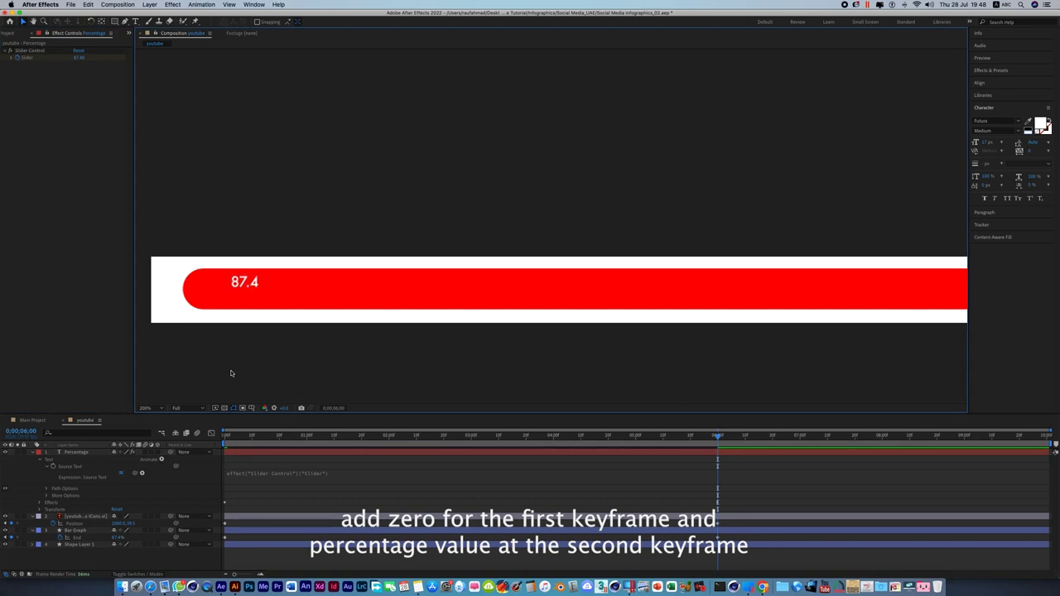
Enlarge the 87.4 number's font size and move it lower on the red bar
click(245, 285)
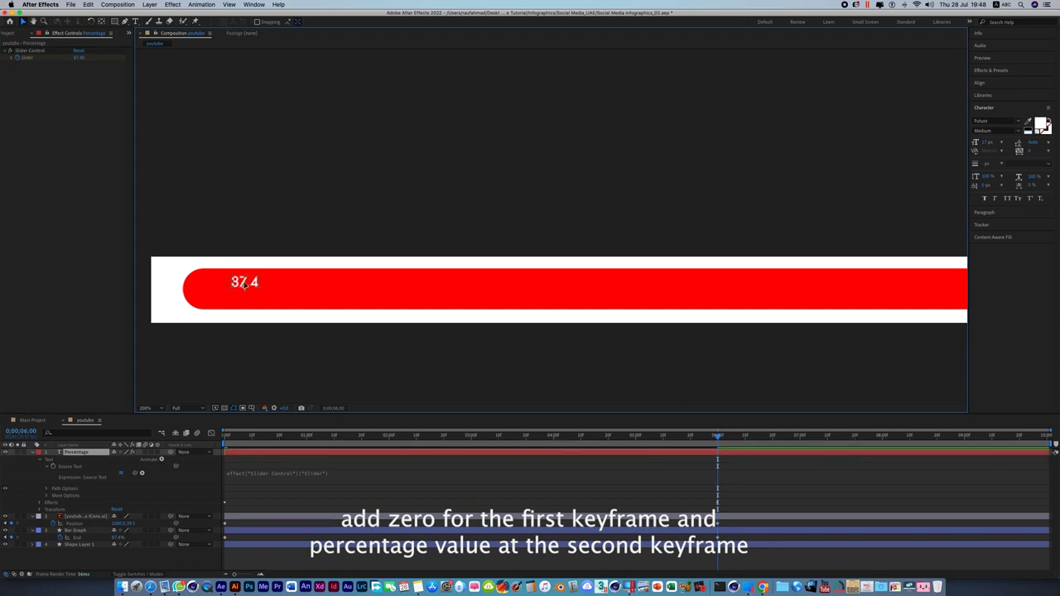
drag(245, 284, 258, 300)
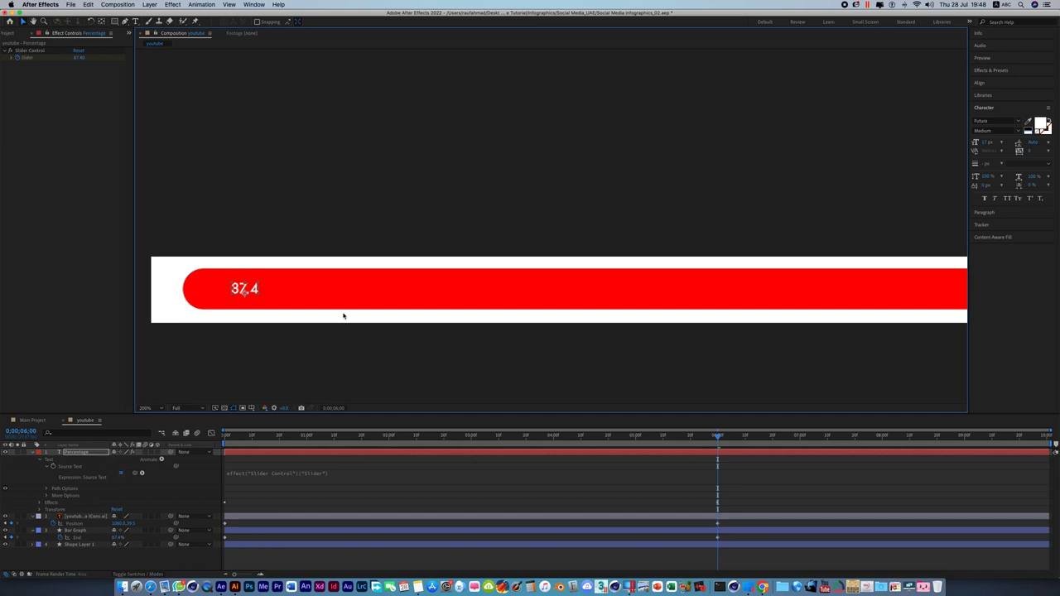
drag(987, 144, 997, 143)
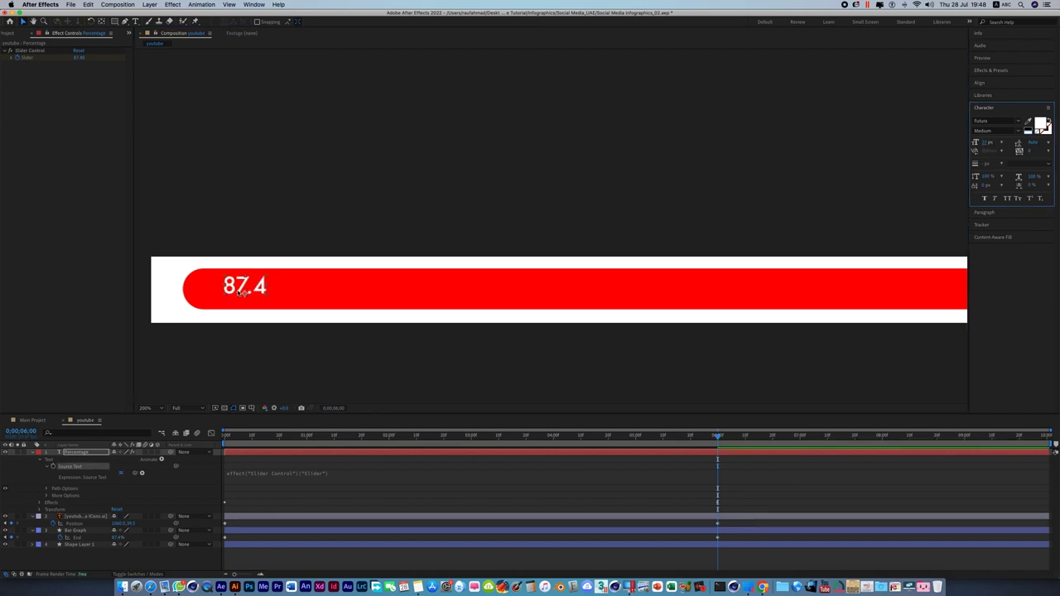
drag(240, 291, 244, 296)
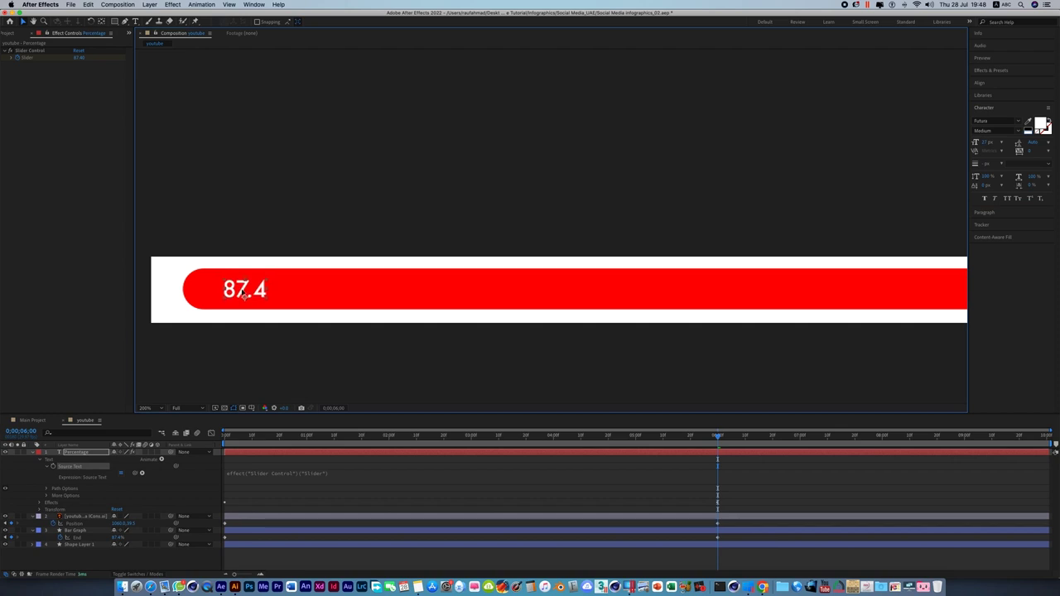
click(335, 365)
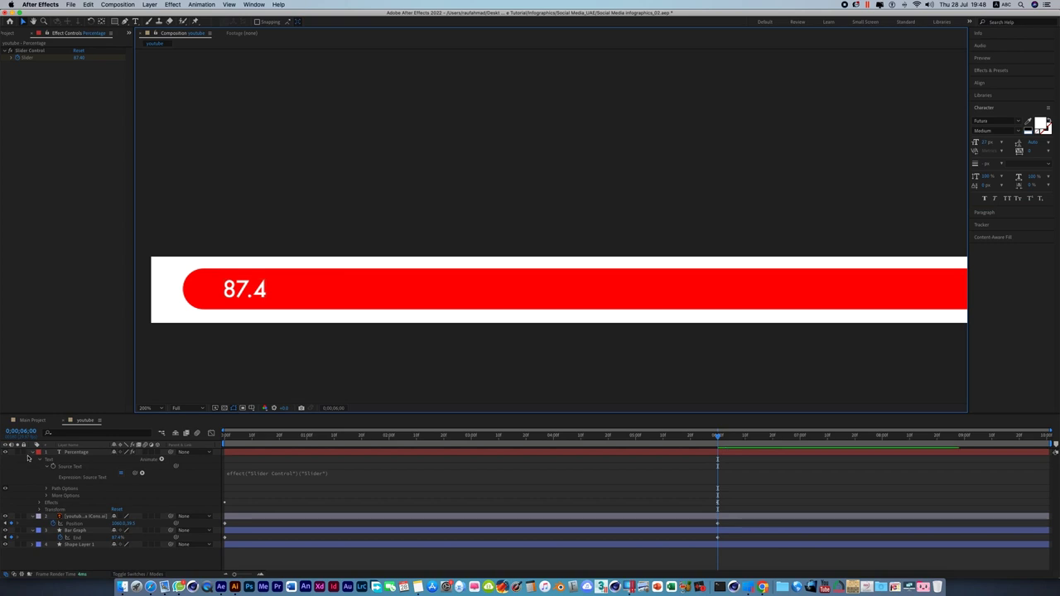
click(34, 455)
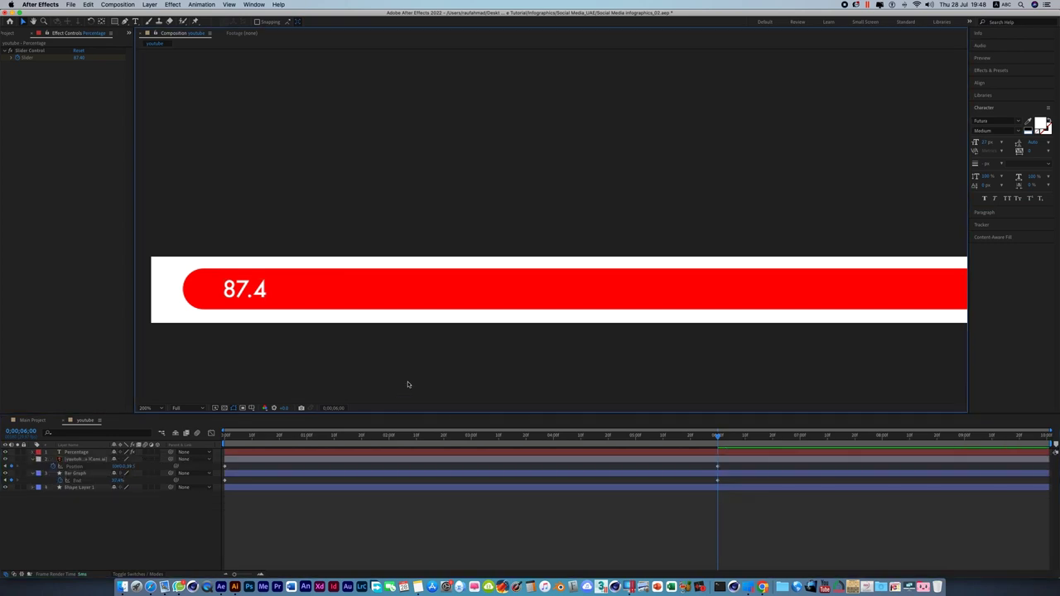
Scrub to preview the count, return to the 6-second keyframe, and reveal the Source Text expression with EE
click(708, 455)
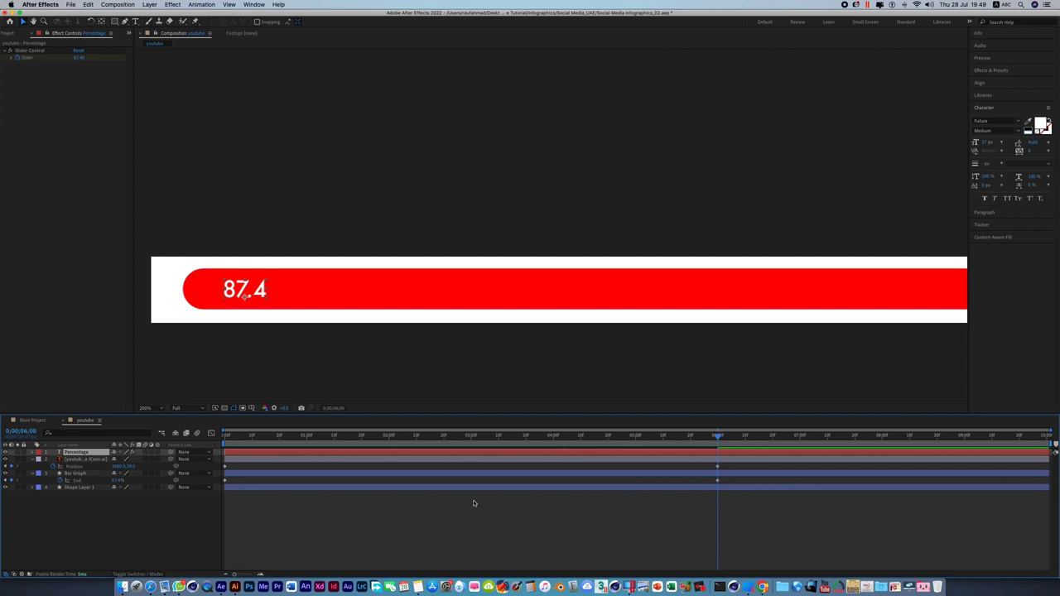
drag(721, 439, 597, 441)
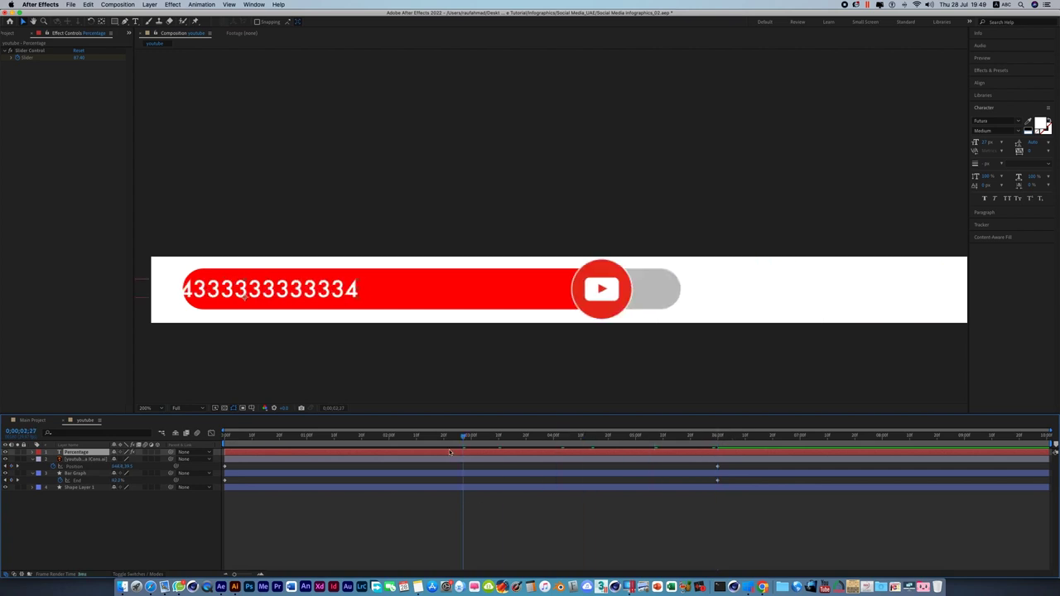
key(k)
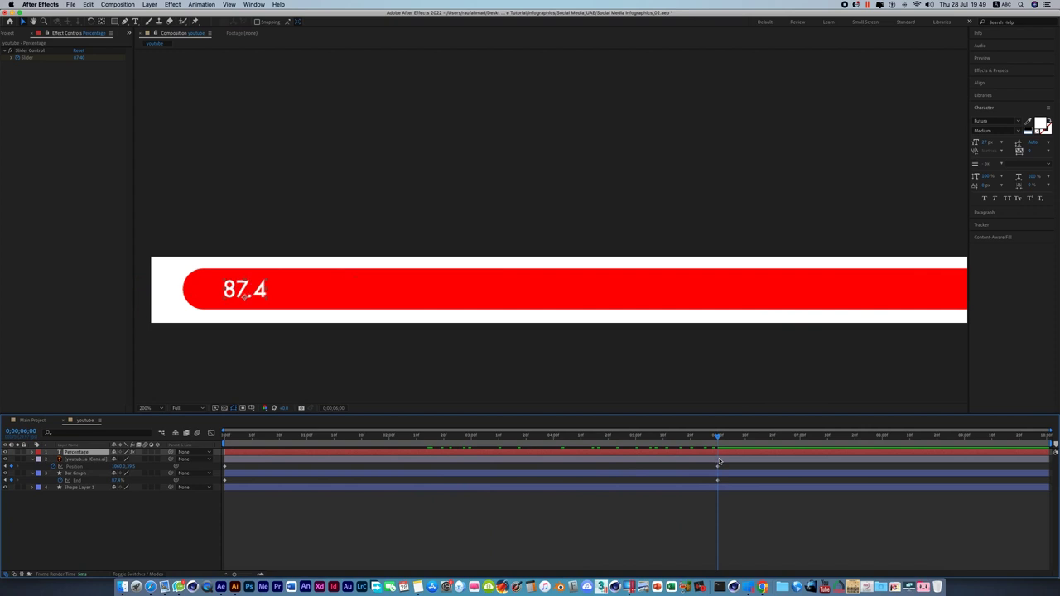
key(e)
key(e)
click(353, 468)
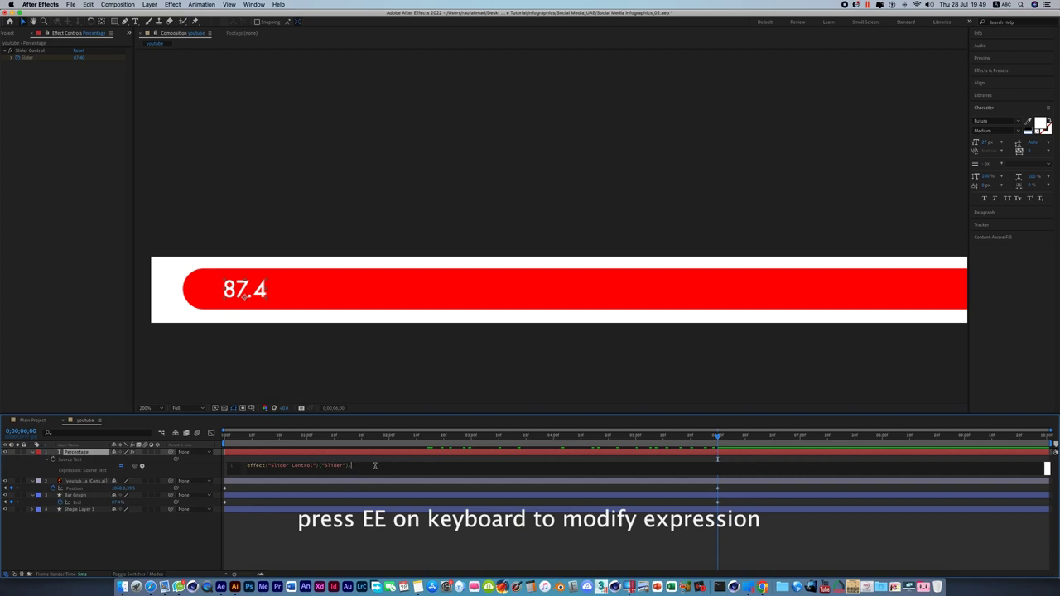
Extend the Source Text expression with .value.toFixed(2) + "%" and commit it
text(value)
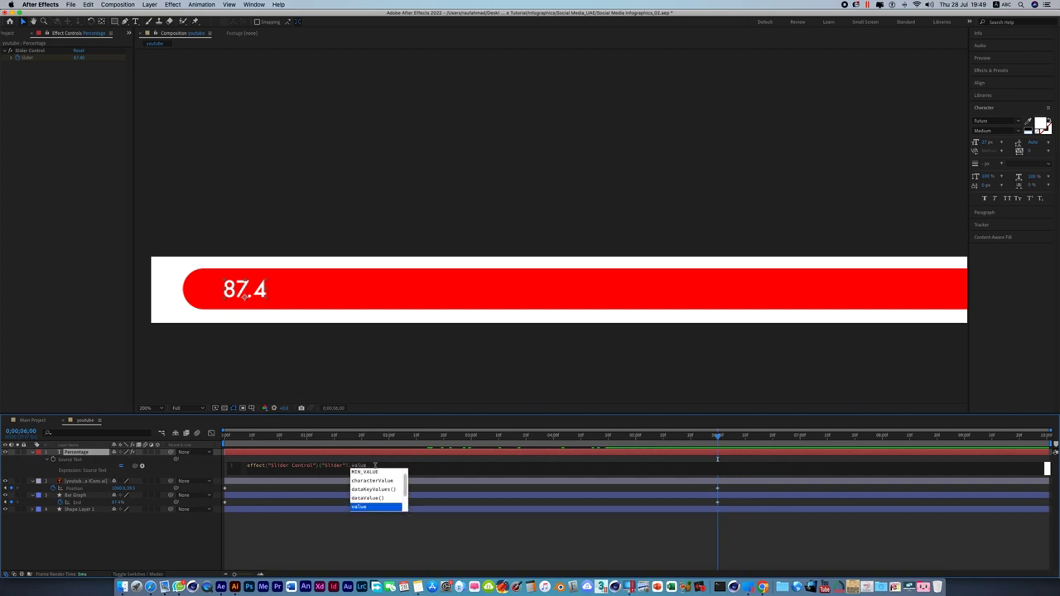
key(Return)
text(o)
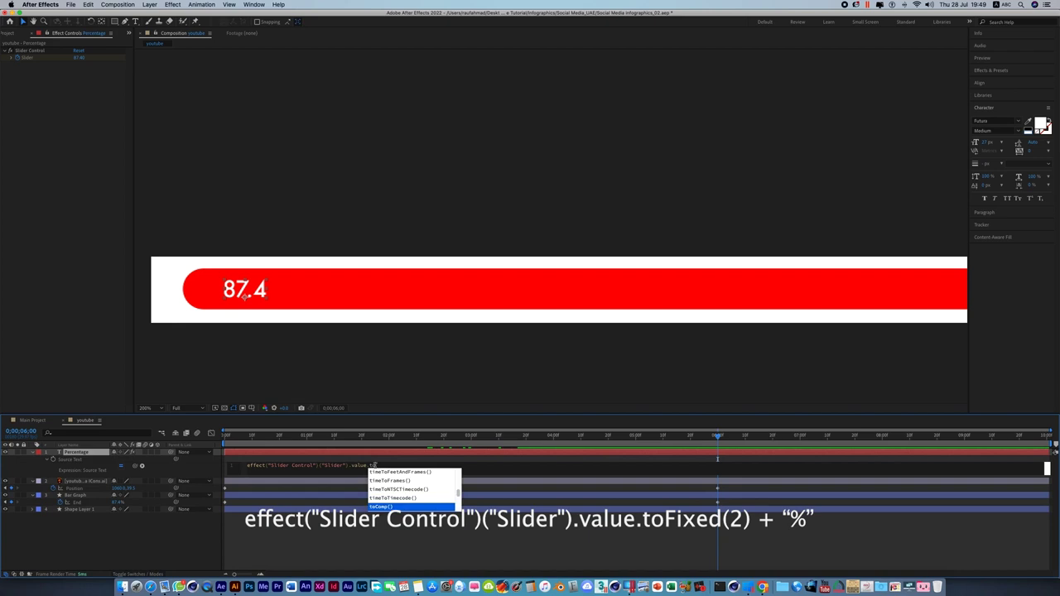
text(Fixed)
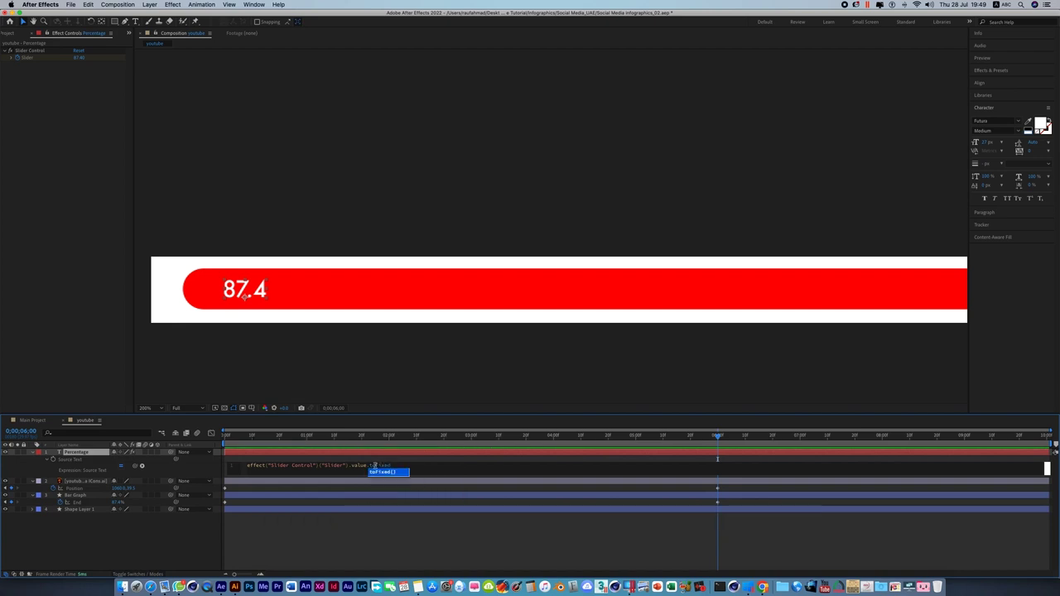
key(Return)
click(452, 517)
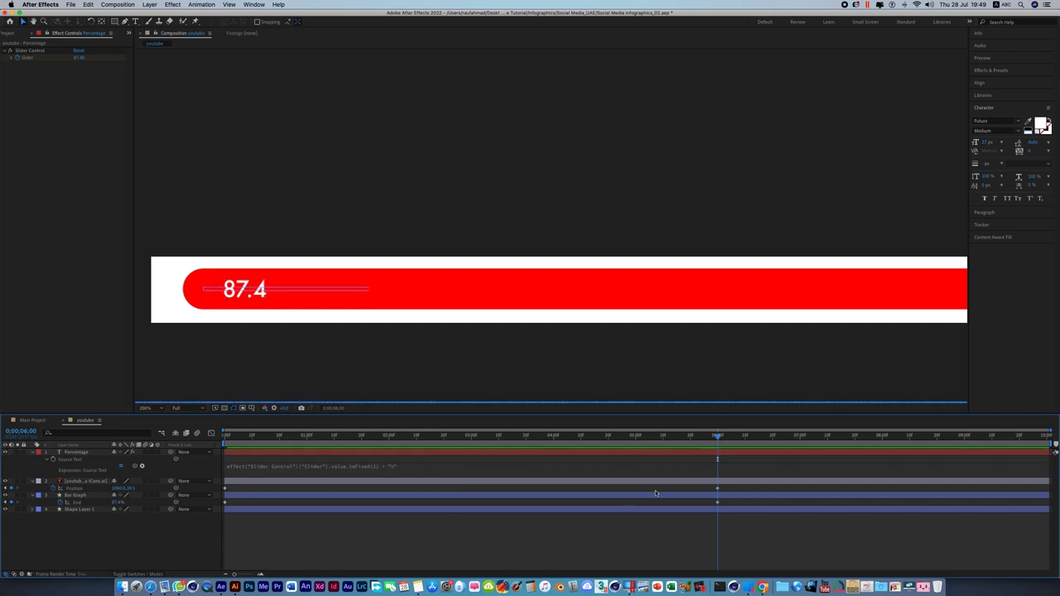
Scrub to watch the count begin, then set the time to exactly 0:00:01:00
drag(717, 439, 224, 439)
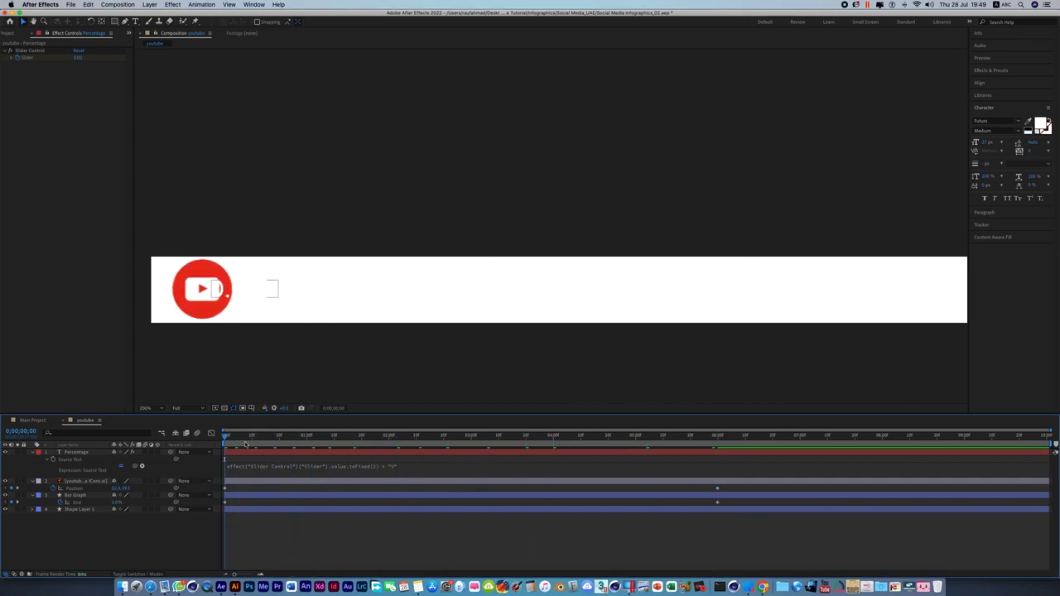
key(Page_Down)
drag(240, 439, 291, 445)
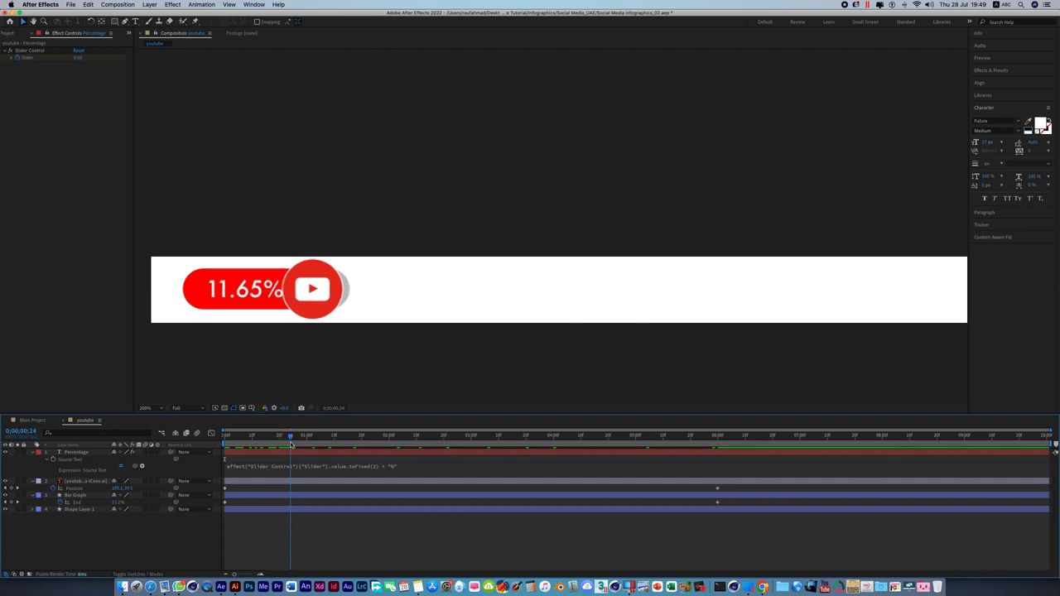
drag(291, 444, 306, 445)
key(super+r)
drag(138, 306, 312, 308)
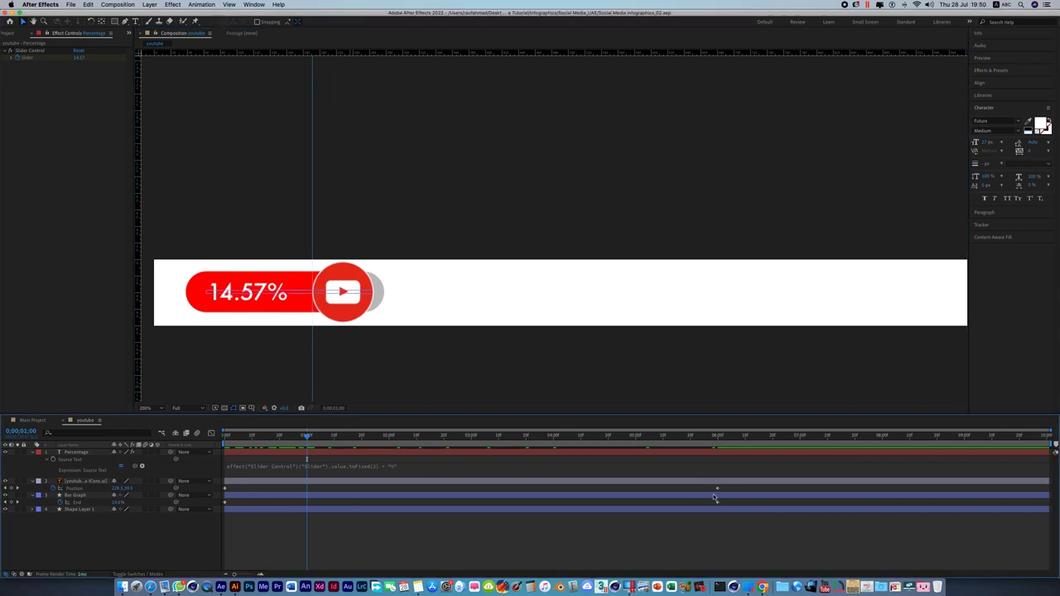
Drag the Percentage slider's first keyframe to the one-second mark
click(336, 453)
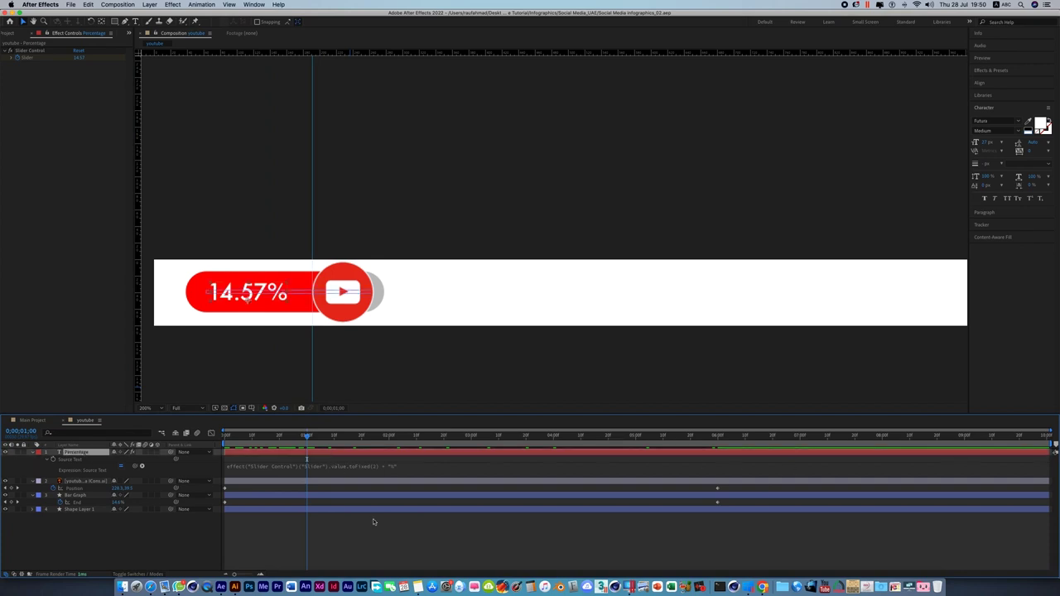
click(321, 483)
key(u)
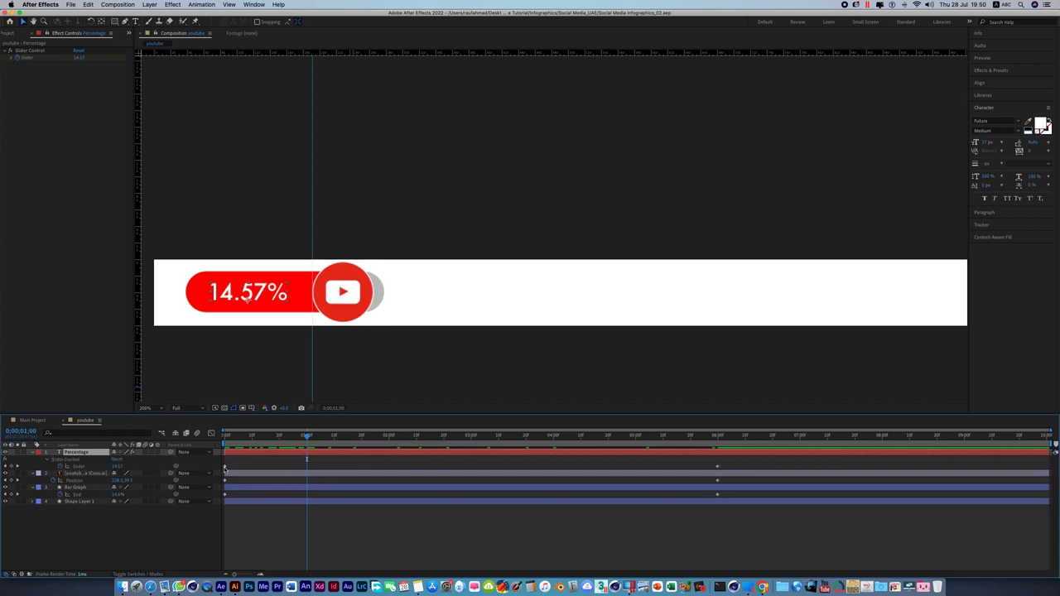
drag(224, 467, 301, 474)
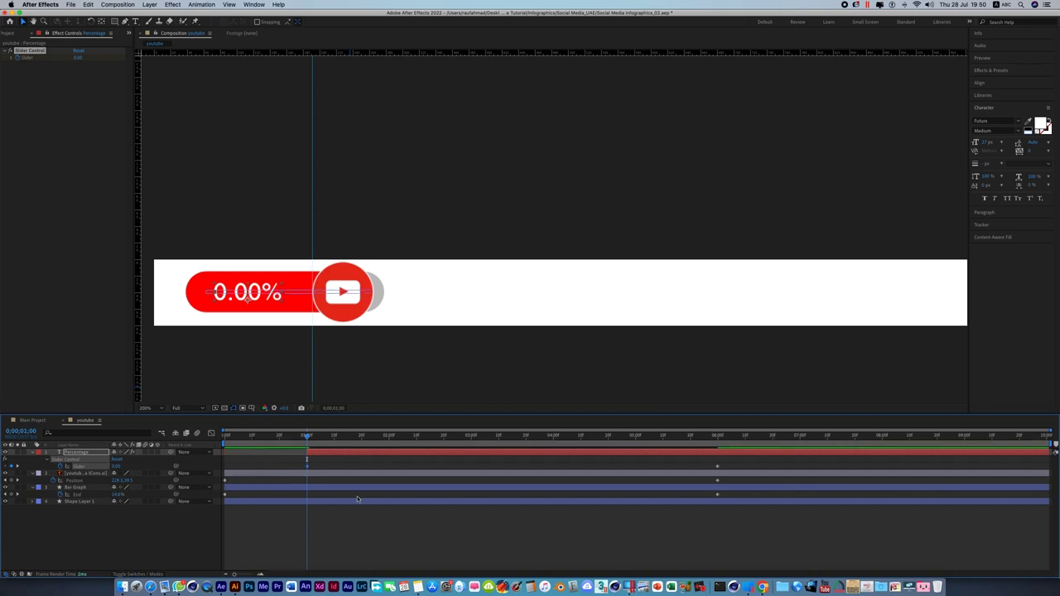
click(46, 515)
click(33, 452)
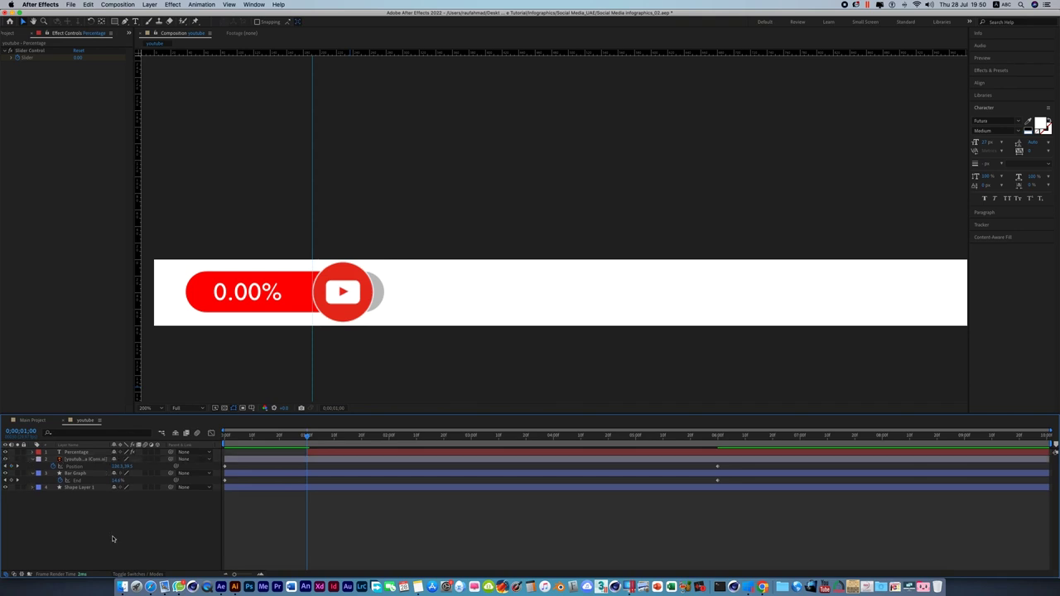
click(344, 453)
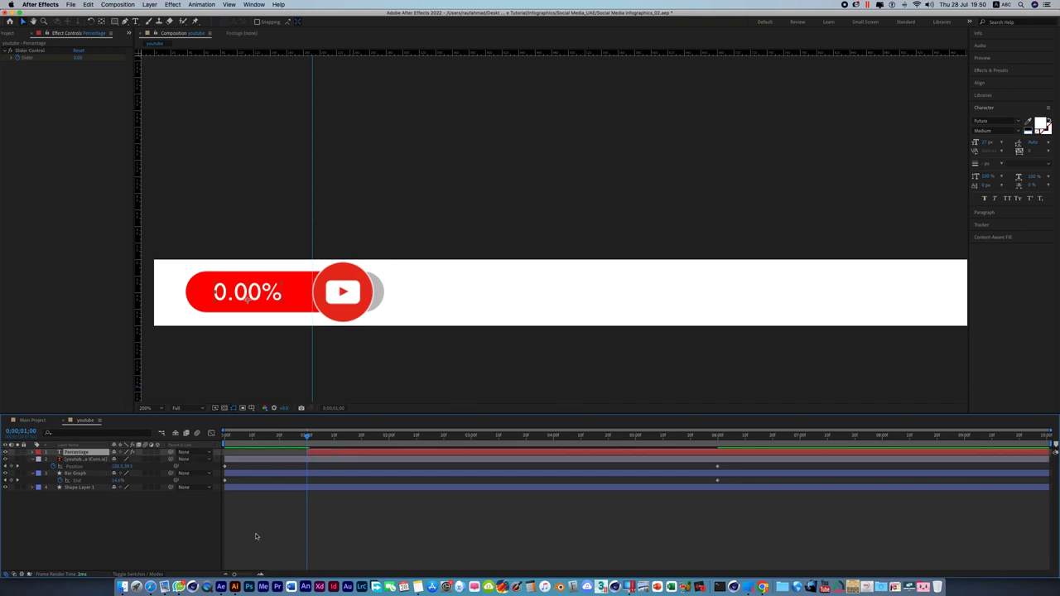
Duplicate Percentage as Percentage 2, move it toward the bar's right end, and preview
click(88, 4)
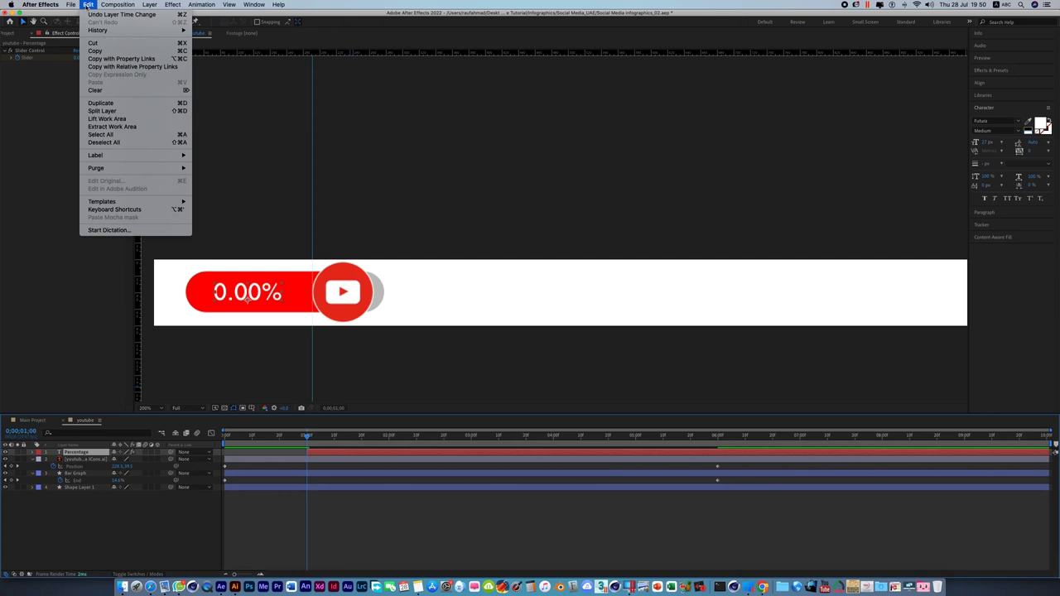
click(101, 103)
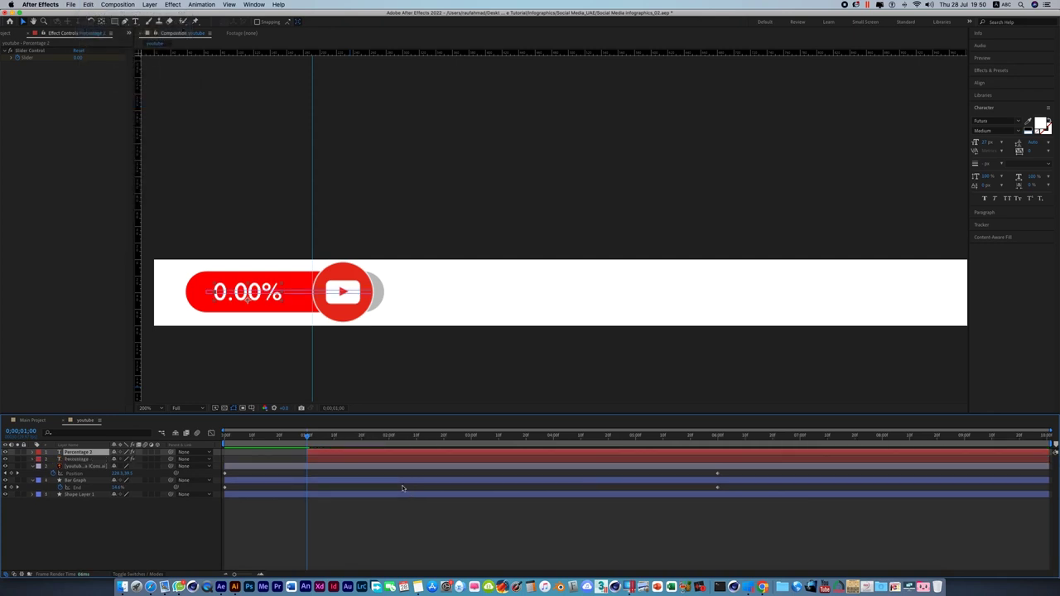
drag(247, 295, 772, 296)
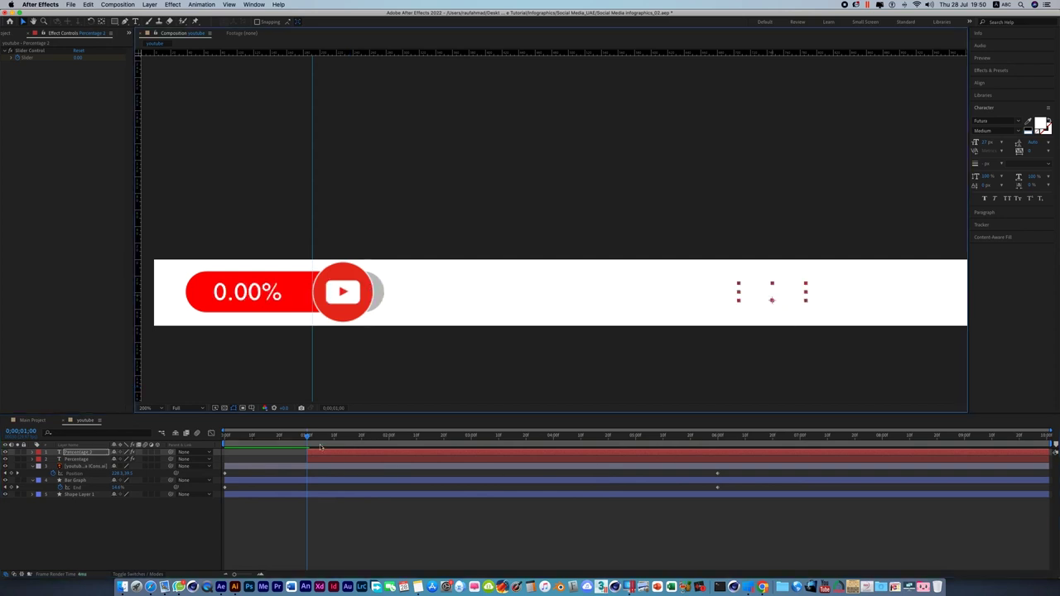
drag(308, 436, 717, 435)
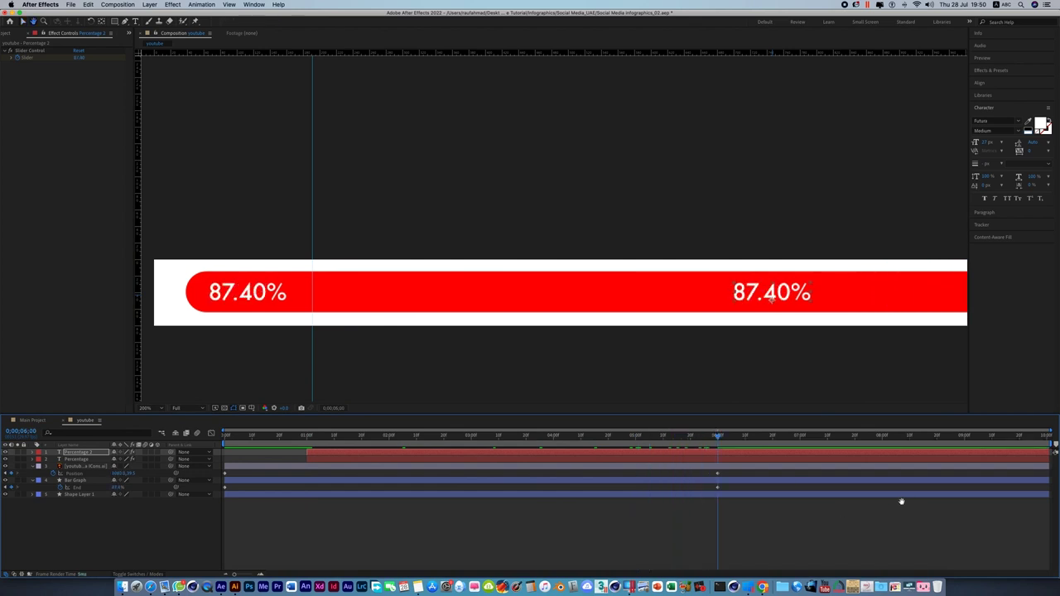
Move the 87.40% label onto the grey bar end beside the YouTube icon
drag(840, 366, 354, 386)
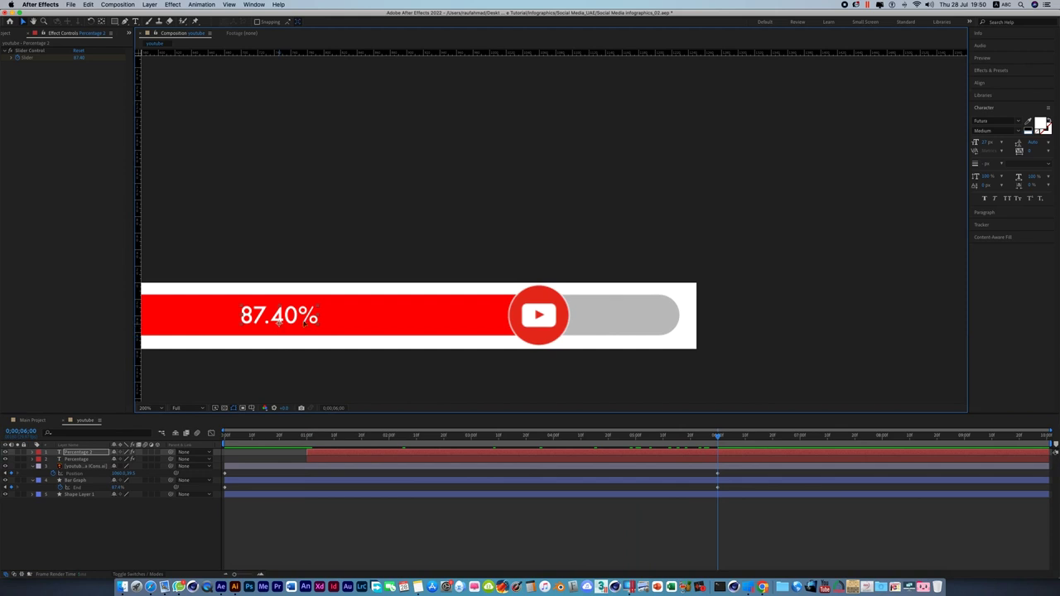
drag(285, 325, 617, 326)
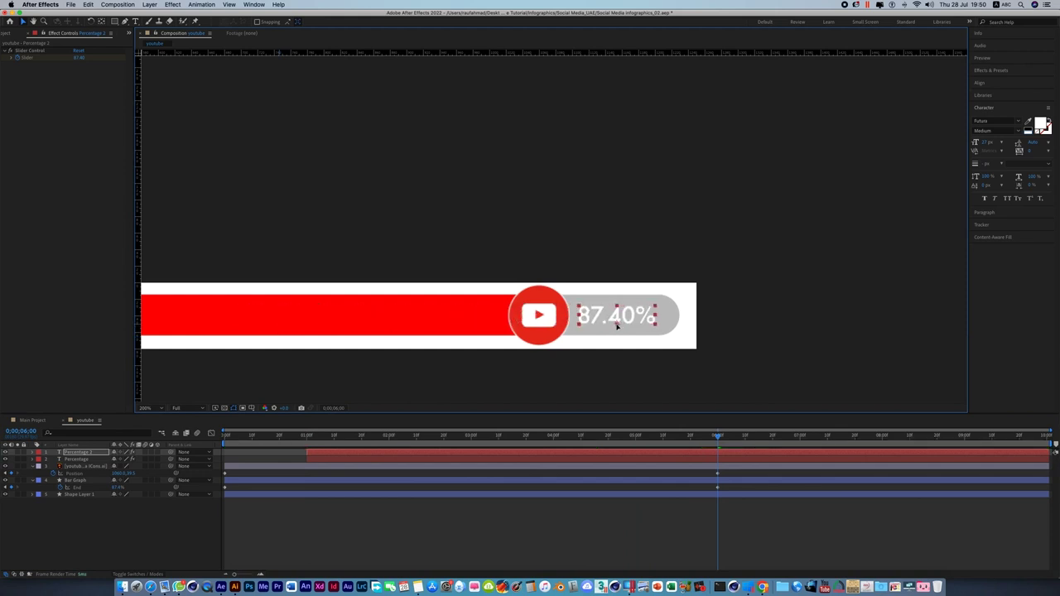
drag(617, 325, 619, 327)
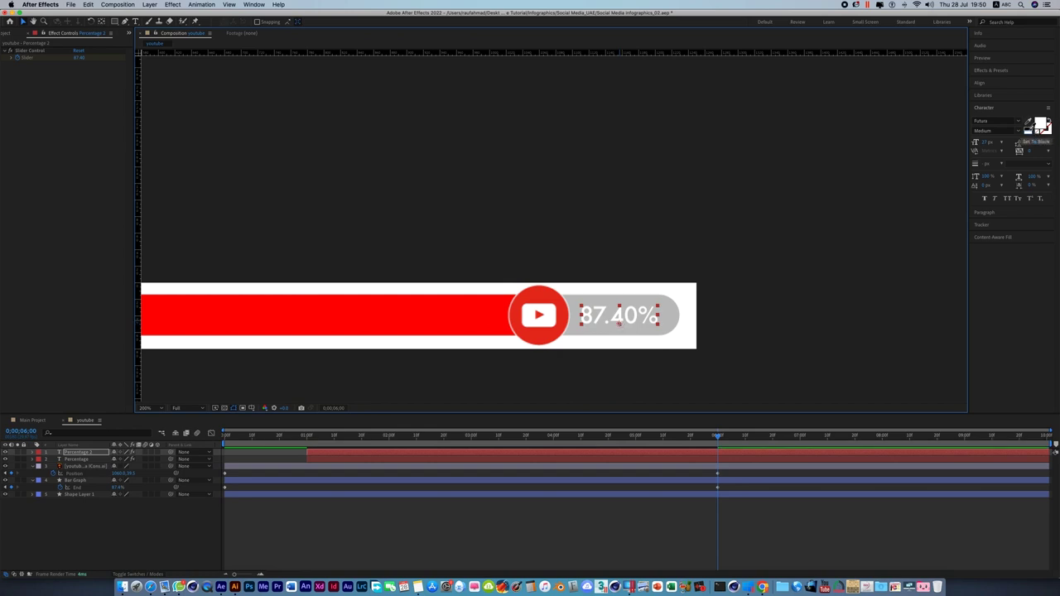
Recolour the label by eyedropping the red bar into the Character fill swatch
click(1027, 131)
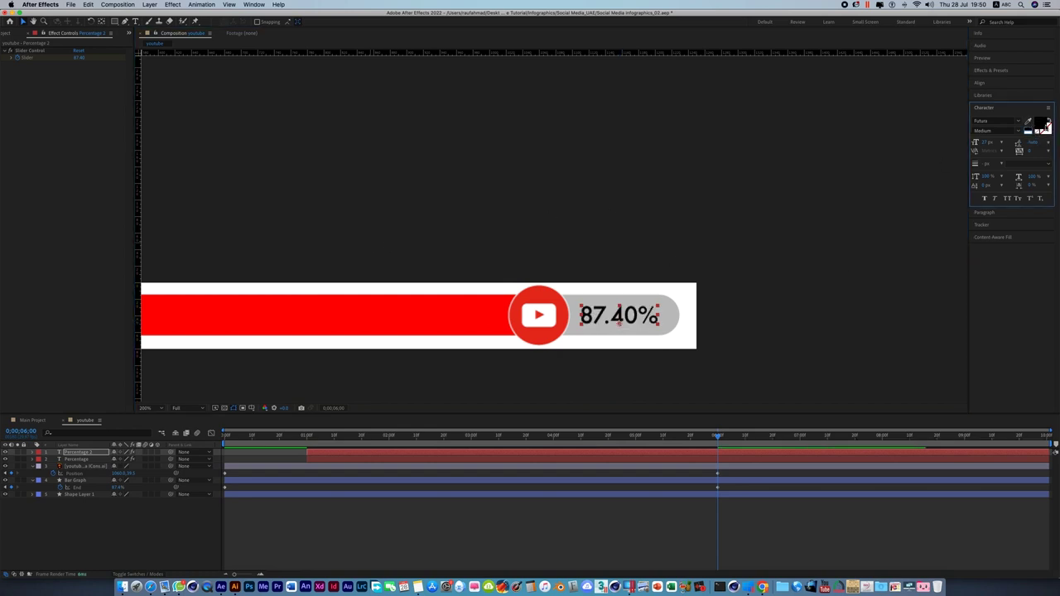
click(1028, 121)
click(452, 316)
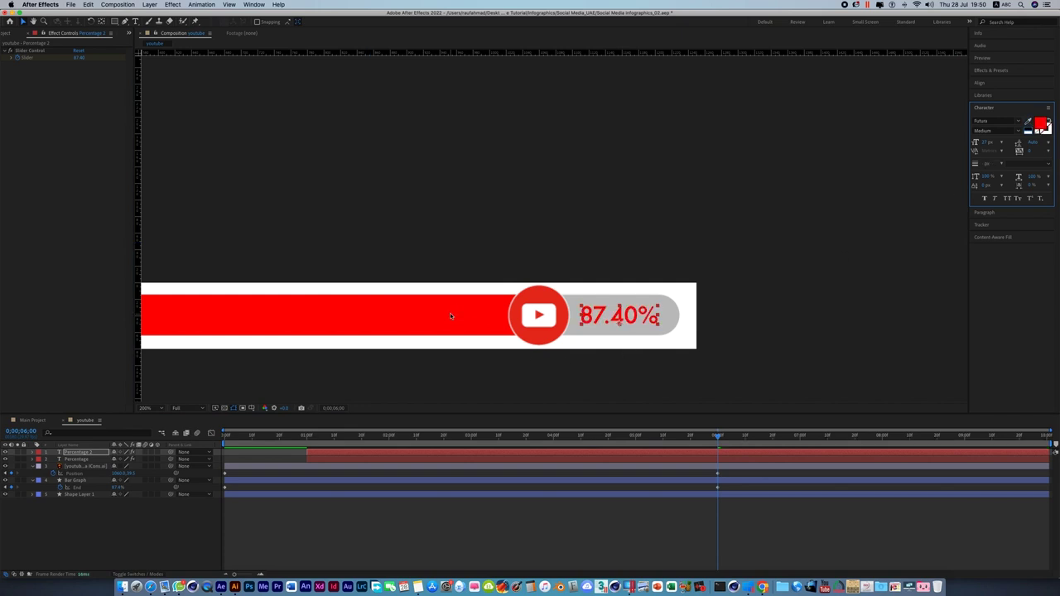
click(816, 294)
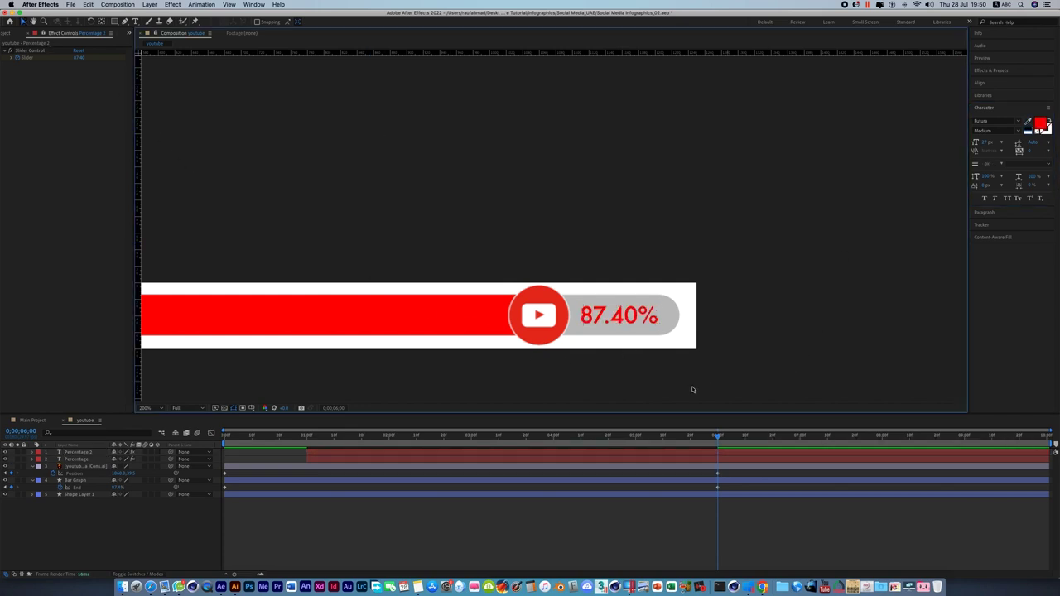
Move Percentage 2's first Slider keyframe to 6;00 and trim the layer to start there, counting to 87.40%
click(635, 324)
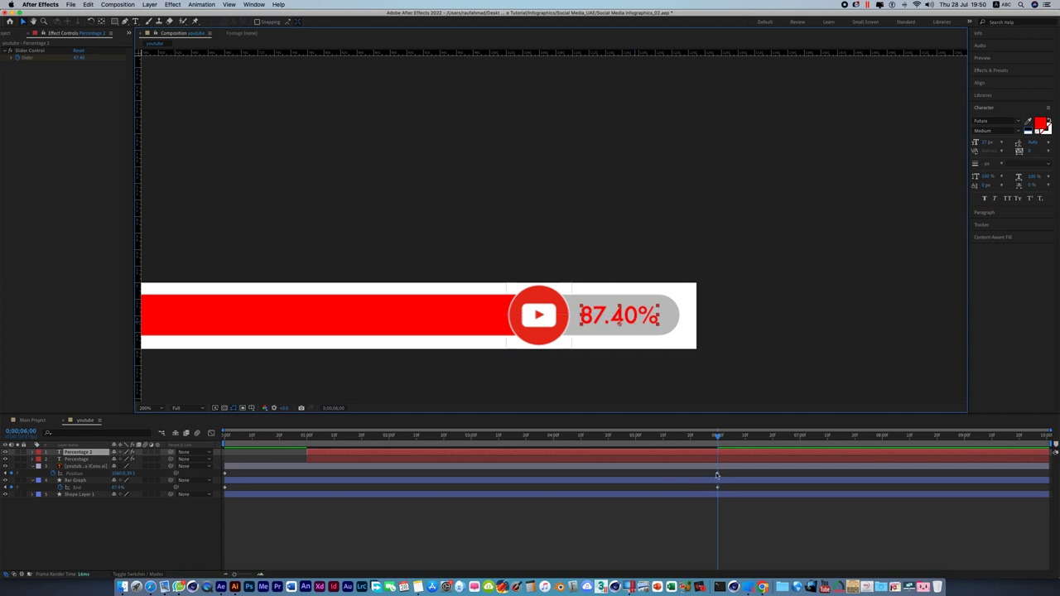
key(u)
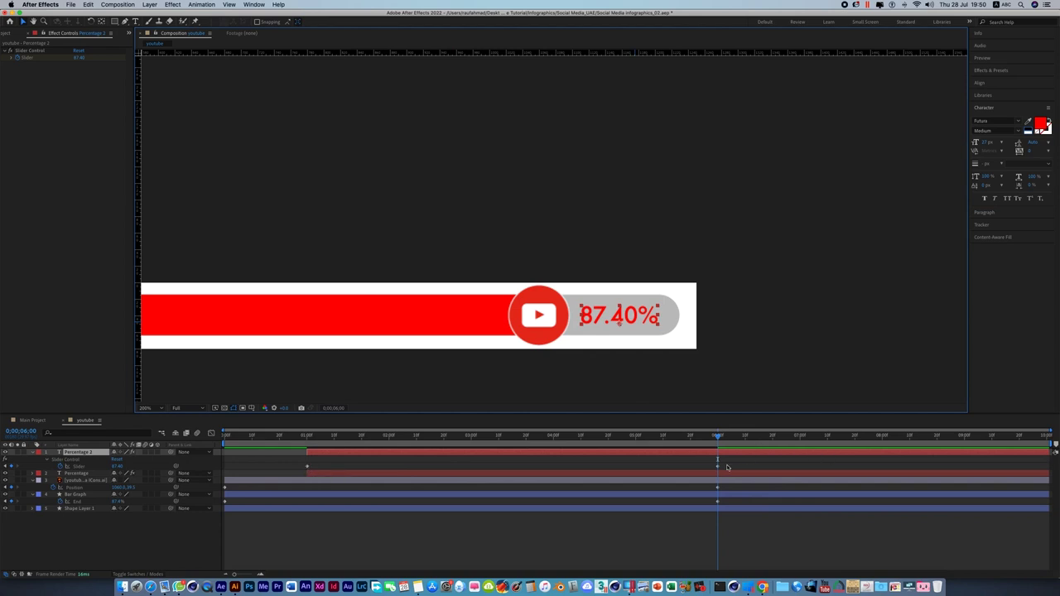
mouse_move(718, 469)
key(shift+Page_Down)
key(shift+Page_Down)
drag(718, 469, 772, 469)
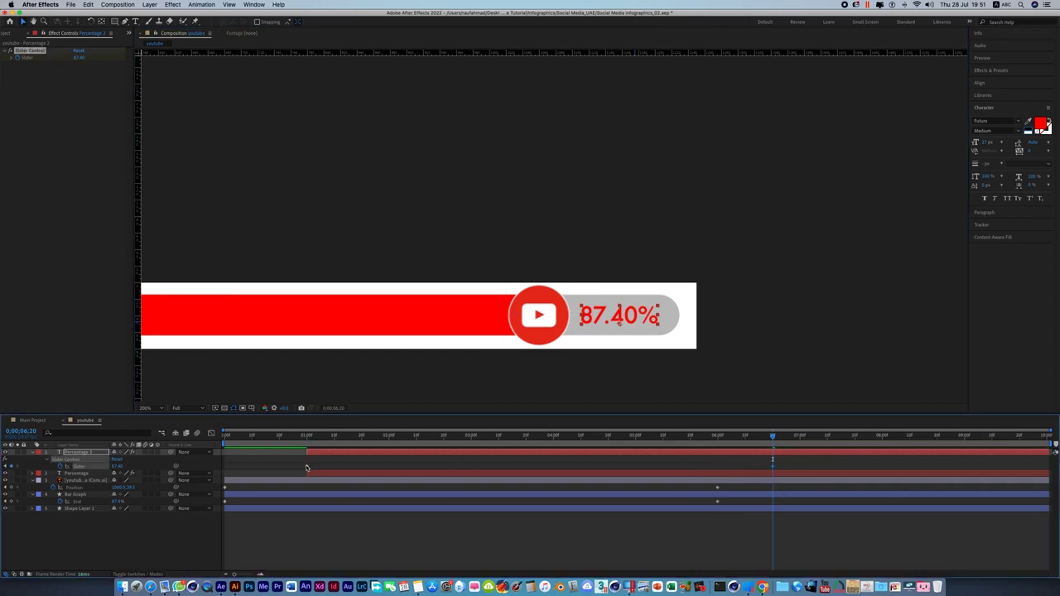
drag(306, 469, 718, 490)
drag(773, 435, 723, 448)
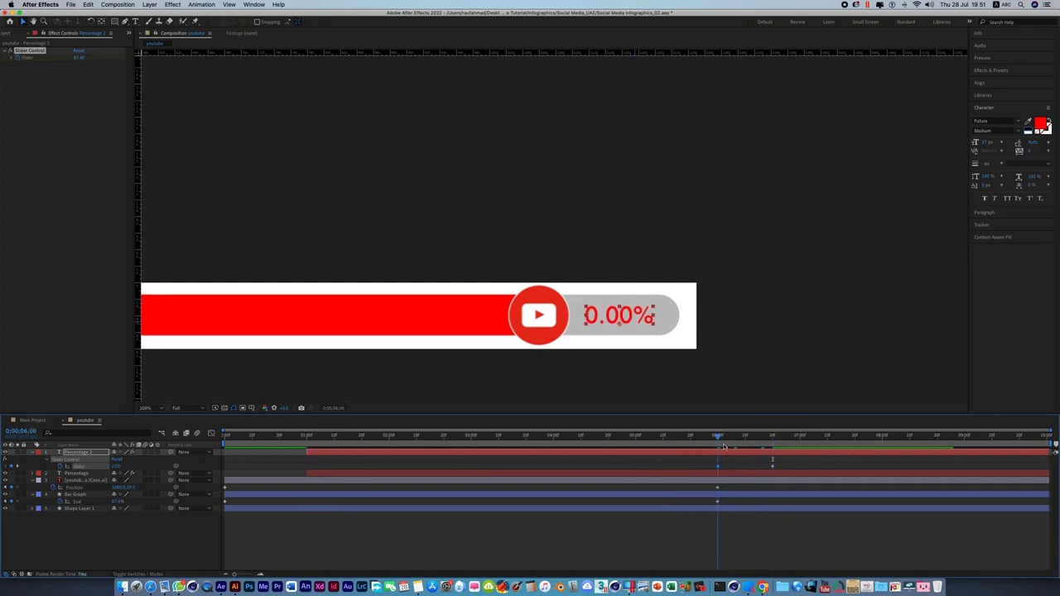
key(alt+bracketleft)
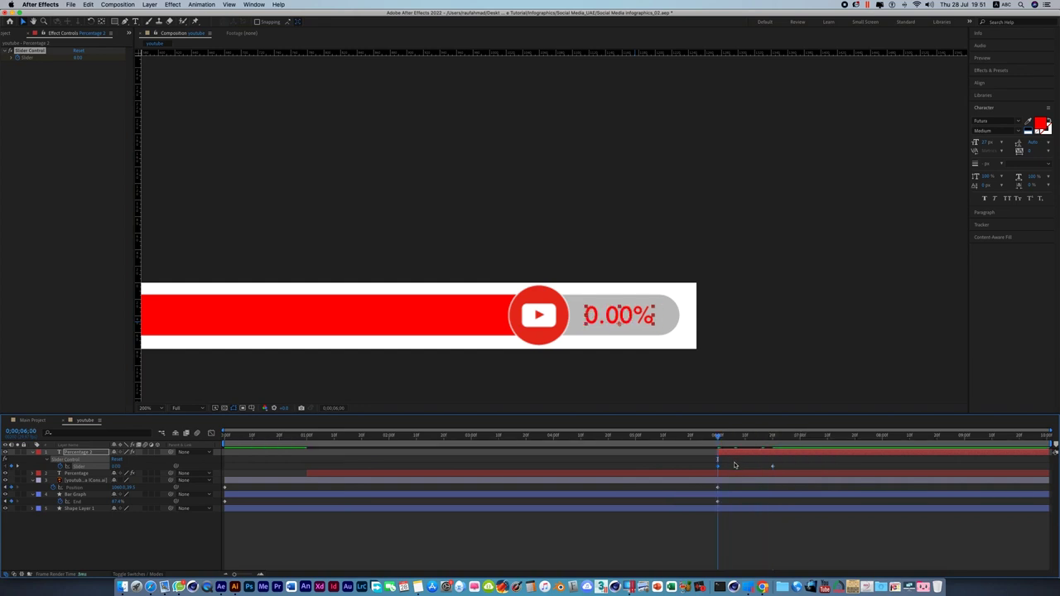
drag(718, 437, 772, 447)
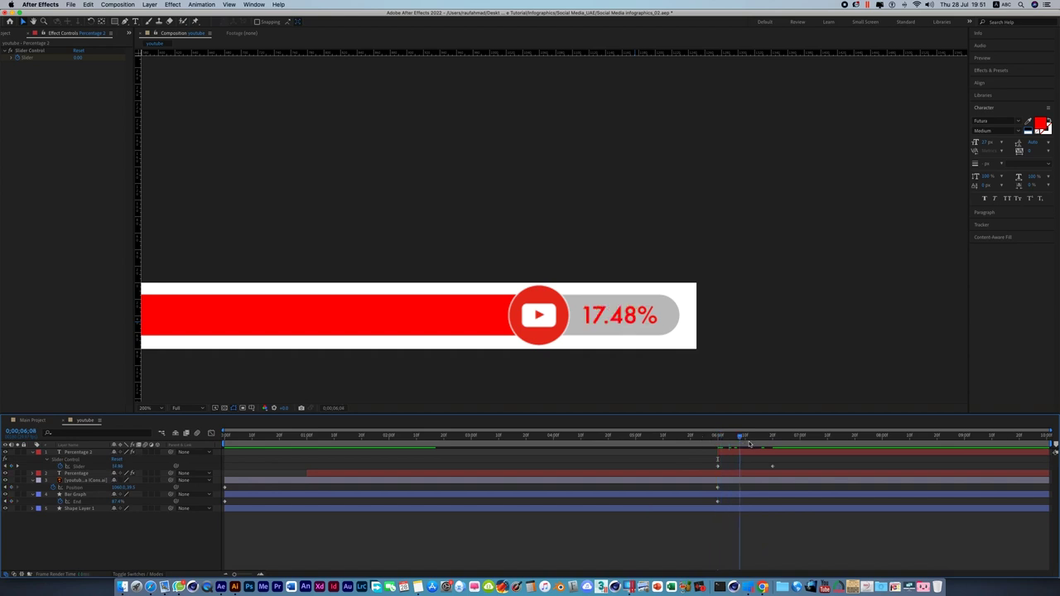
Add a Drop Shadow layer style to the Percentage 2 label and set its Distance to 1
click(601, 319)
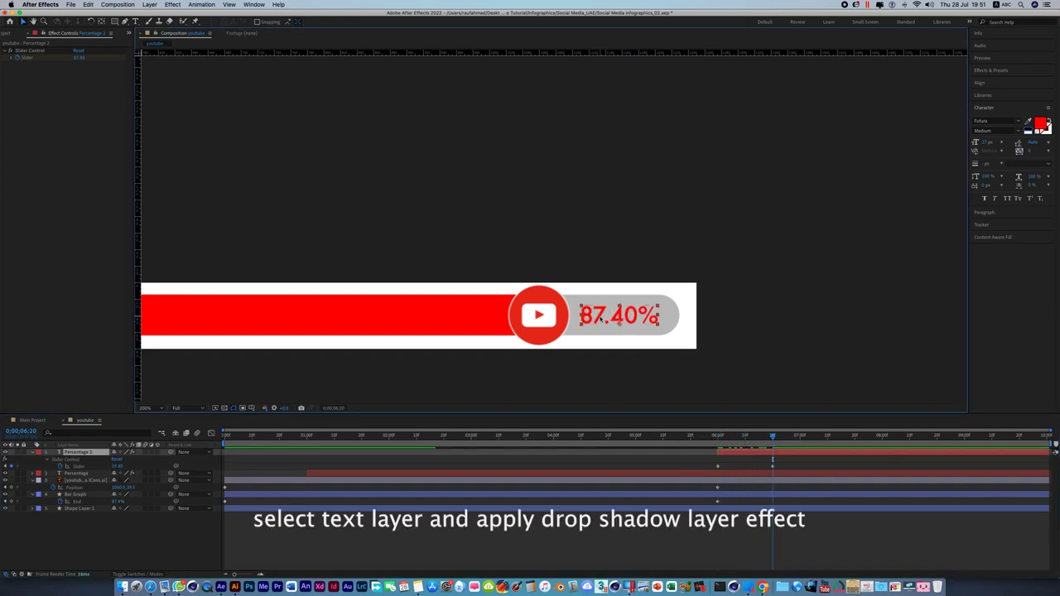
right_click(741, 454)
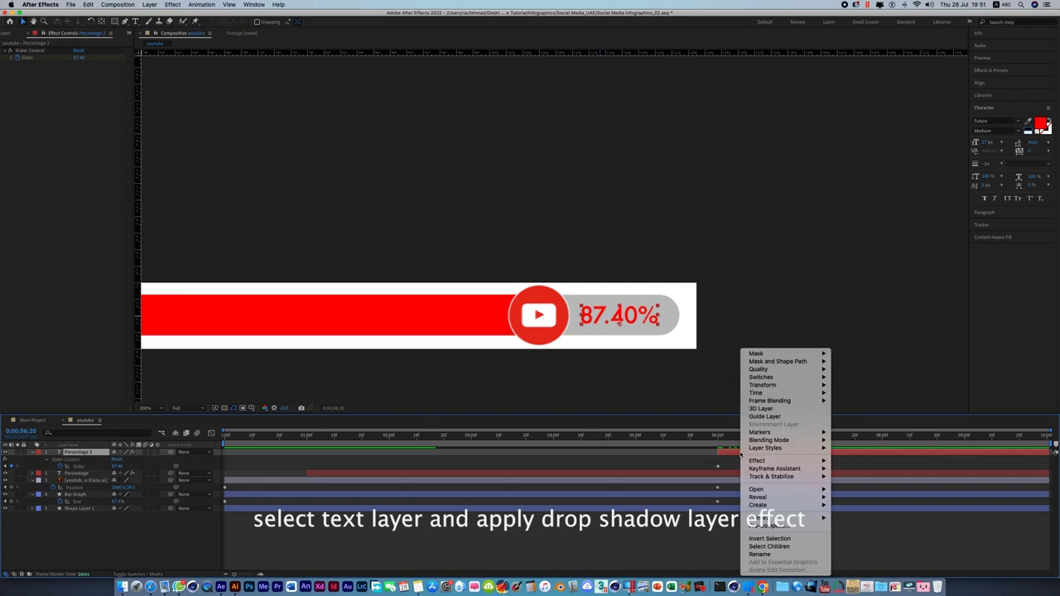
mouse_move(773, 448)
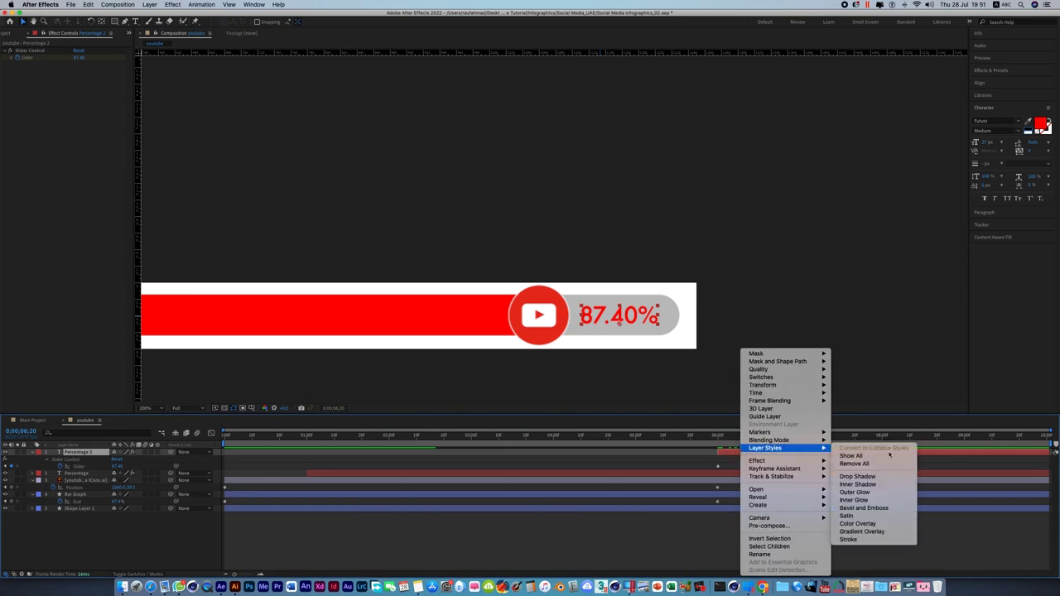
click(878, 477)
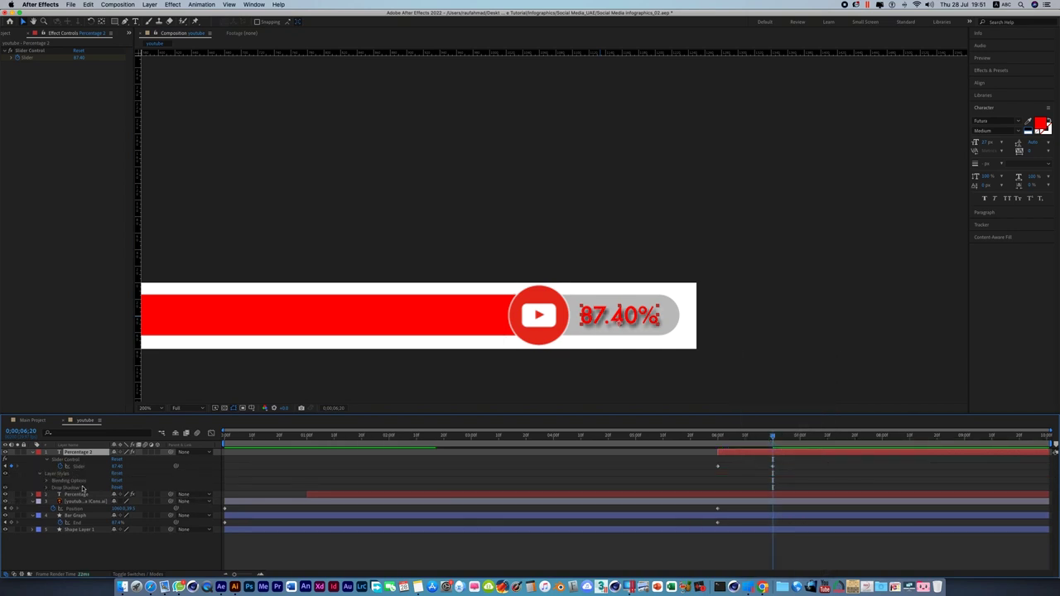
click(48, 489)
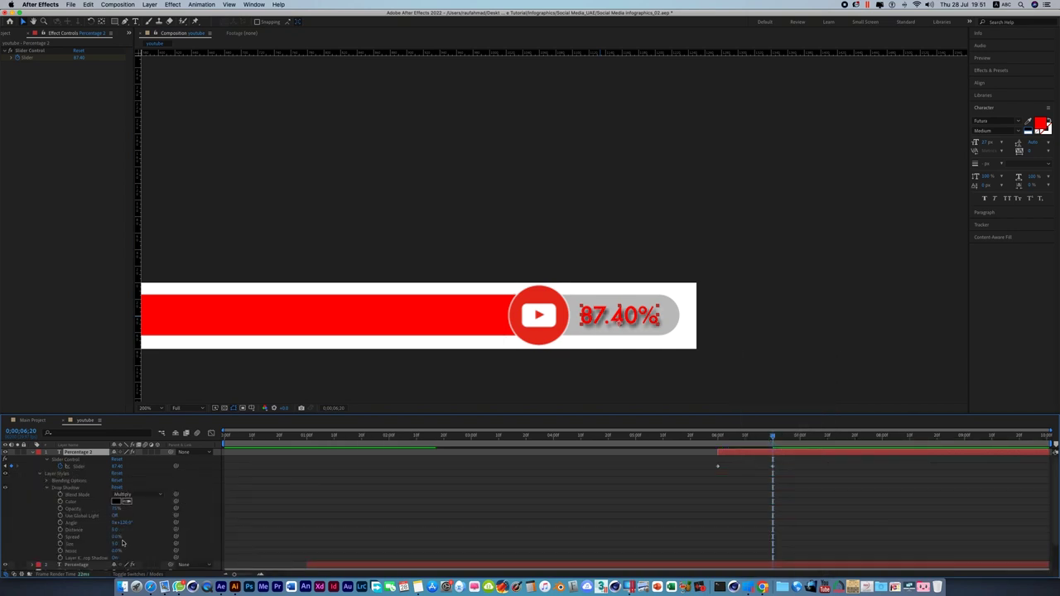
click(115, 529)
text(1)
key(Return)
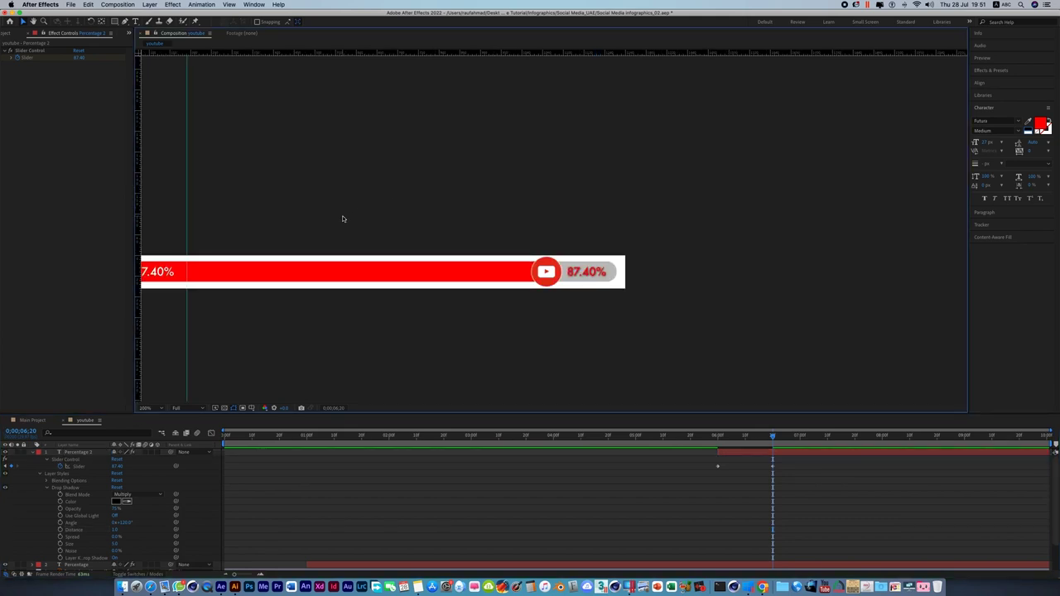
Centre the bar in the view and drag the vertical guide off the composition
drag(338, 218, 551, 228)
key(v)
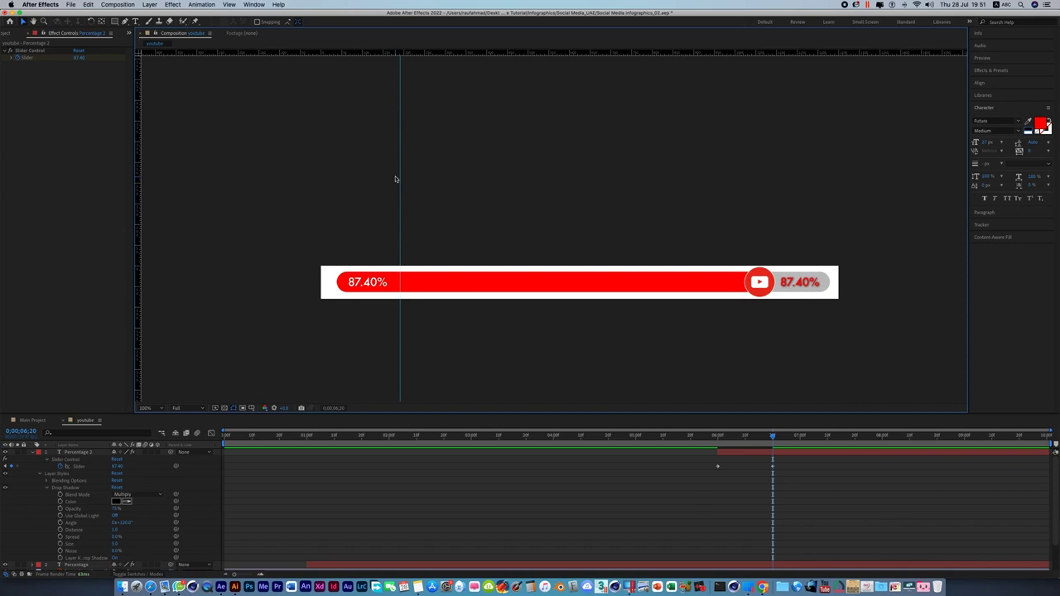
drag(401, 178, 139, 192)
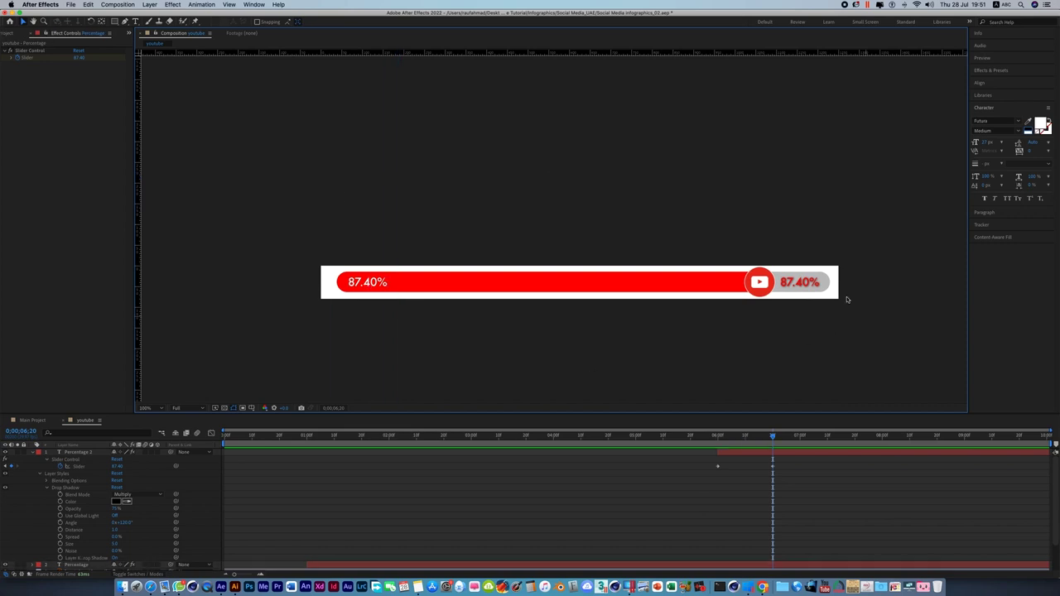
Check the two percentage labels and the YouTube icon by selecting and deselecting them
click(800, 284)
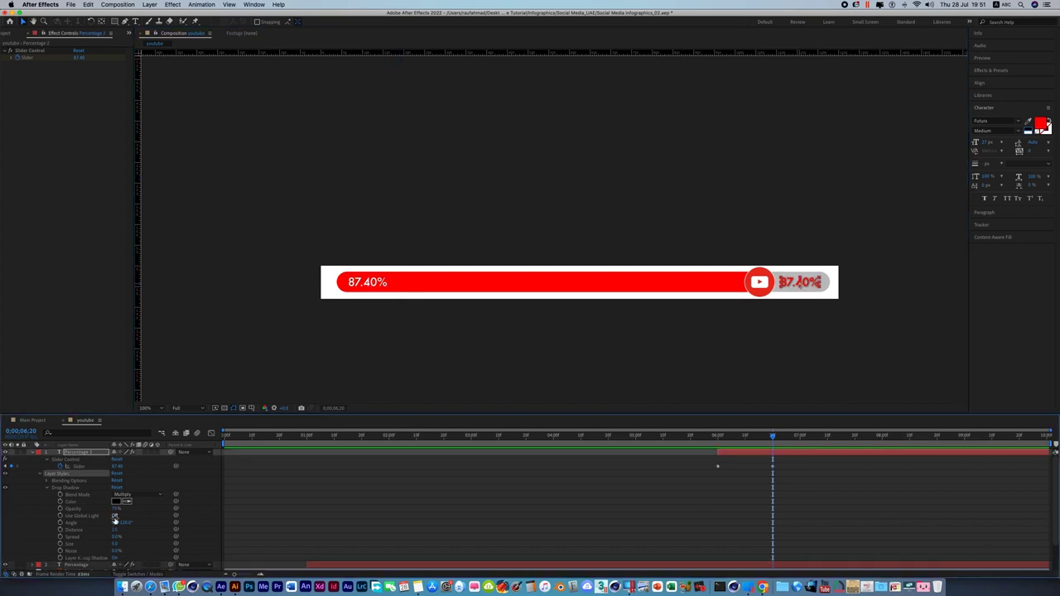
click(365, 285)
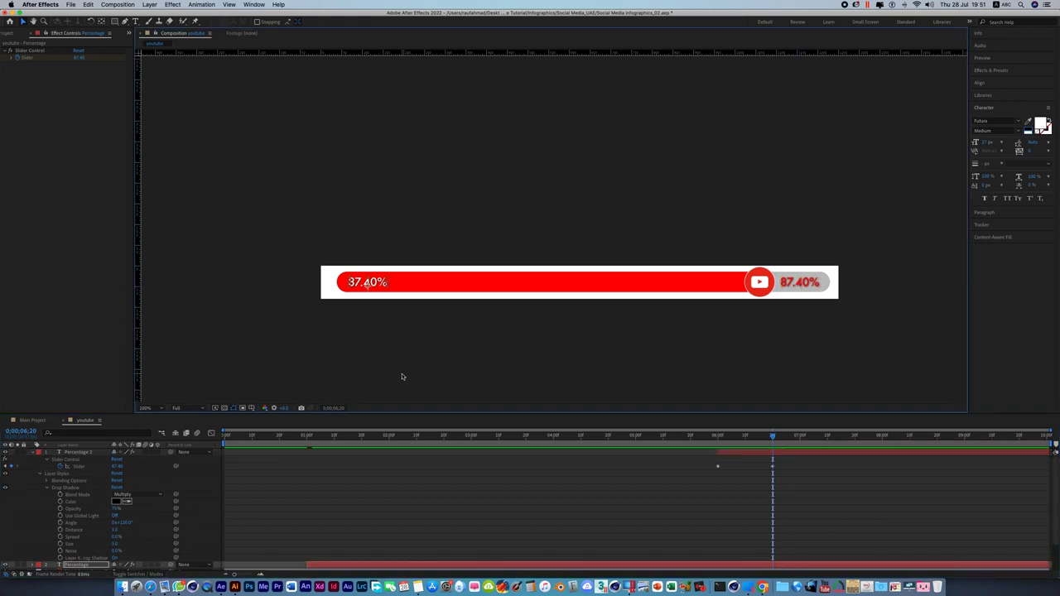
click(403, 375)
click(763, 293)
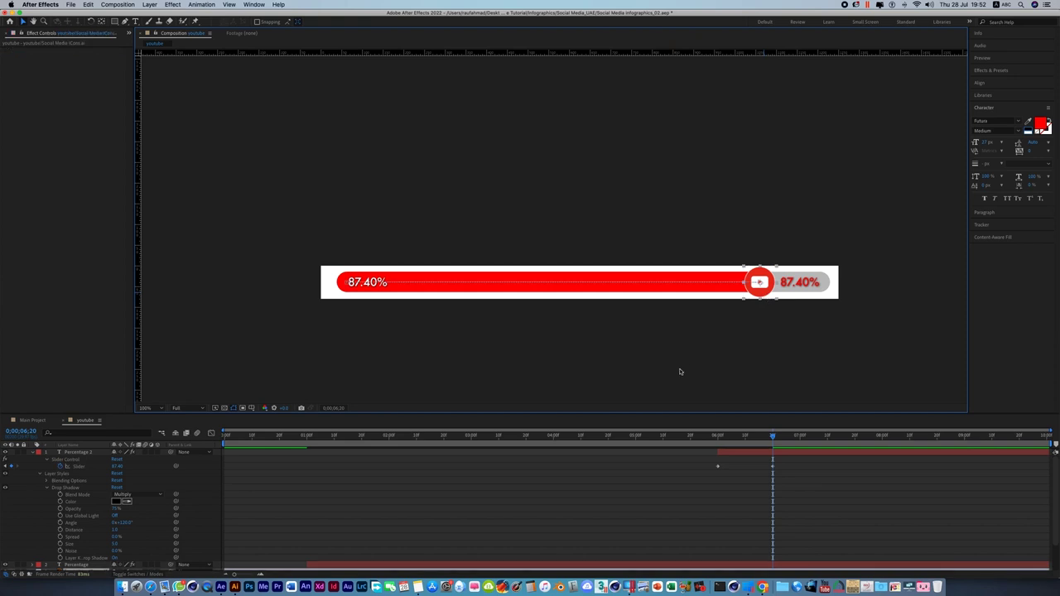
click(630, 376)
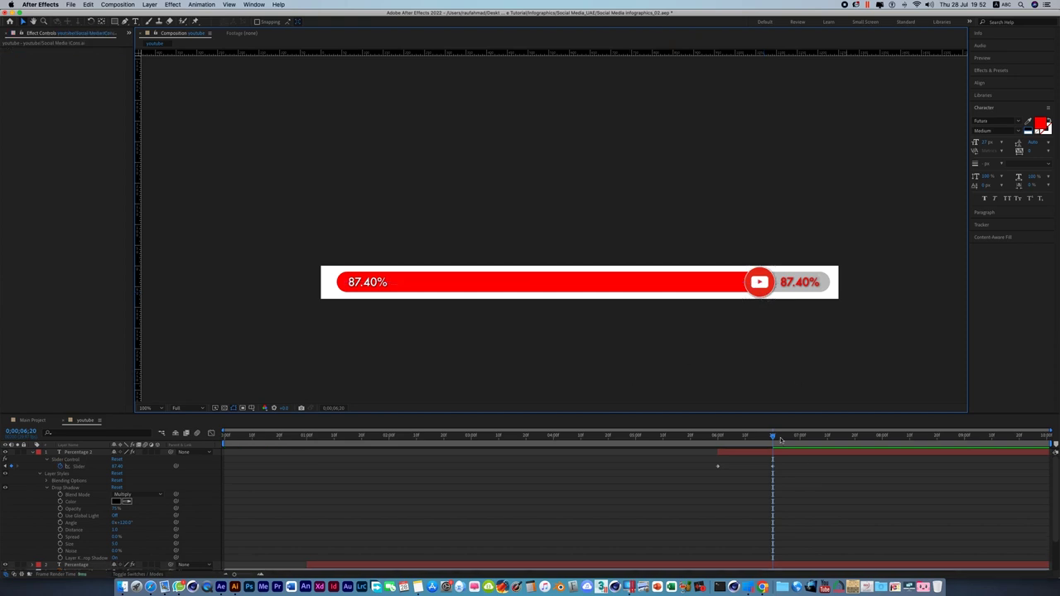
Preview the YouTube bar animation from the start
drag(774, 439, 227, 437)
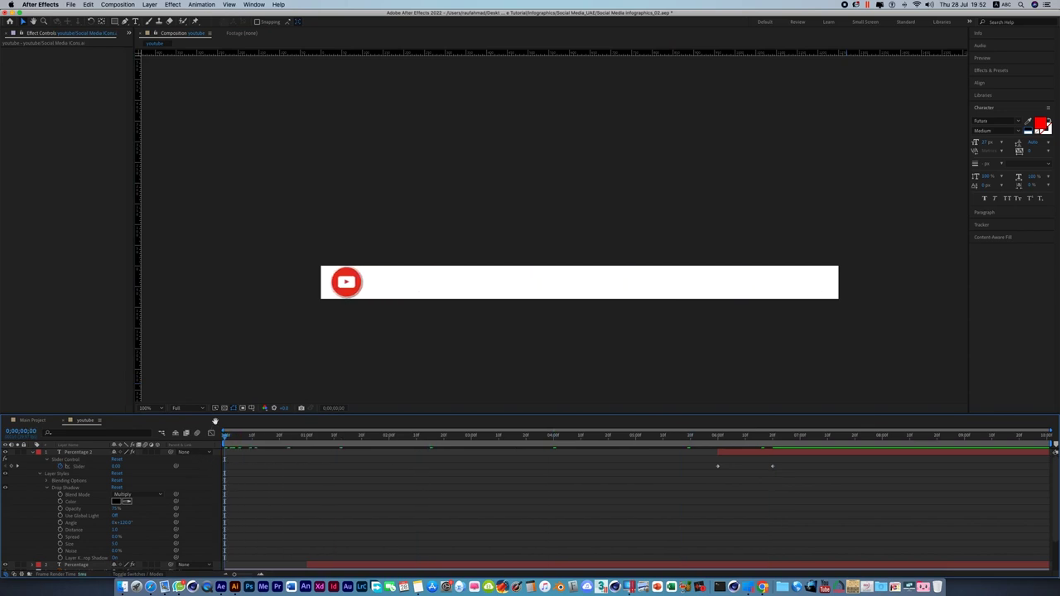
key(space)
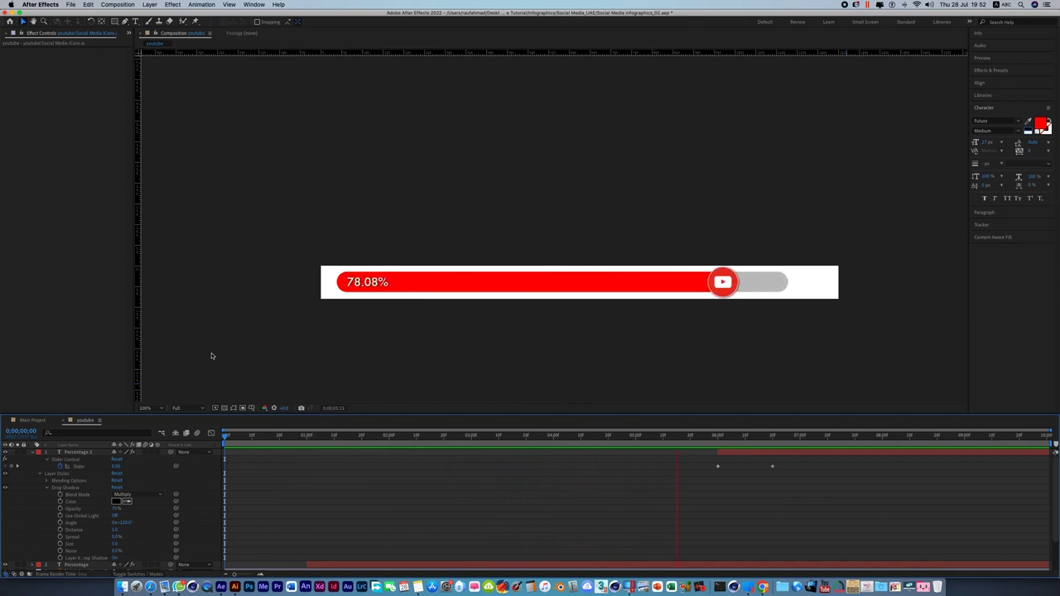
key(space)
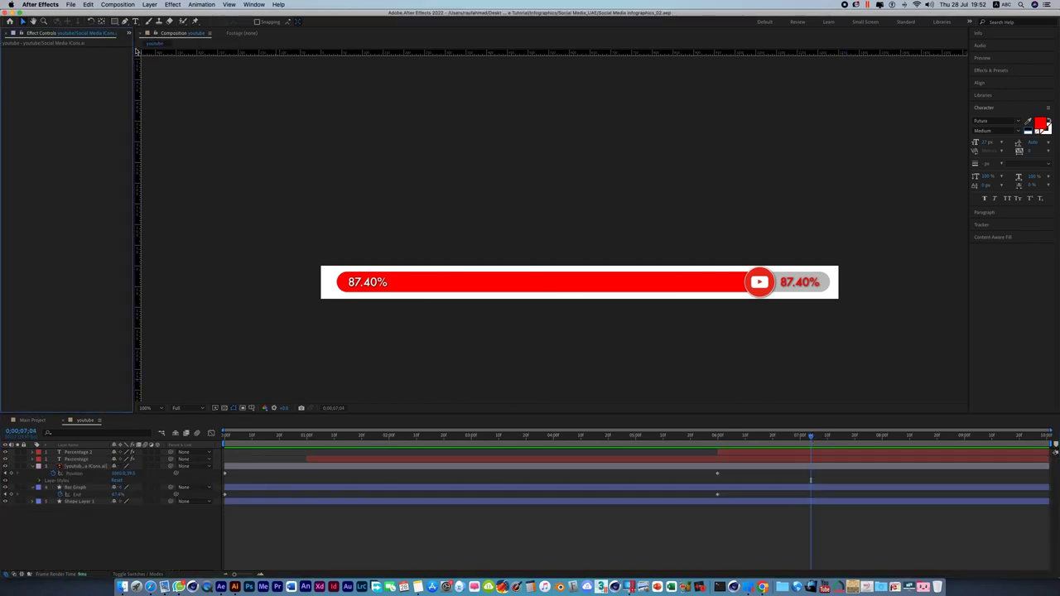
Duplicate the youtube composition in the Project panel
click(161, 46)
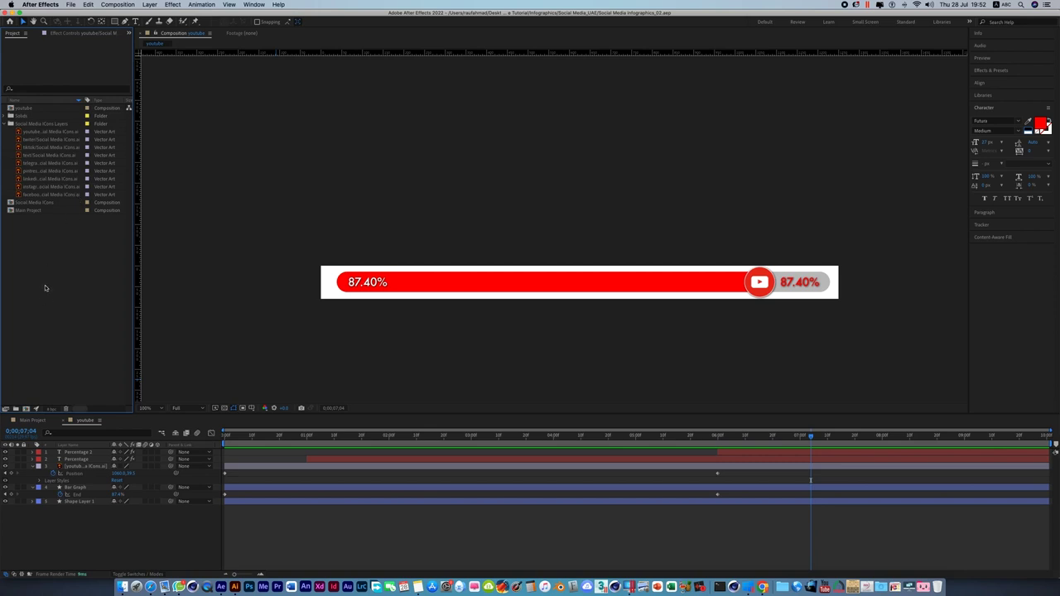
click(5, 123)
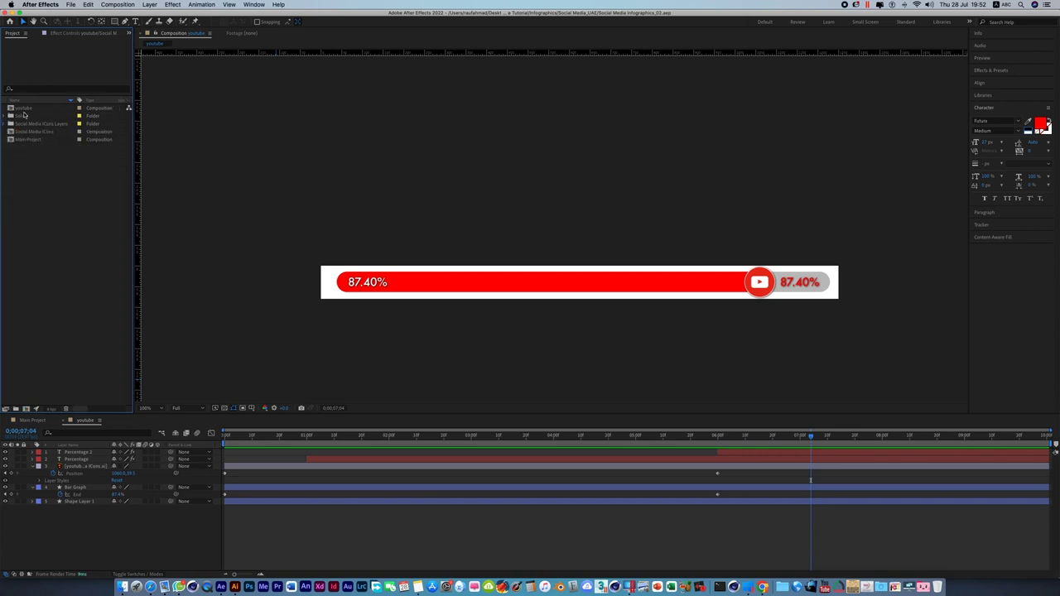
click(25, 108)
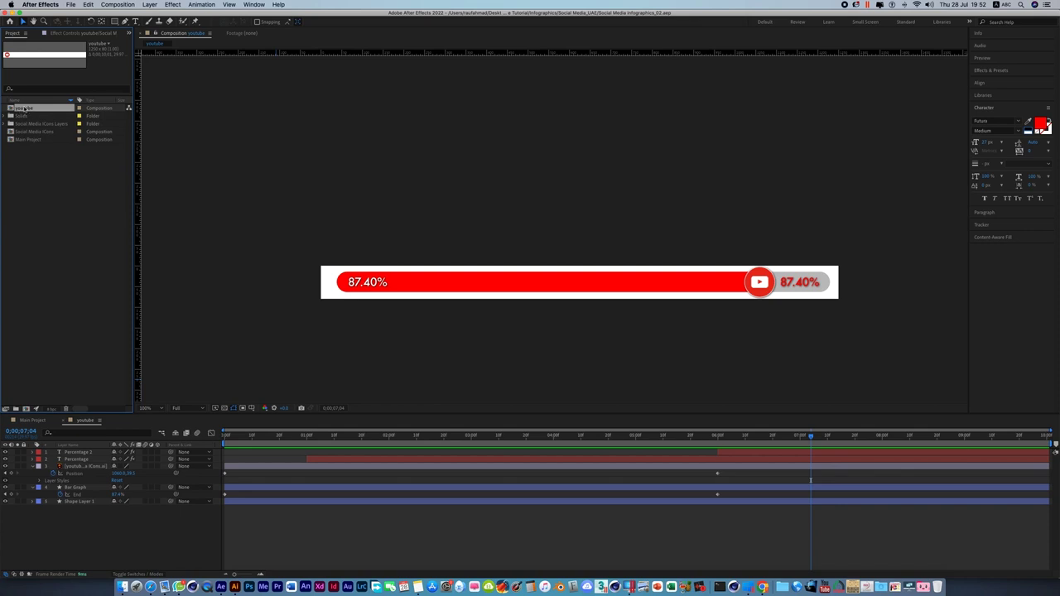
click(87, 5)
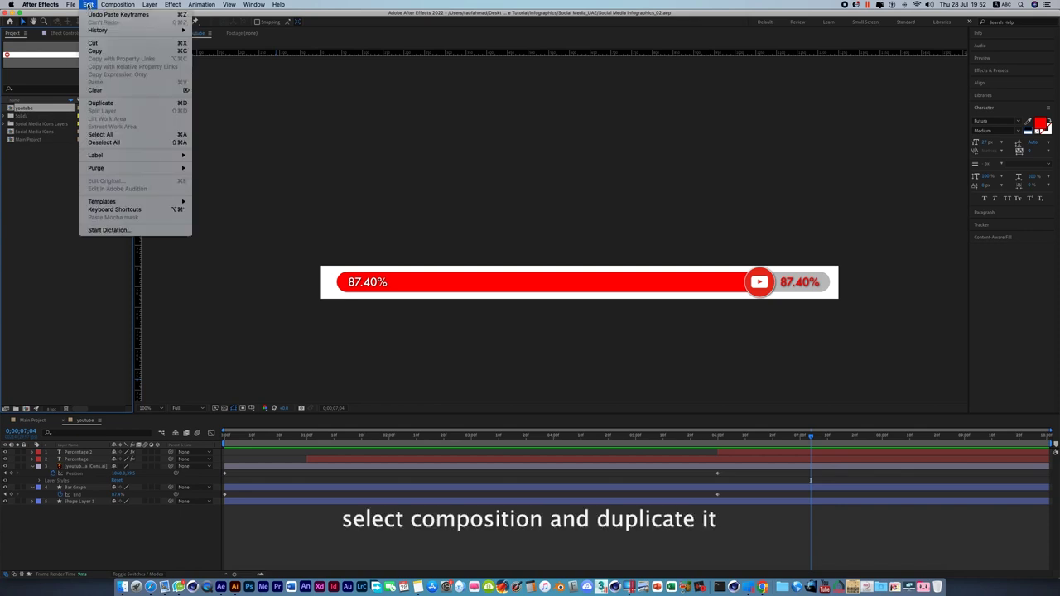
click(101, 103)
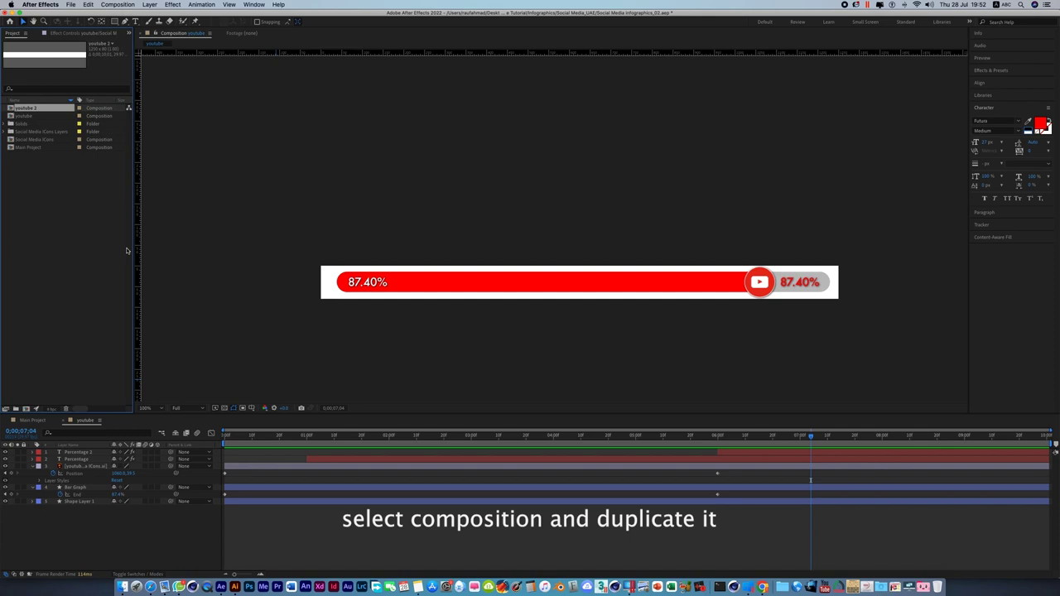
Rename the copy to Telegram and open it
right_click(29, 111)
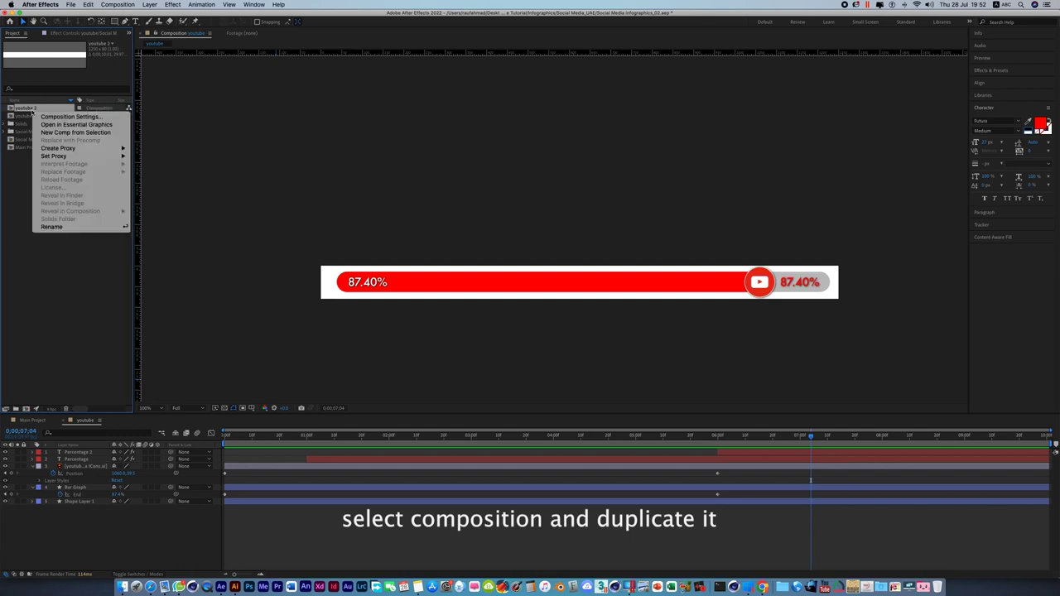
click(89, 227)
text(Y)
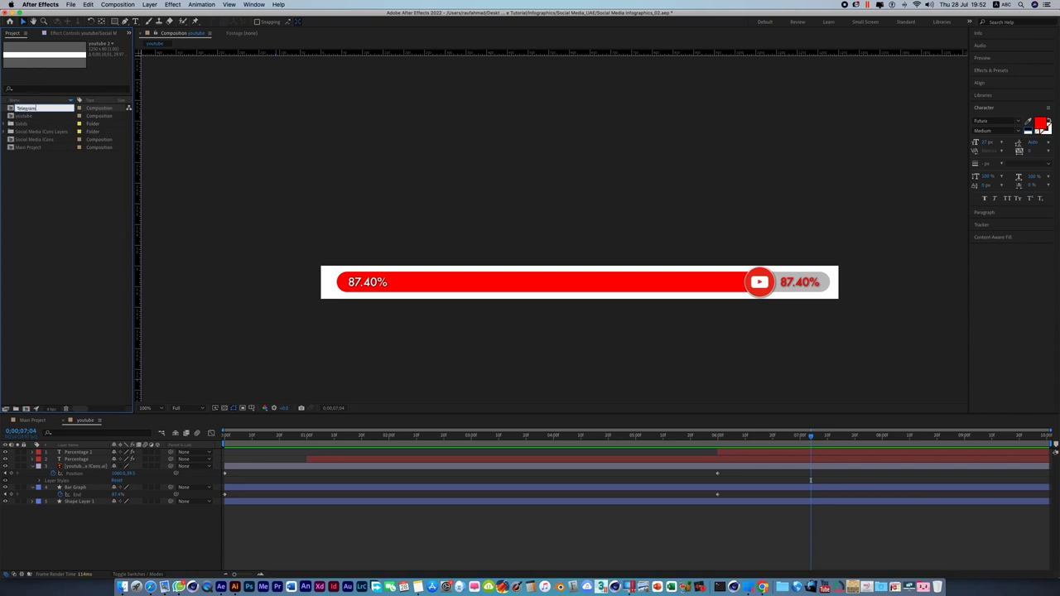
click(62, 246)
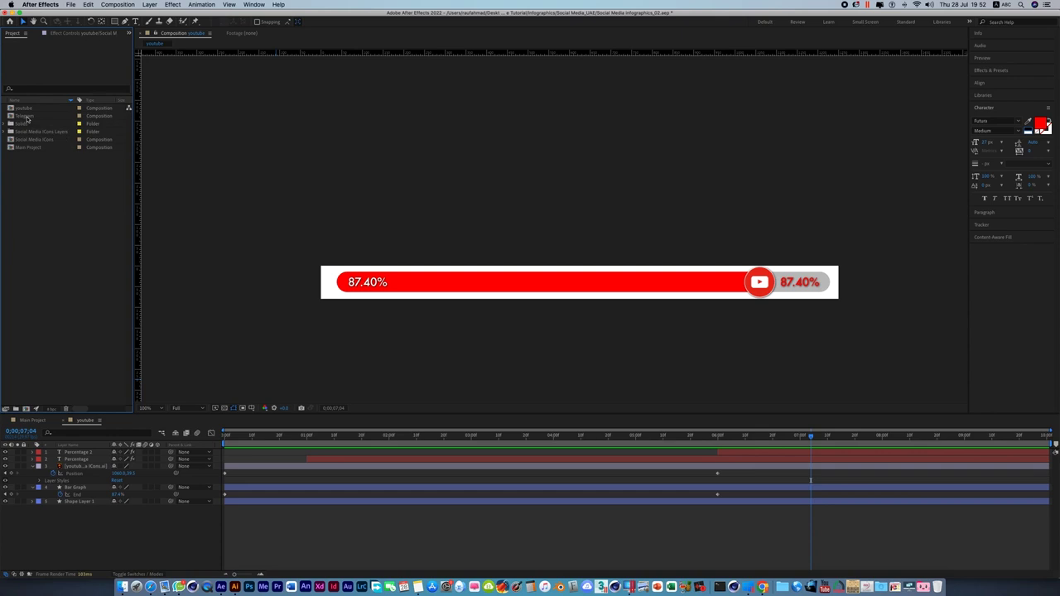
double_click(22, 116)
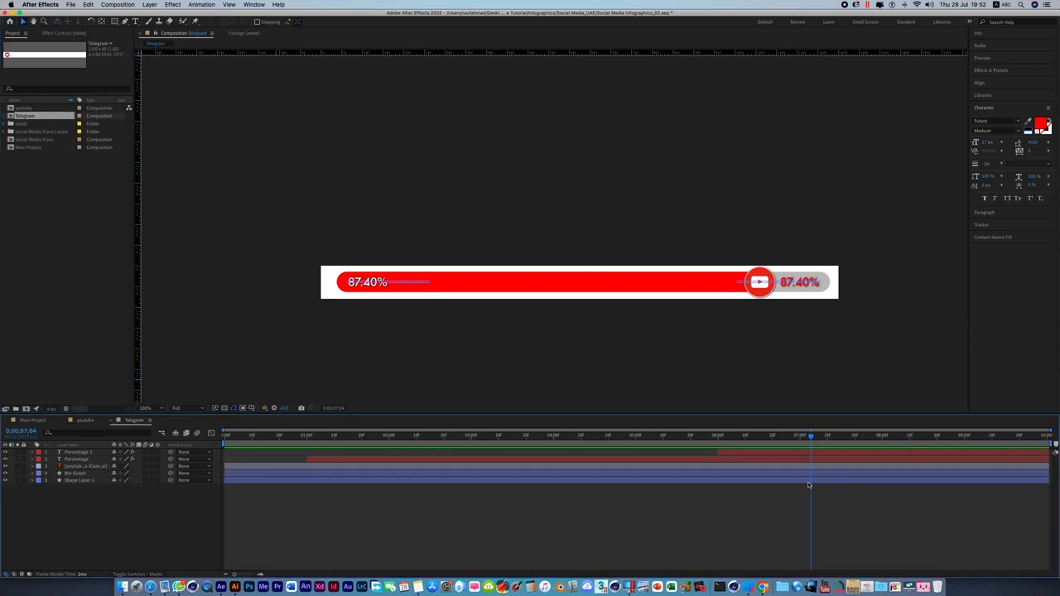
Replace the youtube icon layer with the telegram artwork from the Social Media Icons Layers folder
click(248, 356)
click(9, 124)
click(5, 141)
click(60, 306)
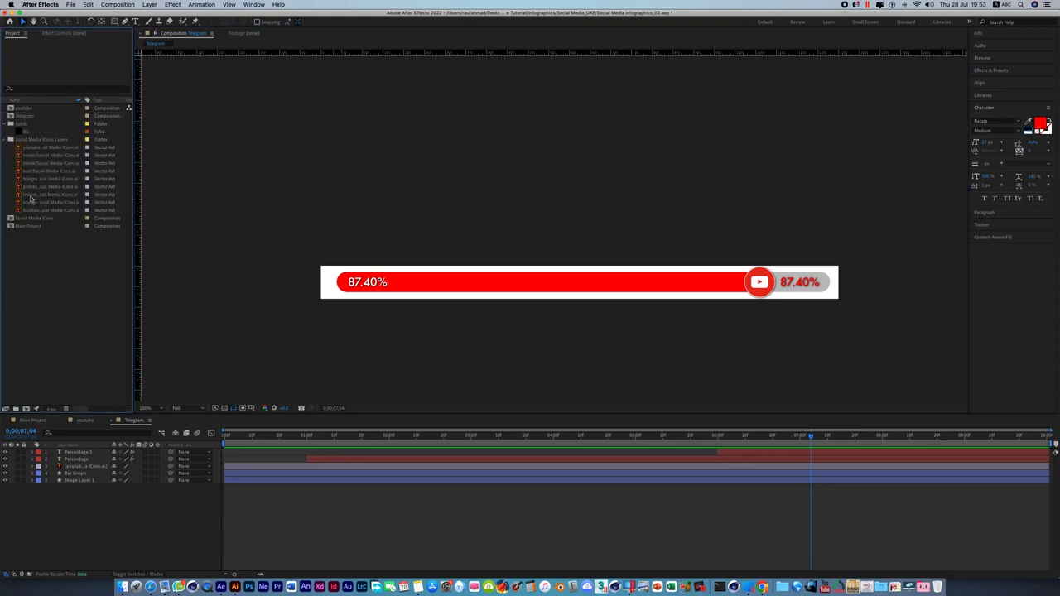
click(31, 181)
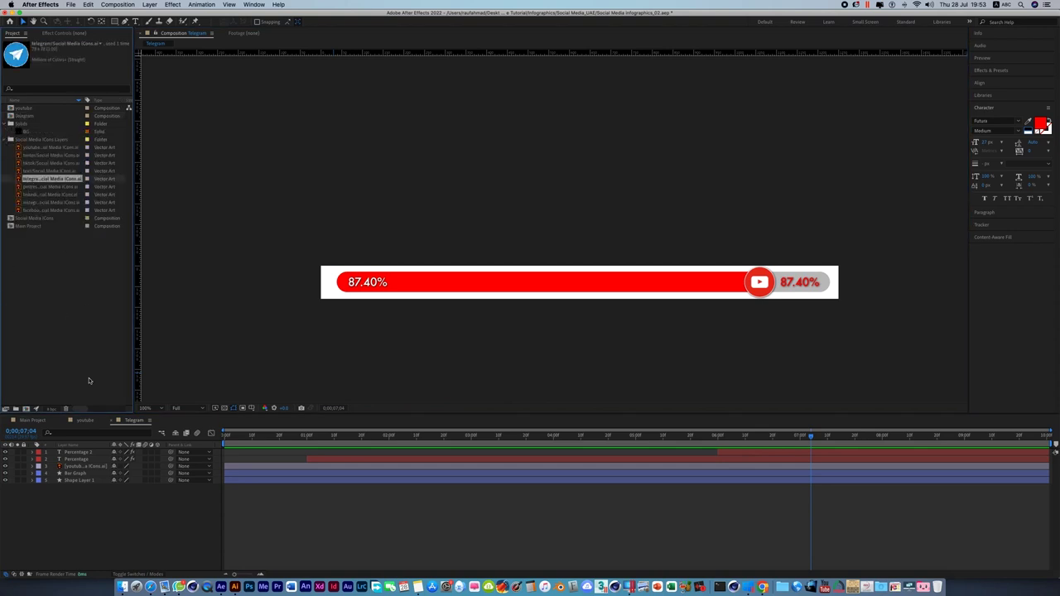
click(78, 467)
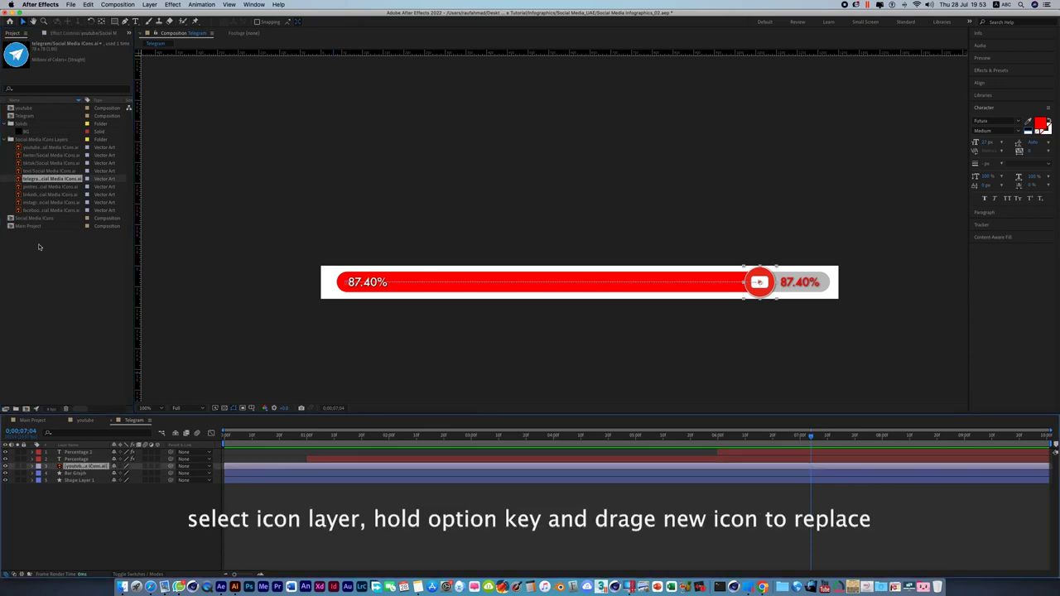
drag(35, 180, 76, 469)
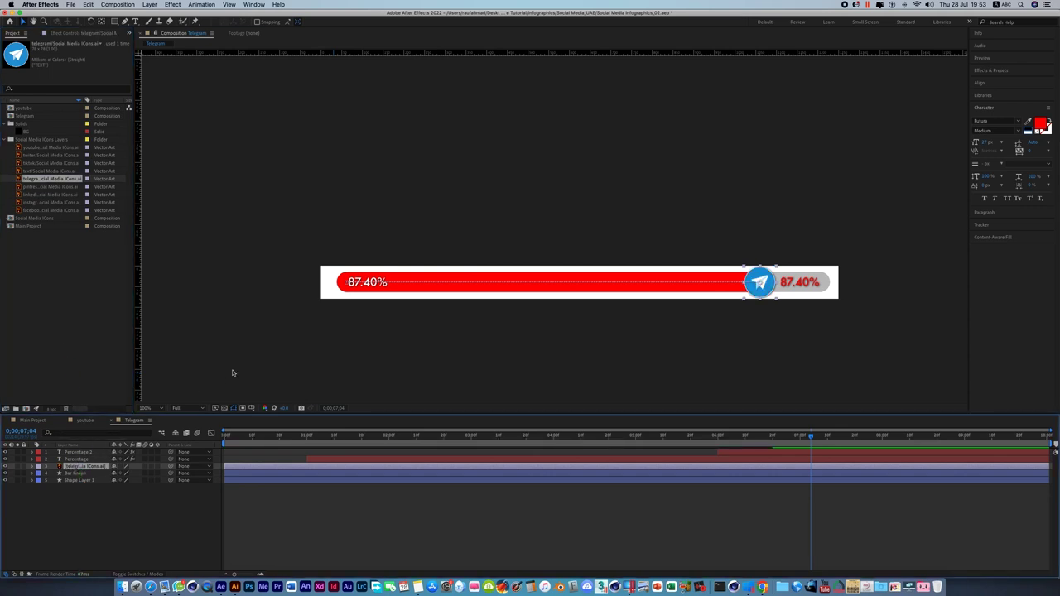
click(597, 308)
click(573, 285)
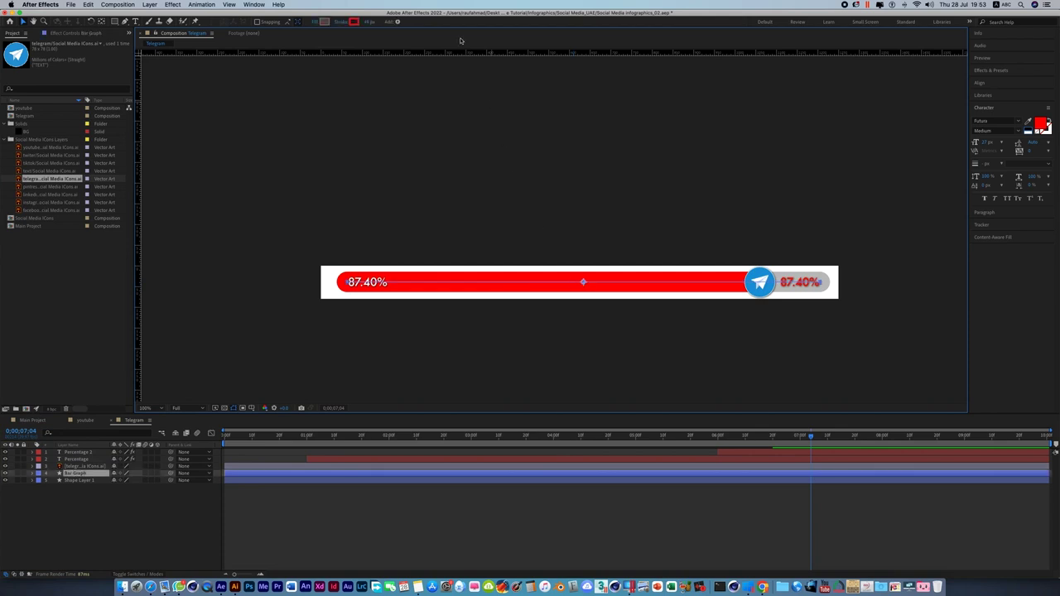
Set the Bar Graph stroke colour to the blue sampled from the Telegram icon
click(359, 23)
click(356, 24)
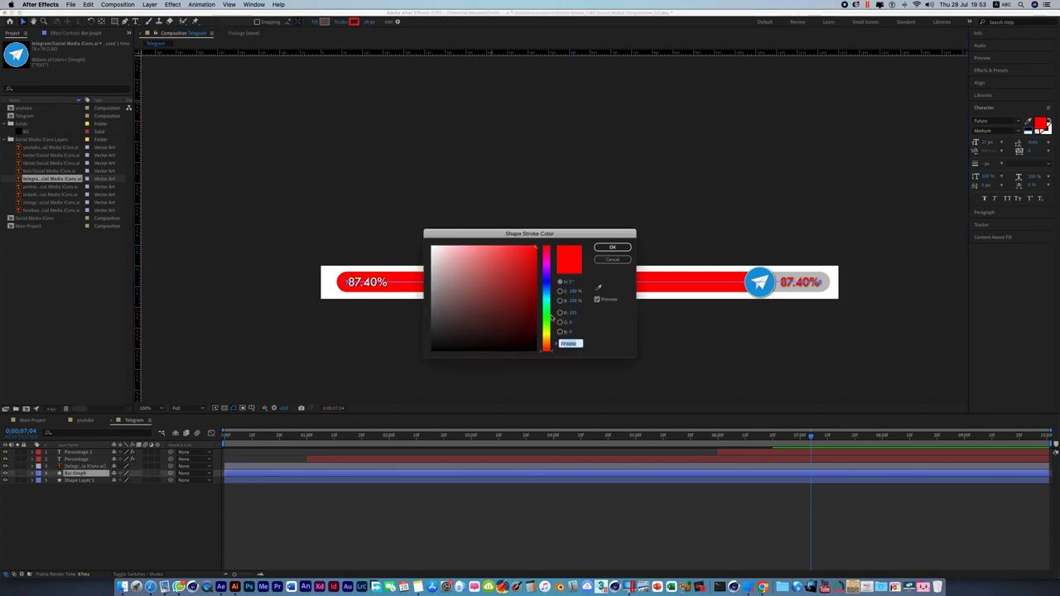
click(599, 287)
click(741, 291)
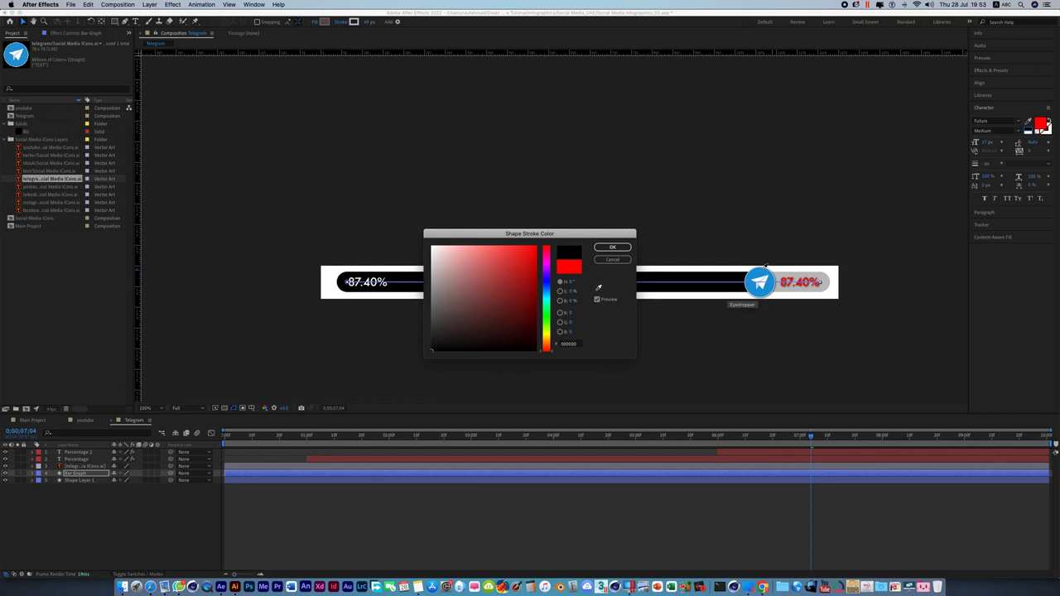
click(757, 280)
click(613, 247)
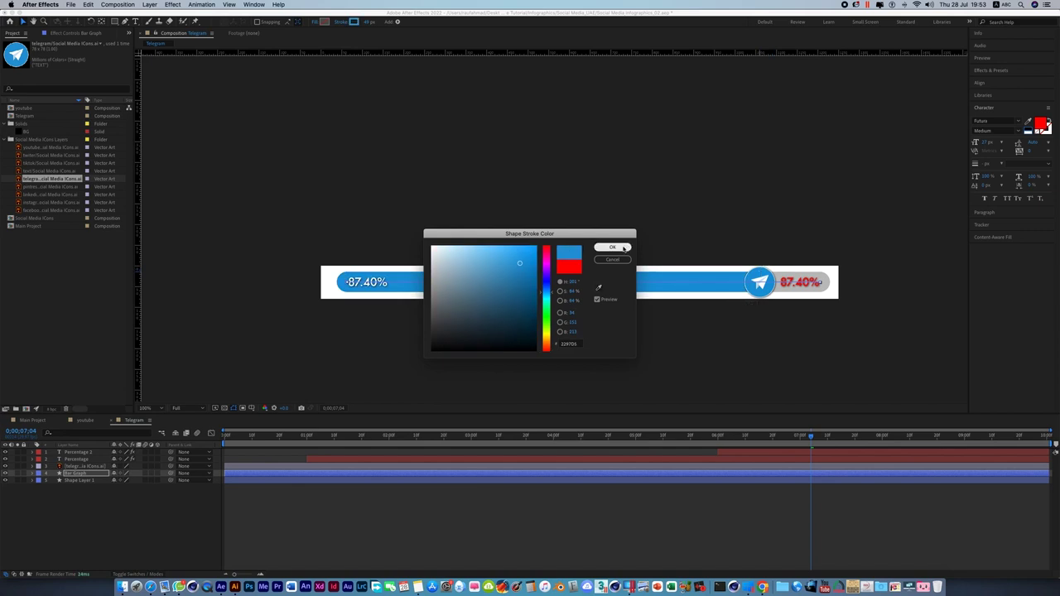
click(629, 230)
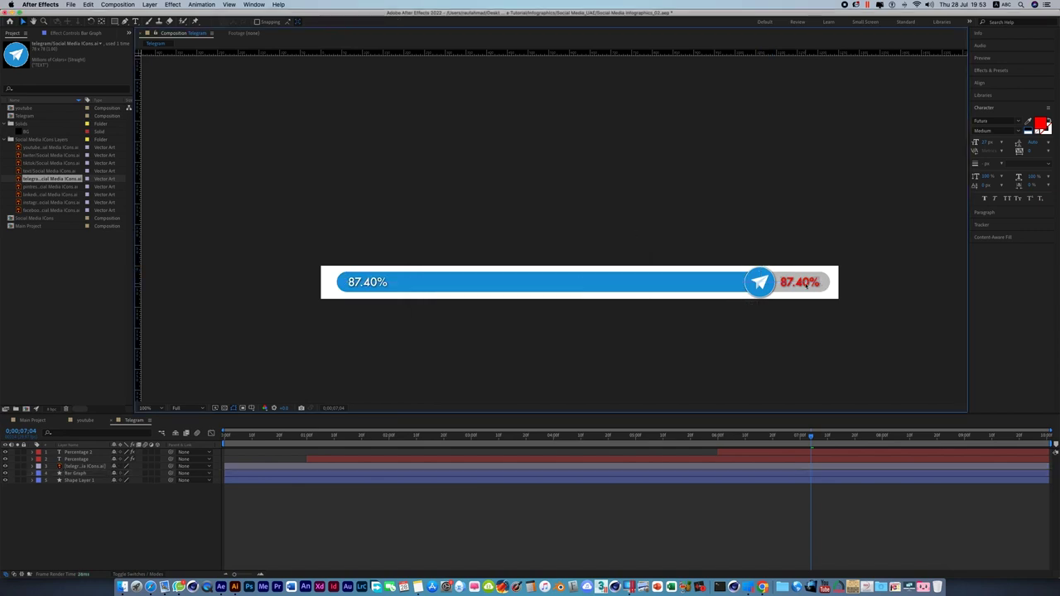
Fill the right-hand percentage text with the same Telegram blue
click(1028, 121)
click(736, 273)
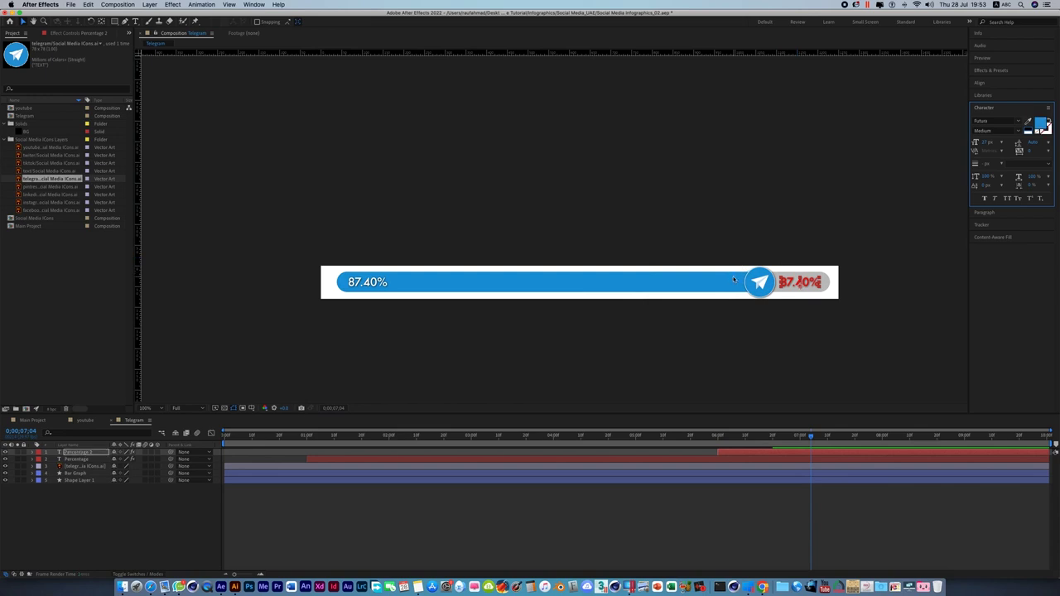
click(263, 202)
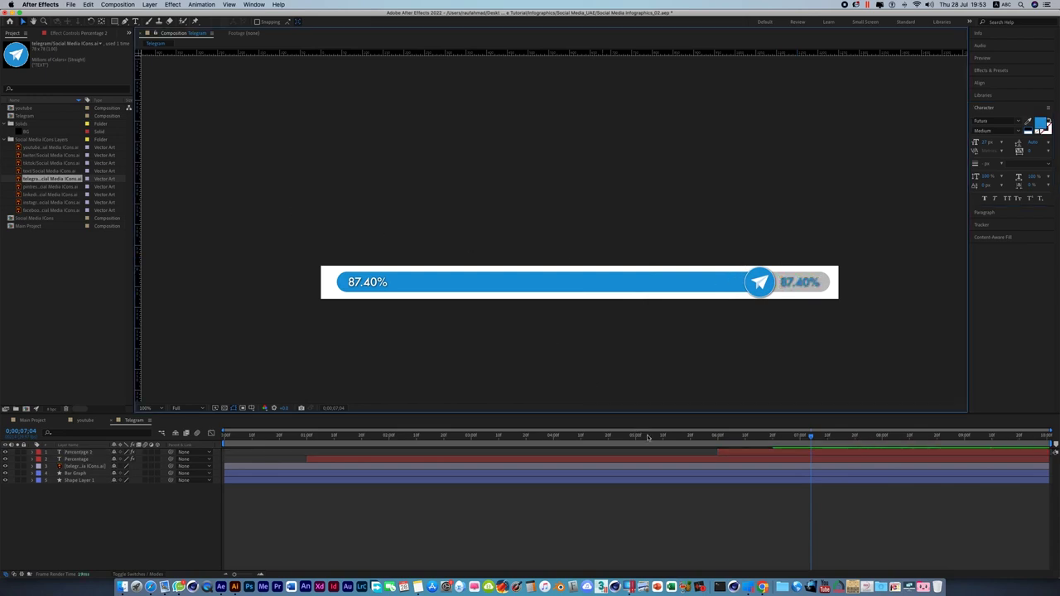
click(786, 473)
key(u)
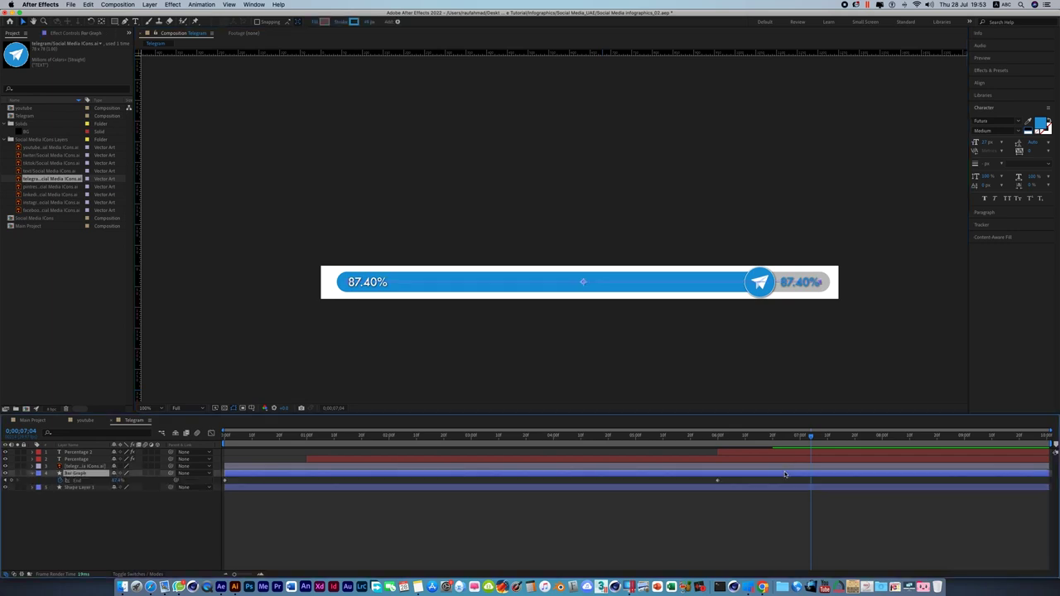
Change the Bar Graph's final End keyframe so the bar stops at 39%
drag(800, 437, 723, 453)
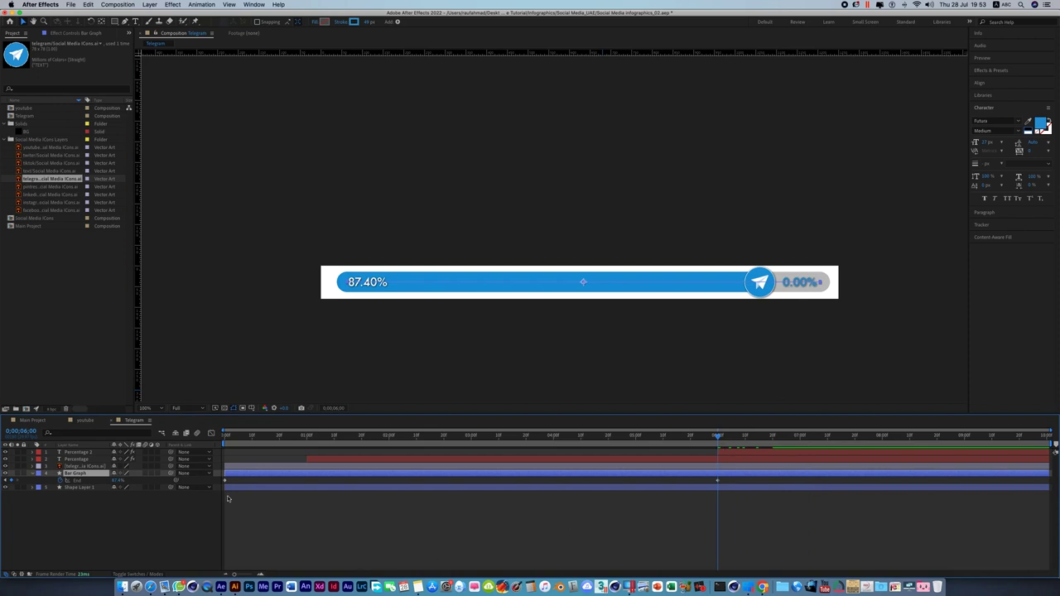
click(119, 480)
text(100)
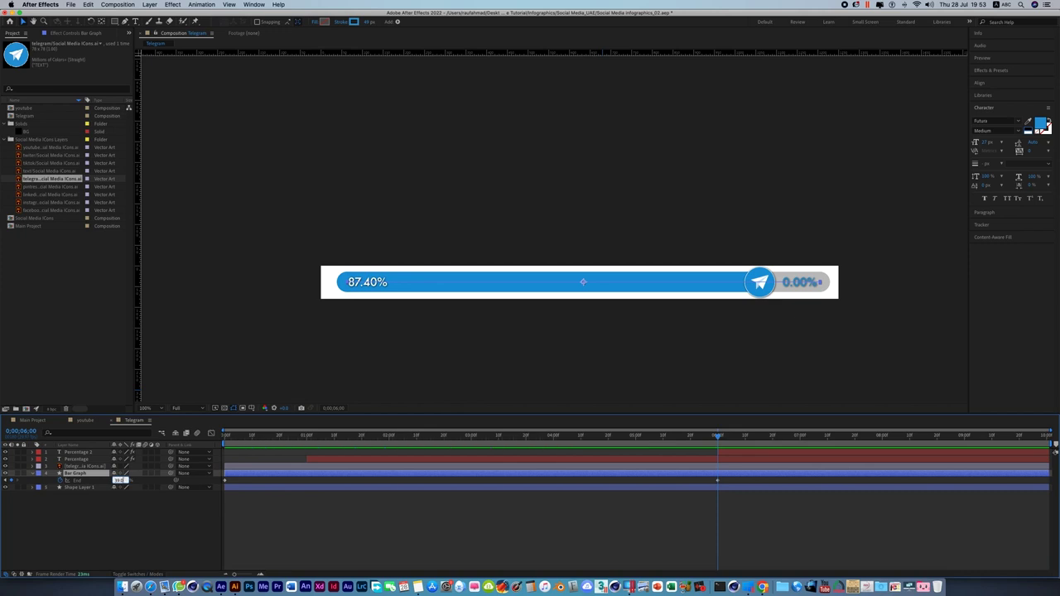
key(Return)
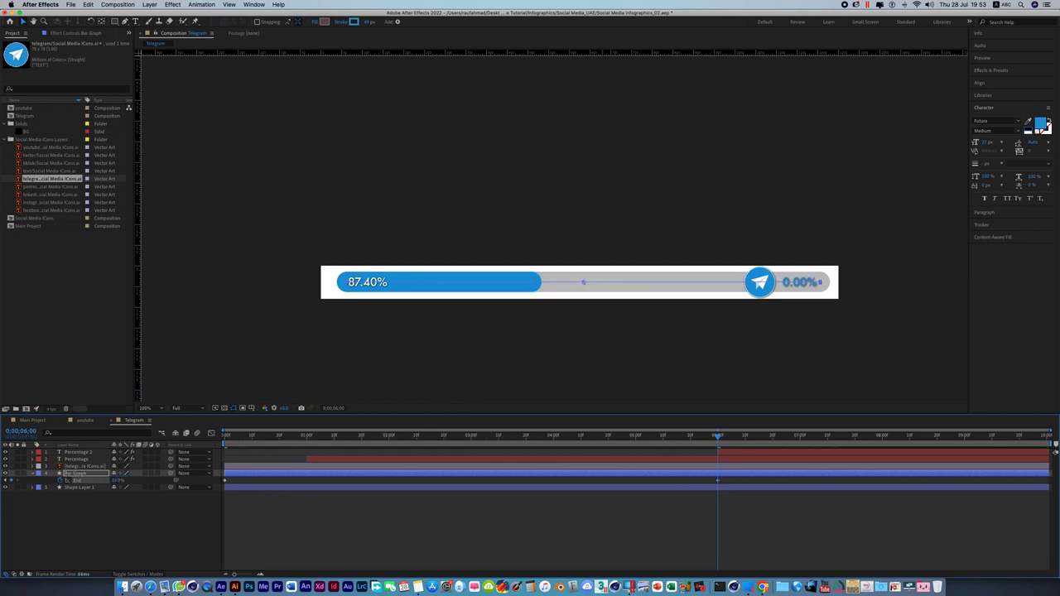
Set the left Percentage layer's final Slider value so it reads 39.00%
click(87, 458)
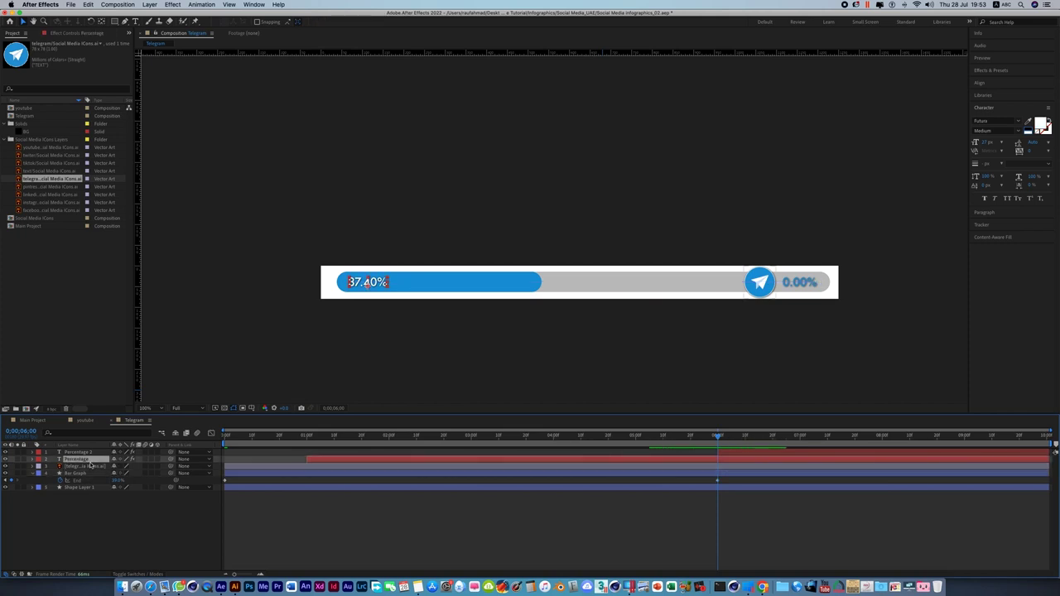
key(u)
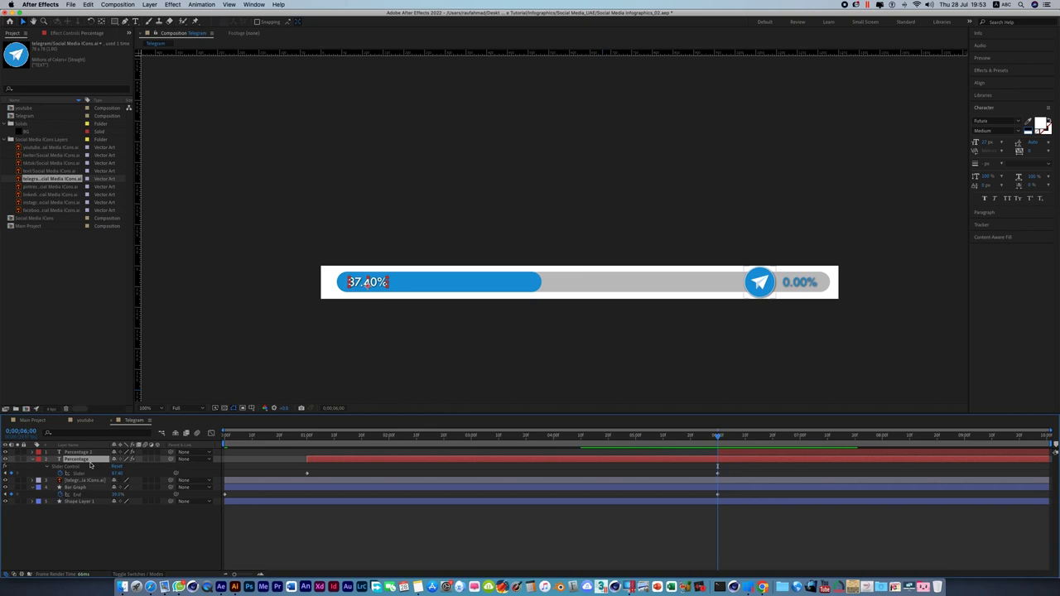
click(118, 473)
text(4)
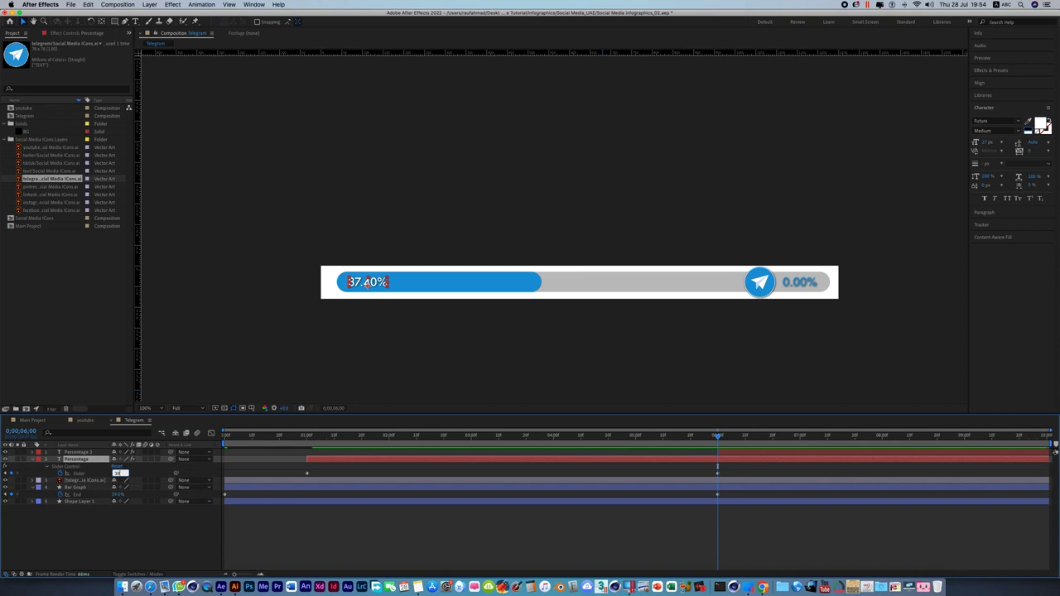
key(Return)
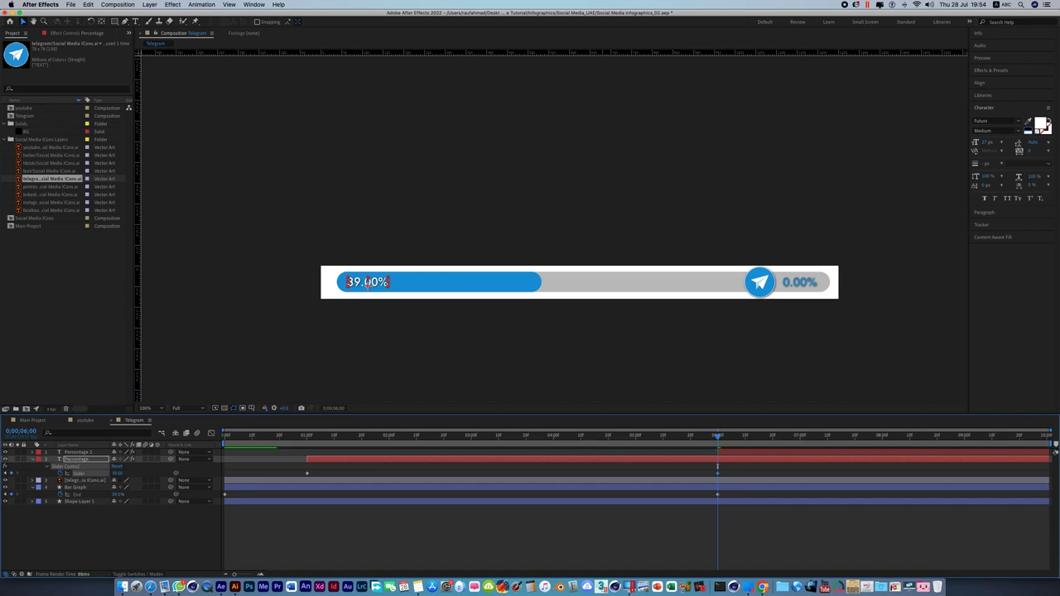
Change Percentage 2's final Slider value to read 3.89%, then preview the animation
click(777, 453)
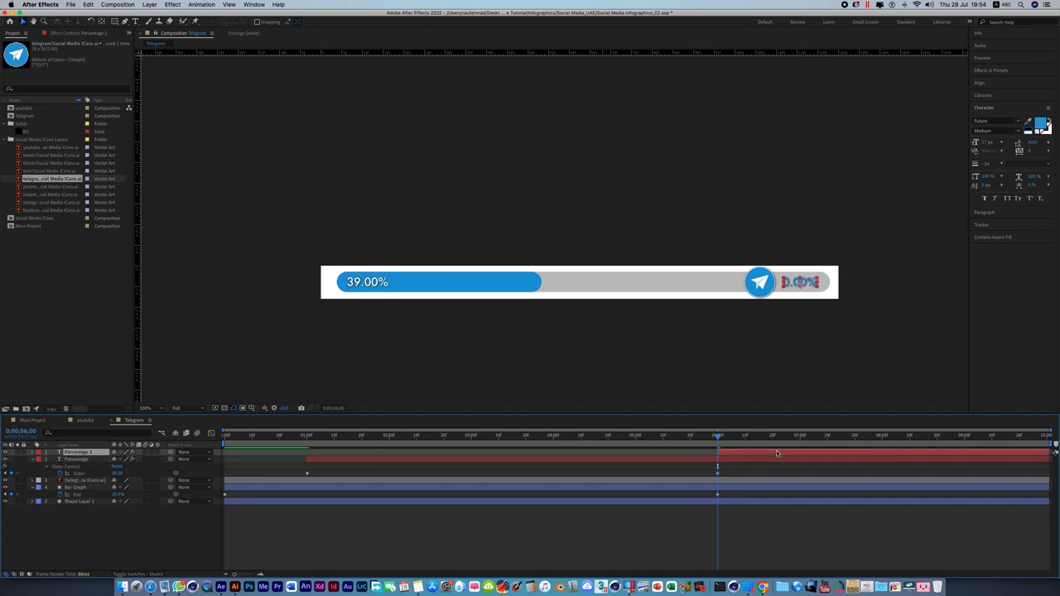
key(u)
drag(718, 437, 772, 439)
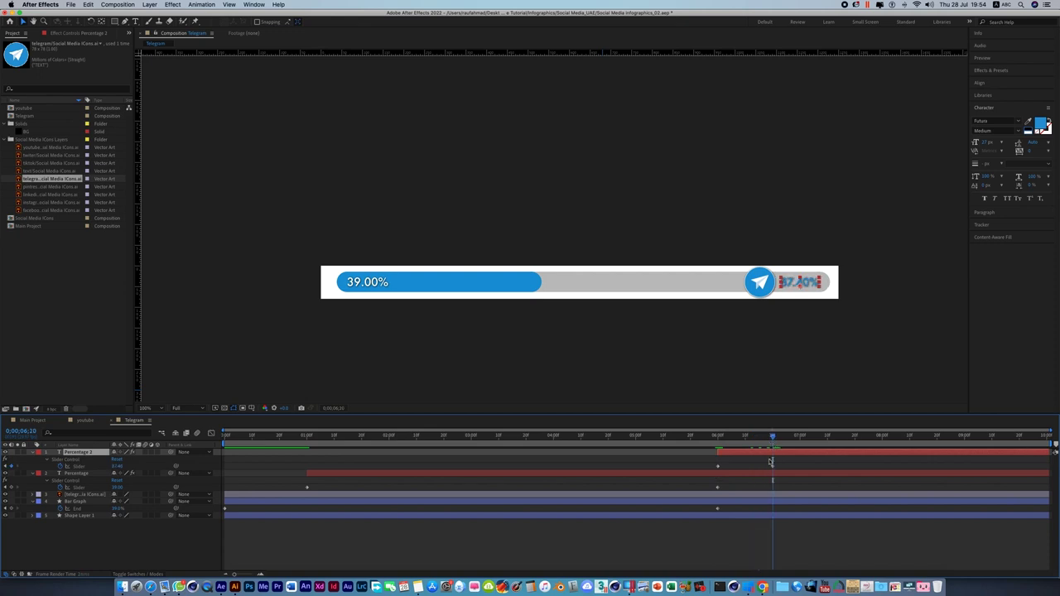
click(120, 467)
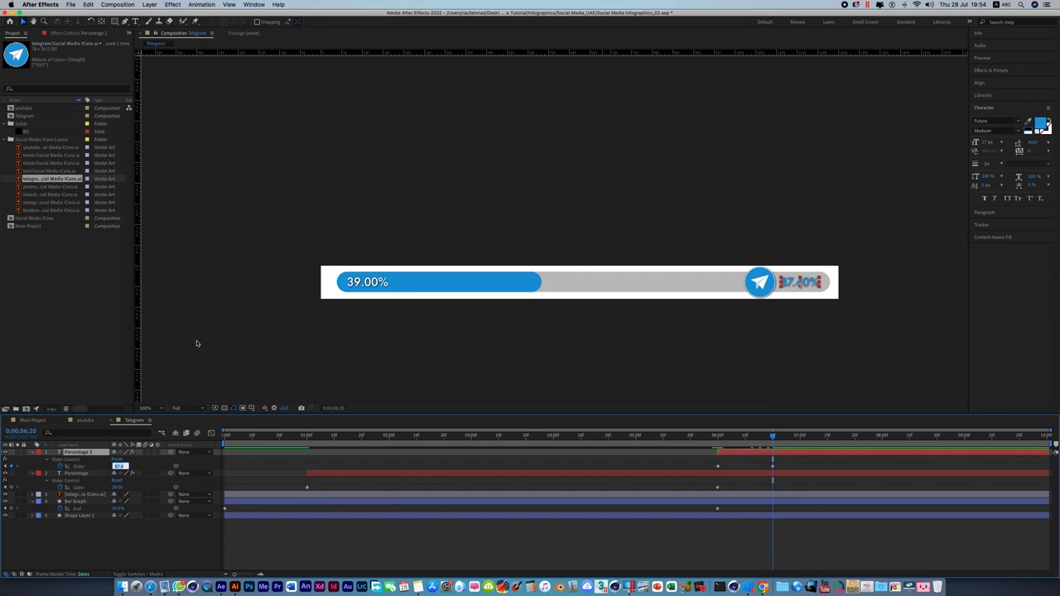
key(BackSpace)
key(Return)
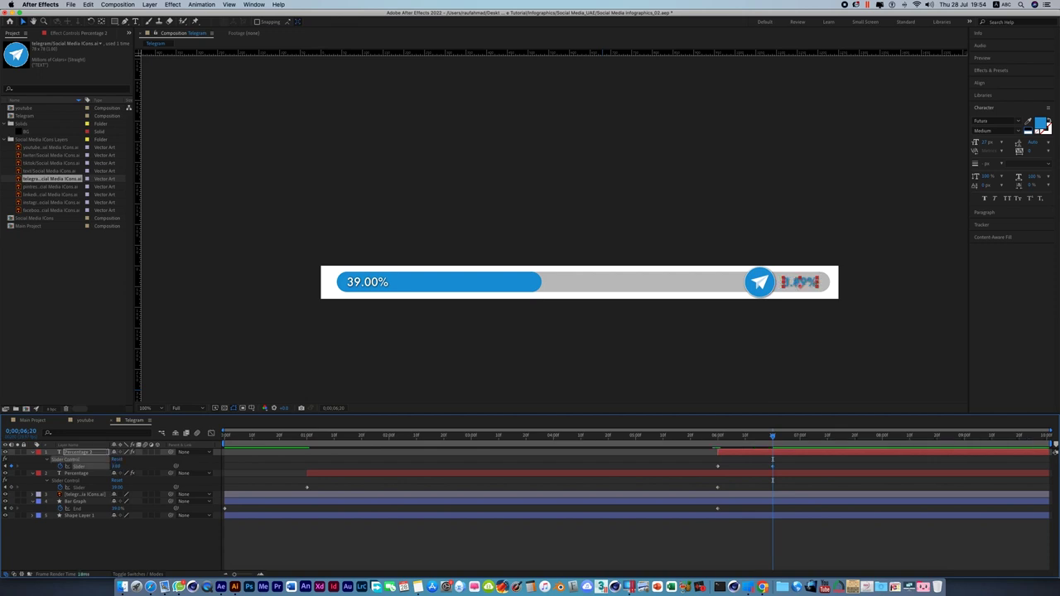
click(297, 334)
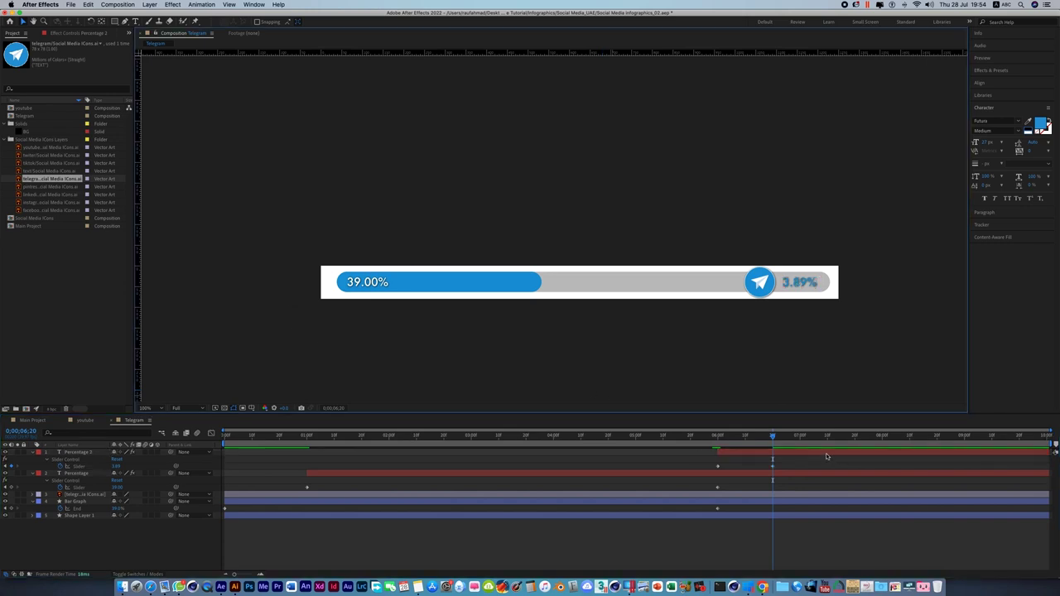
key(space)
key(space)
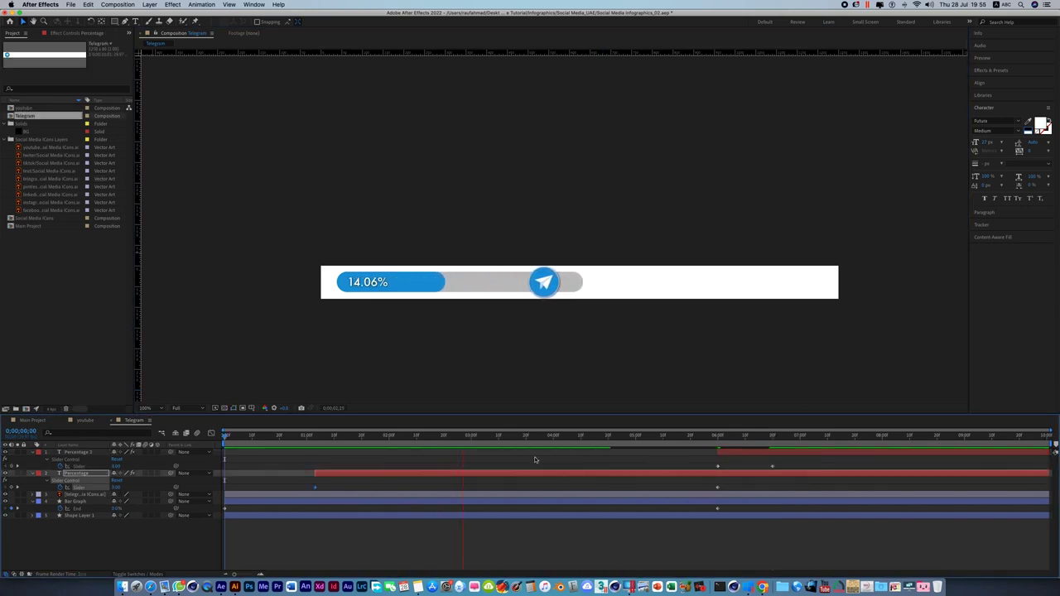
Position the Telegram icon at the tip of the bar at its 39% end frame
drag(461, 436, 717, 436)
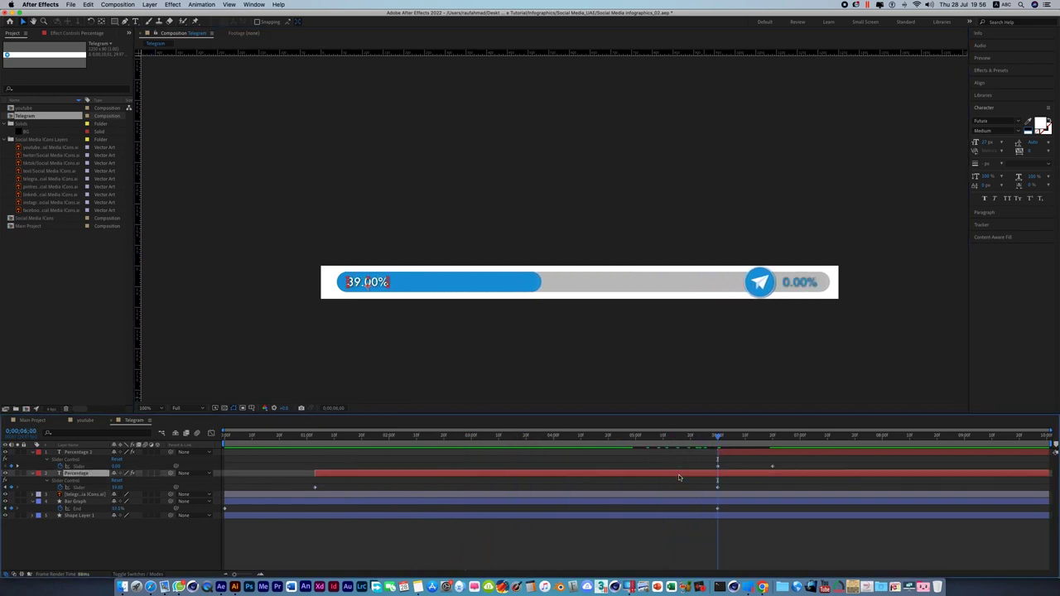
click(759, 284)
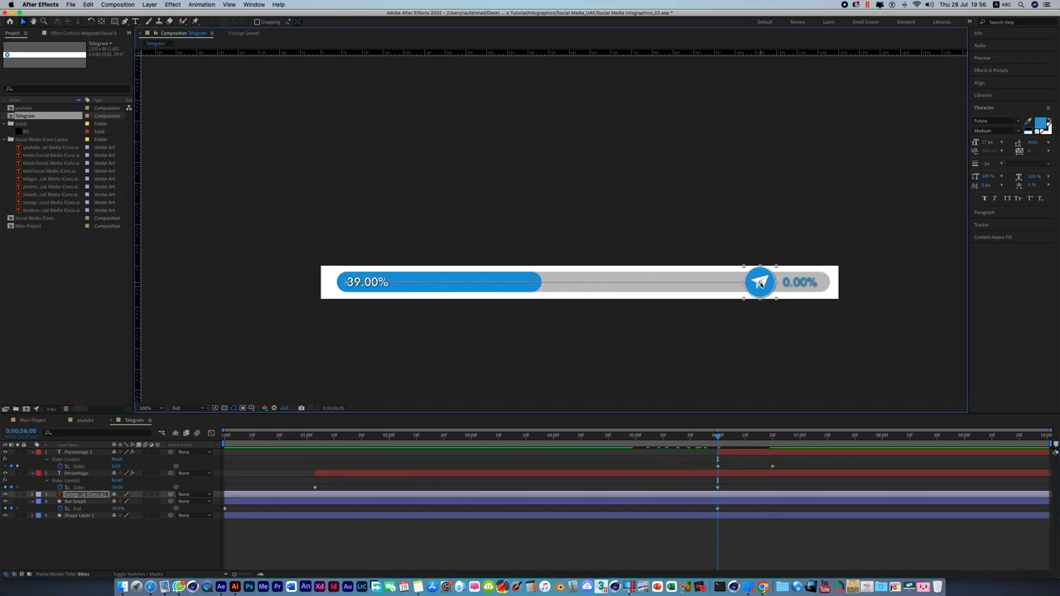
mouse_move(757, 285)
mouse_down()
mouse_move(520, 292)
mouse_move(532, 295)
mouse_up()
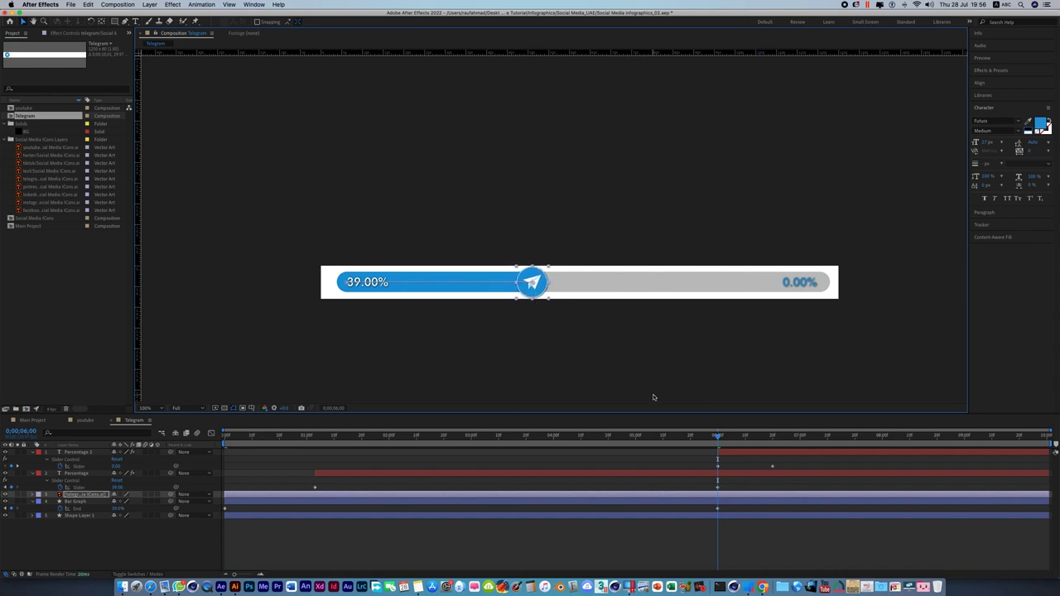
Shift the Percentage counter's first keyframe to about two seconds and preview the result
mouse_move(718, 437)
mouse_down()
mouse_move(430, 437)
mouse_move(406, 458)
mouse_up()
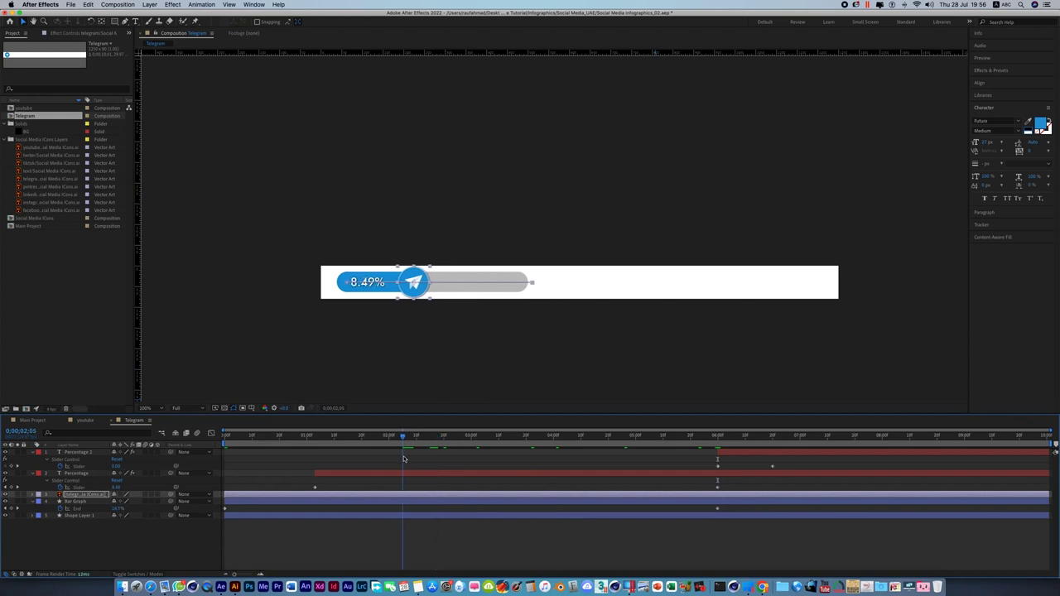
drag(407, 459, 411, 458)
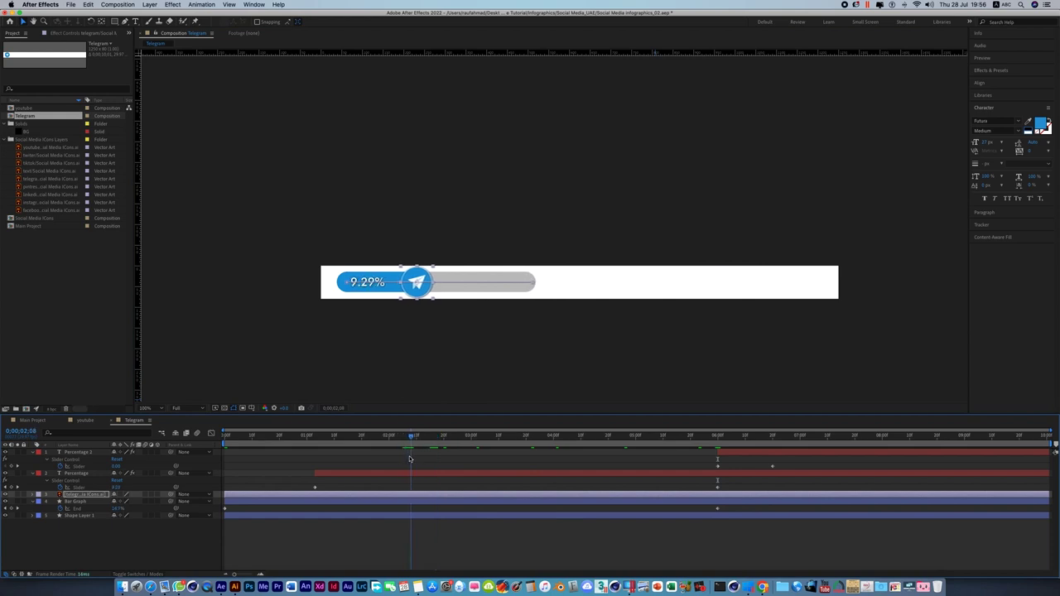
click(318, 475)
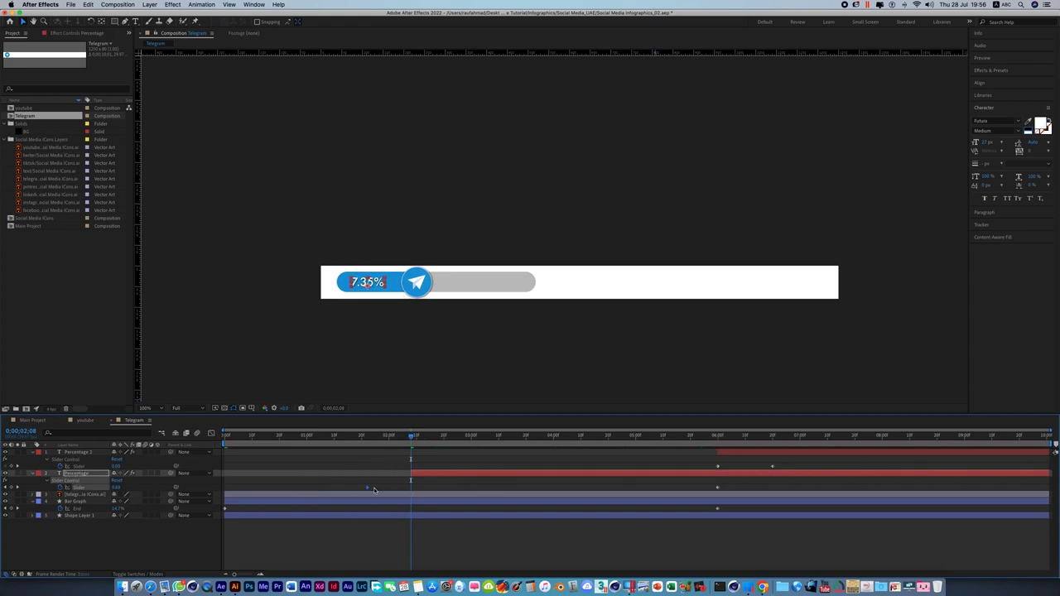
drag(412, 439, 172, 426)
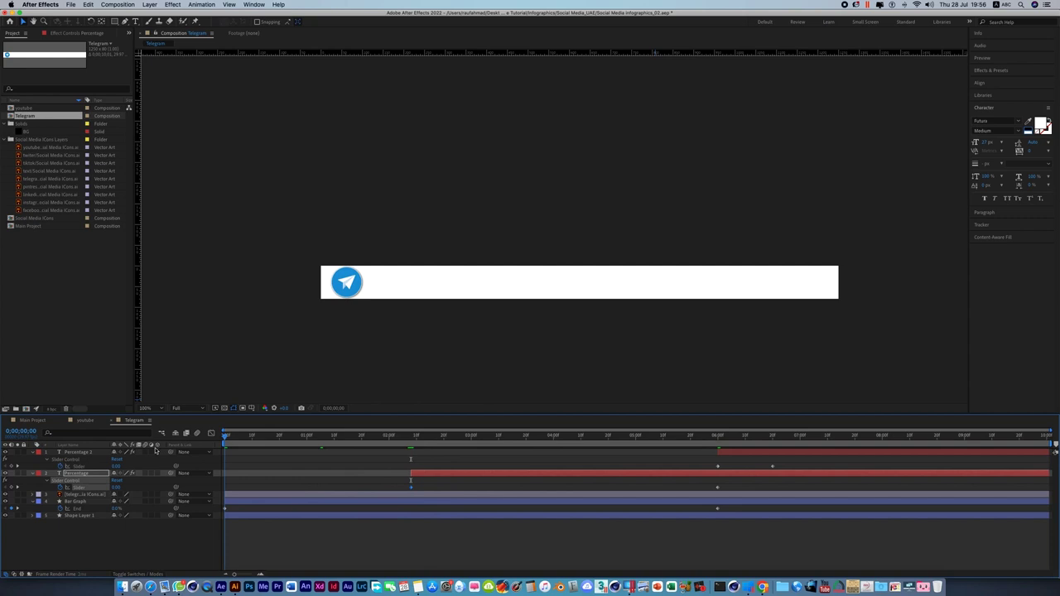
click(263, 337)
key(space)
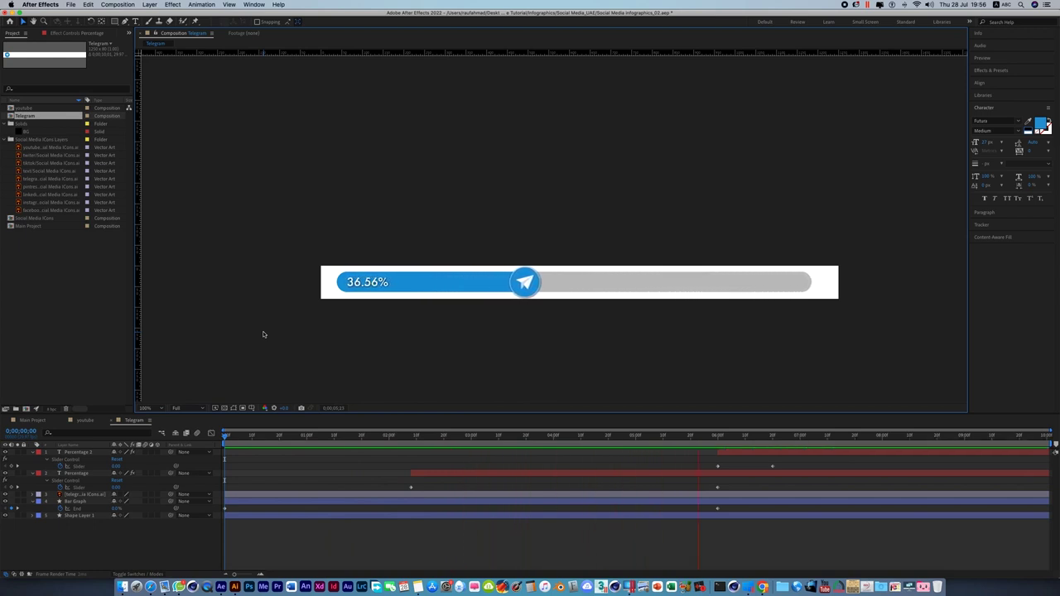
key(space)
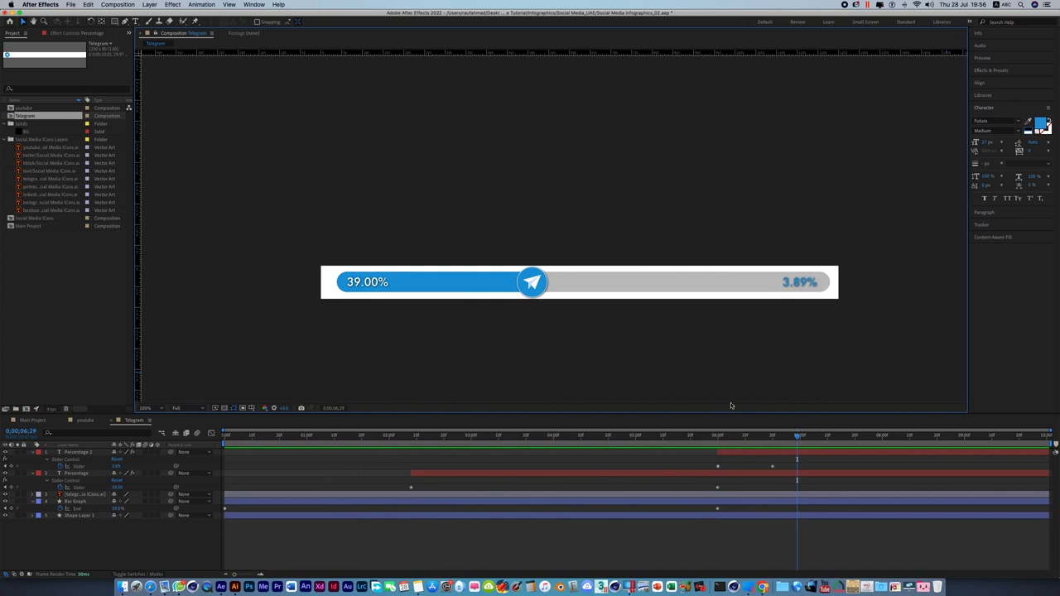
double_click(39, 125)
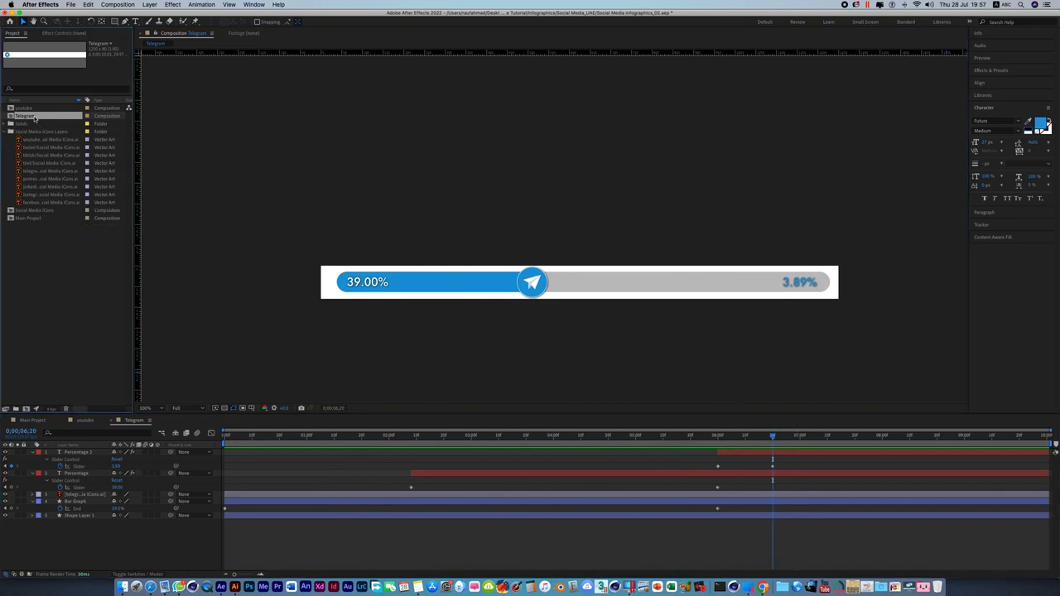
Duplicate the Telegram composition, rename the copy Facebook, and open it
click(89, 5)
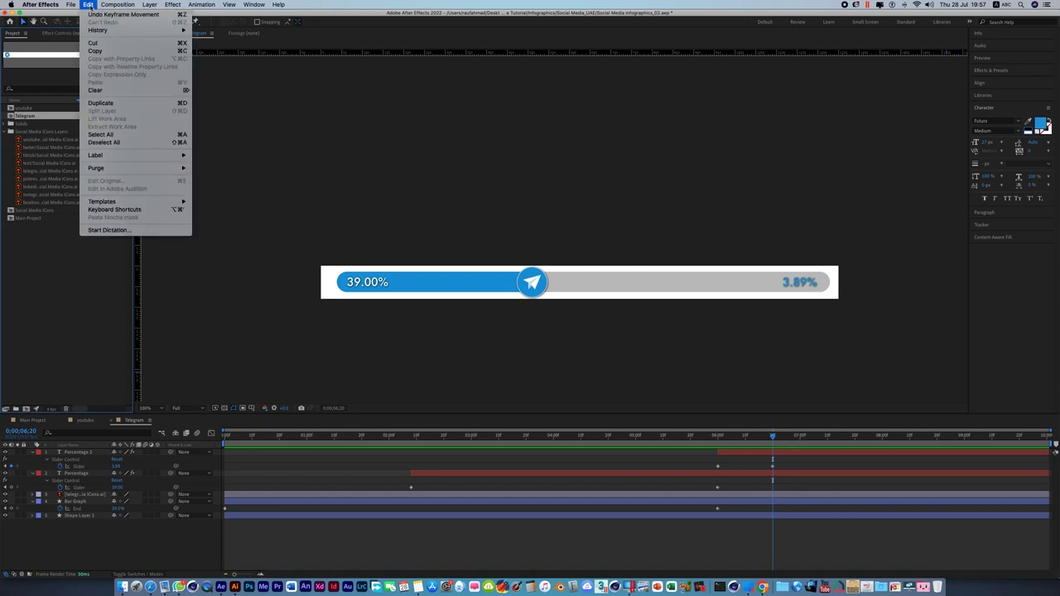
click(111, 104)
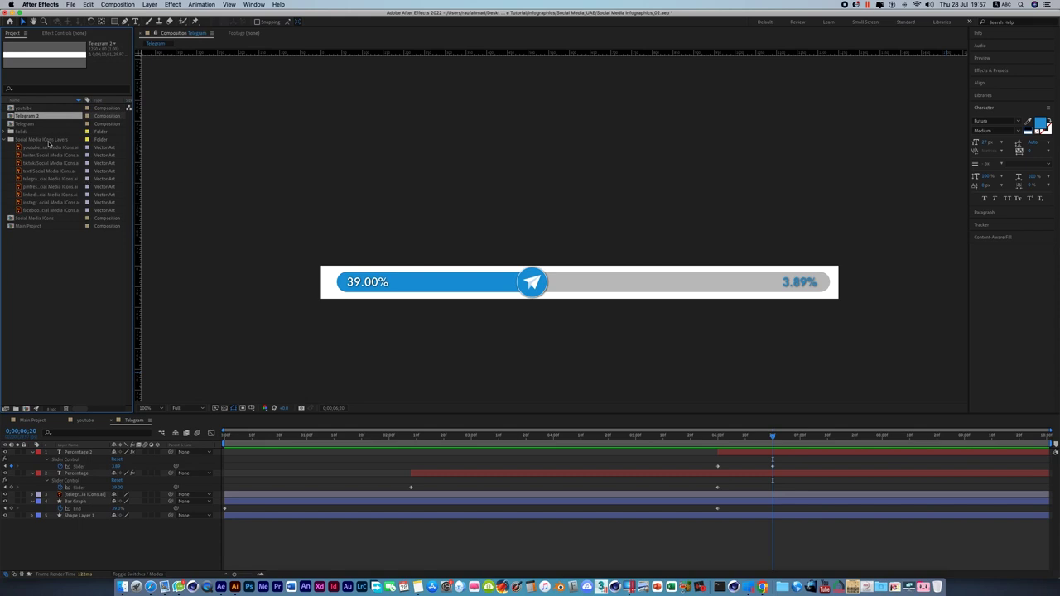
right_click(25, 117)
click(67, 234)
text(I)
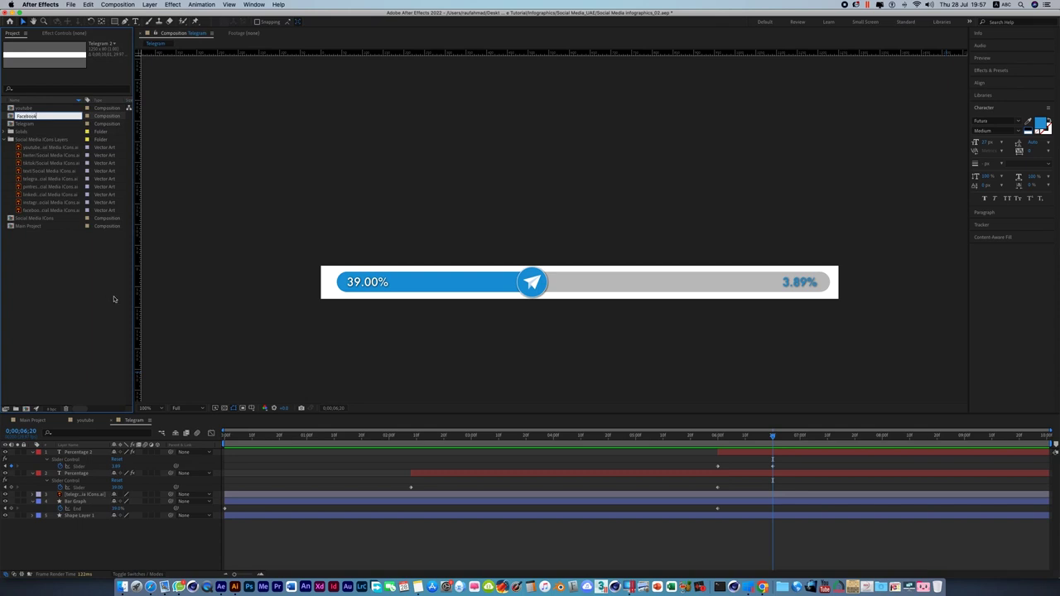
click(177, 304)
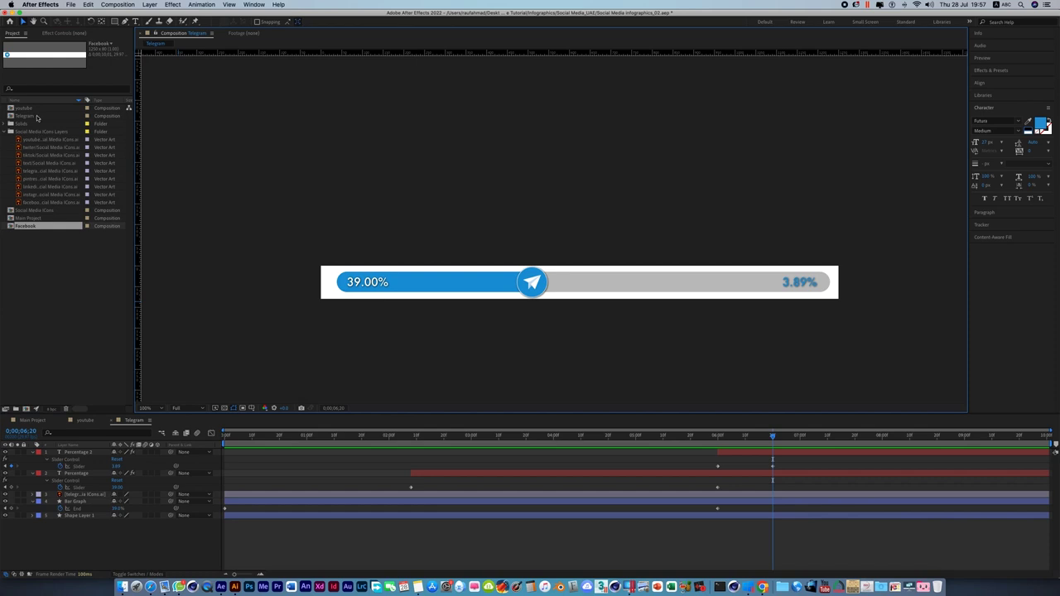
double_click(38, 226)
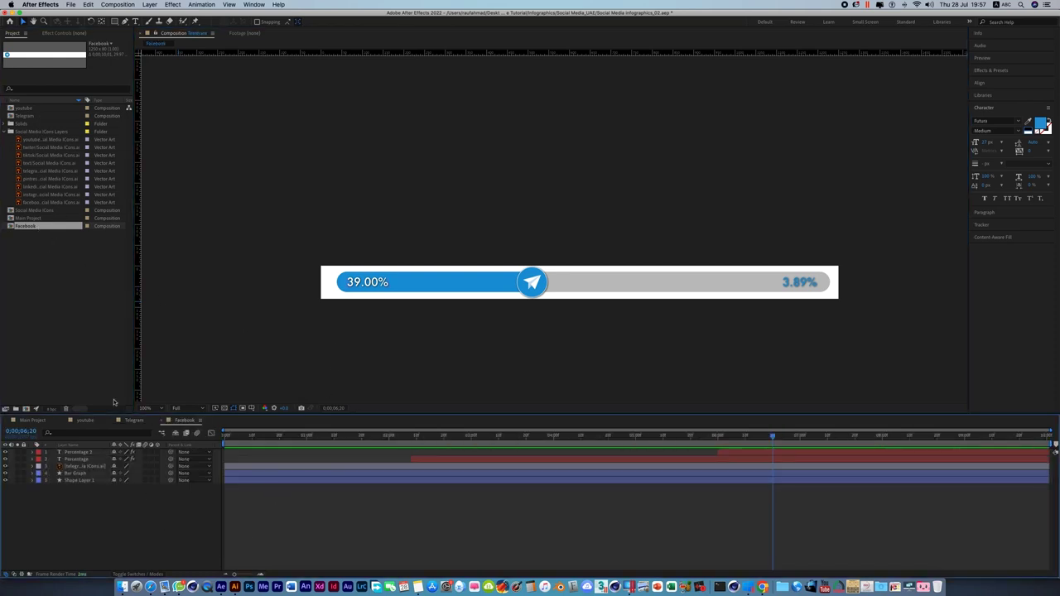
Replace the bar's Telegram icon layer with the Facebook logo artwork from the Project panel
click(538, 298)
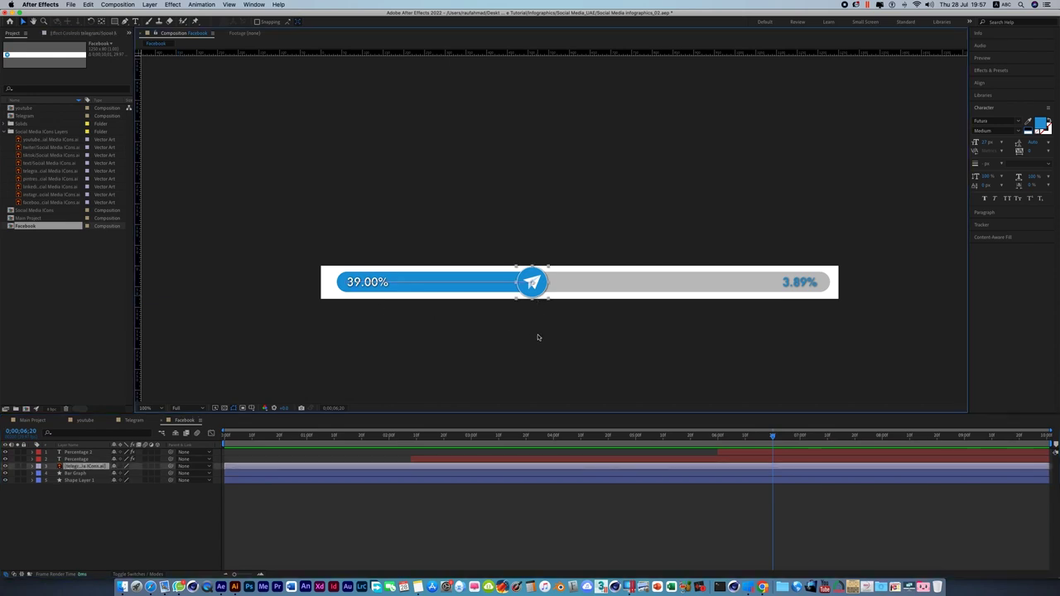
click(35, 203)
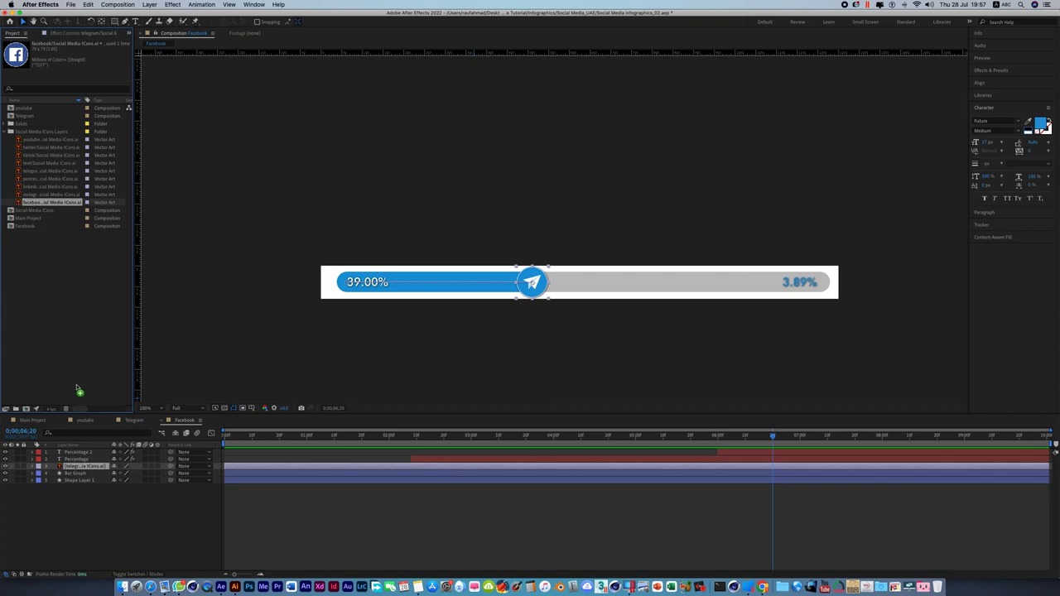
drag(35, 205, 74, 469)
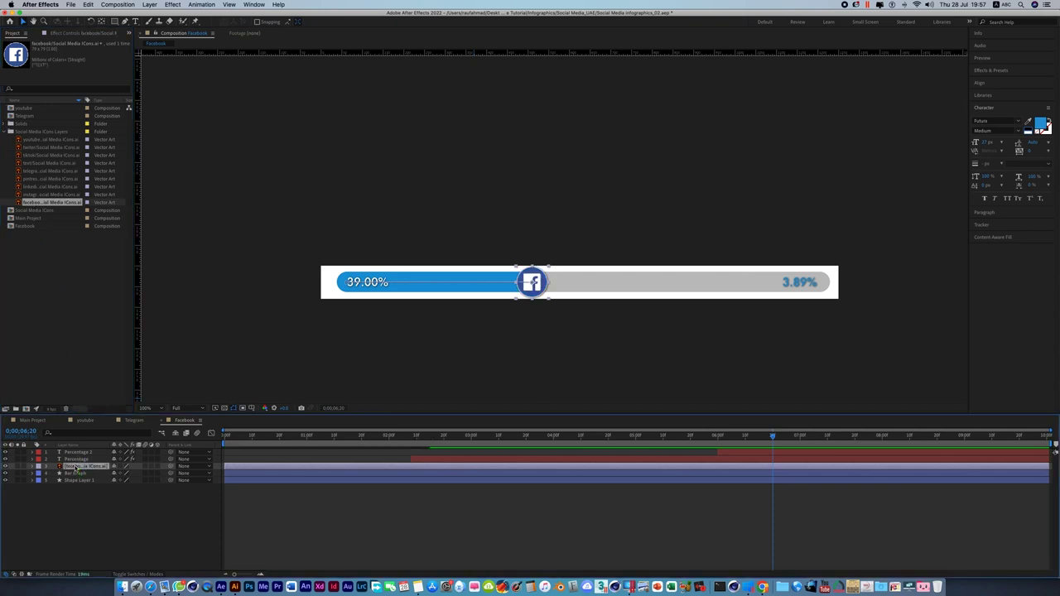
click(528, 384)
click(468, 284)
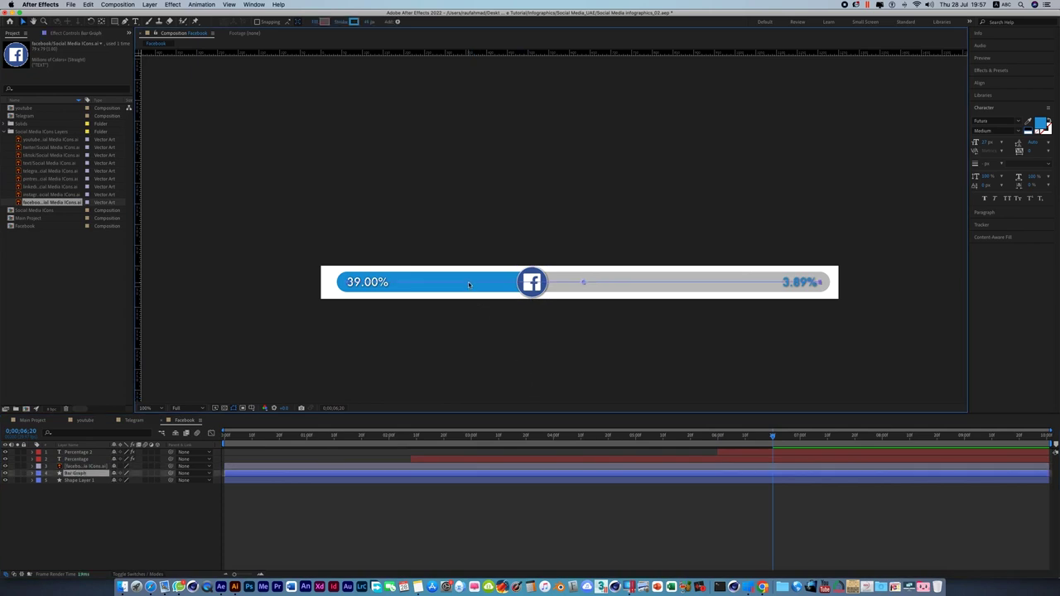
Set the bar's stroke colour to the dark blue sampled from the Facebook logo
click(354, 21)
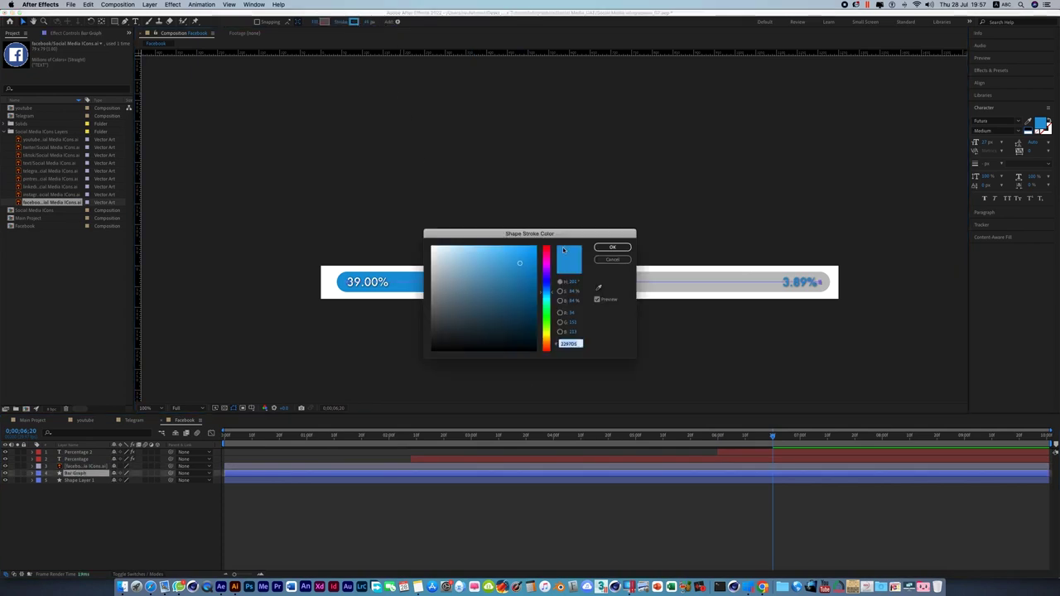
drag(563, 234, 699, 111)
click(735, 163)
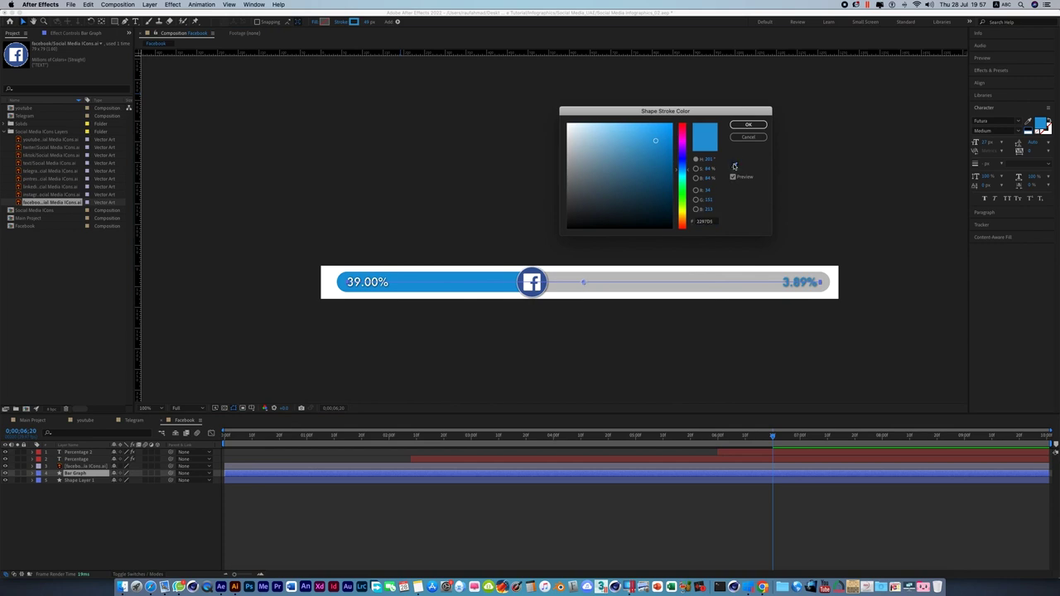
click(510, 282)
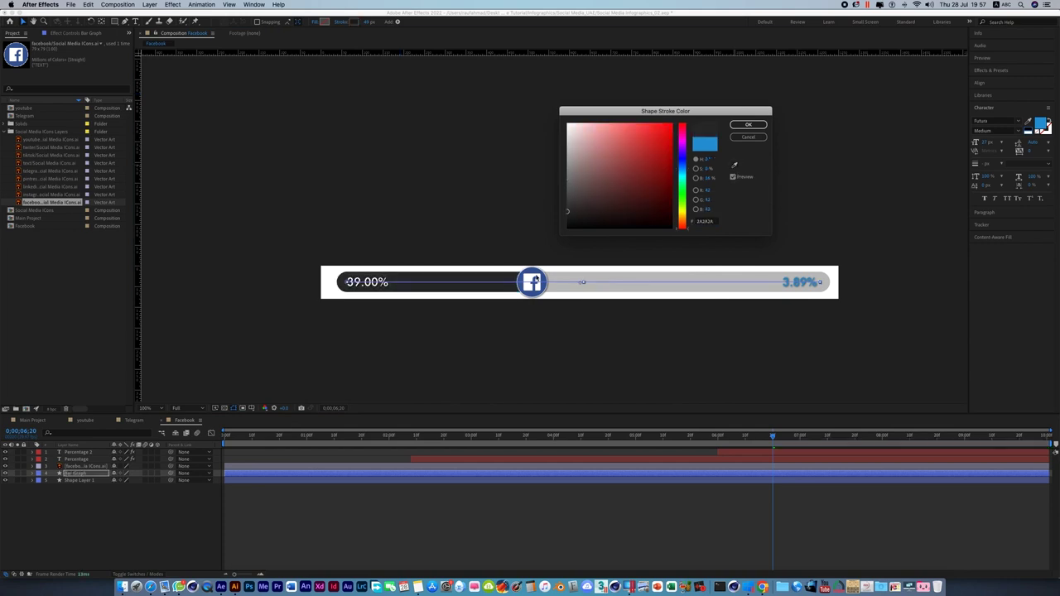
click(735, 163)
click(531, 280)
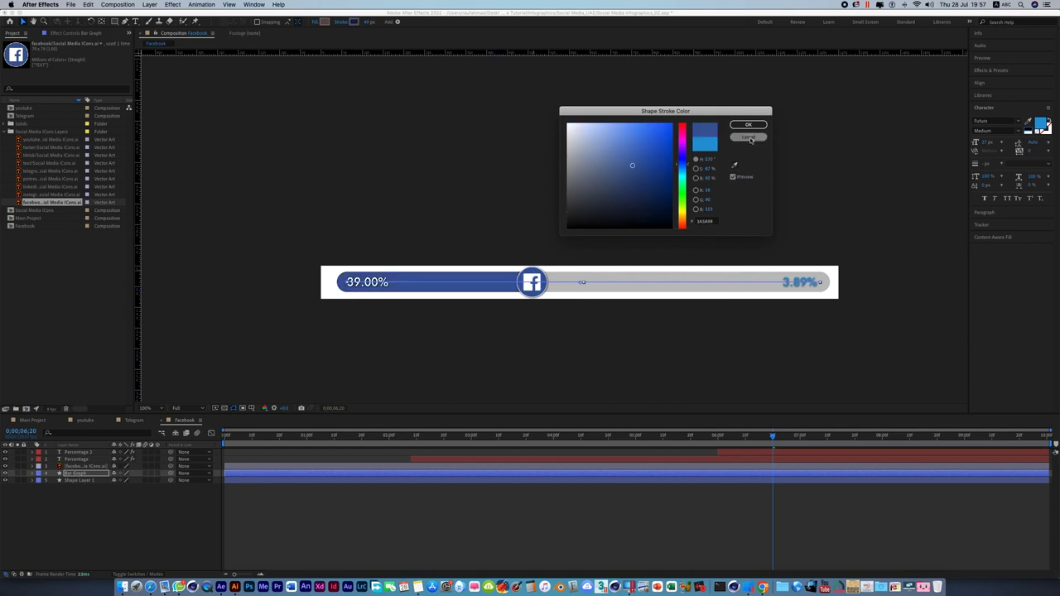
key(Return)
Recolour the 3.89% text with the same Facebook blue
double_click(800, 282)
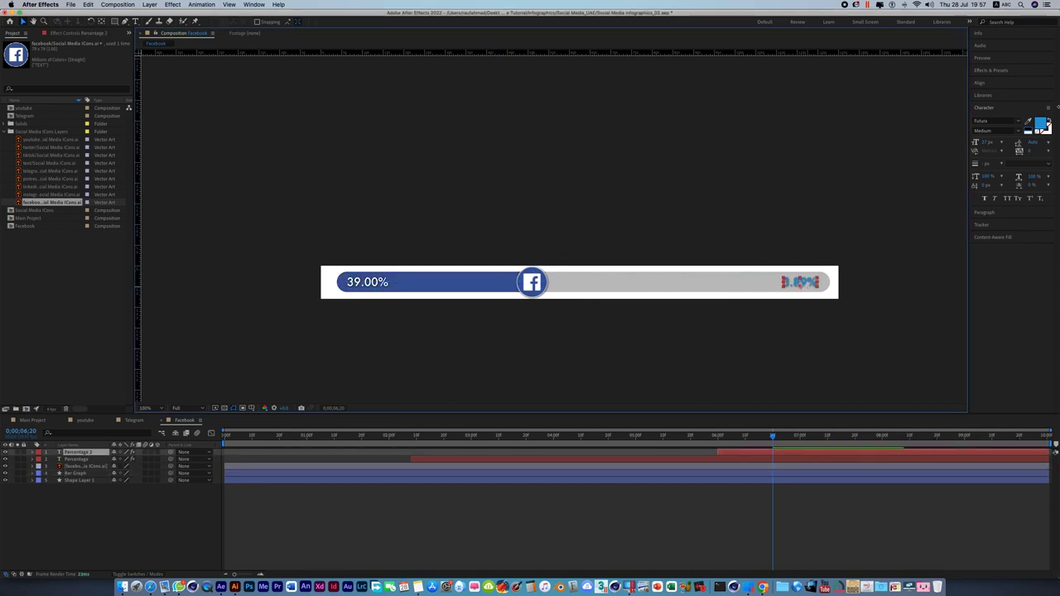
click(1028, 122)
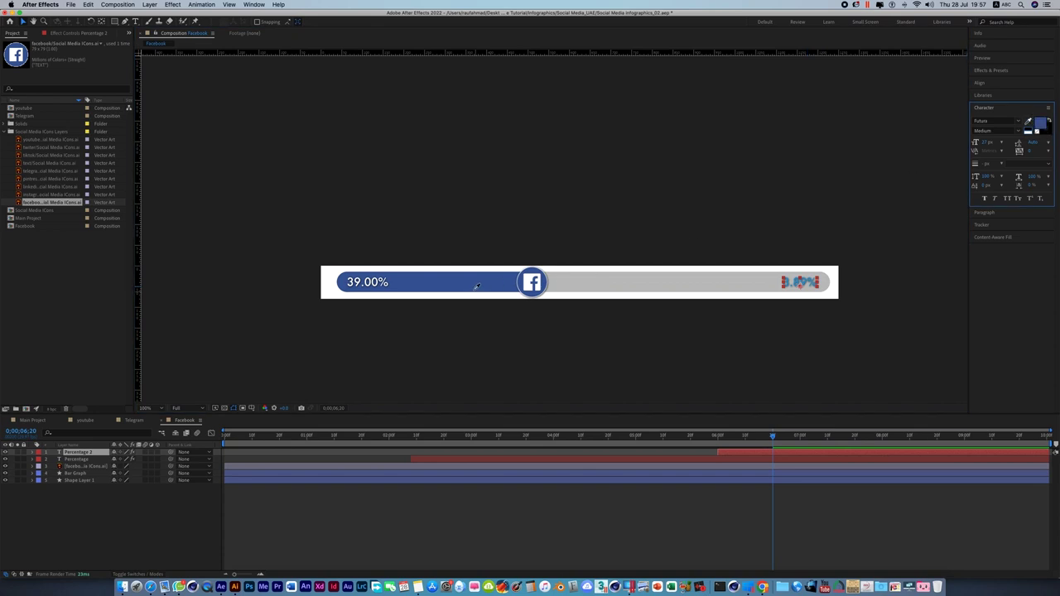
click(30, 25)
click(398, 181)
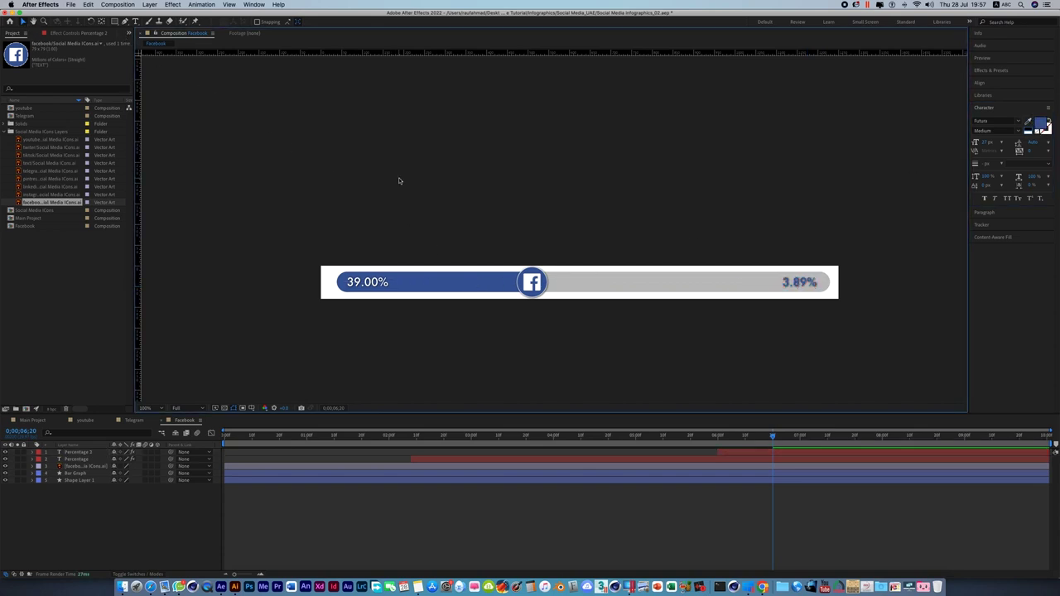
click(157, 409)
click(159, 418)
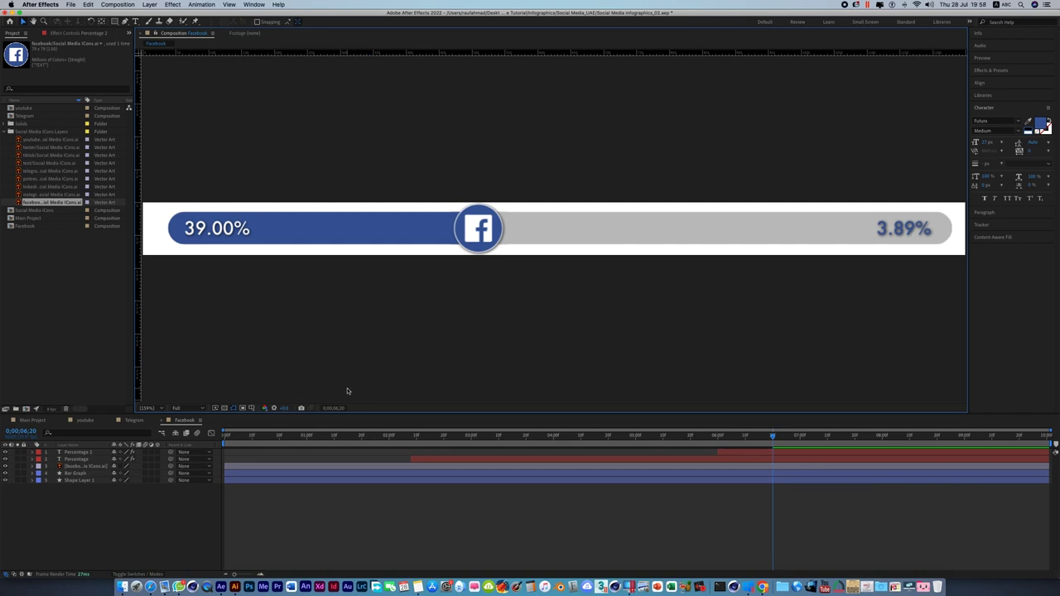
Change the Percentage layer's slider value from 39.00 to 81.6
click(86, 460)
key(u)
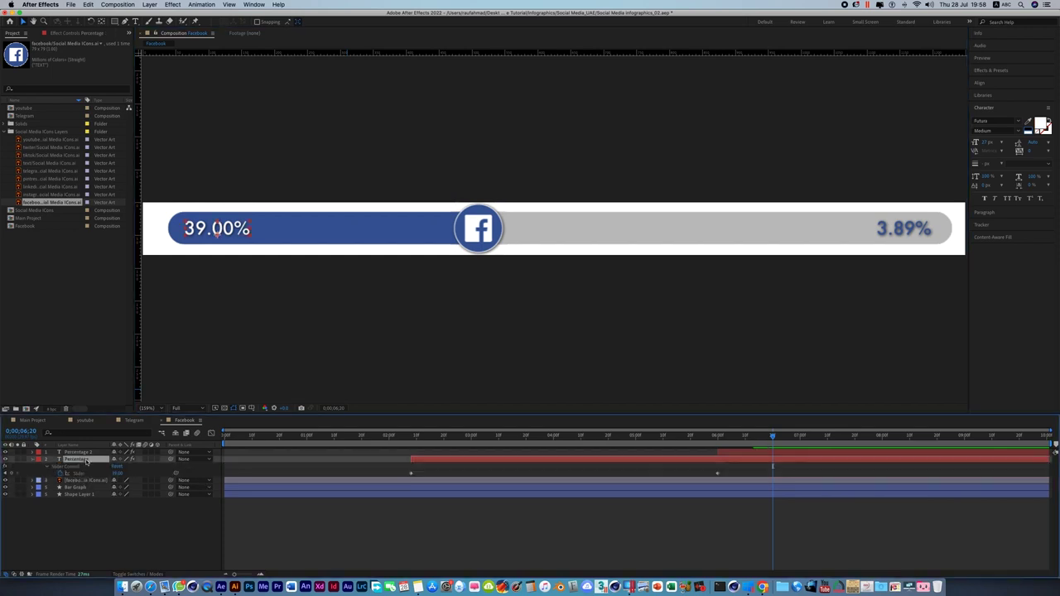
click(119, 473)
text(81.6)
key(Return)
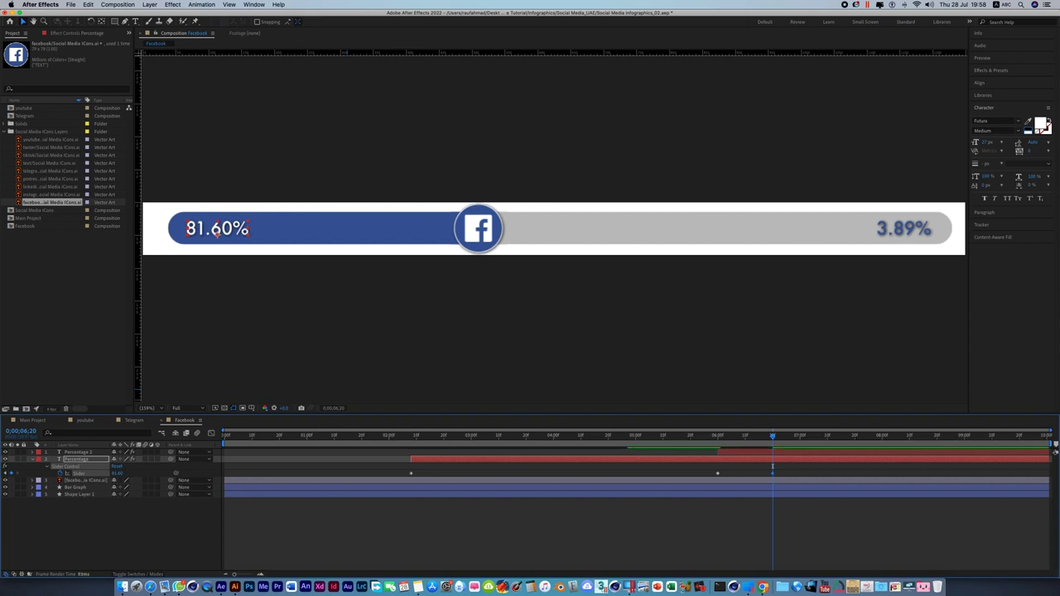
Change the Percentage 2 slider from 3.89 to 8.14 and collapse the Social Media Icons Layers folder
click(760, 453)
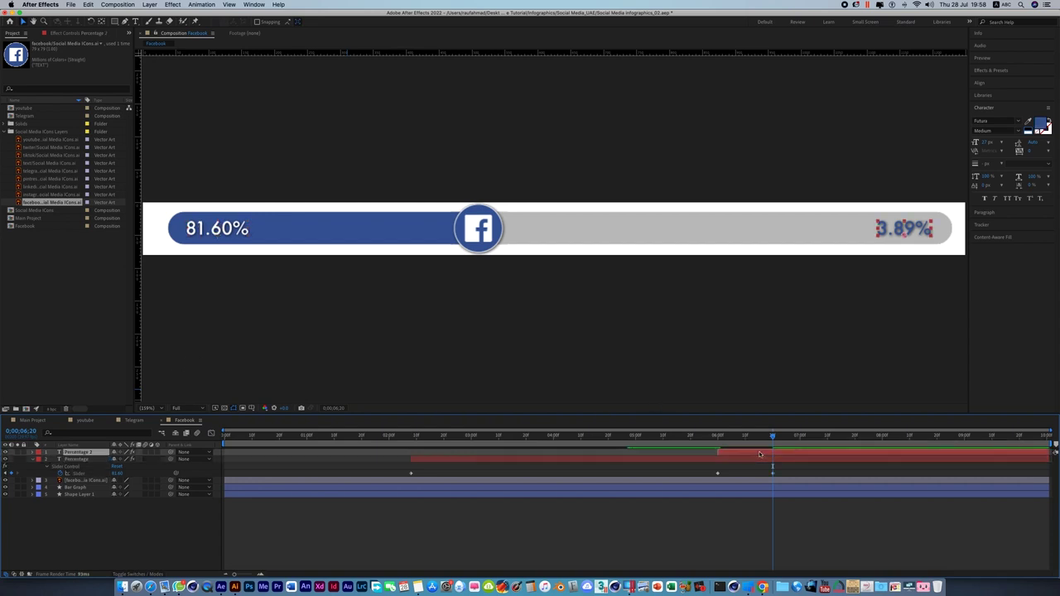
key(u)
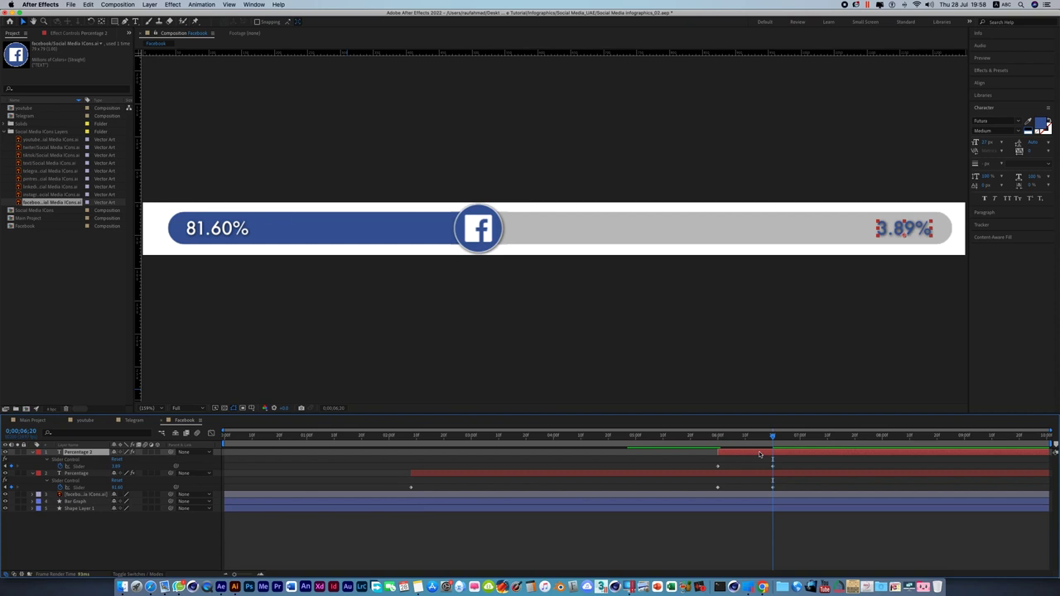
click(116, 466)
text(8)
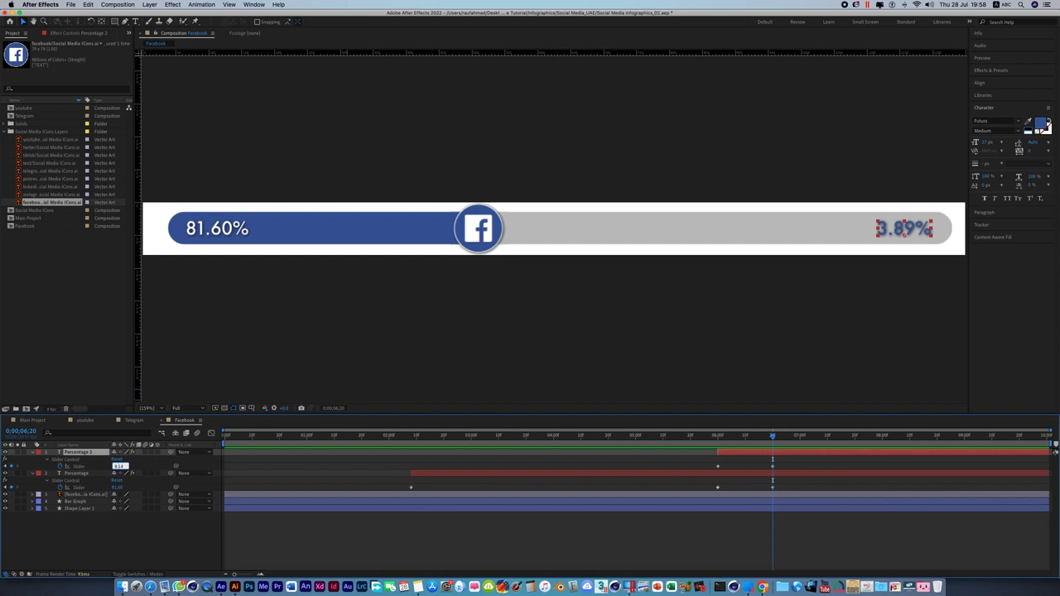
key(Return)
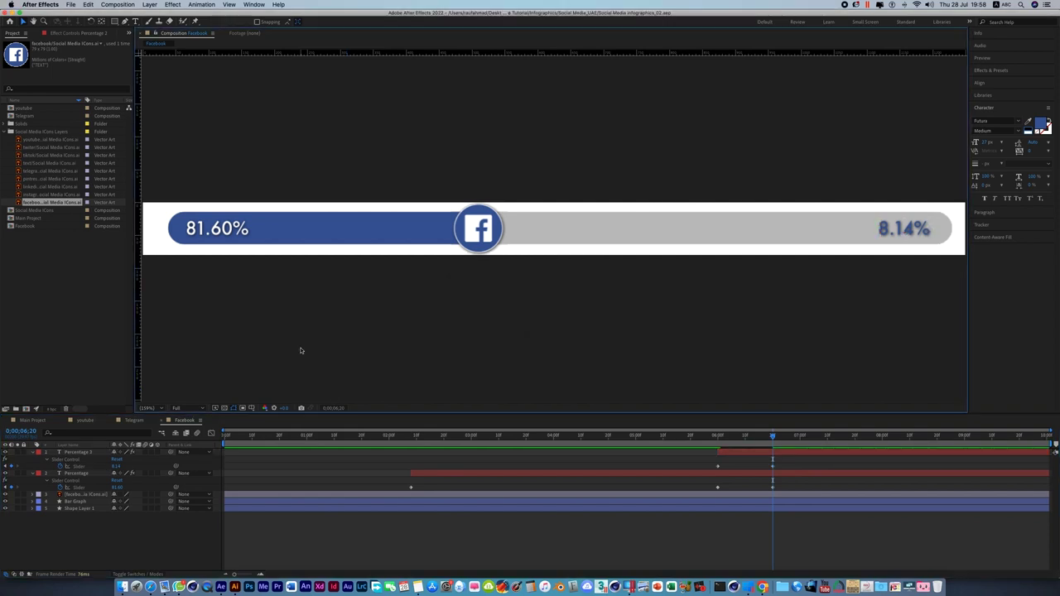
click(10, 132)
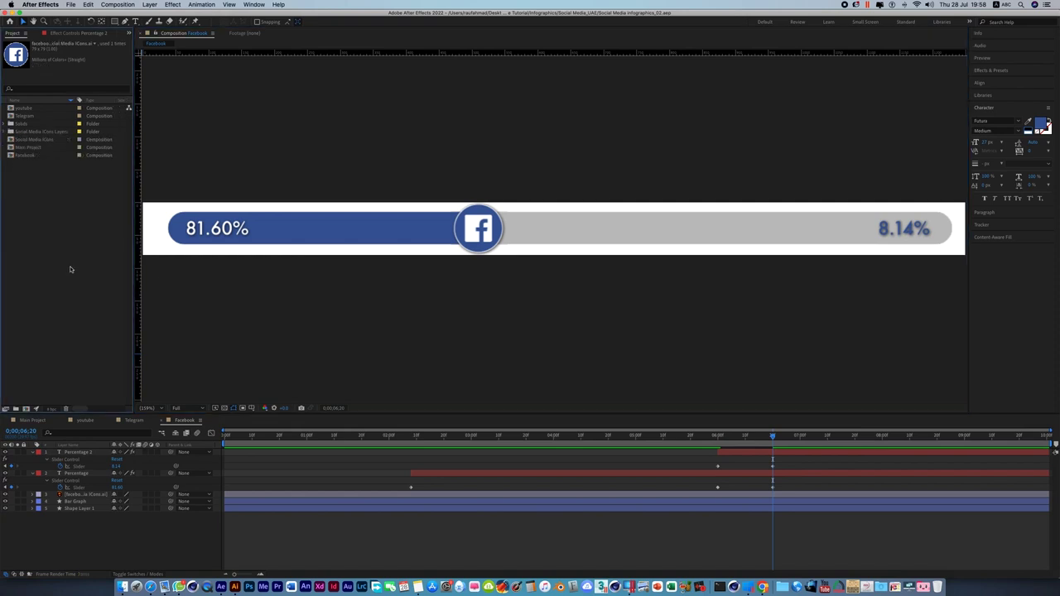
In the youtube composition, append Million to Percentage 2's Source Text expression
double_click(22, 115)
double_click(23, 108)
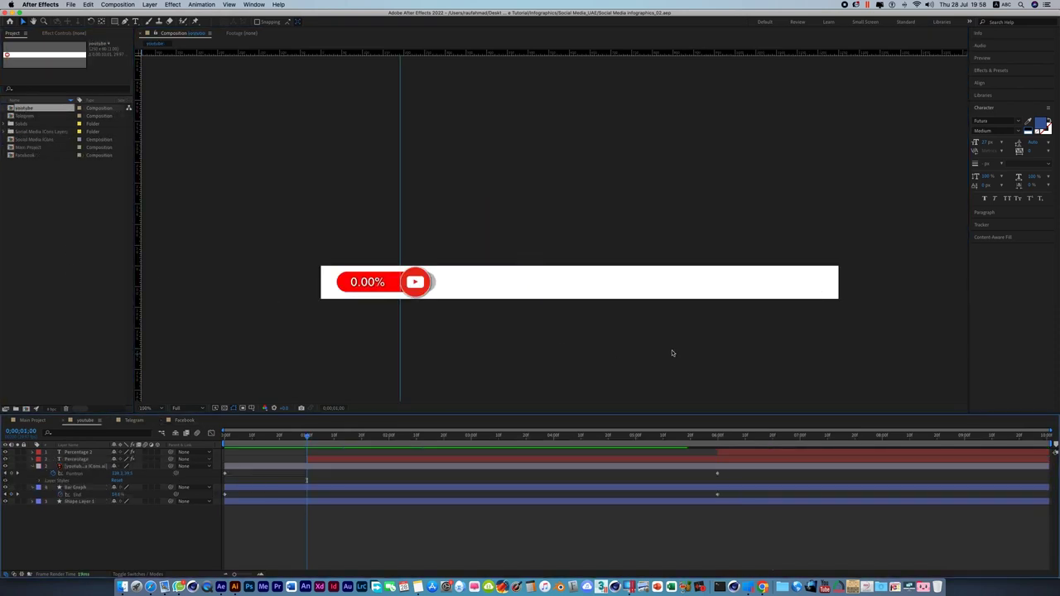
drag(307, 437, 789, 453)
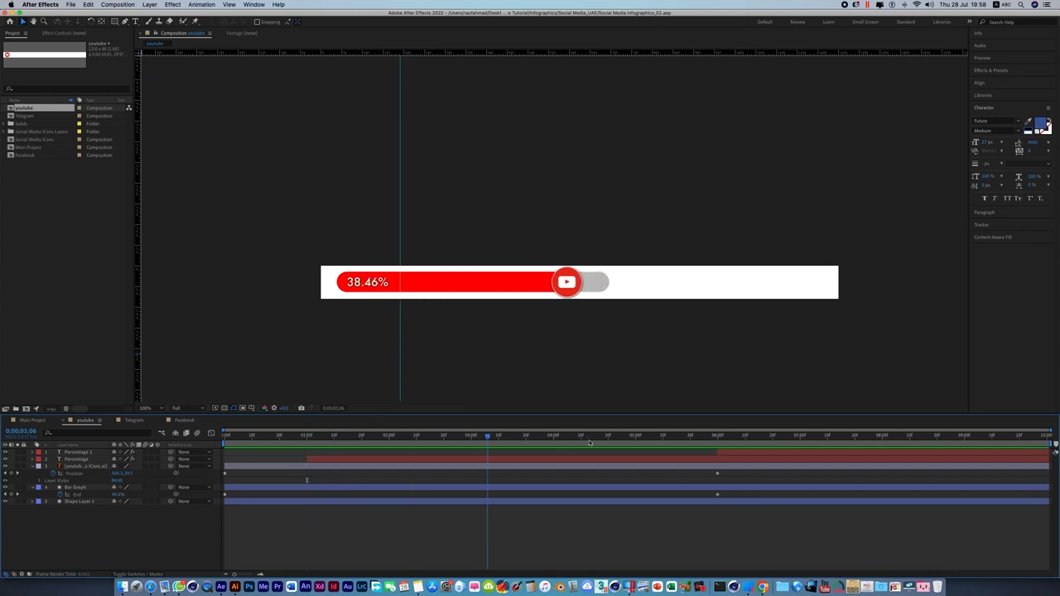
click(767, 454)
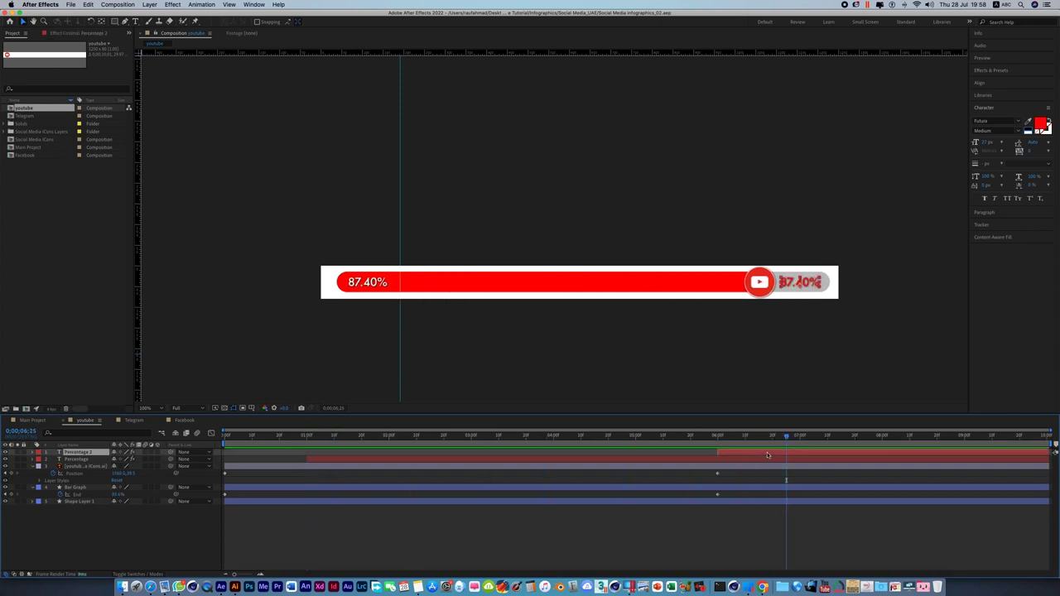
key(e)
key(e)
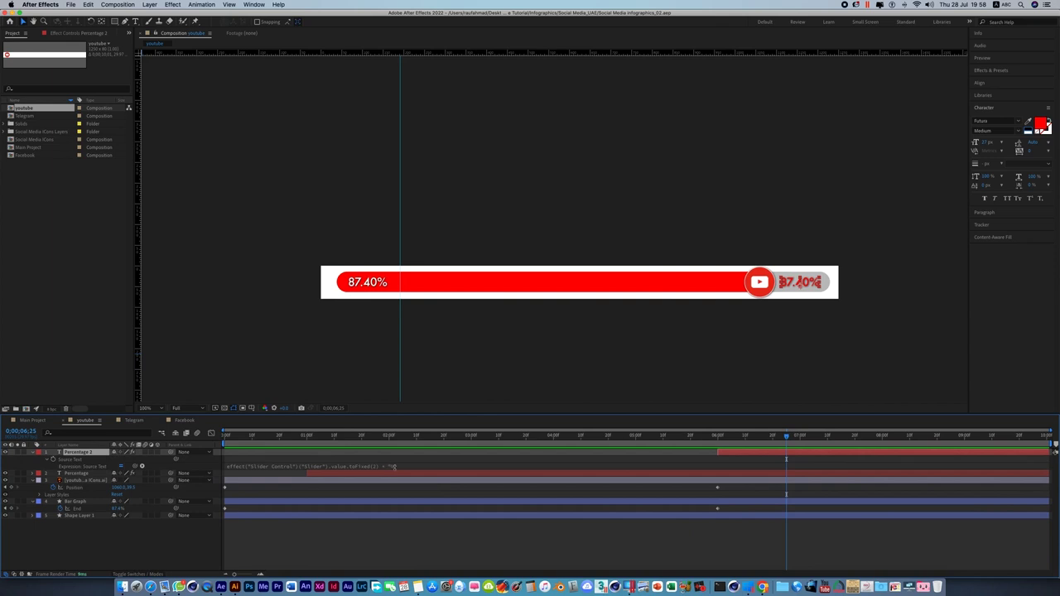
click(396, 466)
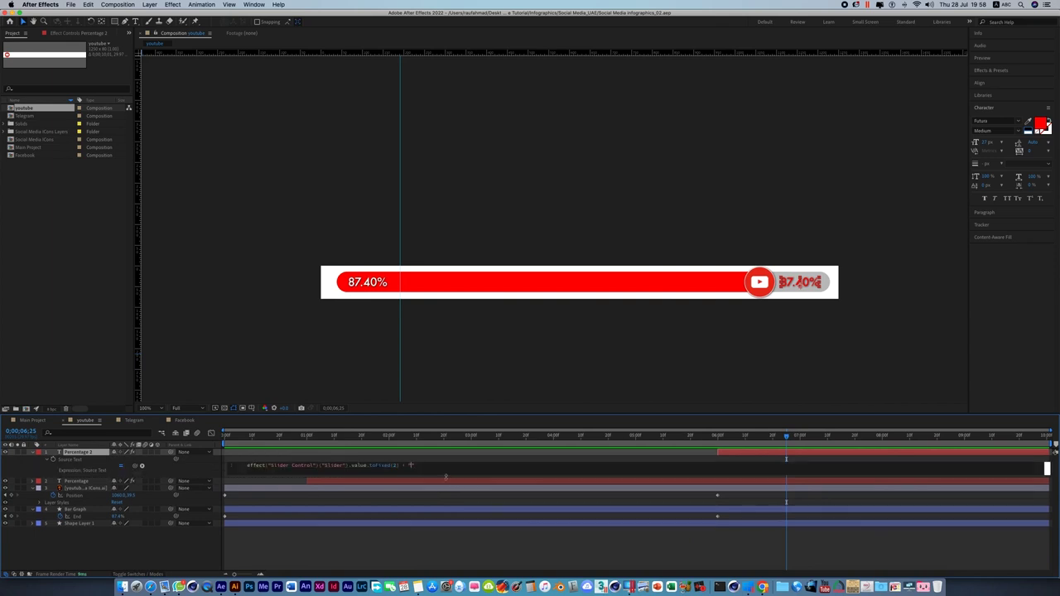
text(Million")
click(509, 389)
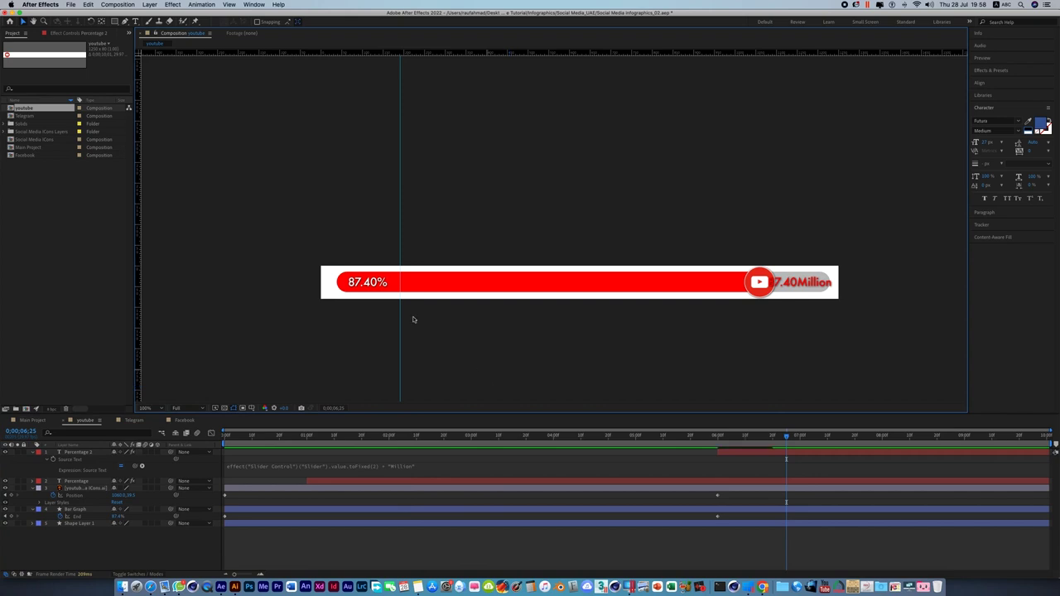
Zoom to 200% and scale the 87.40Million label down to fit the bar
drag(853, 319, 593, 326)
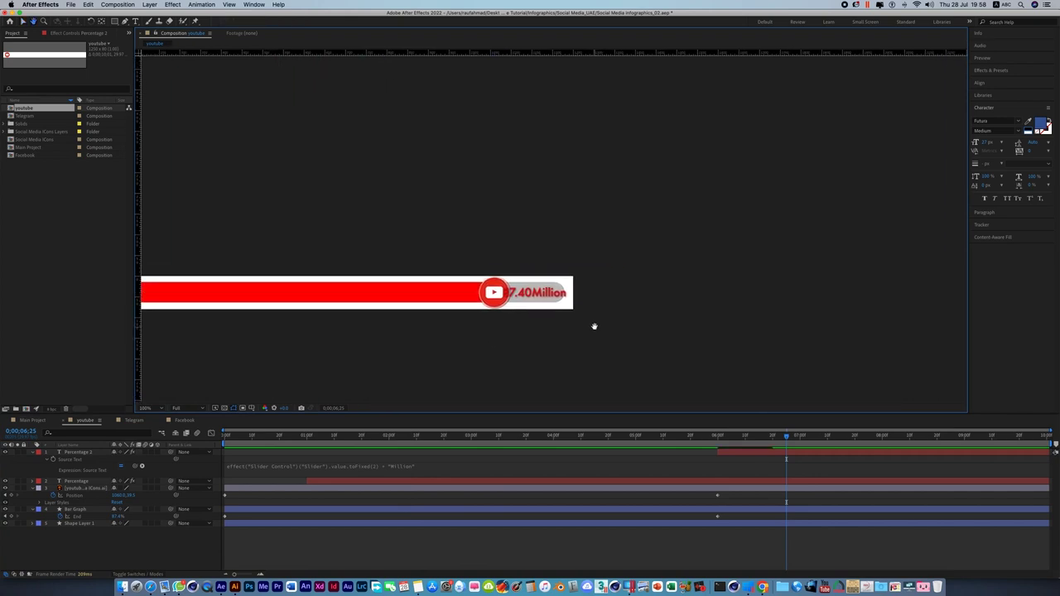
key(period)
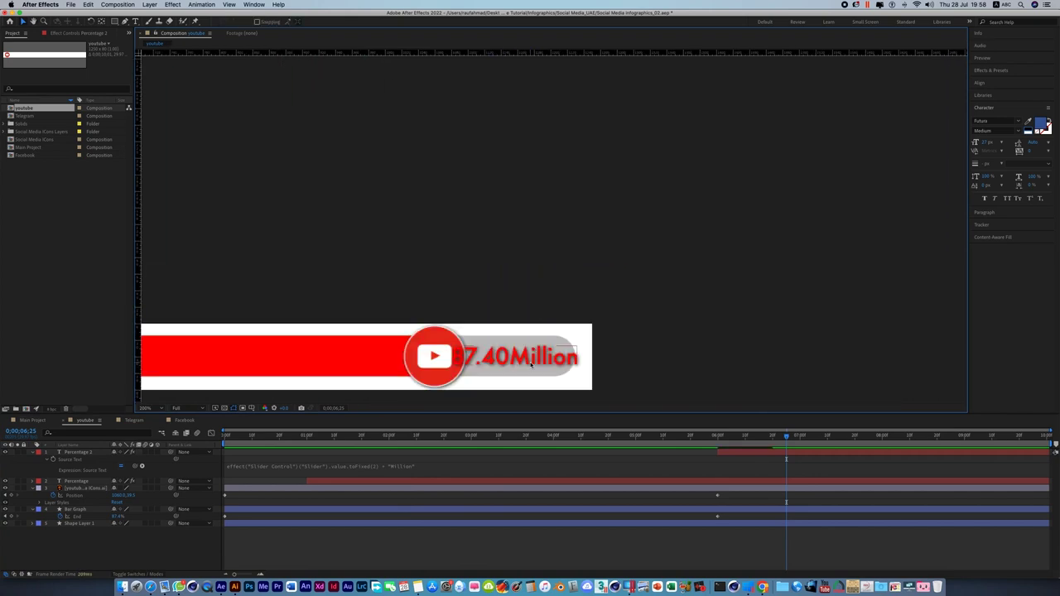
click(531, 364)
drag(578, 349, 561, 357)
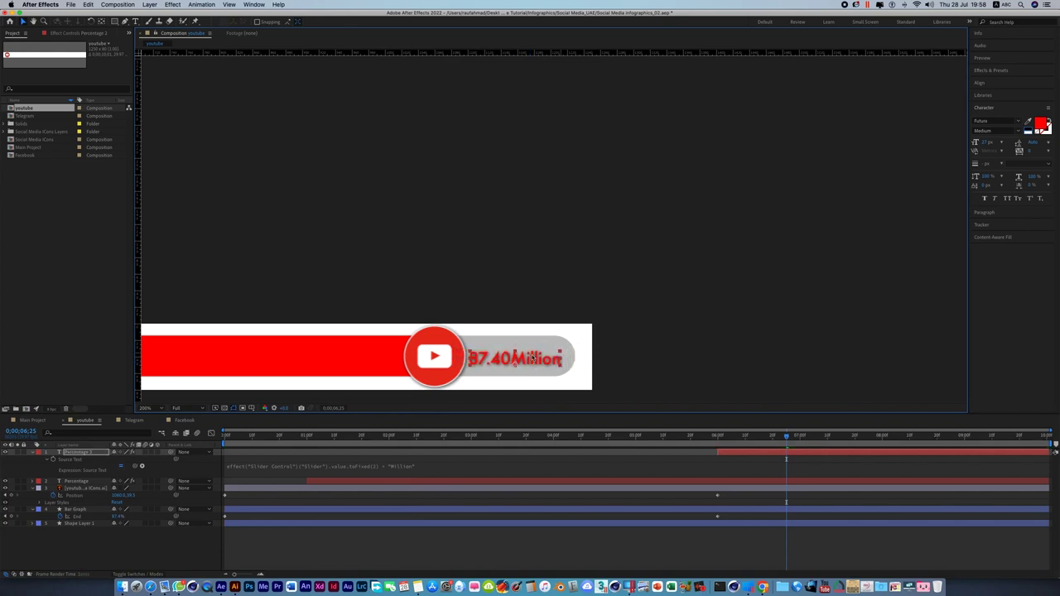
click(729, 291)
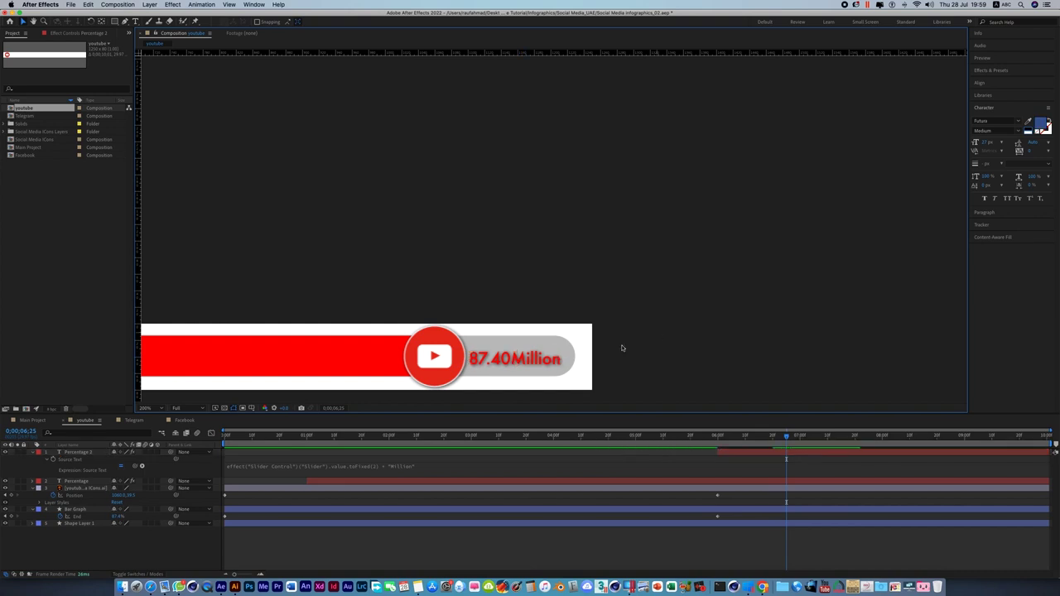
In the Telegram composition, append Million to Percentage 2's Source Text expression
double_click(25, 117)
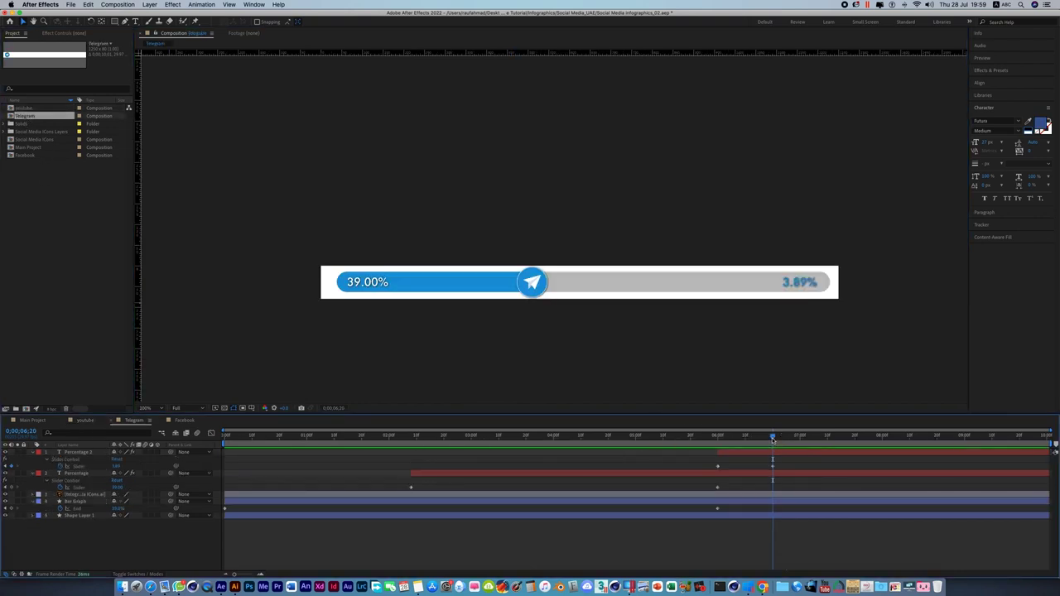
click(761, 453)
key(e)
key(e)
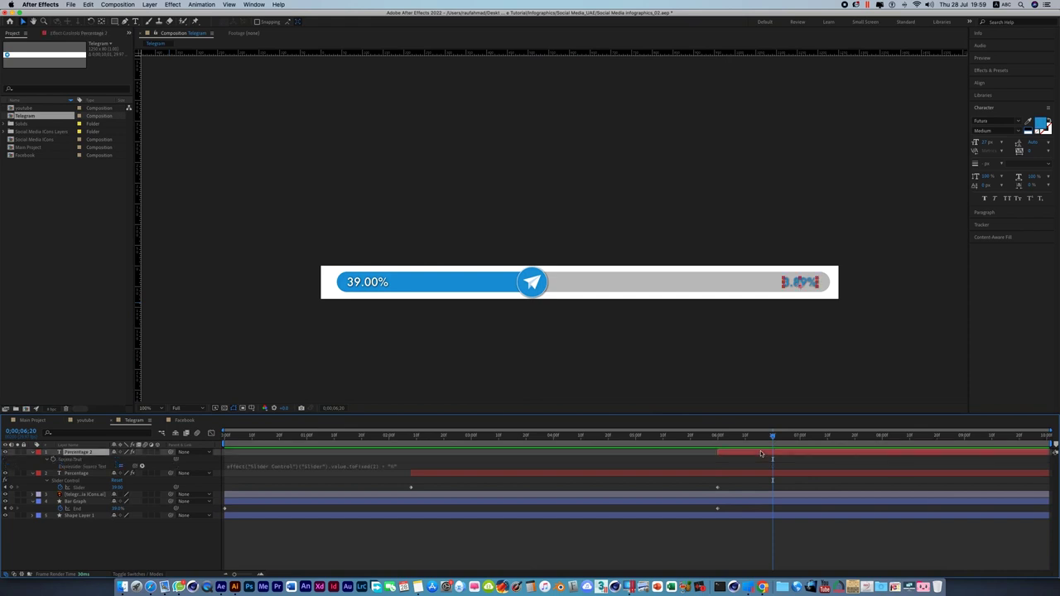
click(393, 468)
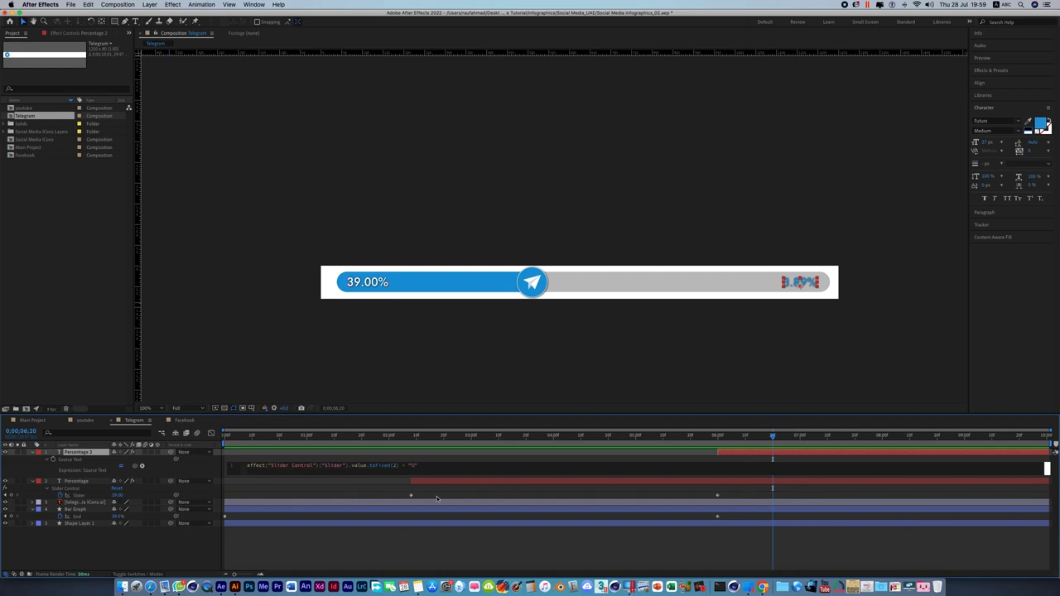
text(Mi)
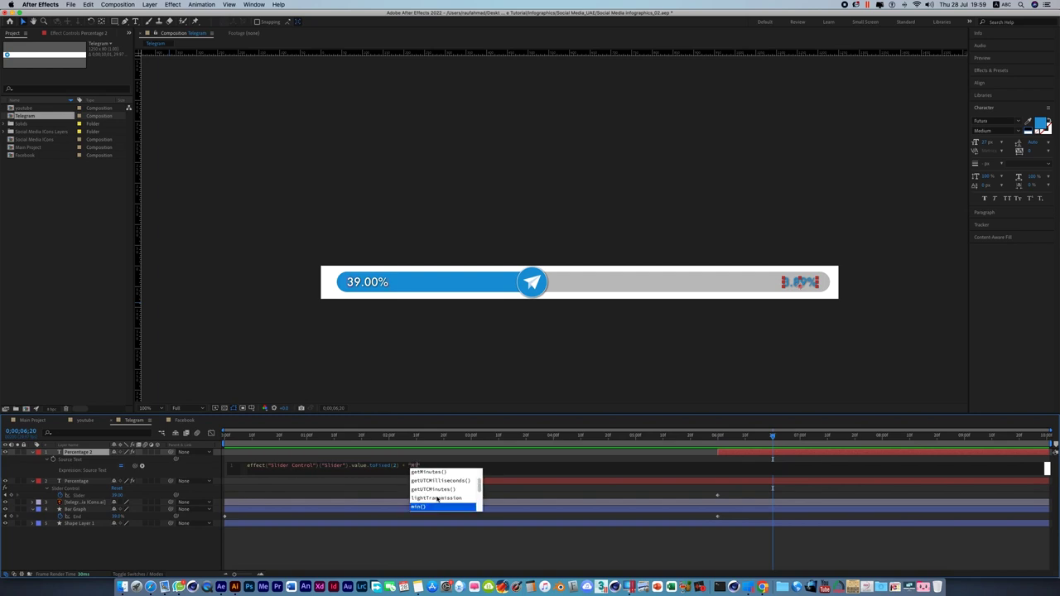
text(llion)
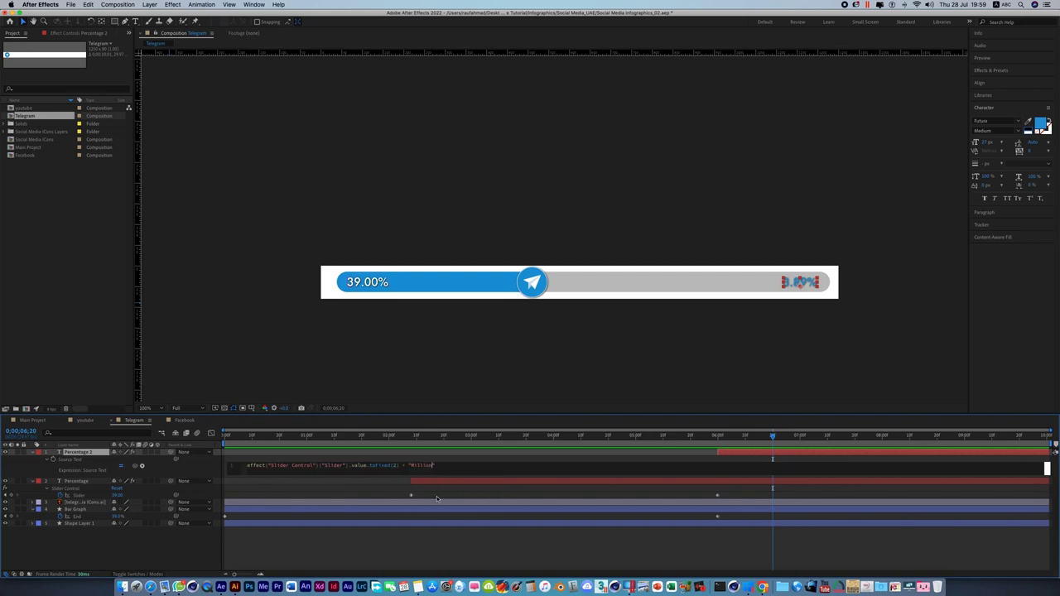
click(660, 372)
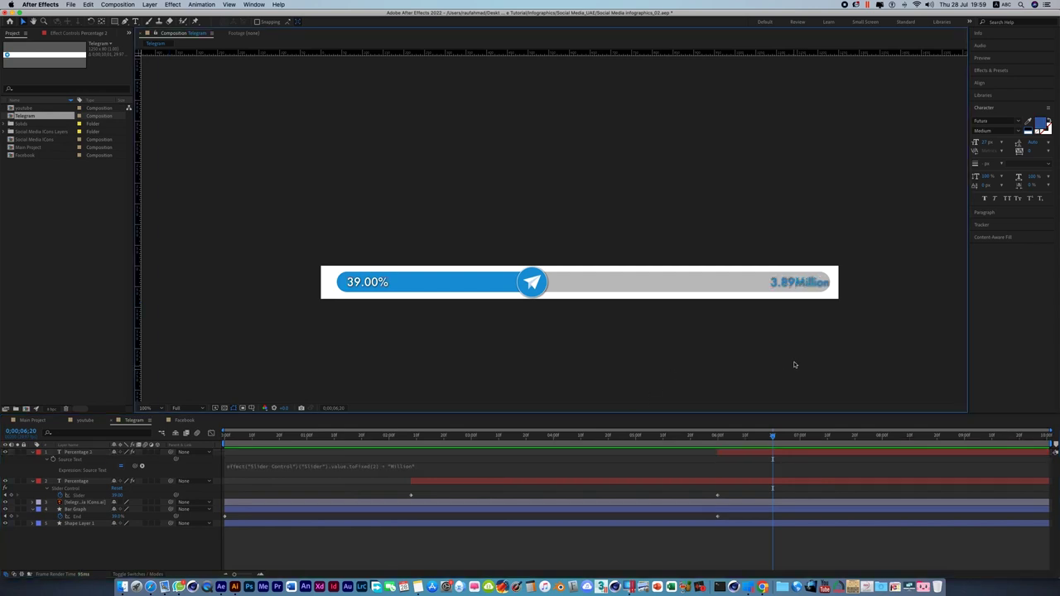
Nudge the 3.89Million label slightly left, then open the Facebook composition
drag(795, 288, 785, 290)
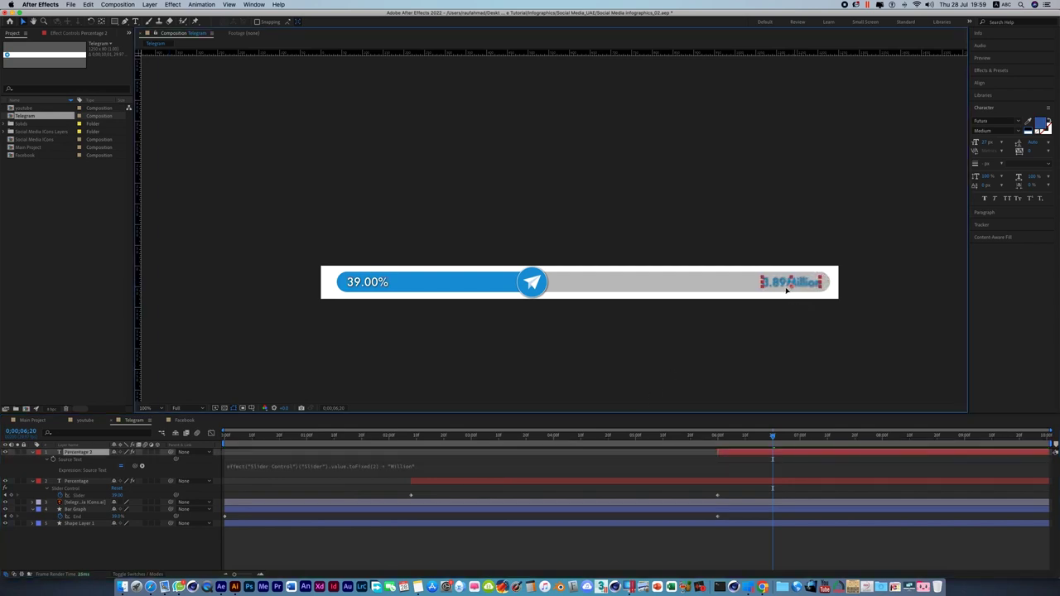
click(384, 372)
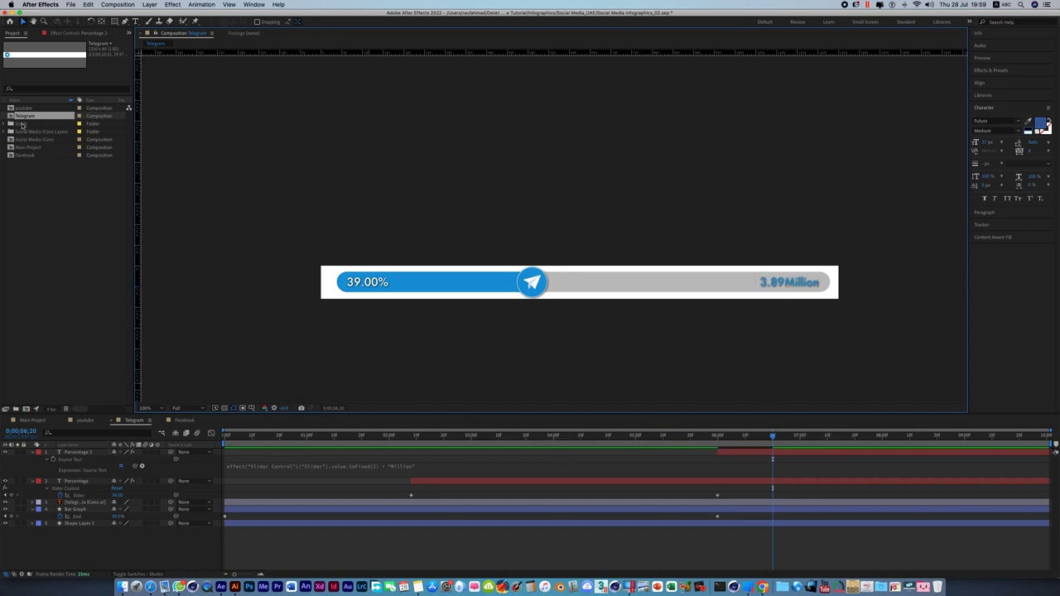
double_click(26, 155)
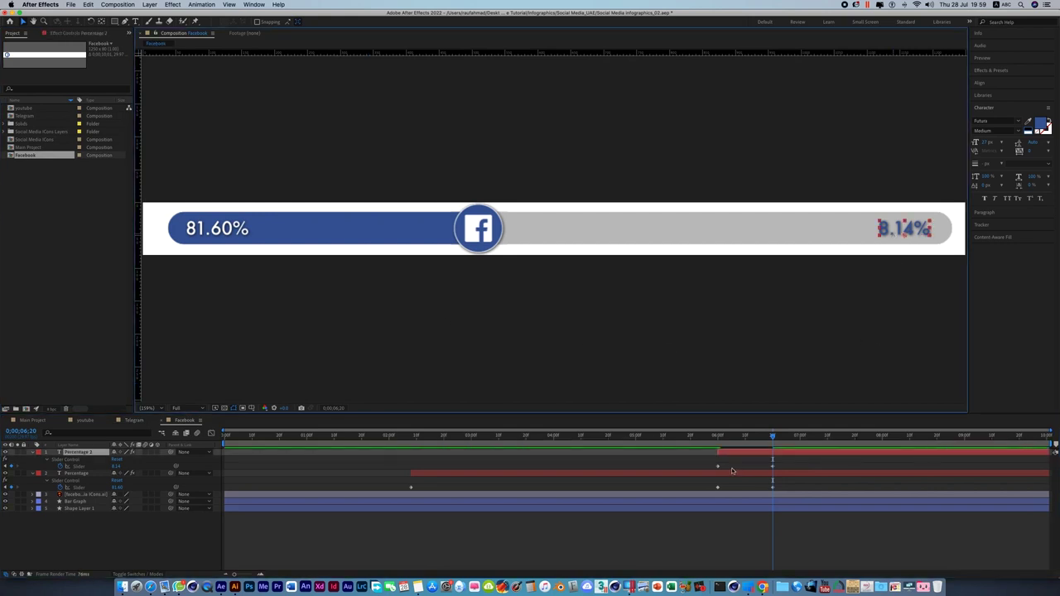
Replace the % sign with Million in Percentage 2's Source Text expression to show 8.14Million
key(e)
key(e)
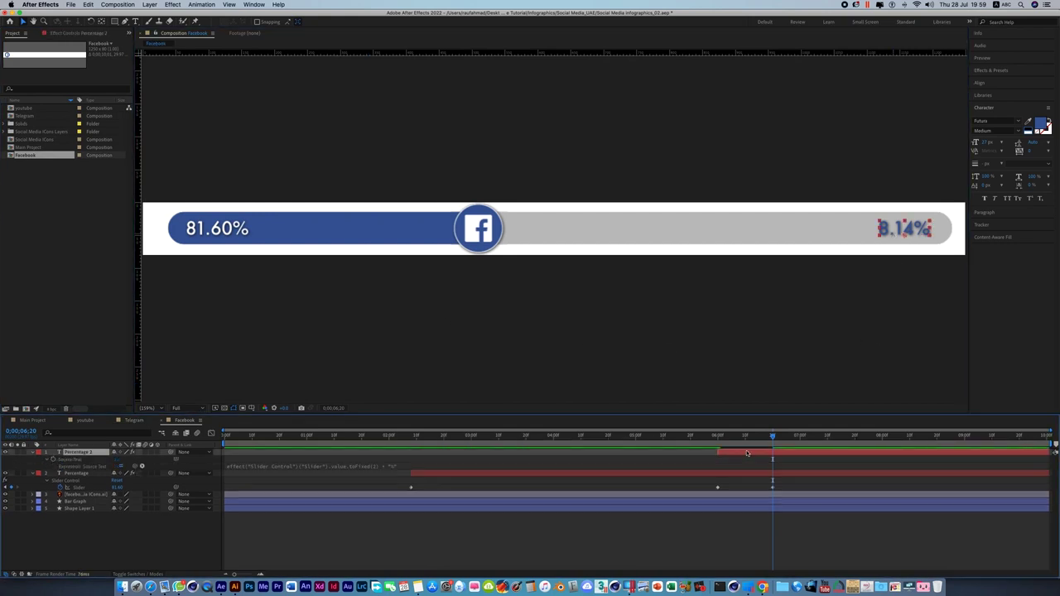
click(393, 468)
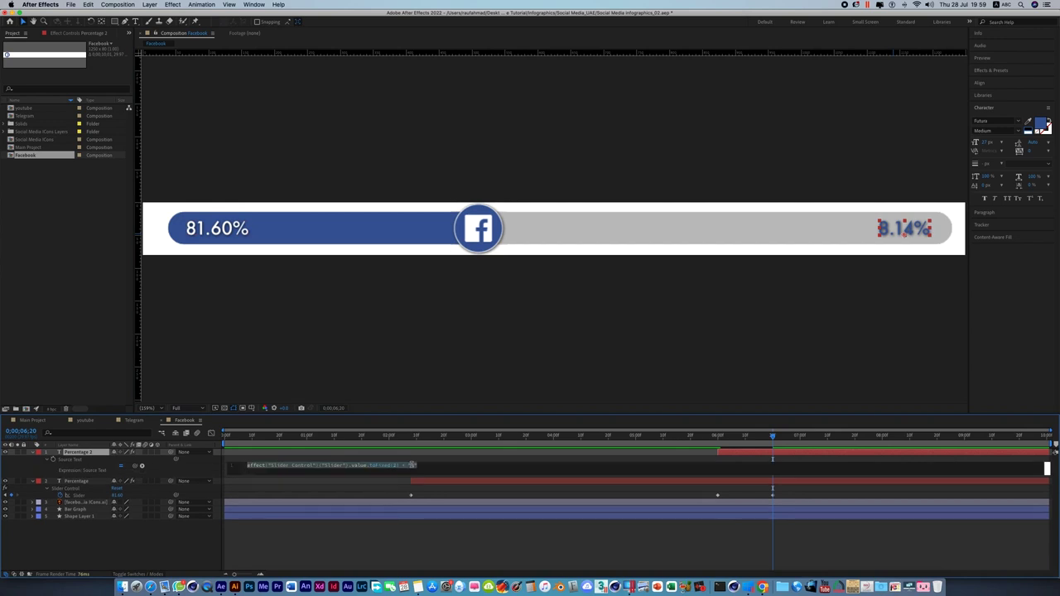
double_click(411, 465)
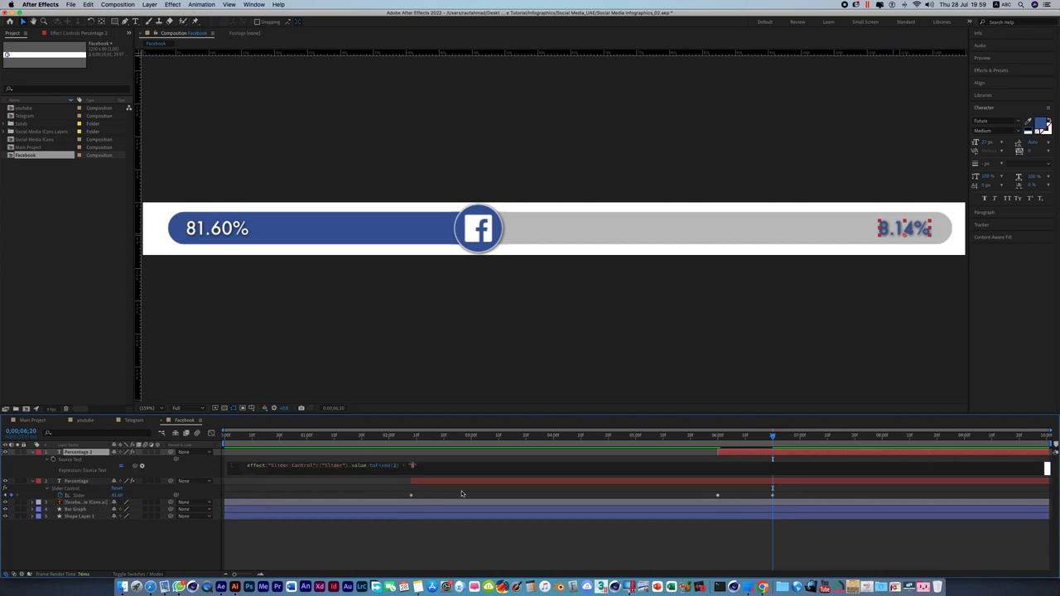
text(illion)
click(555, 375)
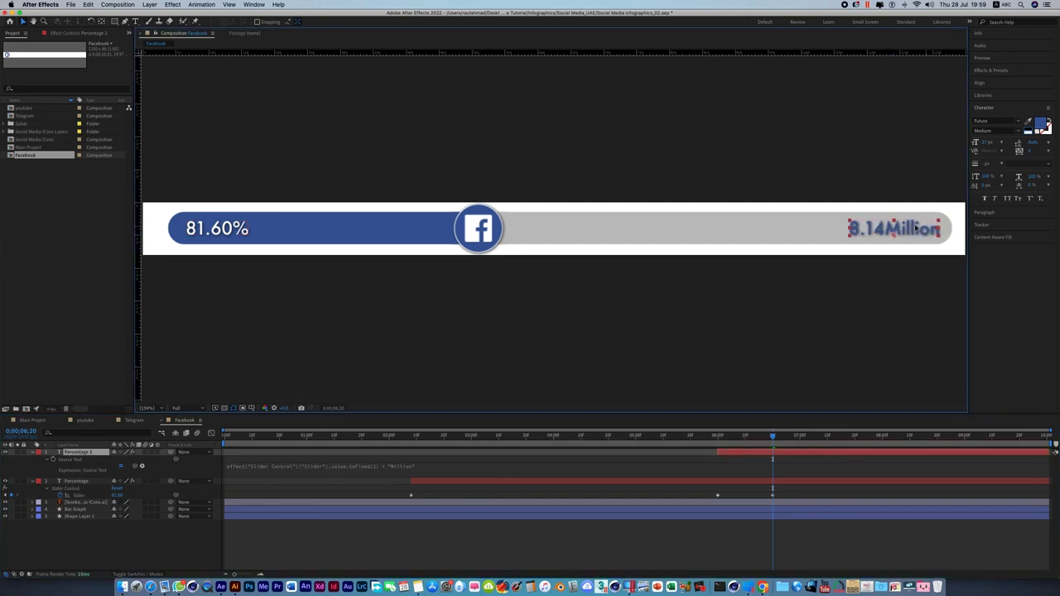
click(790, 339)
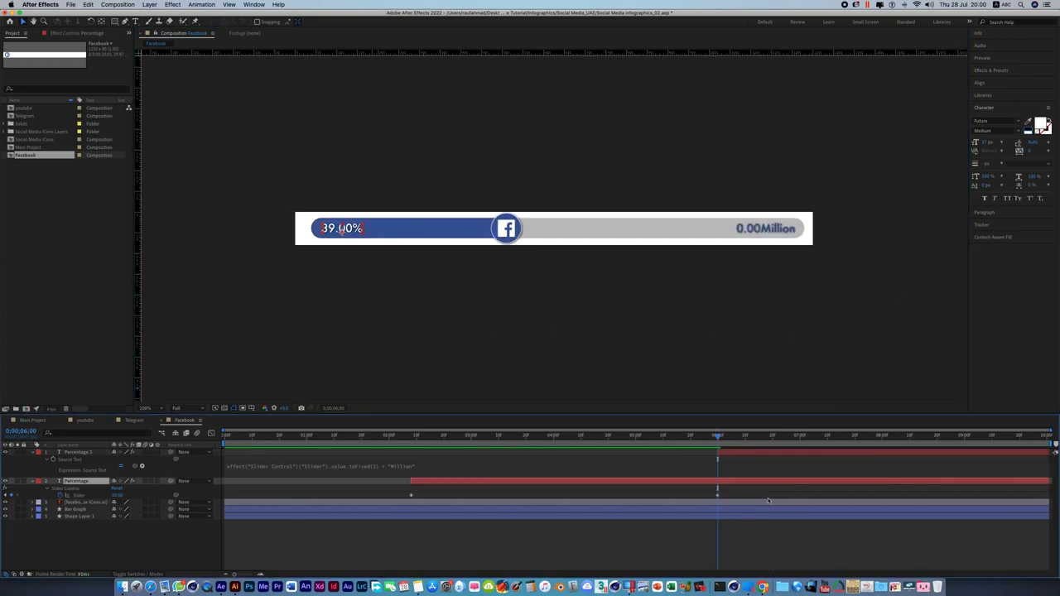
Lengthen the Bar Graph's final End keyframe and move the Facebook icon to the bar's right end
click(629, 384)
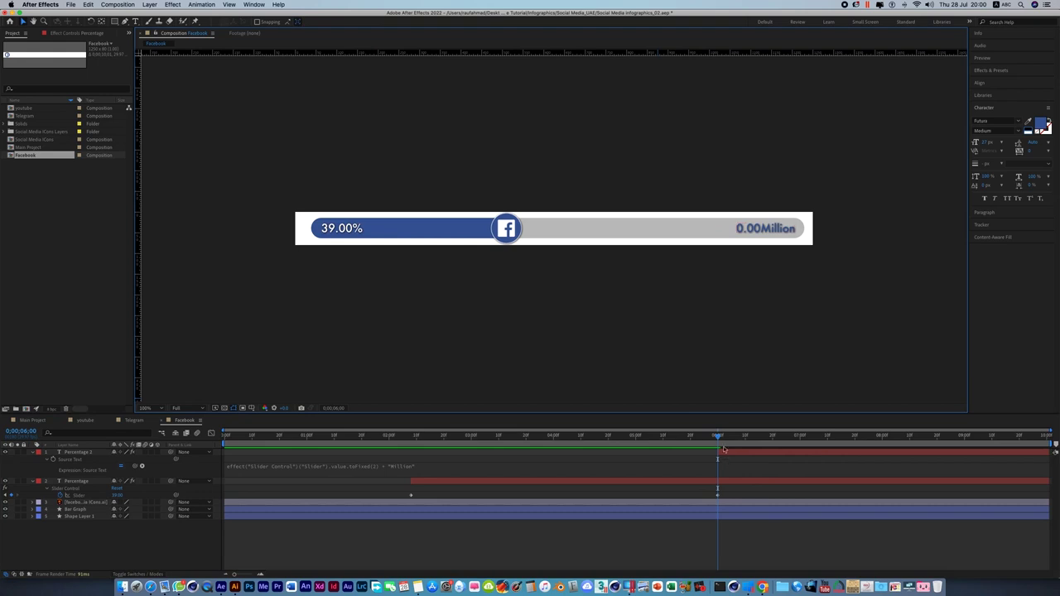
mouse_move(719, 439)
mouse_down()
mouse_move(731, 451)
mouse_move(414, 460)
mouse_up()
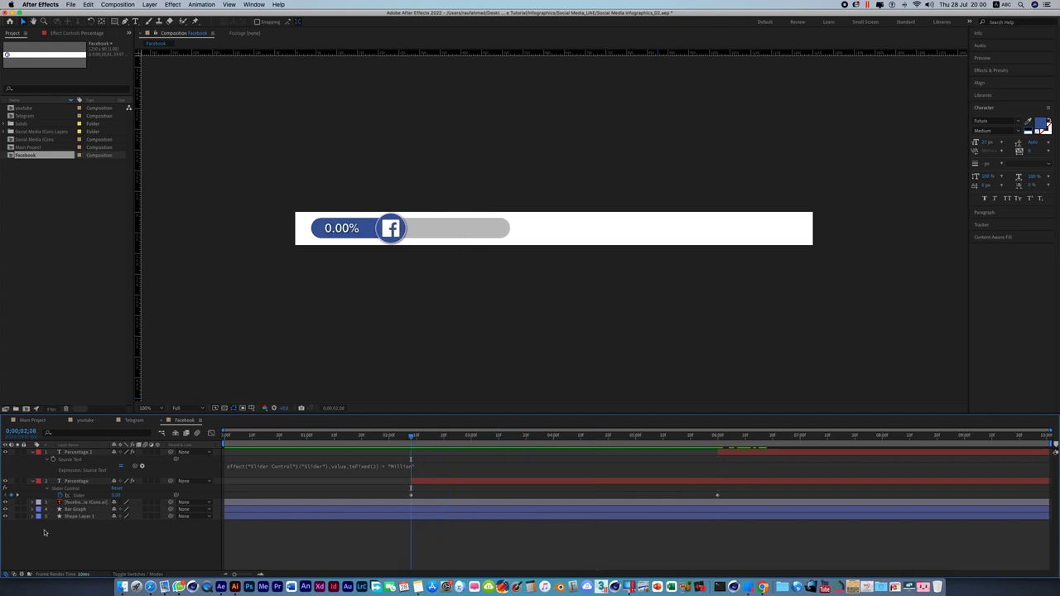
click(77, 510)
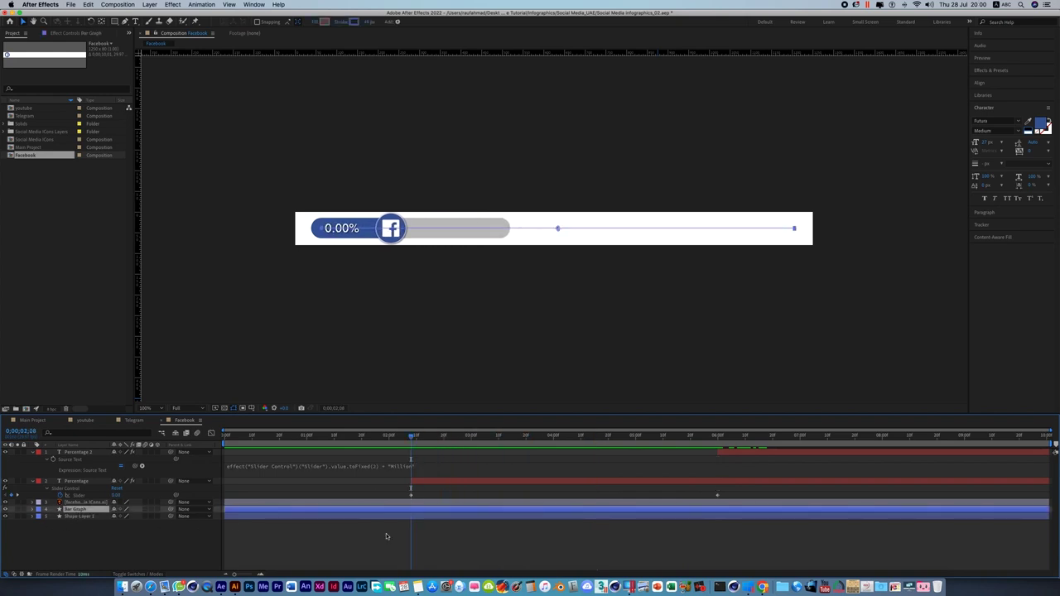
key(u)
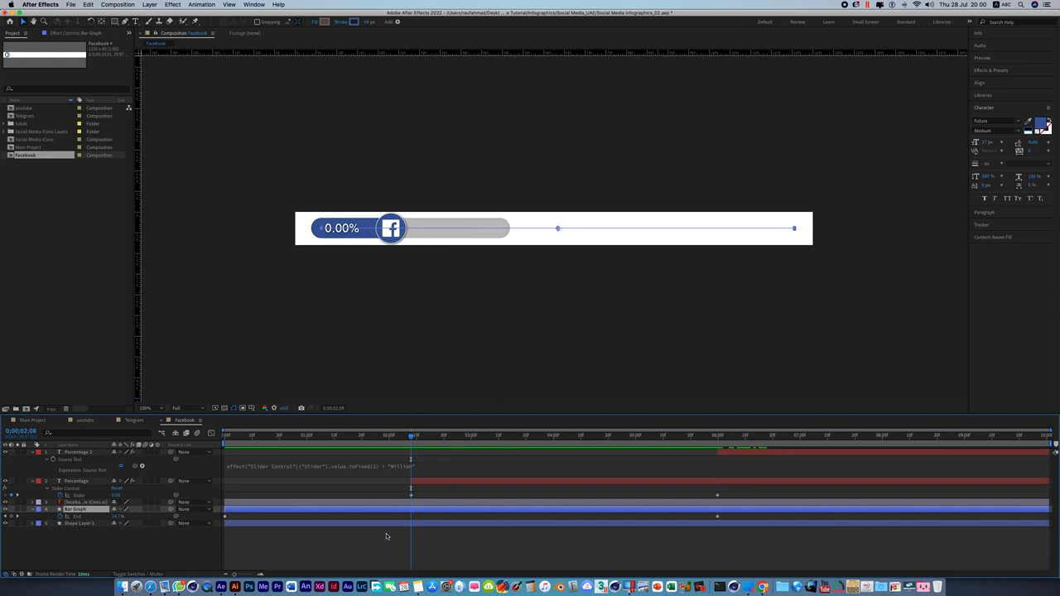
key(k)
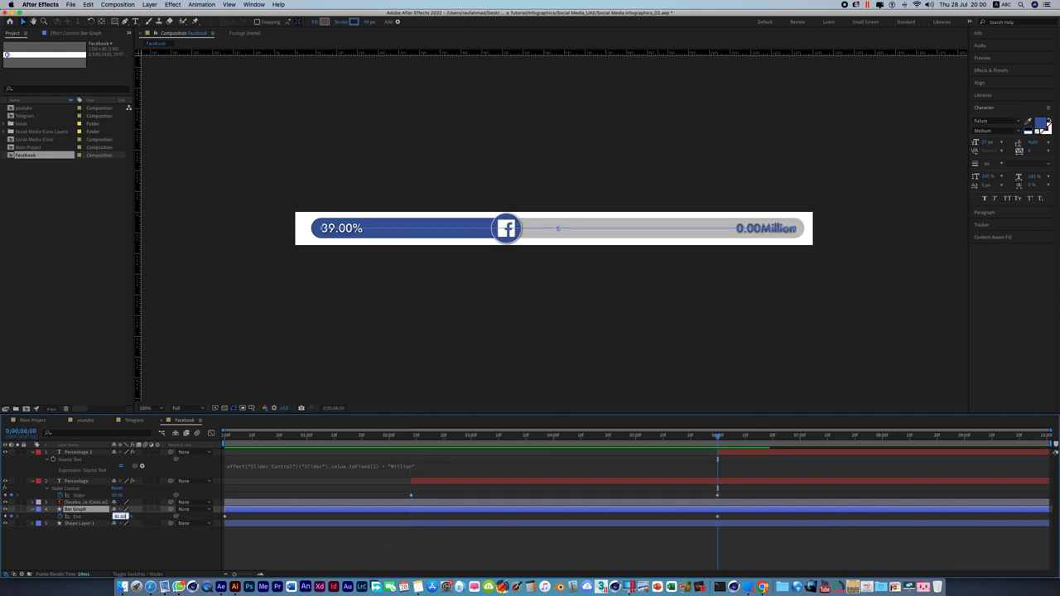
key(Return)
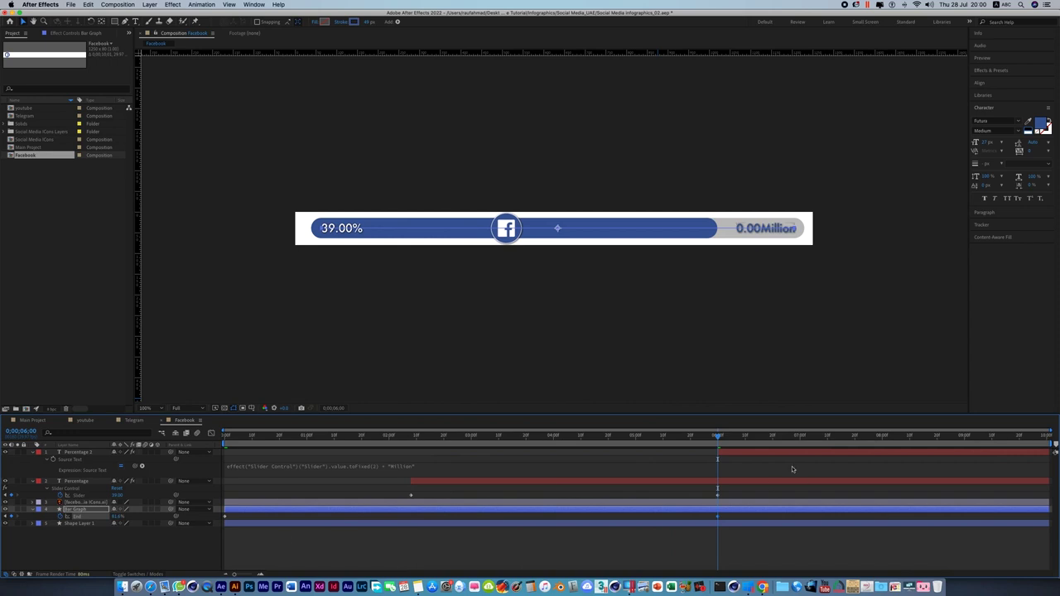
drag(522, 233, 726, 233)
Trim the Percentage layer to start where the bar begins growing, and check the preview
drag(718, 438, 329, 466)
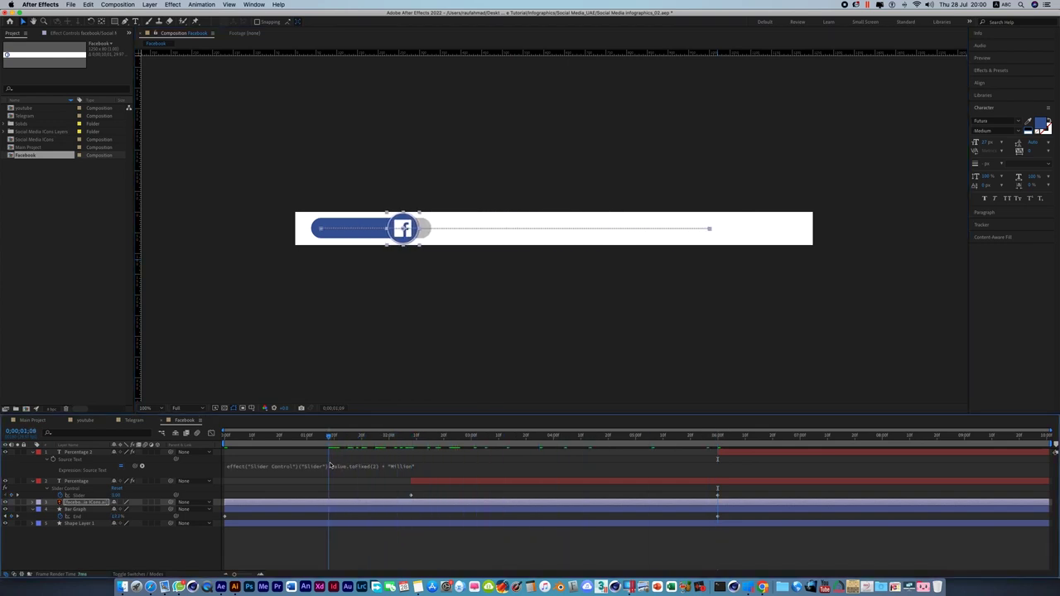
click(296, 480)
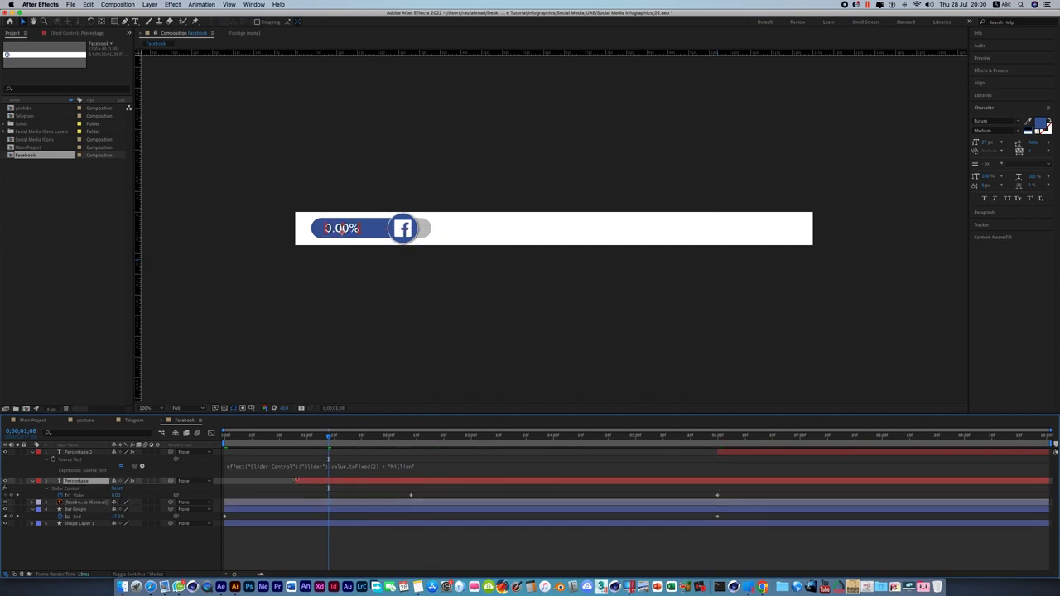
drag(330, 439, 314, 445)
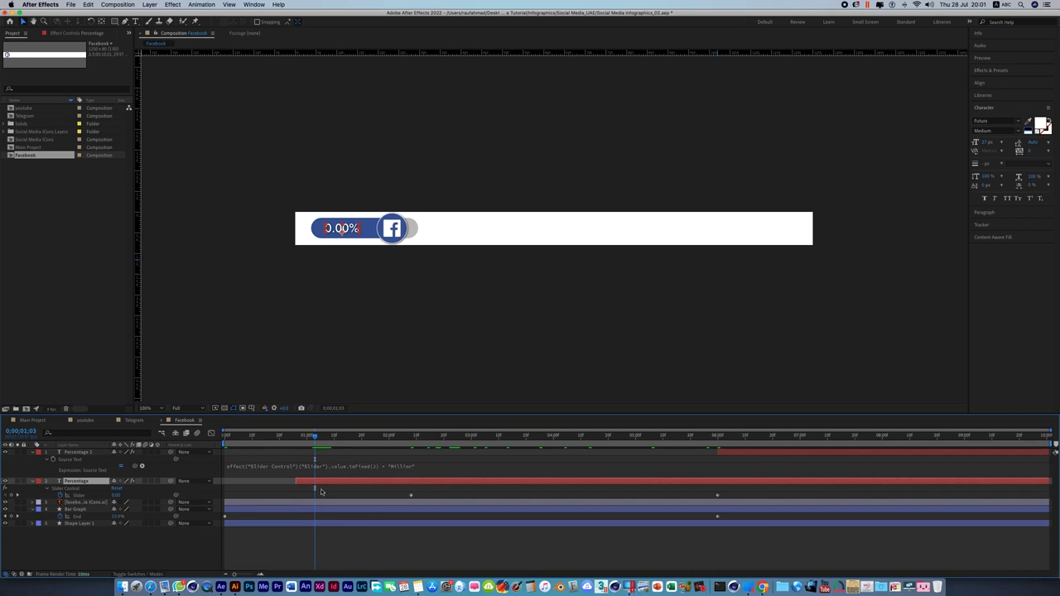
drag(296, 481, 310, 481)
click(411, 497)
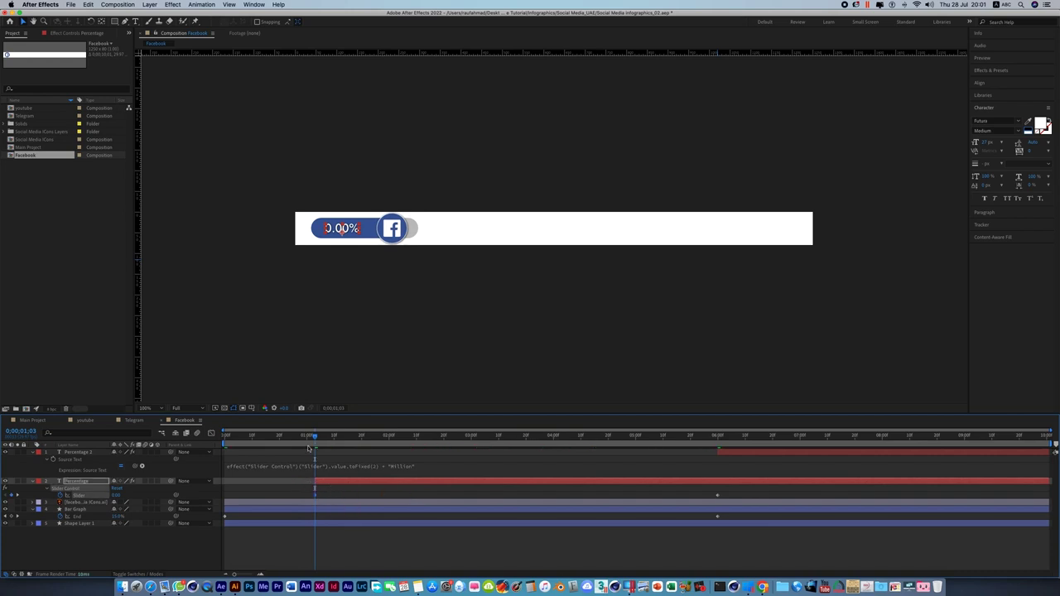
drag(321, 439, 299, 437)
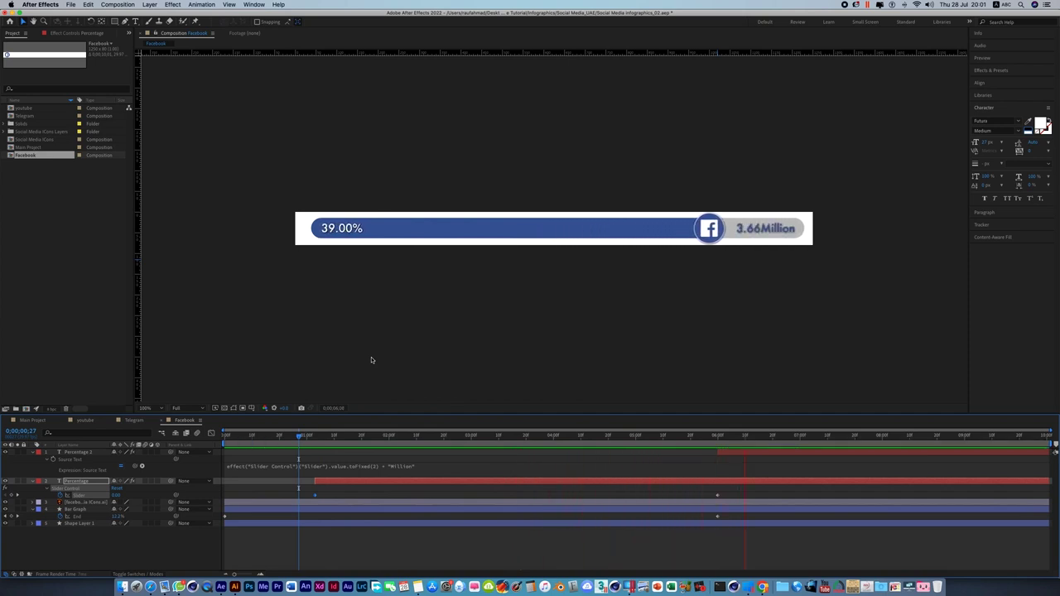
key(space)
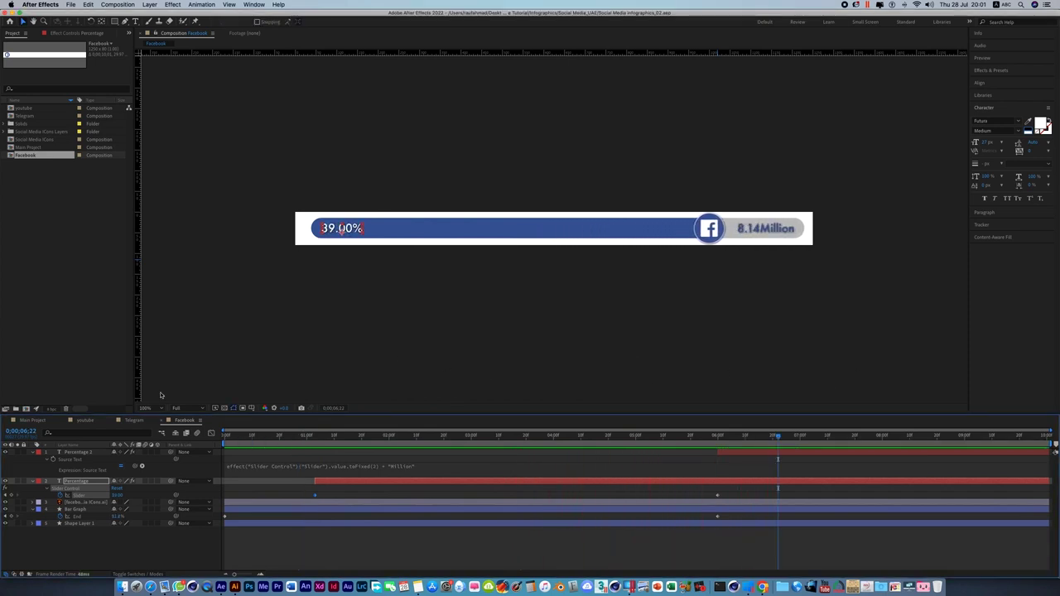
click(85, 346)
click(29, 156)
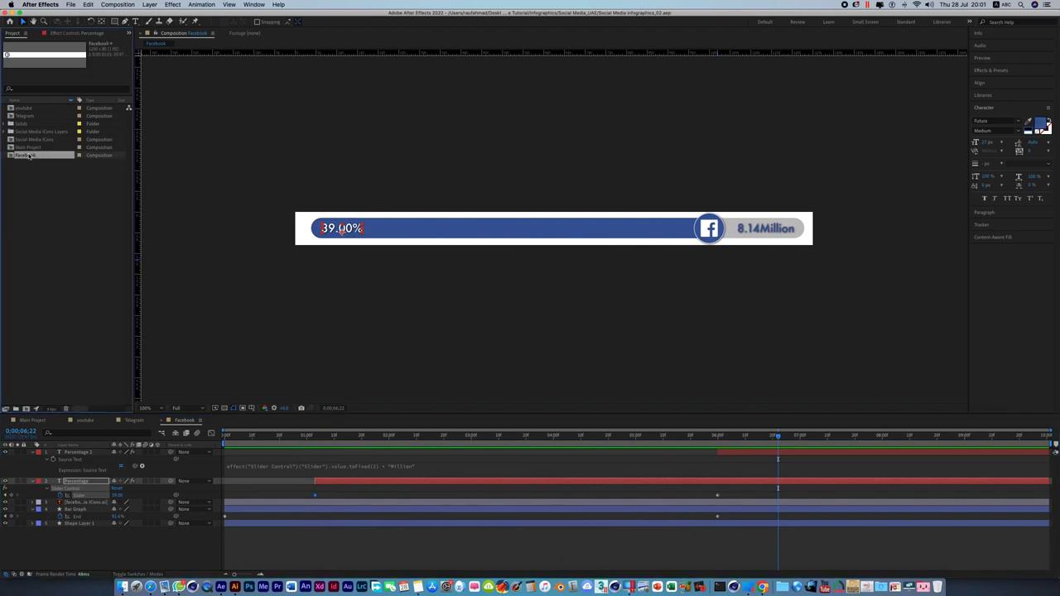
Duplicate the Facebook composition, rename the copy Twitter, and open it
click(89, 5)
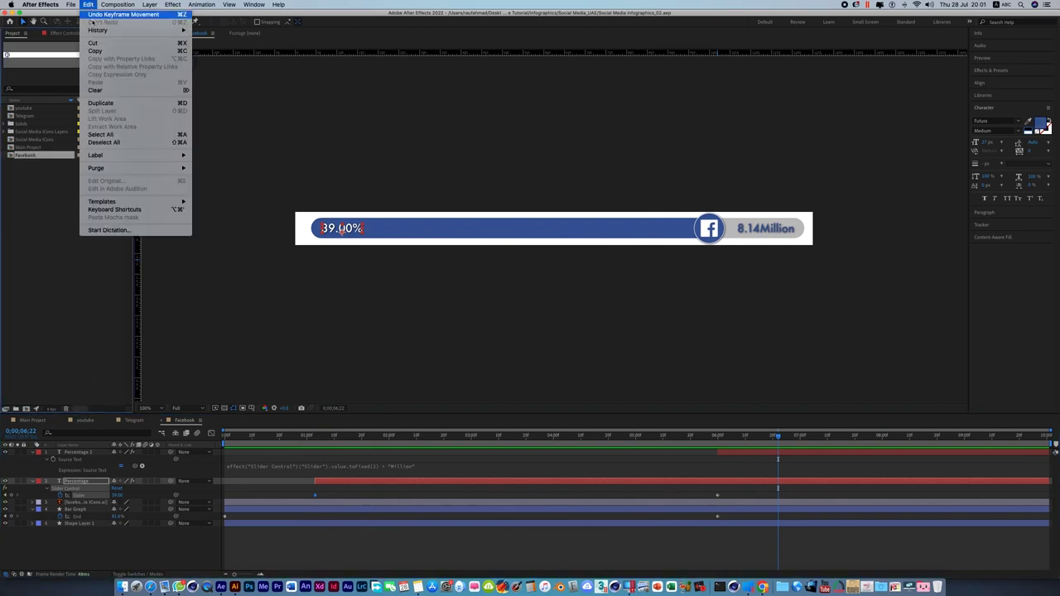
click(100, 103)
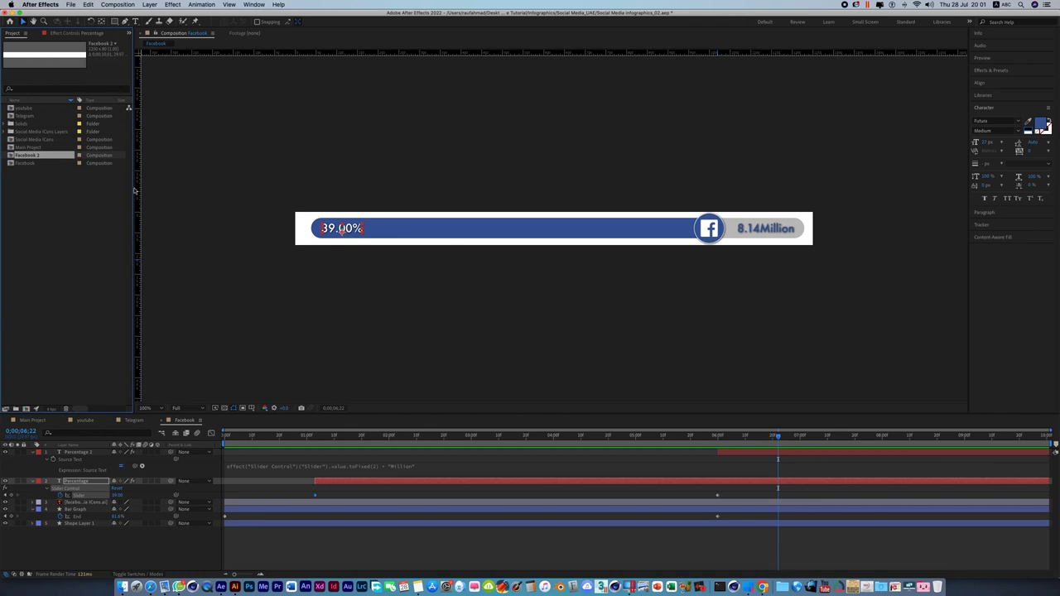
right_click(53, 157)
click(91, 271)
text(tter)
click(75, 247)
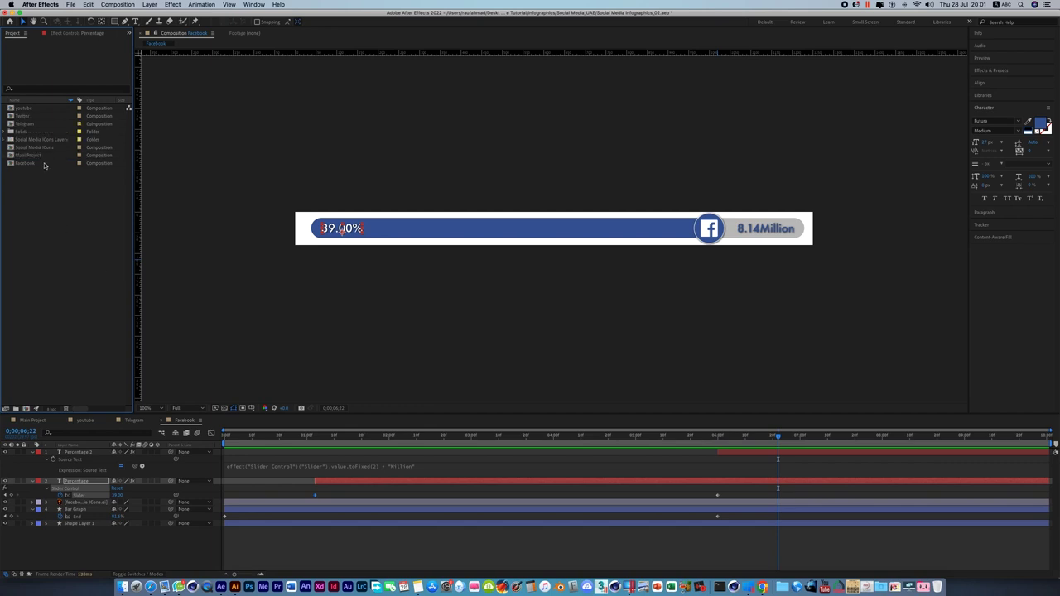
double_click(21, 116)
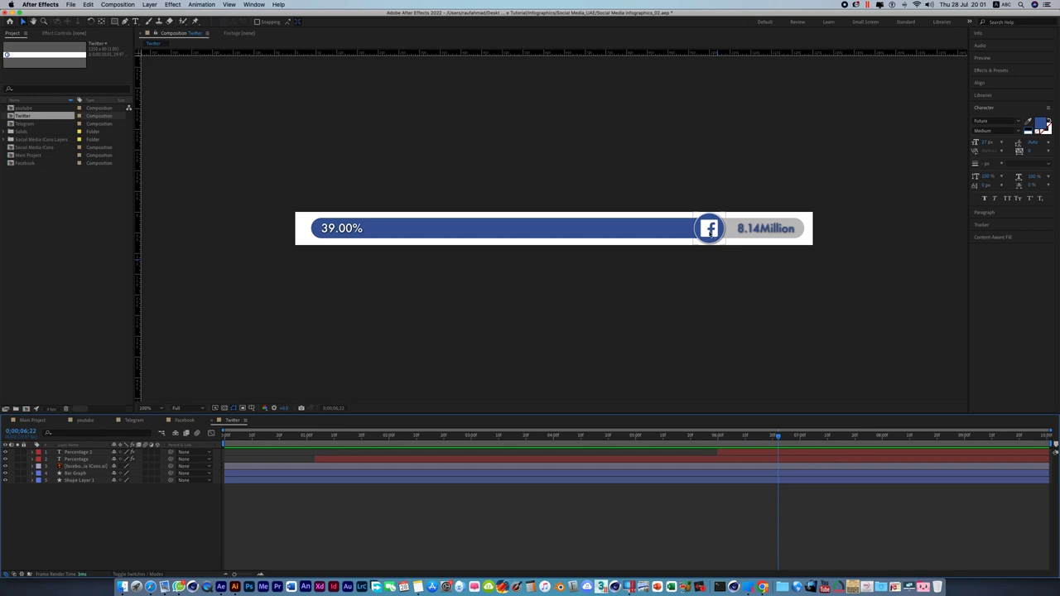
Replace the Facebook icon layer with the twitter icon art from the Social Media Icons Layers folder
click(721, 244)
key(p)
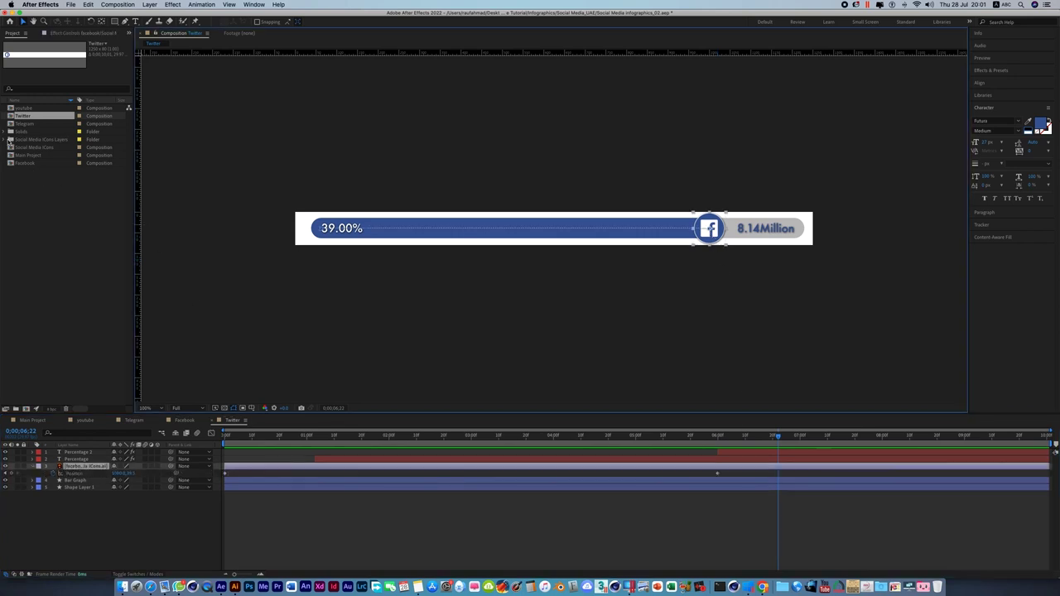
click(10, 139)
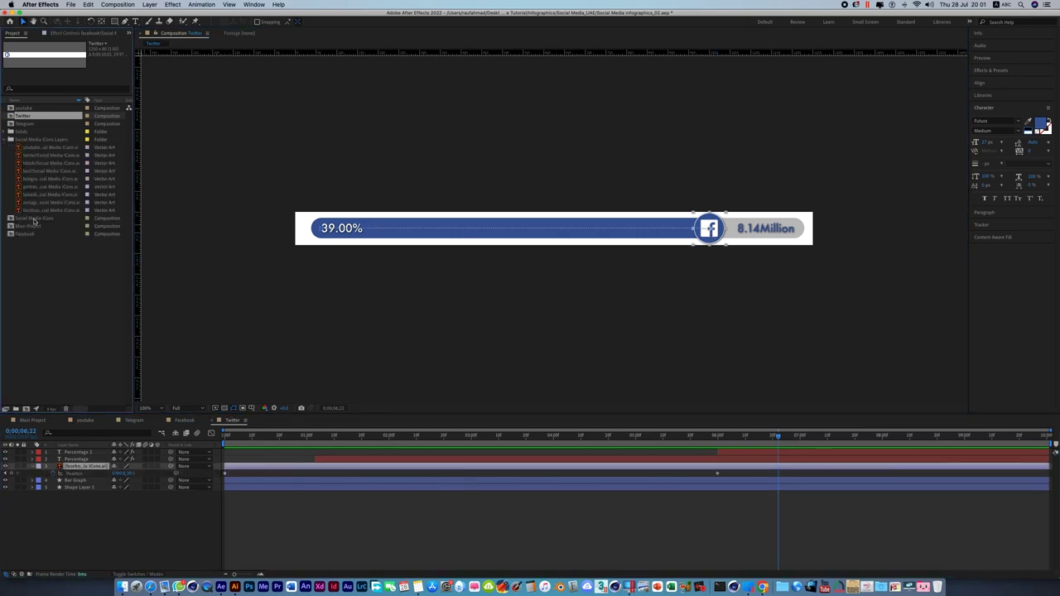
drag(37, 155, 89, 475)
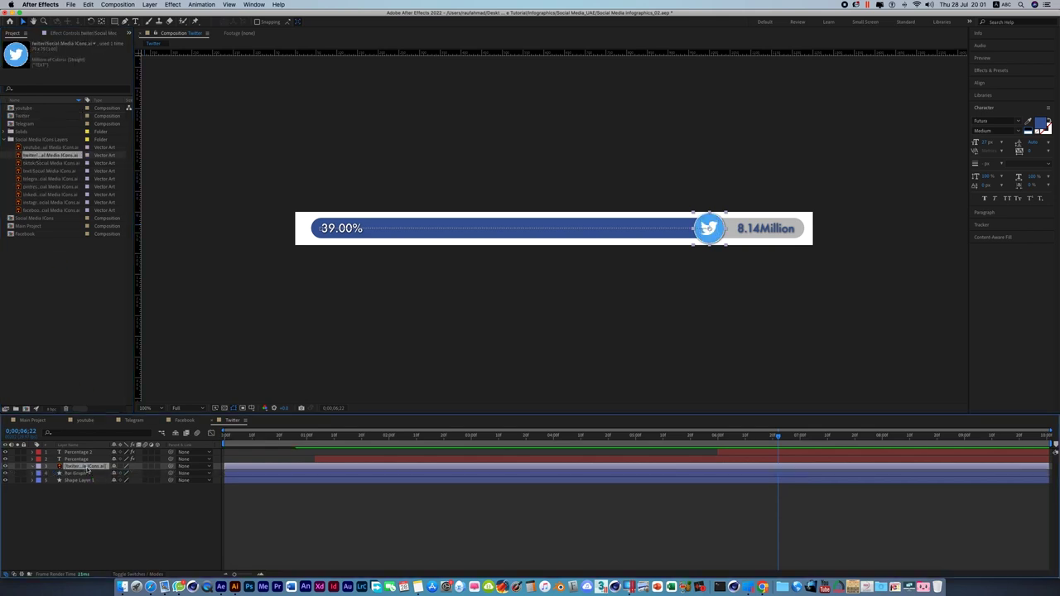
Recolour the Bar Graph stroke to Twitter blue #55ACEE sampled from the icon
click(456, 227)
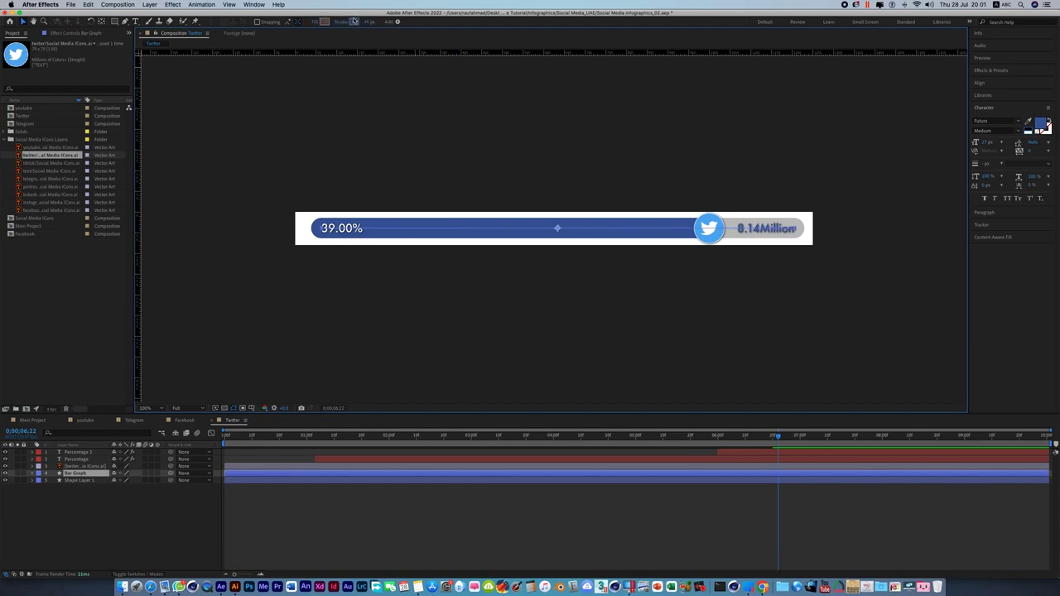
click(354, 20)
drag(738, 151, 562, 152)
click(562, 152)
click(710, 222)
click(575, 110)
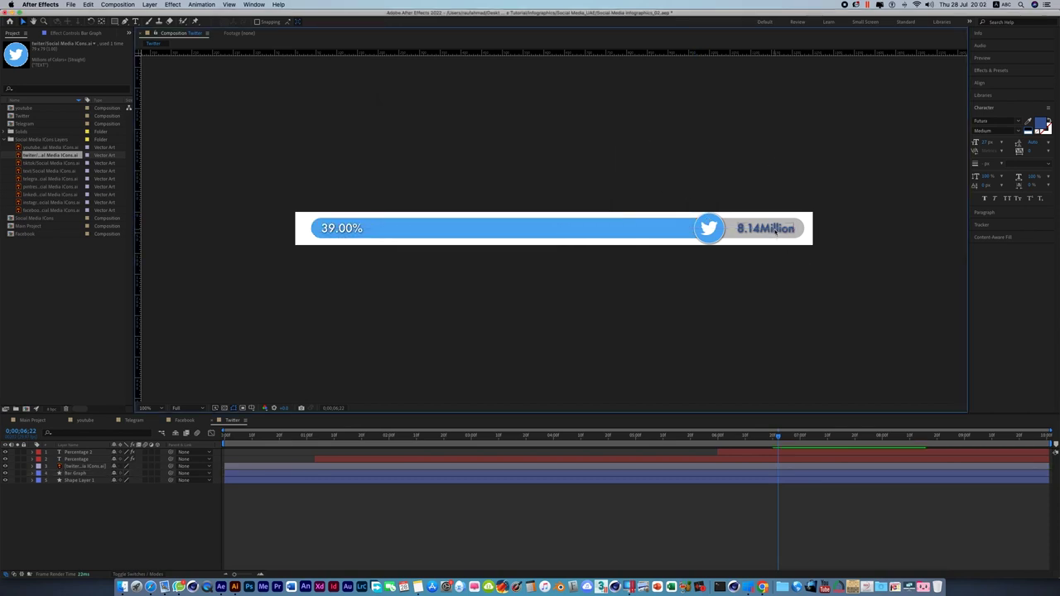
click(776, 231)
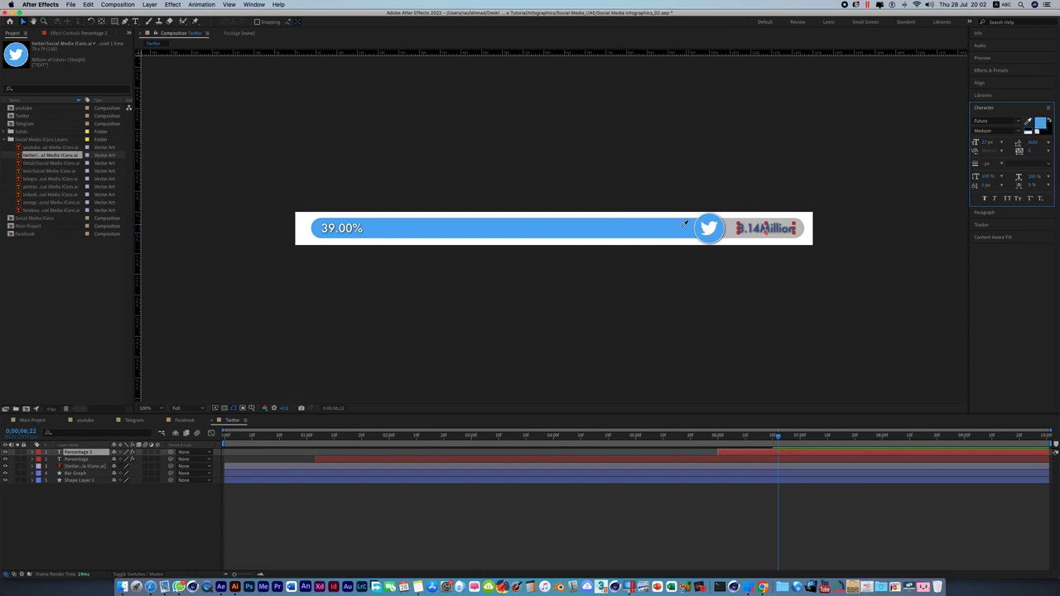
click(444, 250)
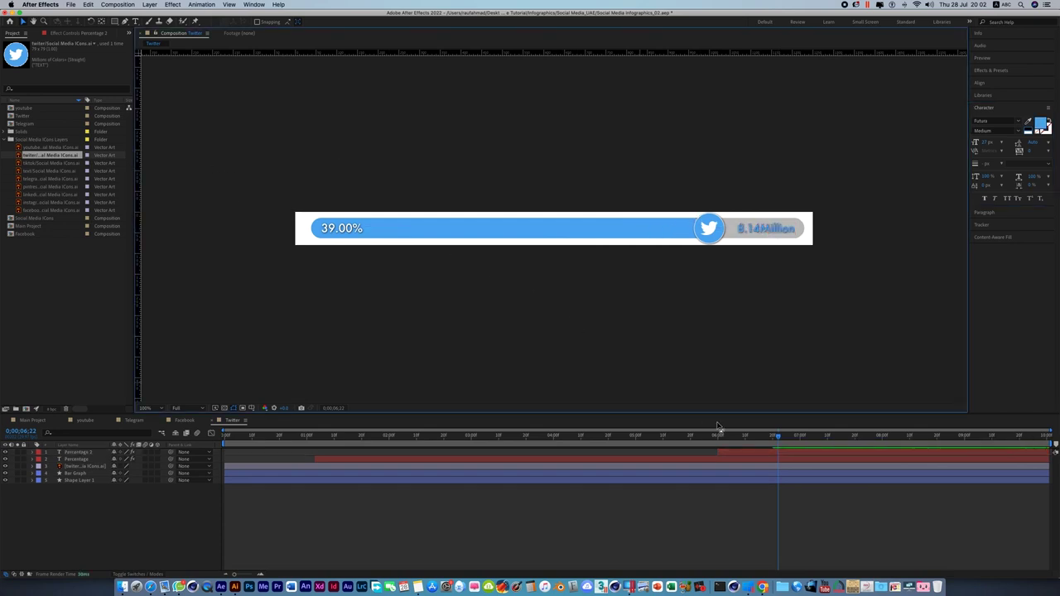
click(680, 474)
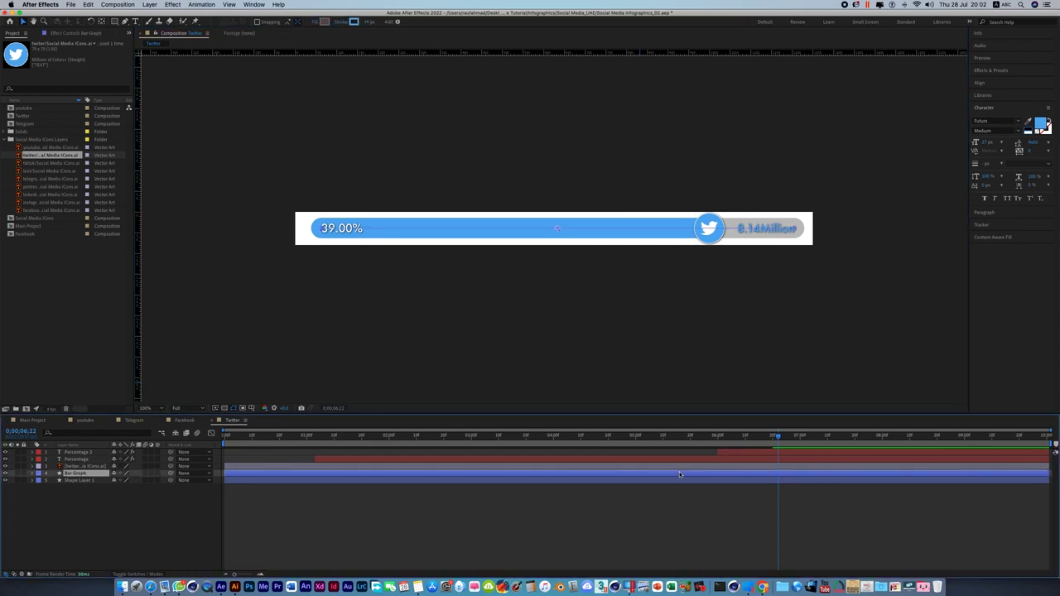
Lower the bar's final End keyframe value so the blue fill stops about halfway
key(u)
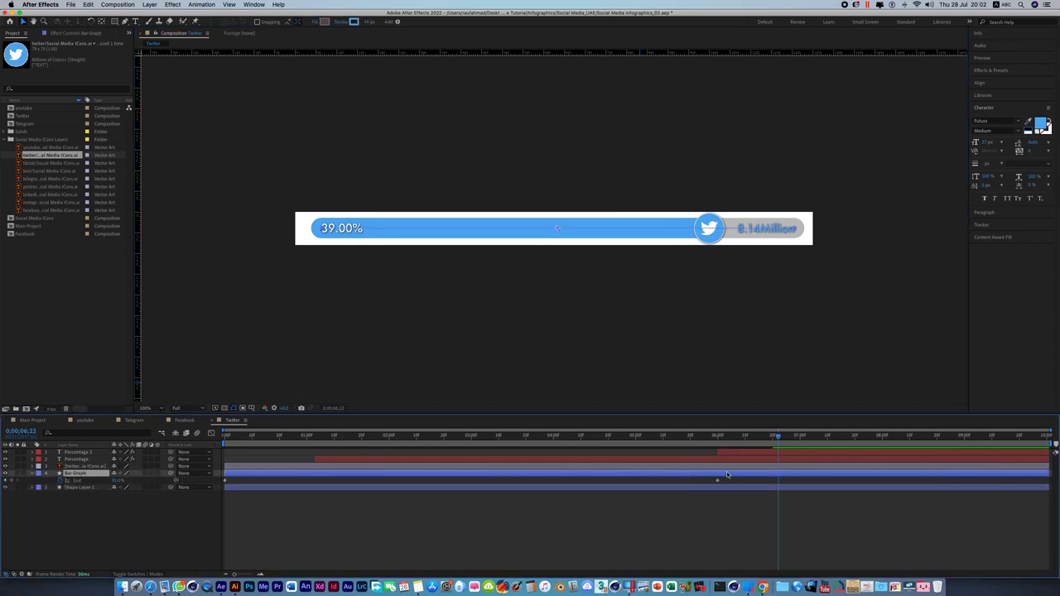
drag(779, 437, 718, 450)
click(118, 481)
text(0)
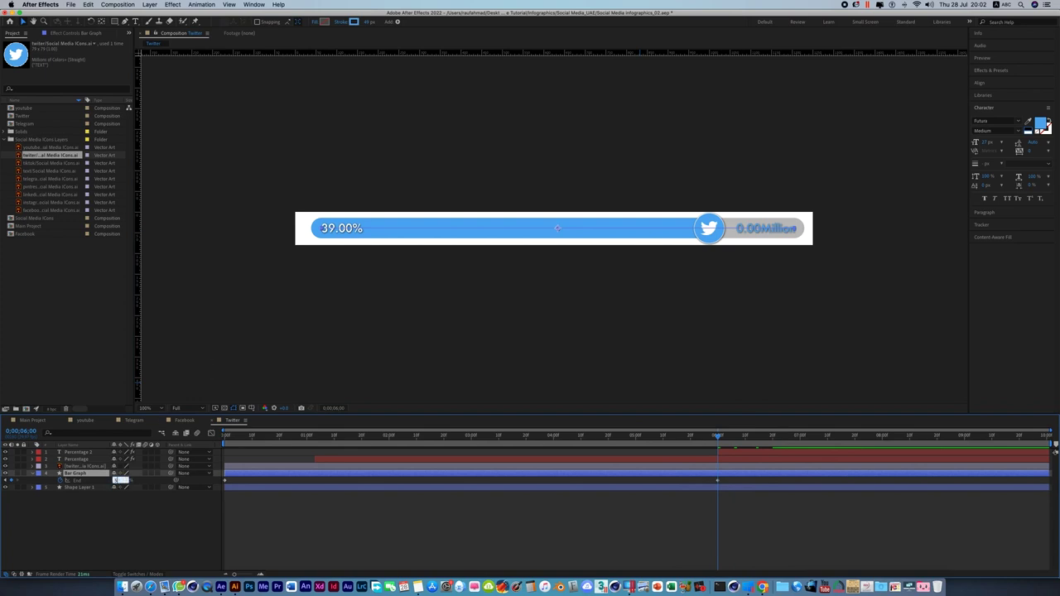
key(Return)
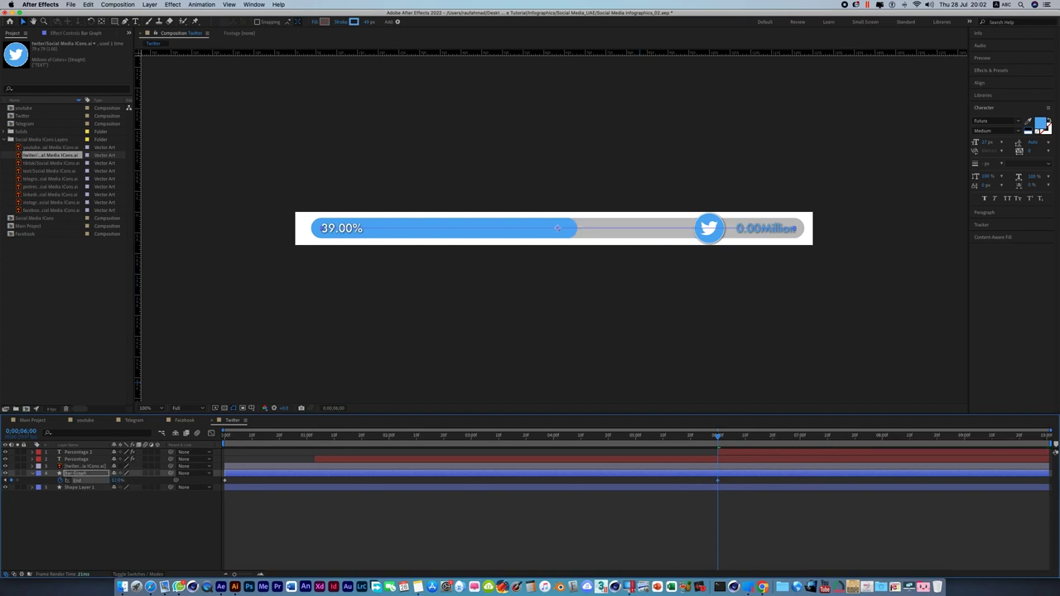
click(83, 460)
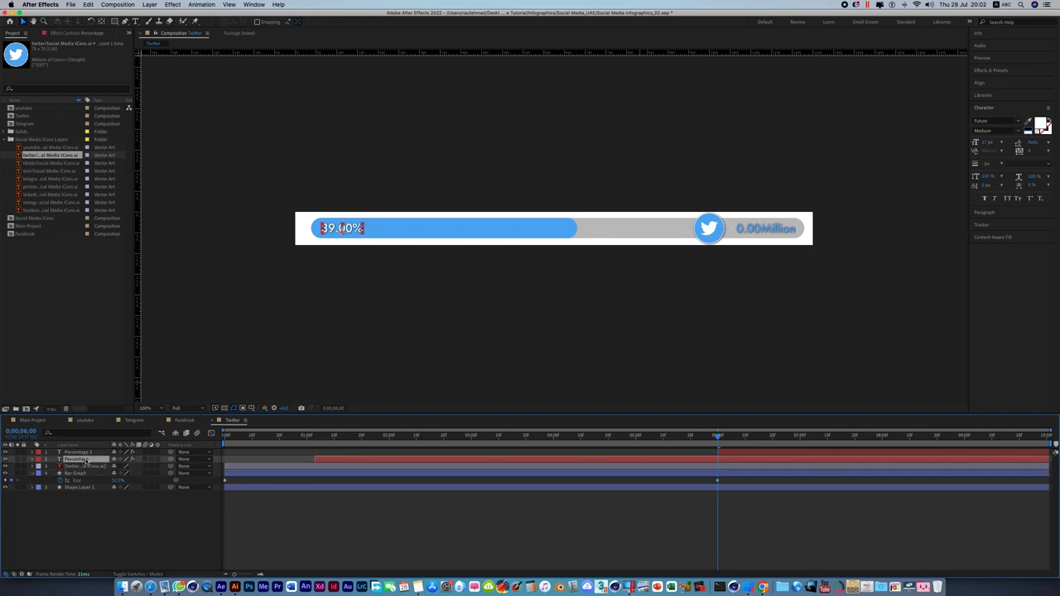
Set the Percentage counter's final slider value to 52.00
shift+click(87, 453)
key(u)
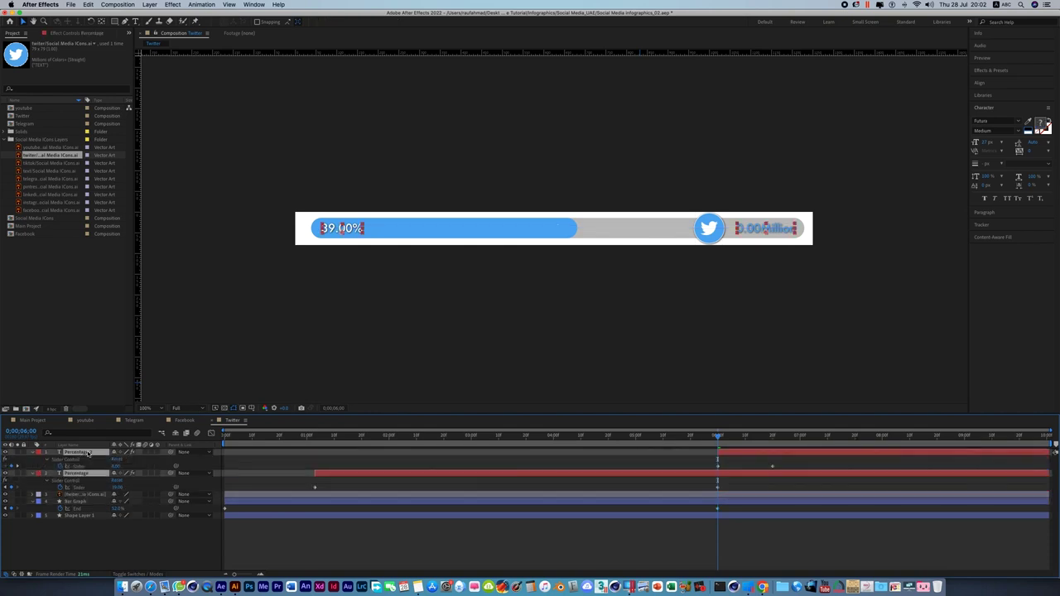
click(117, 487)
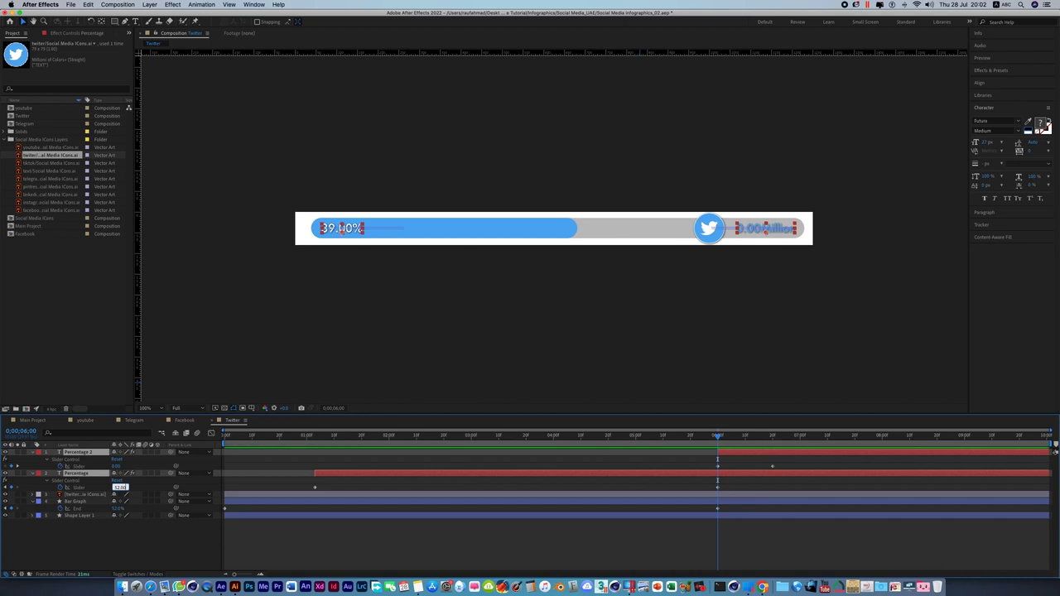
key(Return)
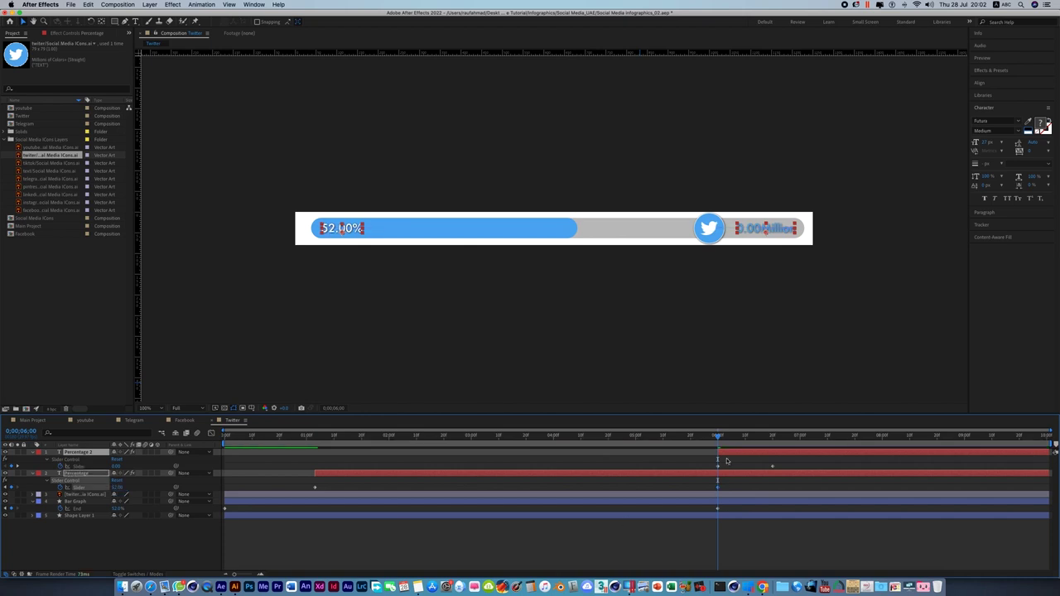
Set the Million counter's final value to 5.17 and return to the 6-second keyframe
drag(717, 436, 774, 445)
click(120, 466)
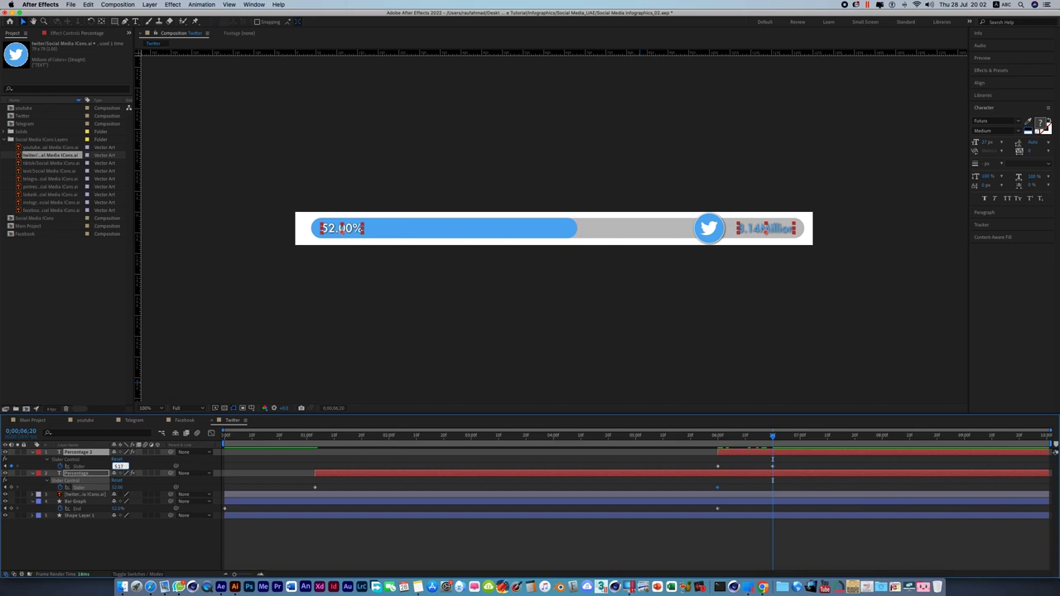
key(Return)
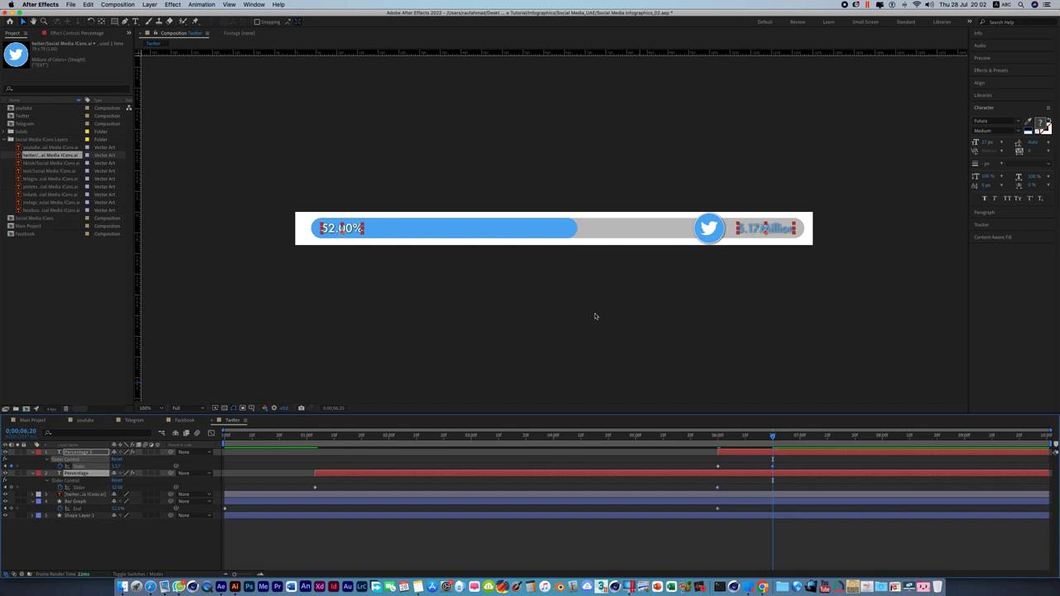
click(595, 315)
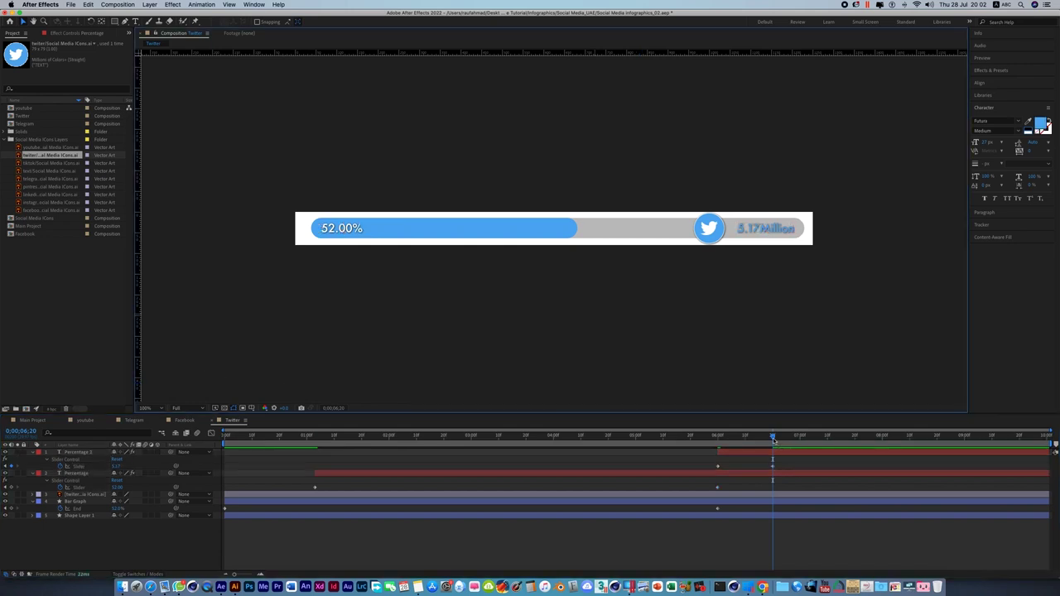
drag(774, 441, 724, 447)
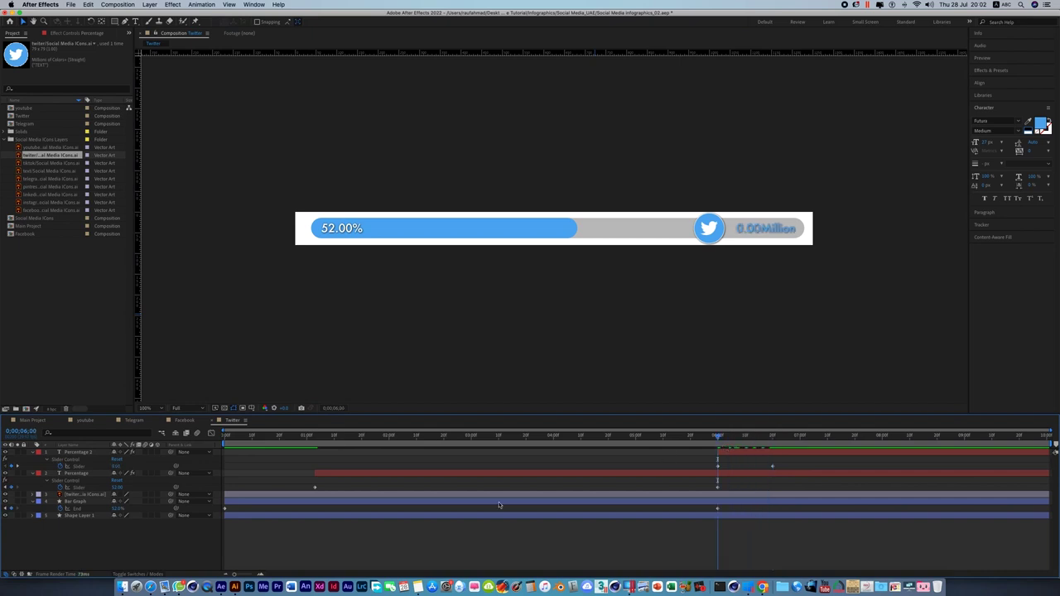
Move the Twitter icon to the blue bar's end and make the percentage start from 0.00%
click(717, 233)
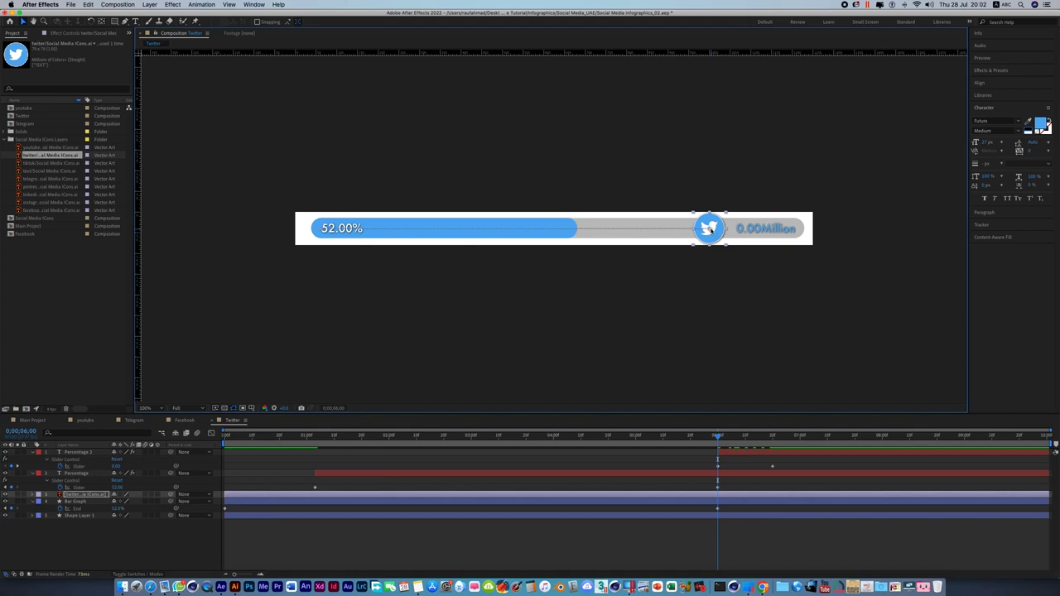
drag(710, 230, 578, 240)
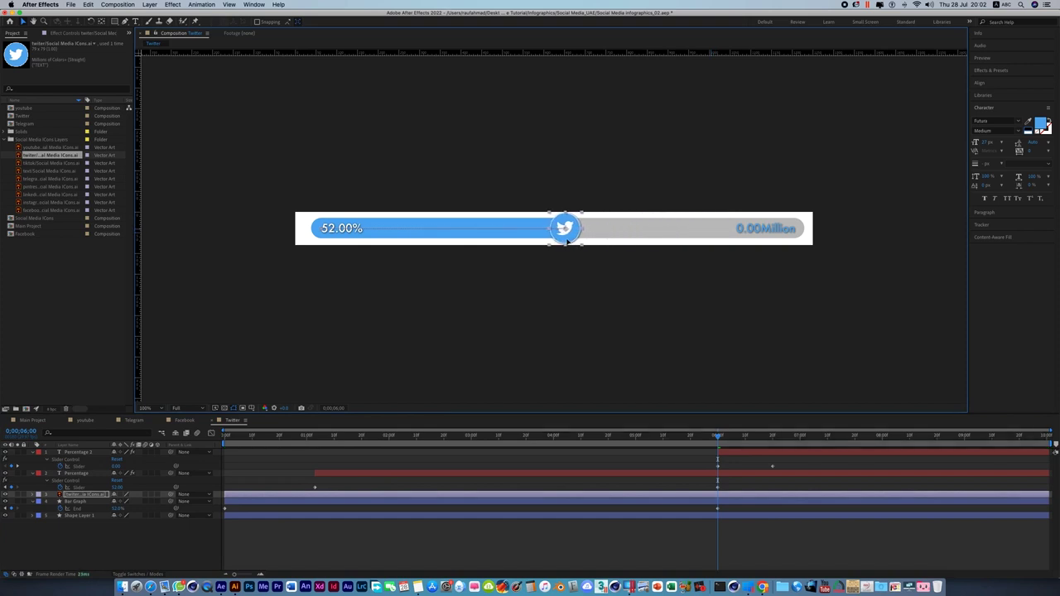
mouse_move(719, 436)
mouse_down()
mouse_move(367, 461)
mouse_move(376, 449)
mouse_up()
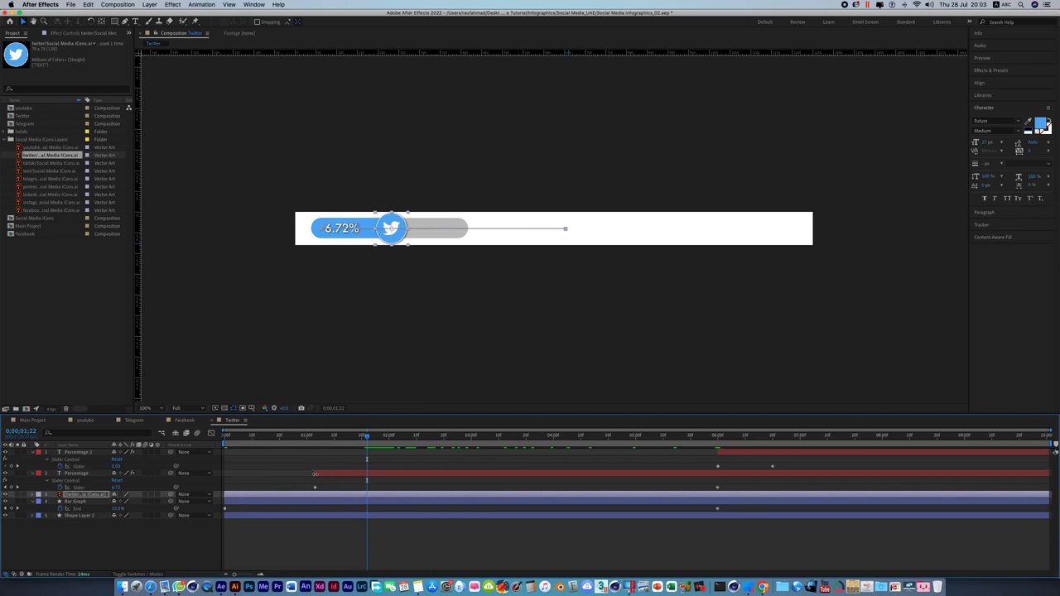
click(315, 474)
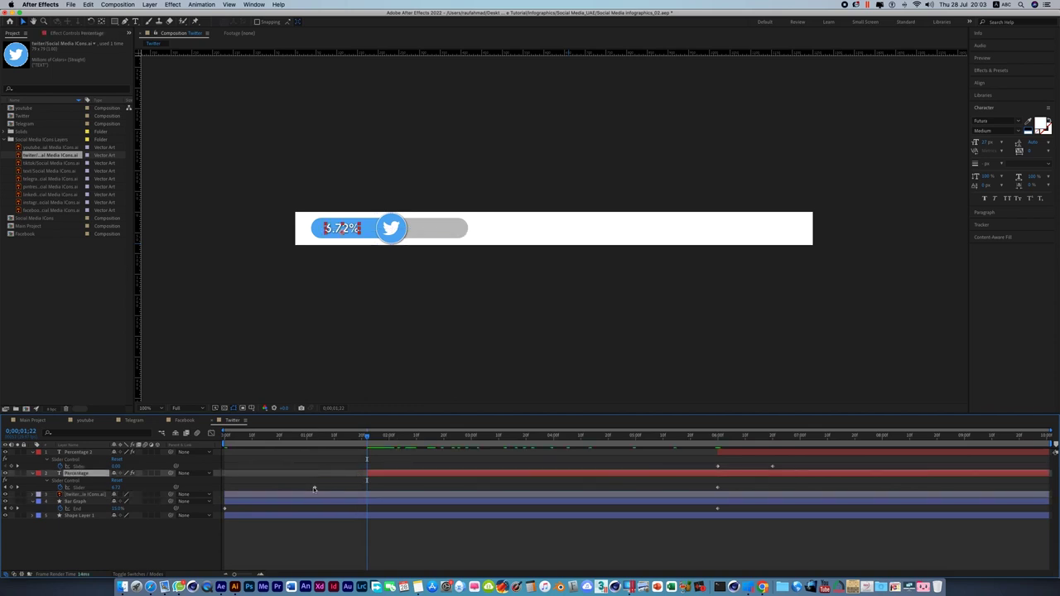
drag(83, 487, 364, 489)
click(438, 403)
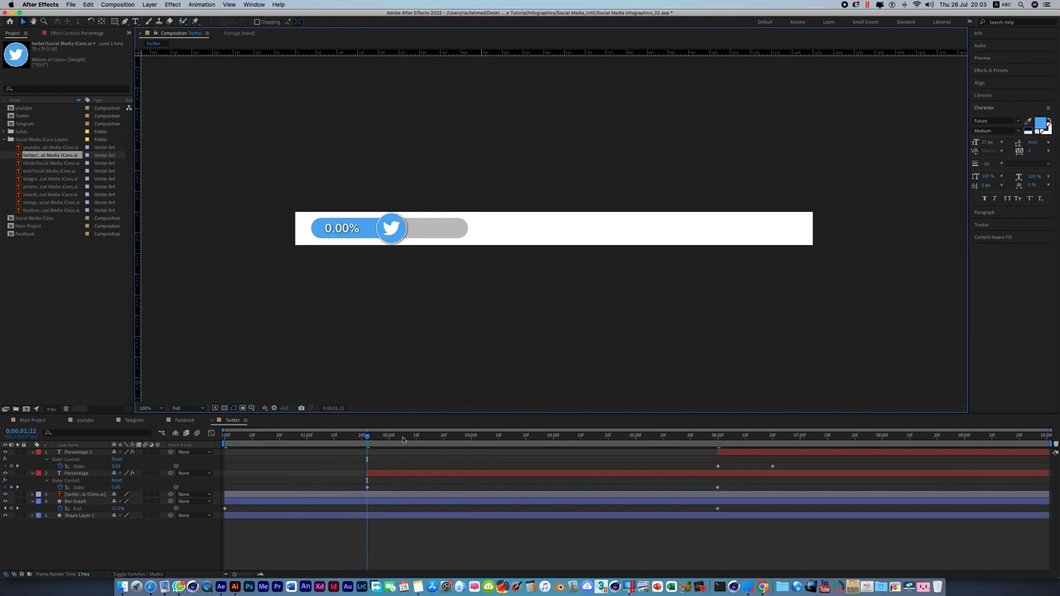
Preview the Twitter bar animation from the start and save the project
drag(366, 436, 224, 436)
key(space)
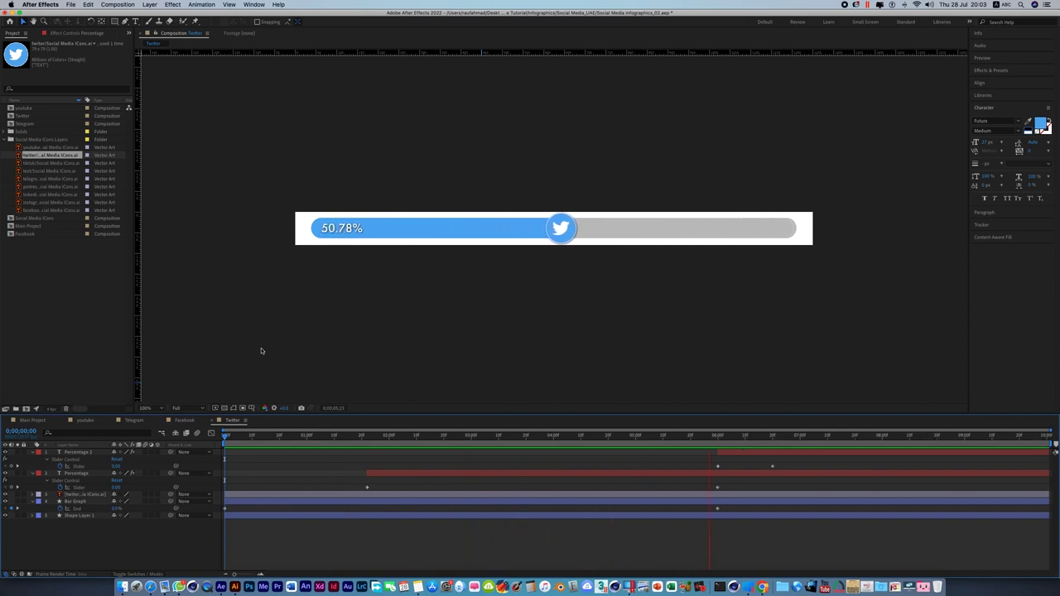
key(space)
key(super+s)
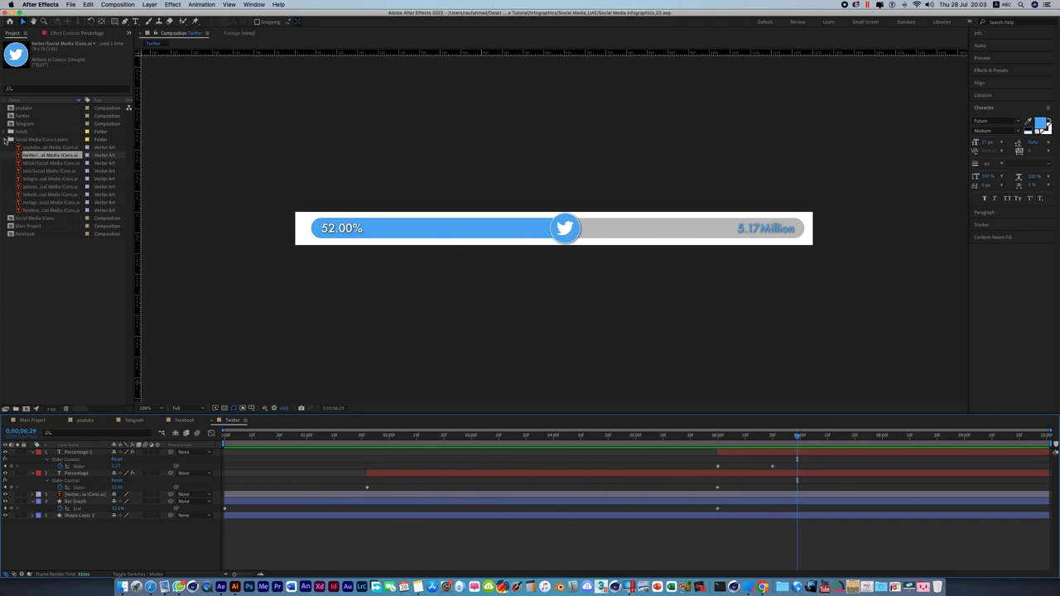
Duplicate the Facebook composition, rename the 'Facebook 2' copy to Pinterest, and open it
click(10, 139)
click(25, 163)
click(88, 4)
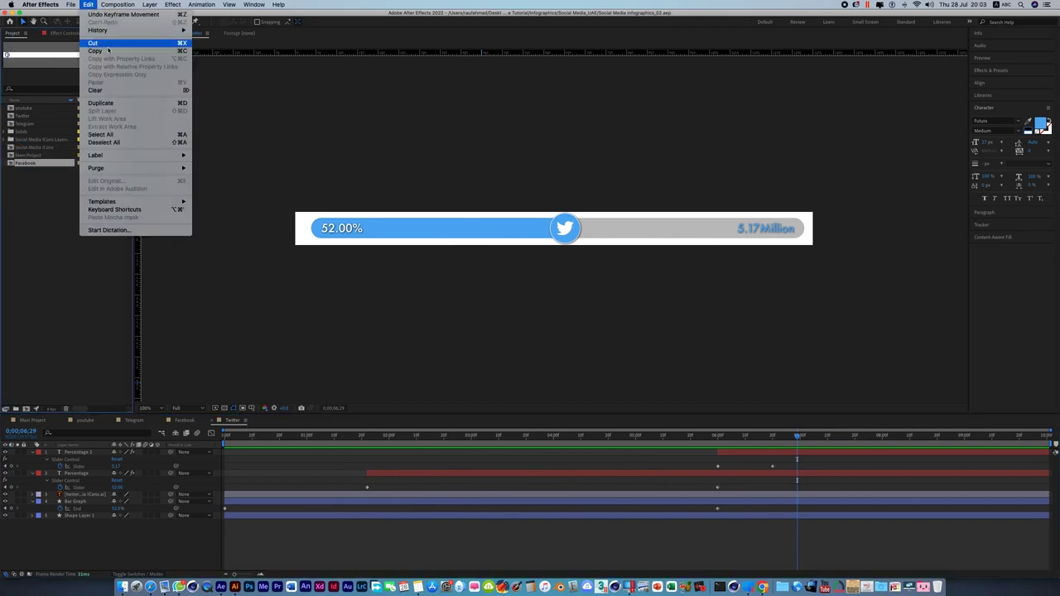
click(116, 103)
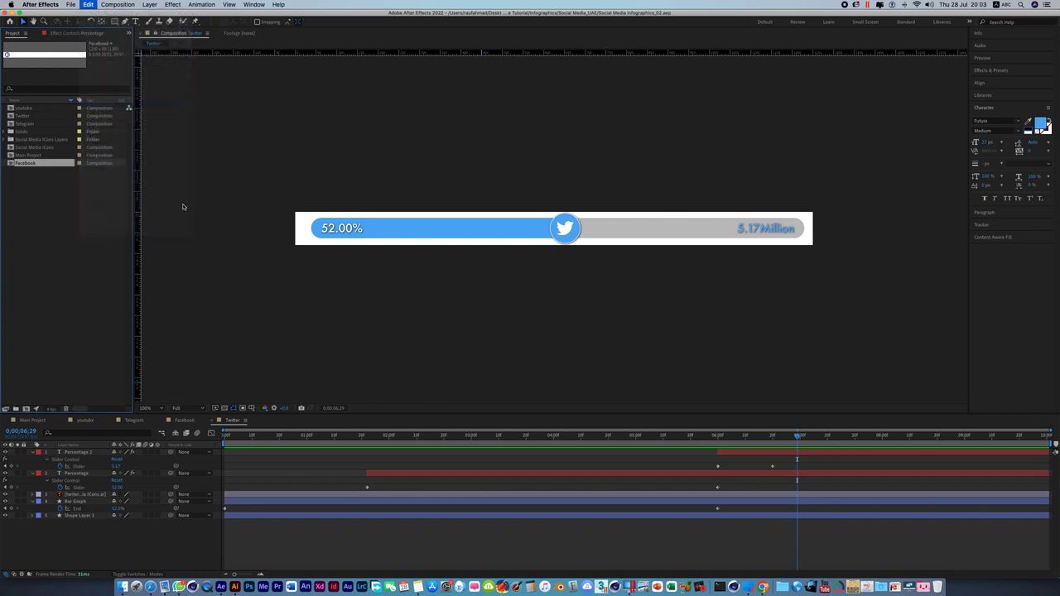
right_click(39, 164)
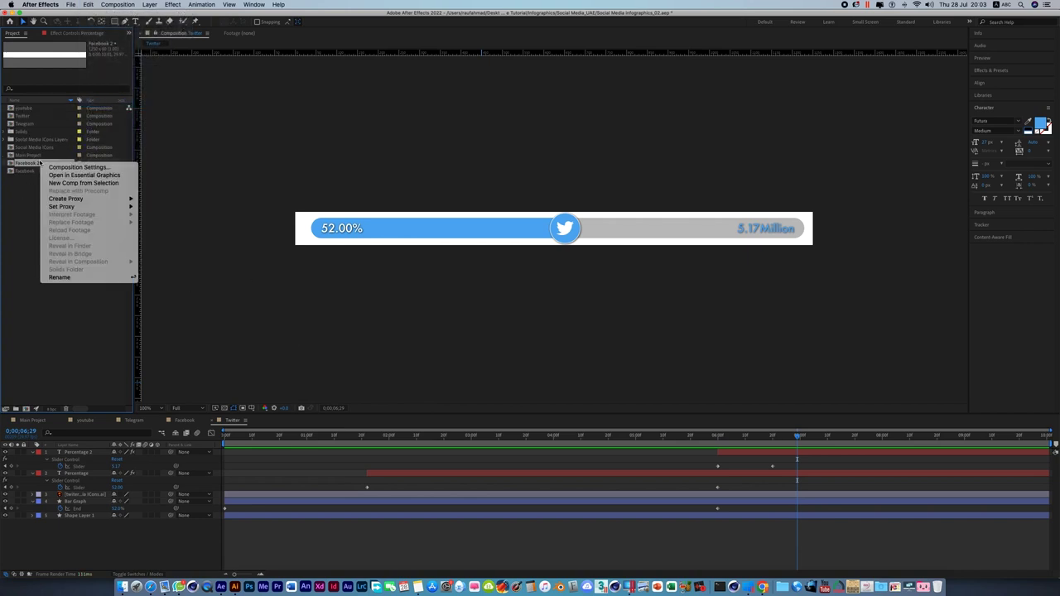
click(80, 277)
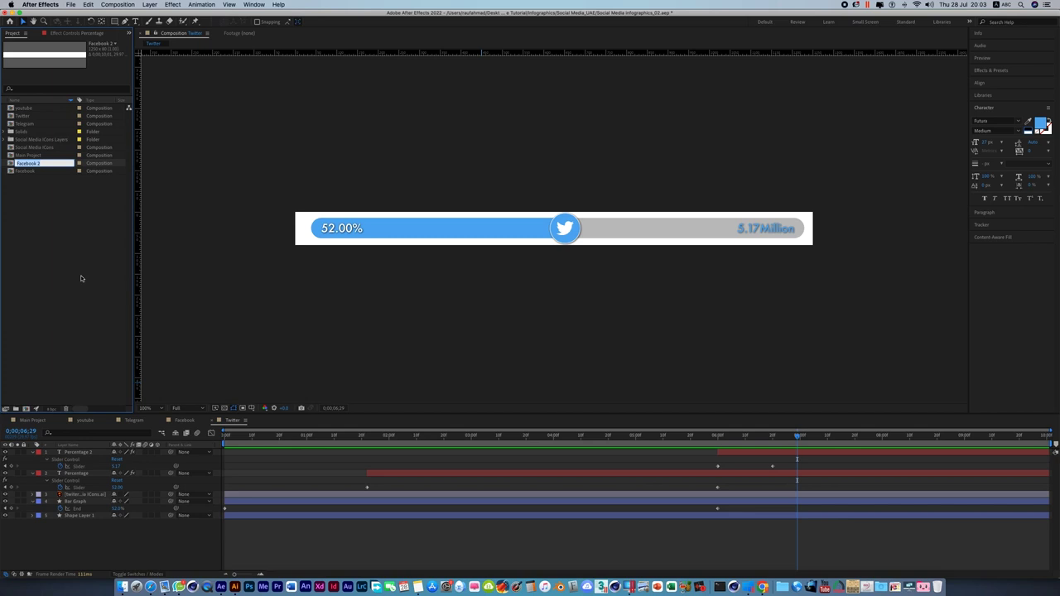
text(Pinterest)
click(88, 271)
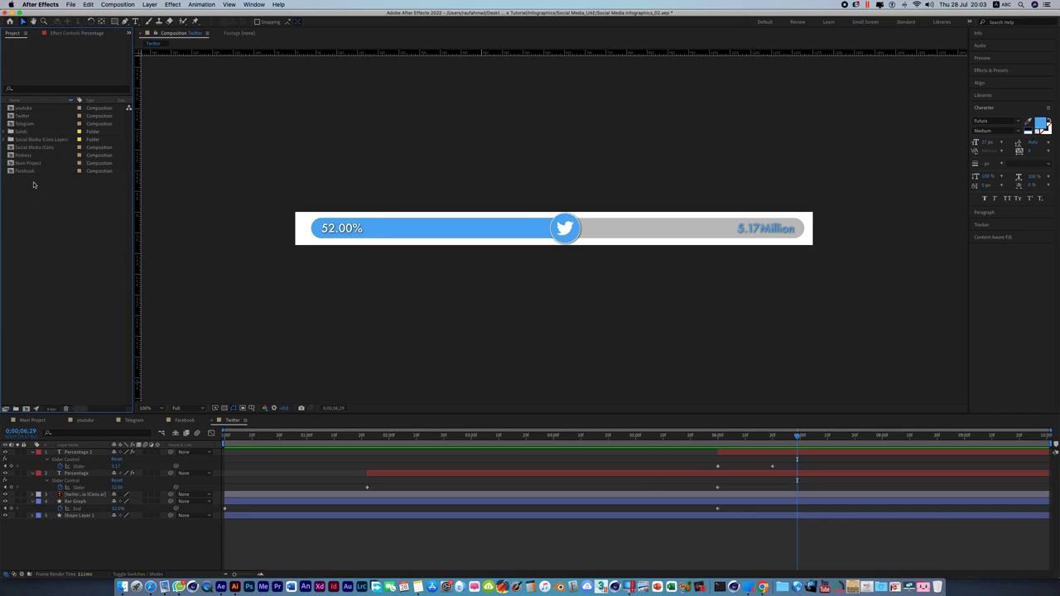
double_click(26, 156)
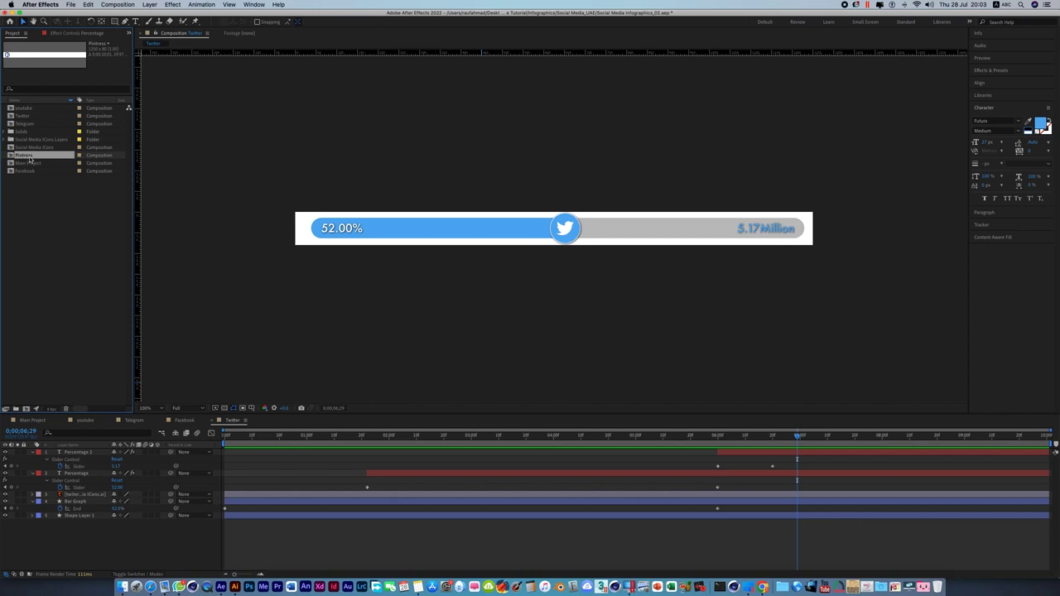
Replace the Facebook icon layer's source with the Pinterest artwork from the Social Media Icons Layers folder
click(708, 235)
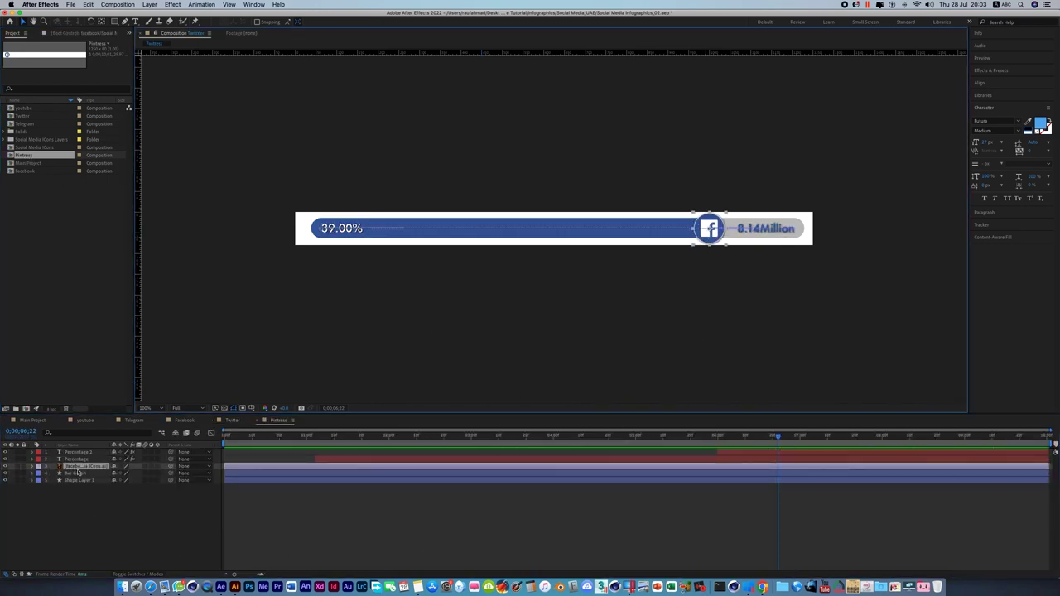
click(8, 140)
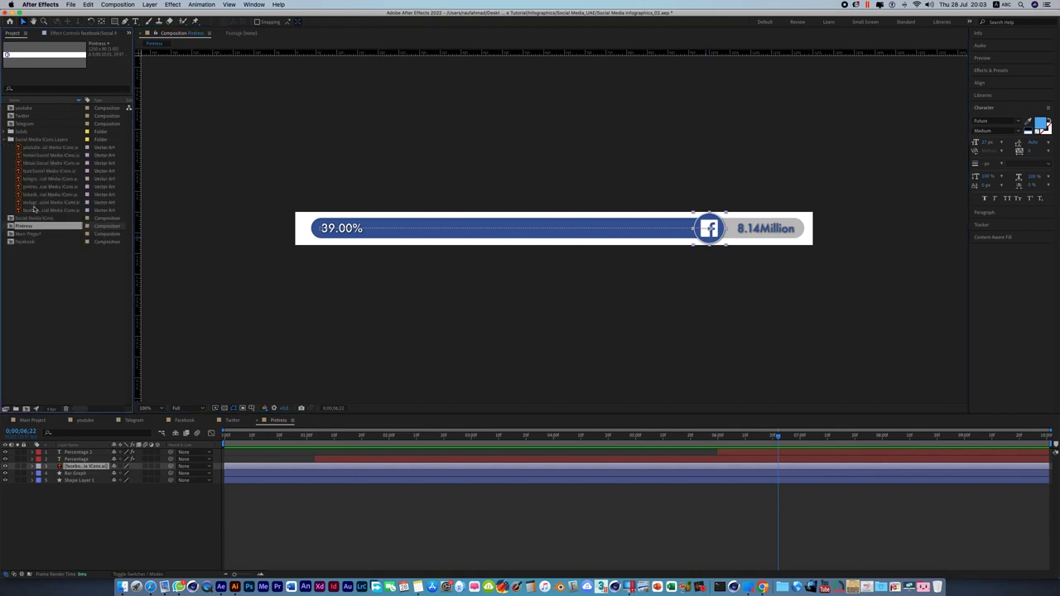
click(34, 188)
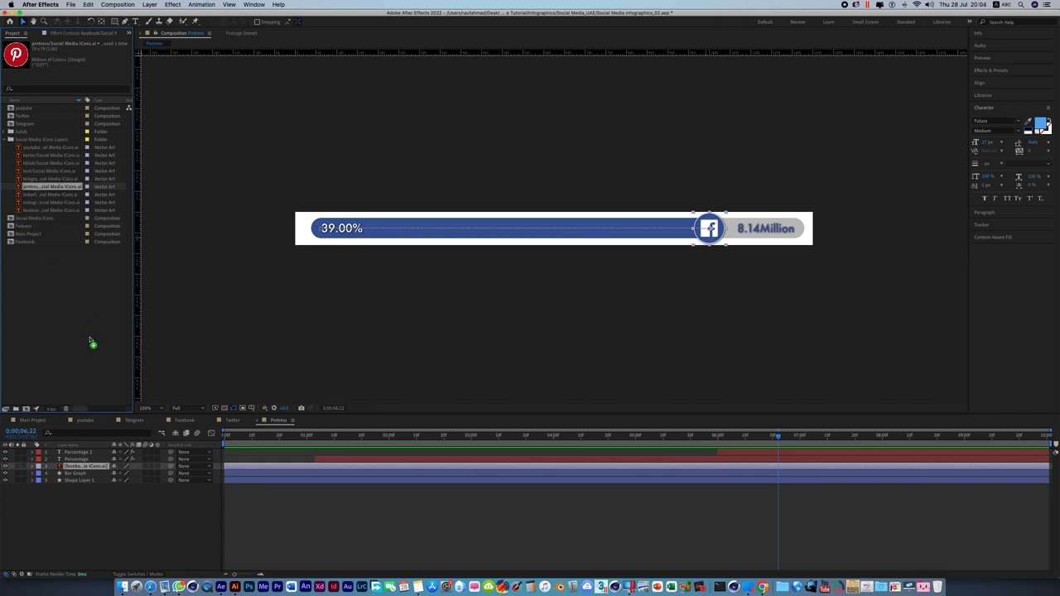
key(super+alt+slash)
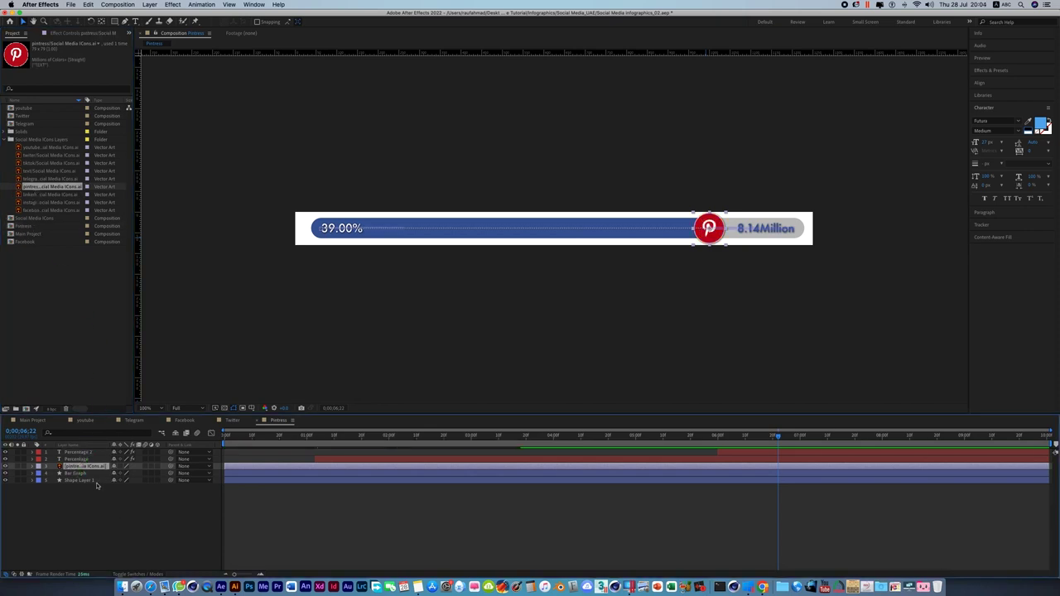
Lower the Bar Graph's End value at its final keyframe to 30
click(87, 474)
key(u)
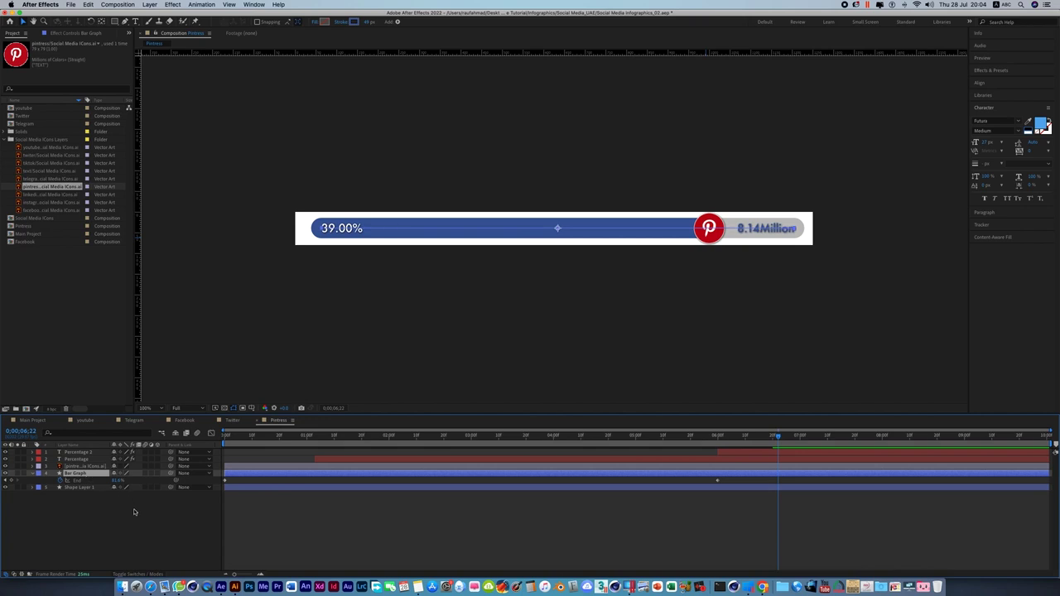
drag(779, 437, 723, 443)
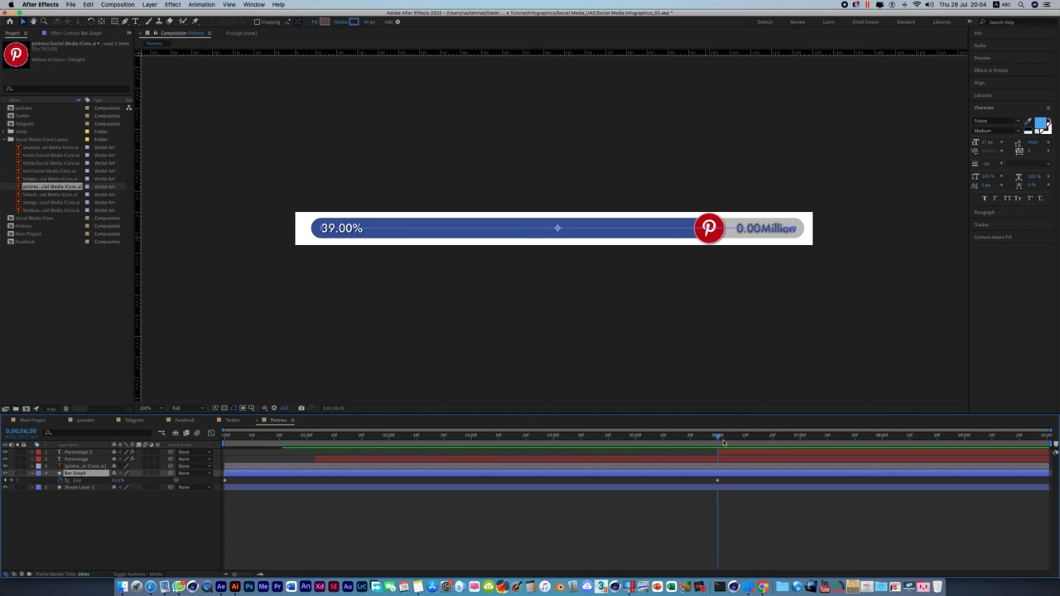
click(119, 481)
text(30)
key(Return)
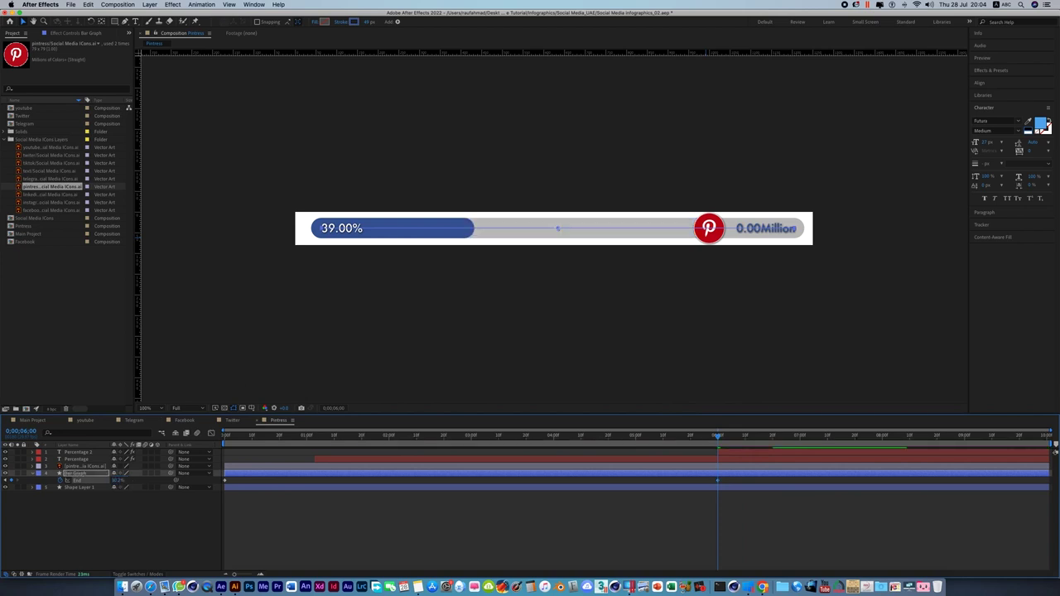
Slide the Pinterest icon left to the shortened bar's tip
click(709, 229)
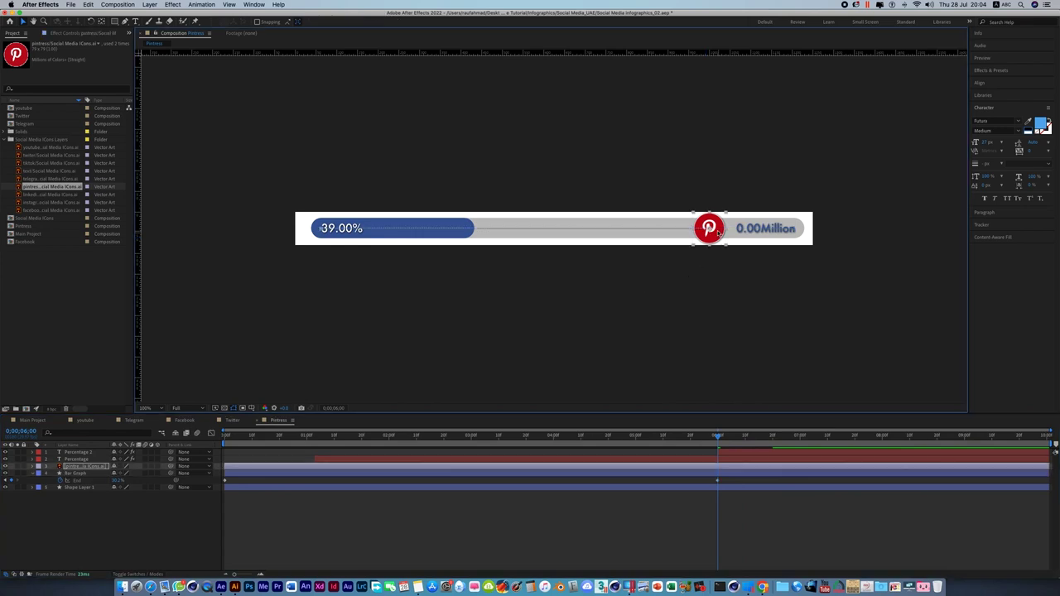
drag(709, 230, 466, 230)
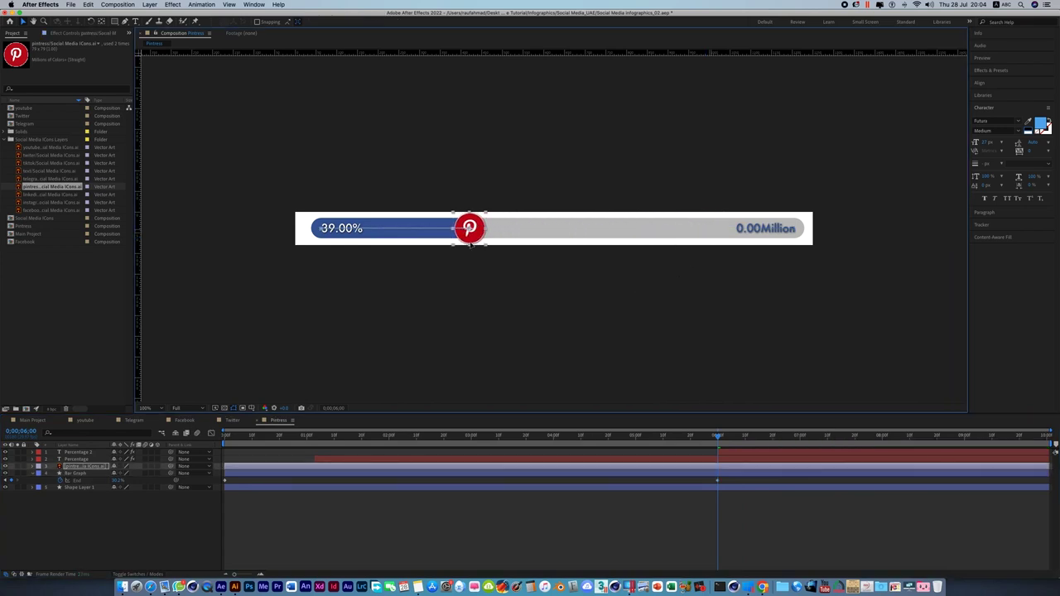
click(424, 233)
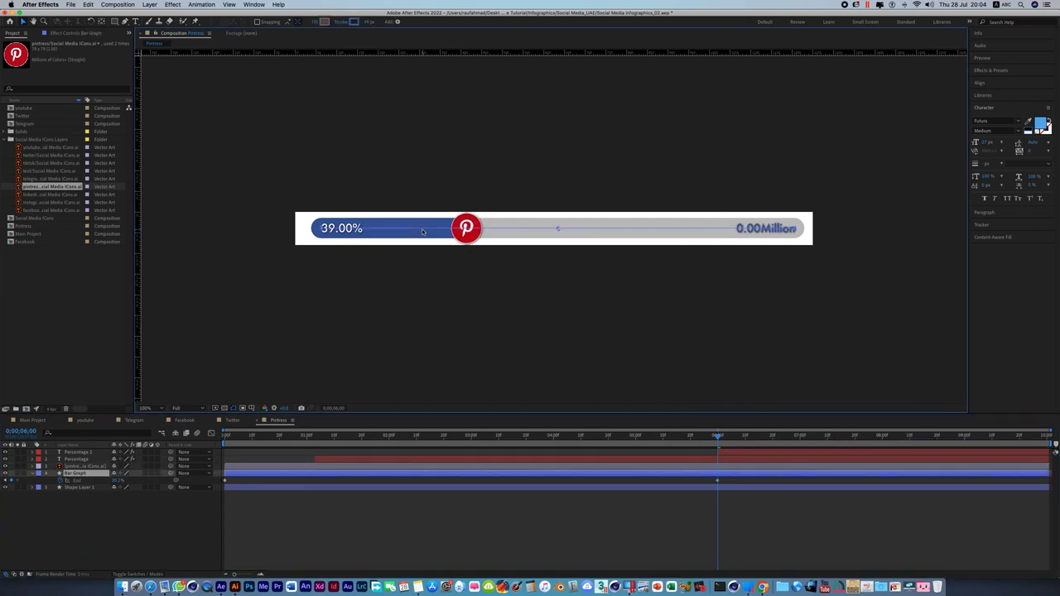
Set the Bar Graph stroke to the Pinterest logo's red, #BD081C
click(354, 22)
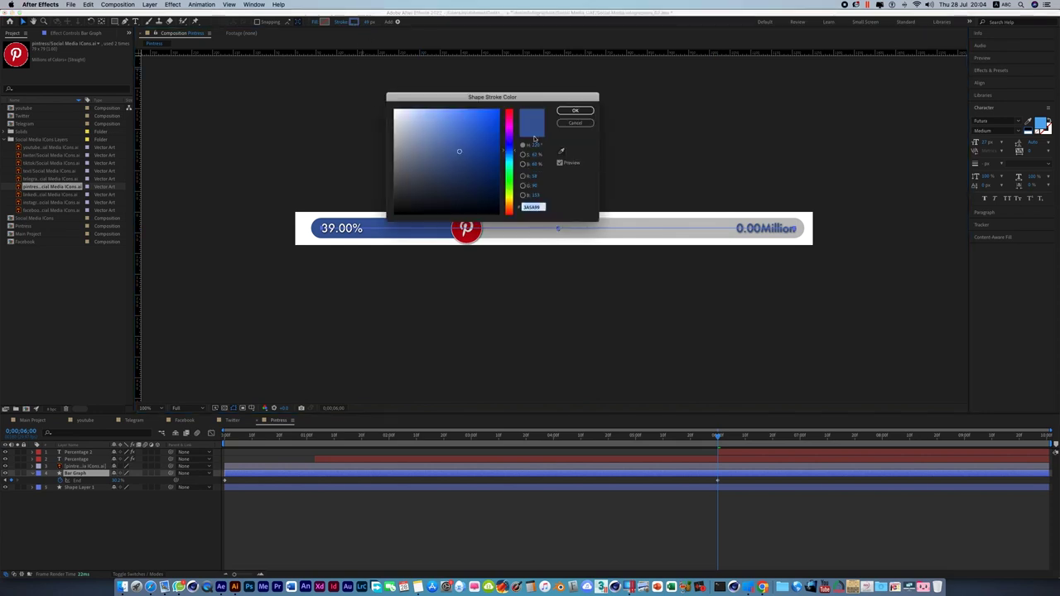
click(563, 150)
click(474, 240)
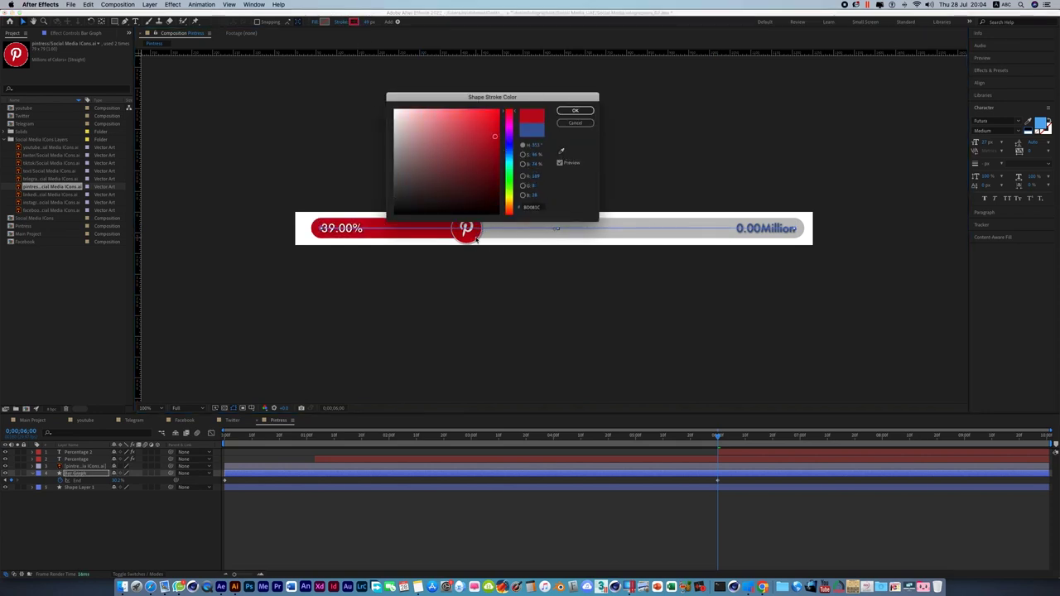
click(577, 111)
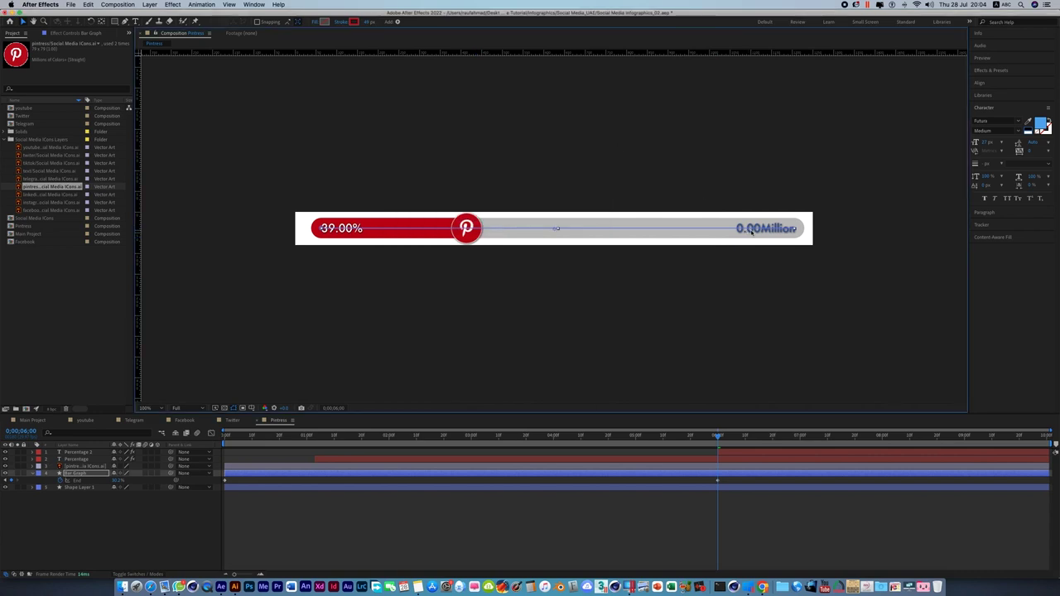
Colour the Million counter text the same red and preview the count-up
click(817, 149)
click(787, 230)
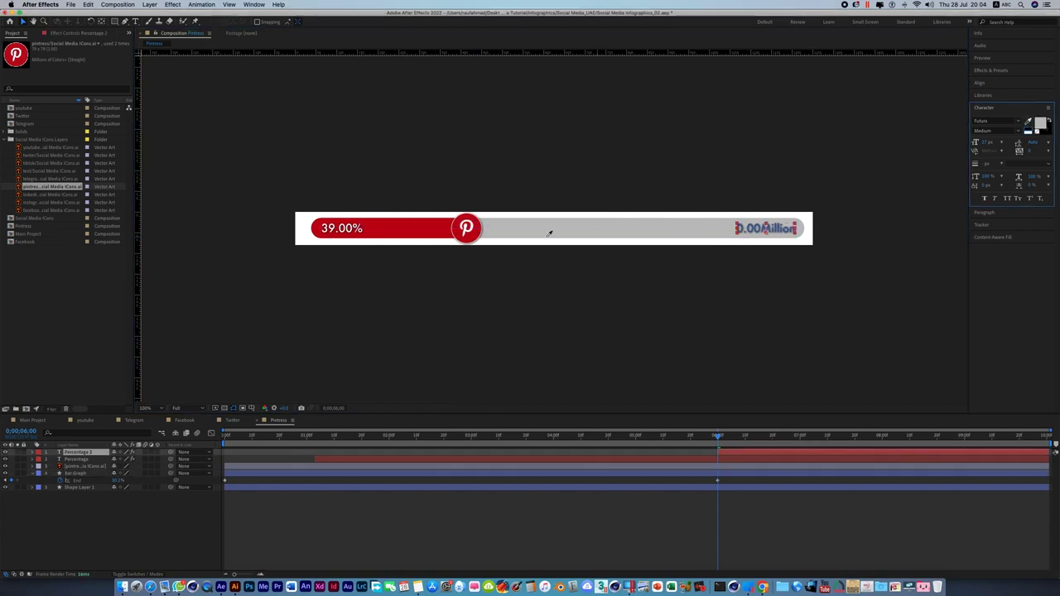
click(428, 230)
click(469, 159)
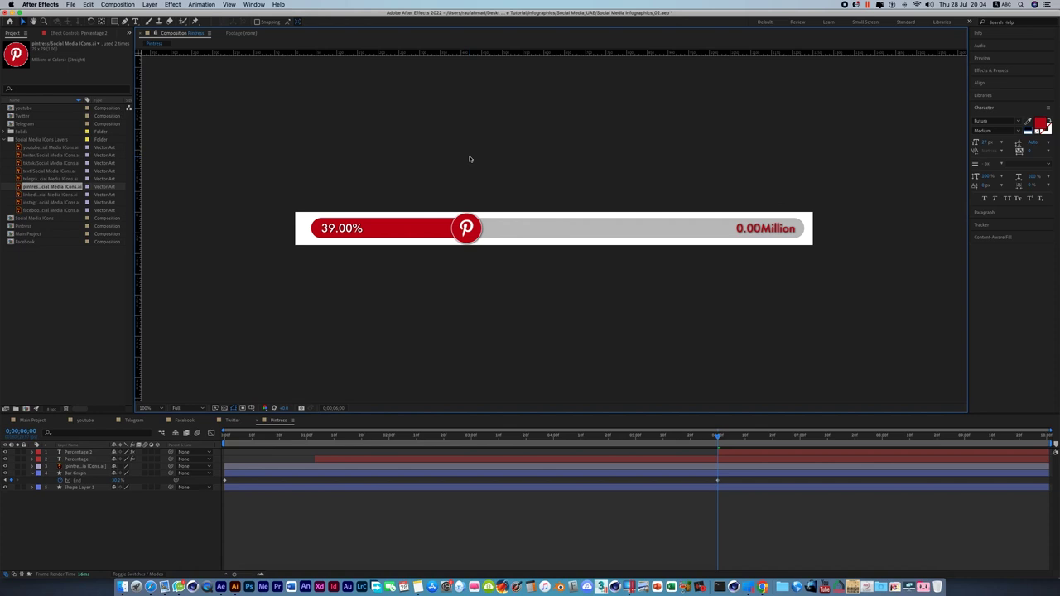
key(space)
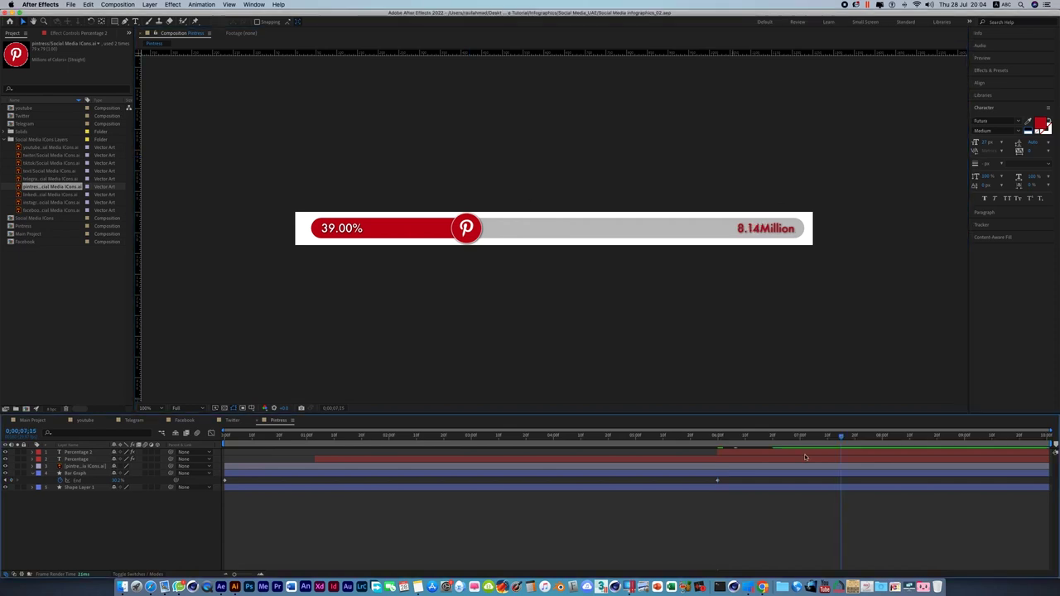
Set the Percentage 2 counter's end keyframe Slider to 3.20 Million
click(805, 455)
key(u)
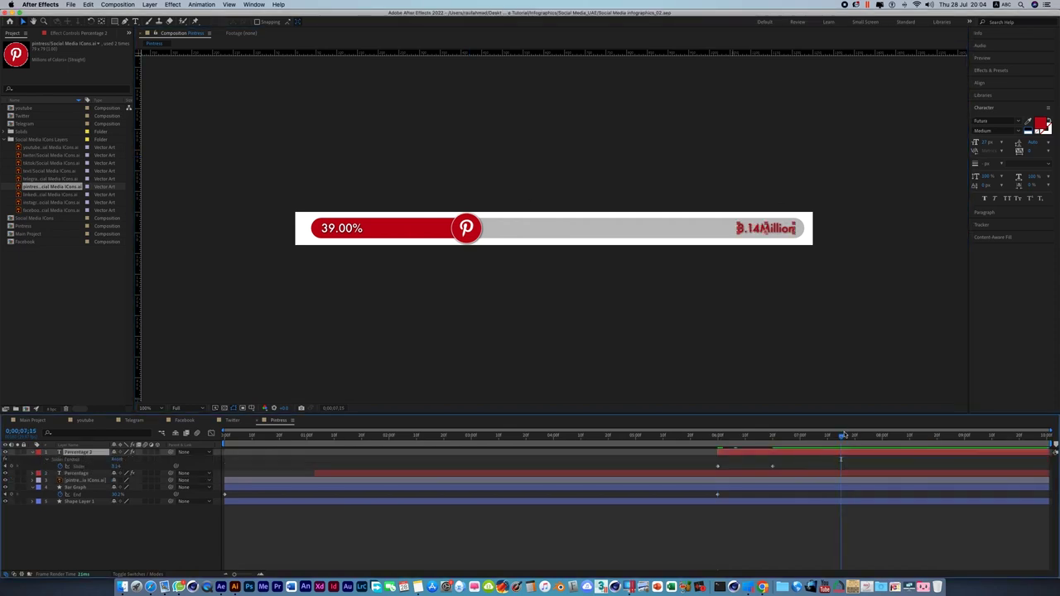
drag(842, 436, 773, 437)
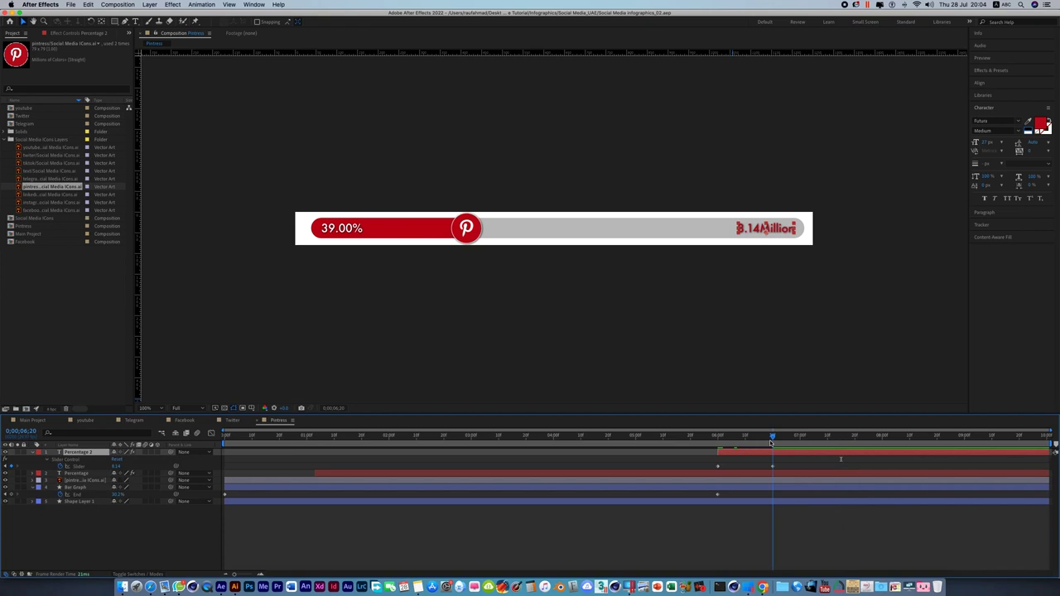
click(119, 466)
text(8.2)
key(Return)
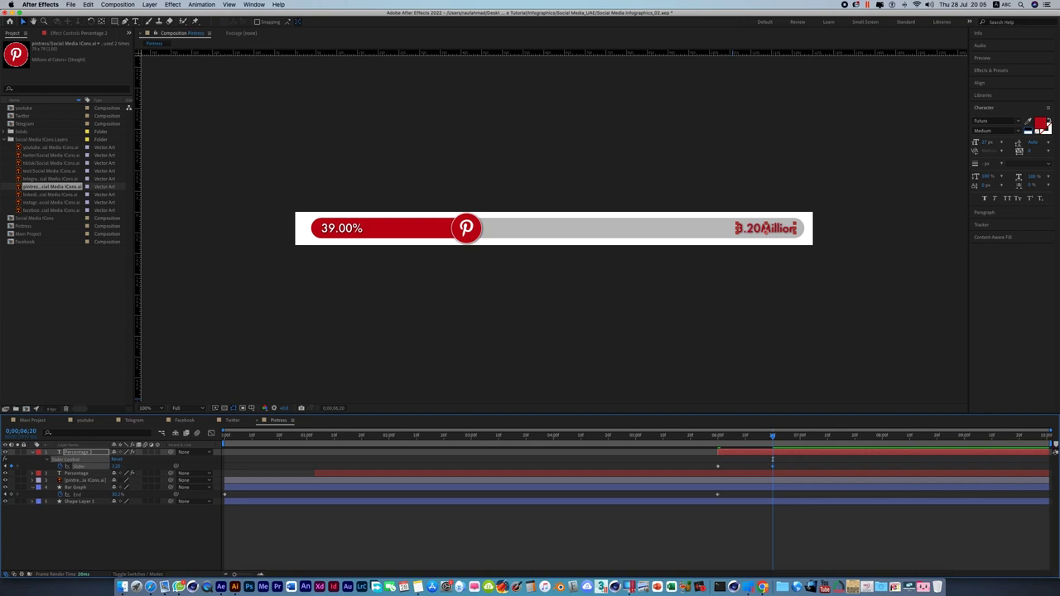
click(263, 344)
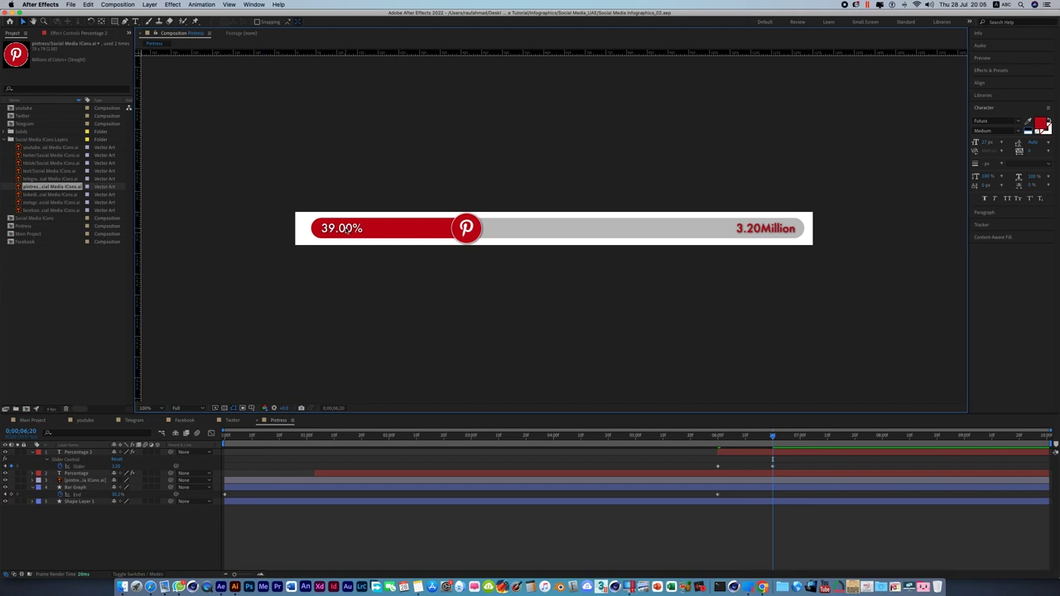
Change the Percentage layer's Slider from 39.00 to 30.20
click(97, 476)
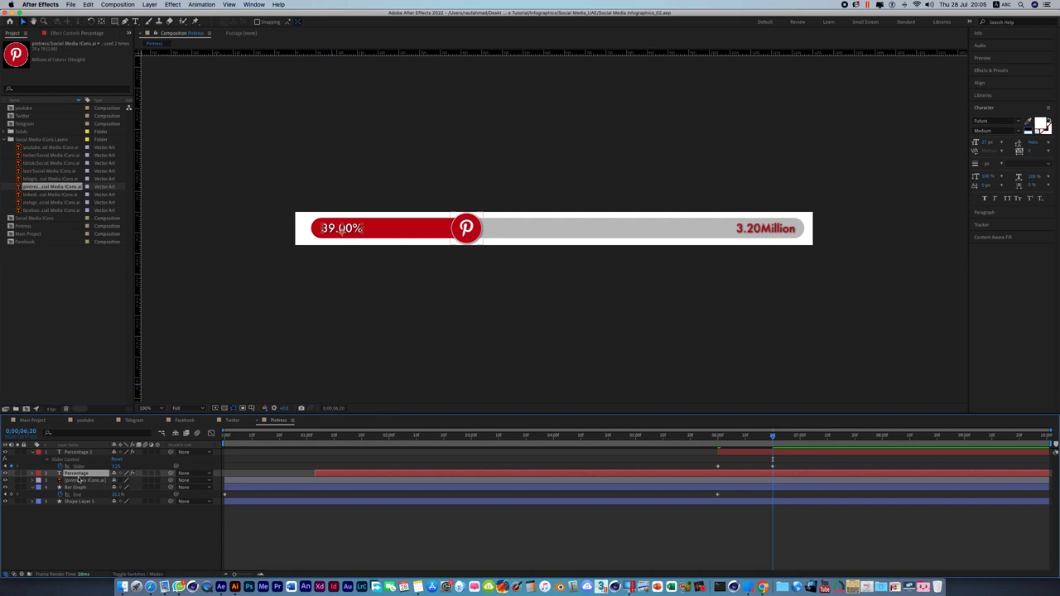
key(u)
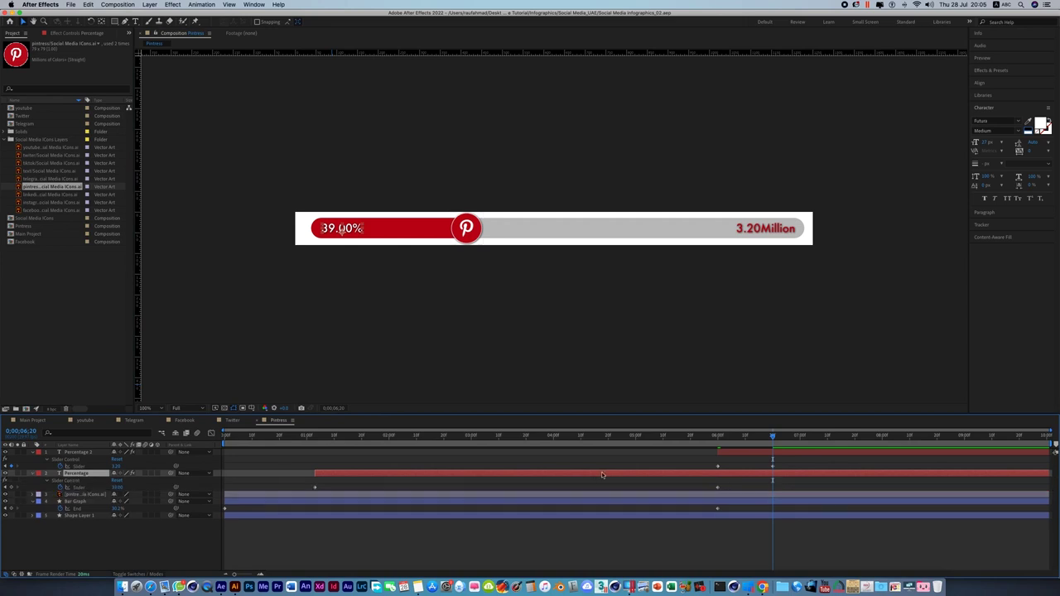
drag(774, 437, 717, 437)
click(117, 488)
text(3)
key(Return)
click(368, 324)
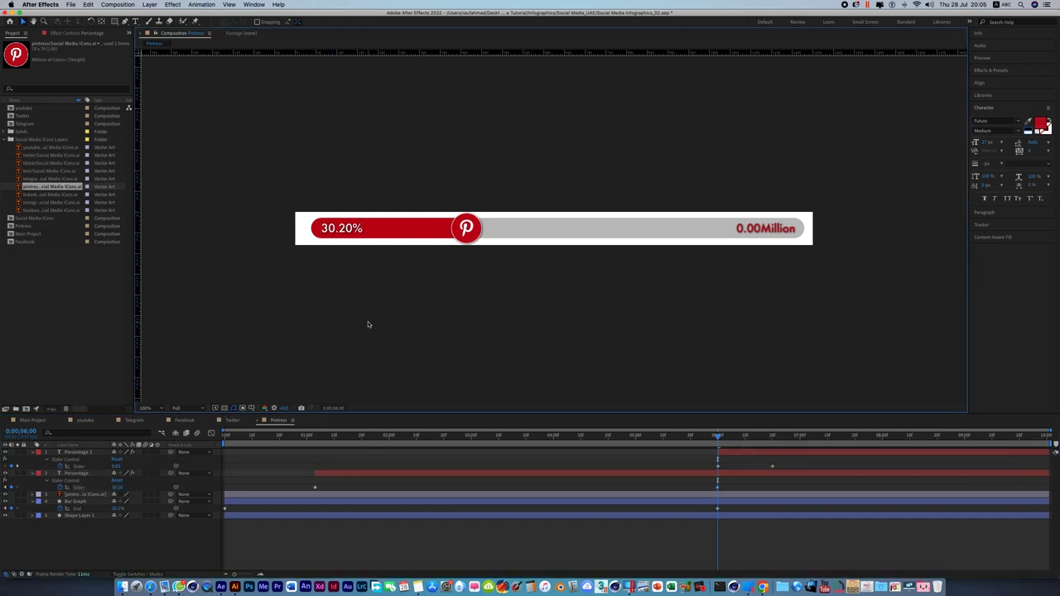
click(27, 226)
Duplicate the Pintress composition, rename the 'Pintress 2' copy to Instagram, and open it
click(88, 5)
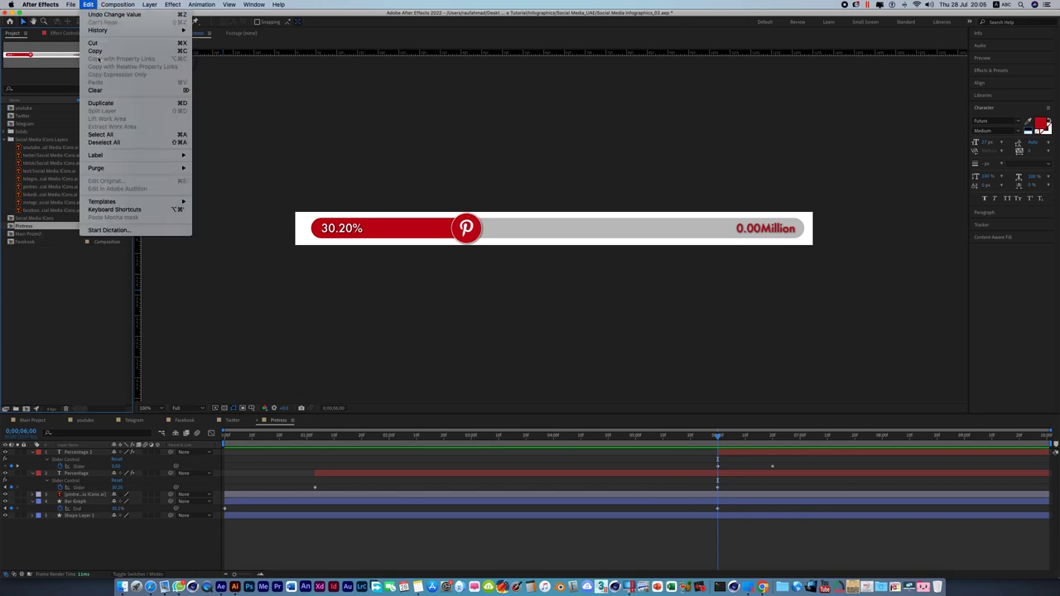
click(100, 103)
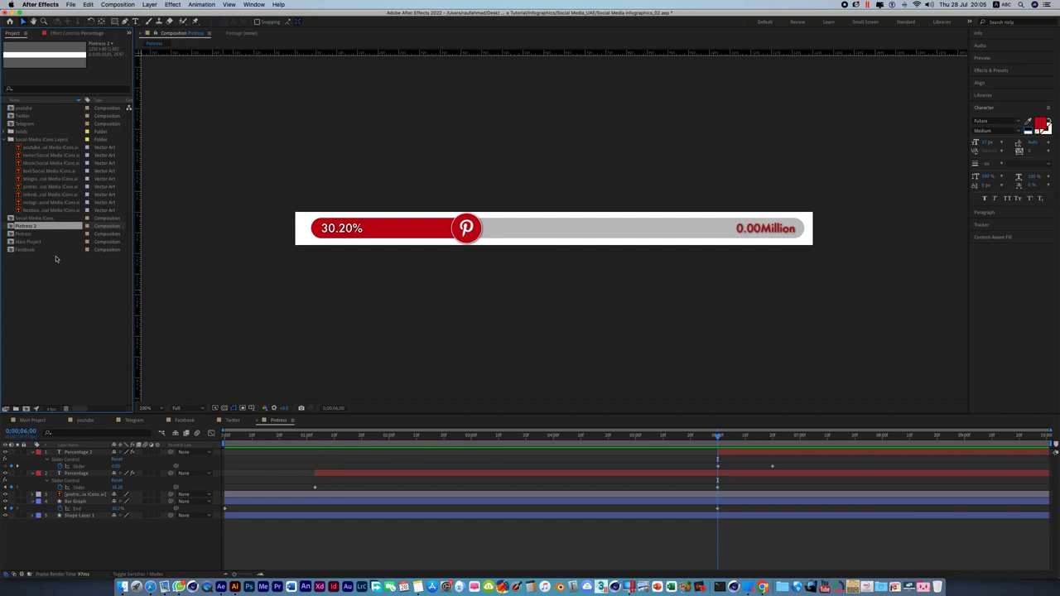
right_click(54, 227)
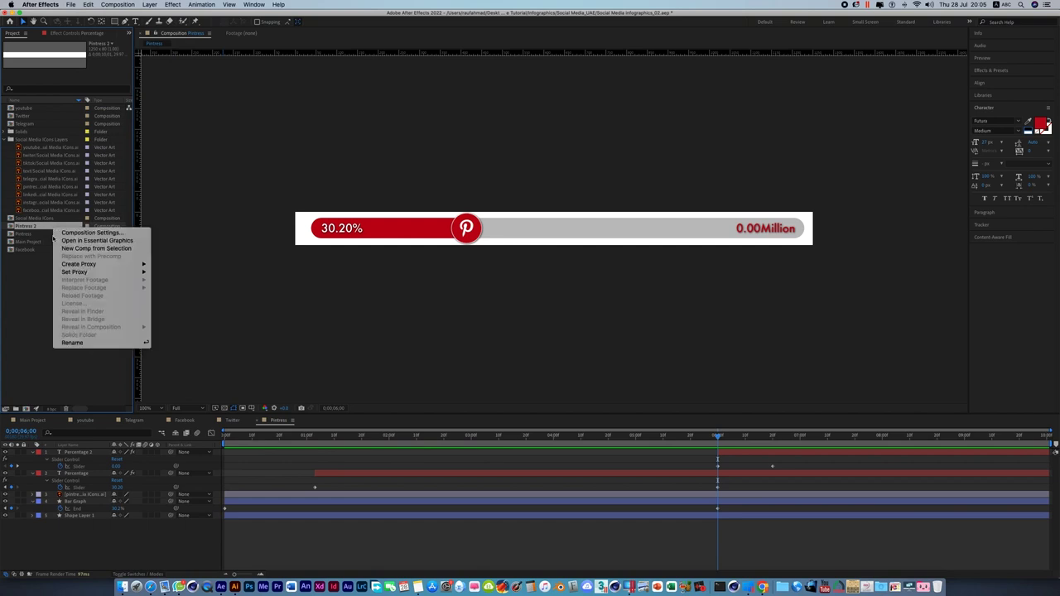
click(80, 342)
text(Instagram)
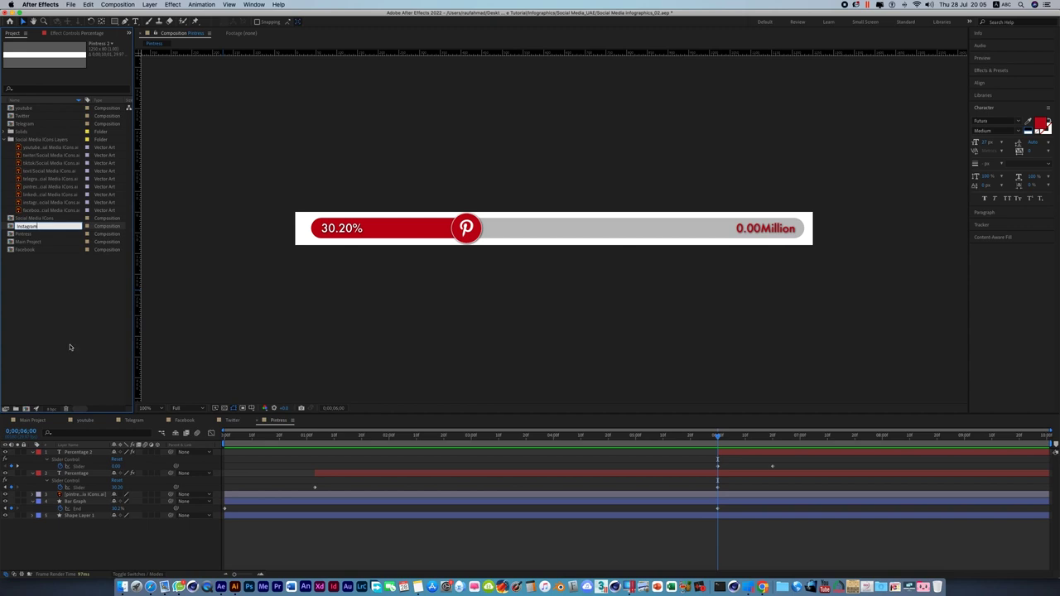
click(69, 347)
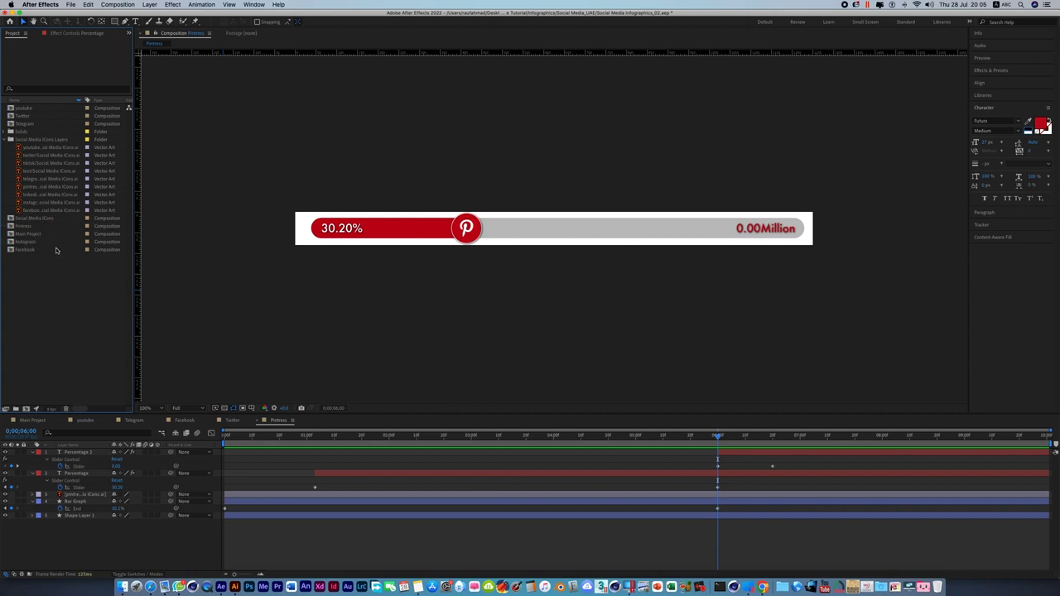
double_click(27, 242)
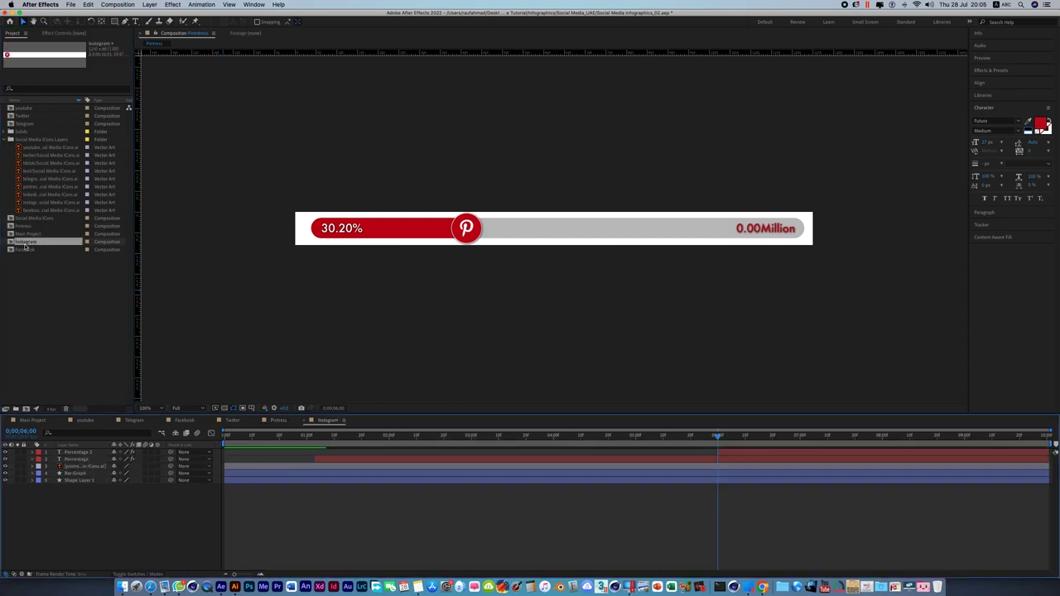
Replace the Pinterest icon with the Instagram logo and set the percentage Slider to 77.50
click(466, 226)
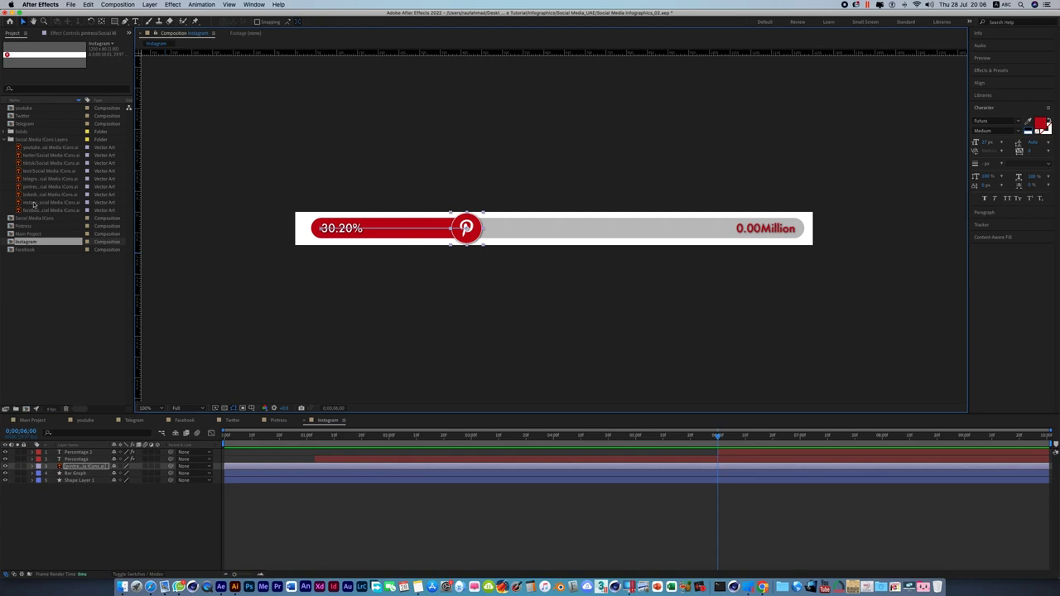
drag(35, 204, 83, 469)
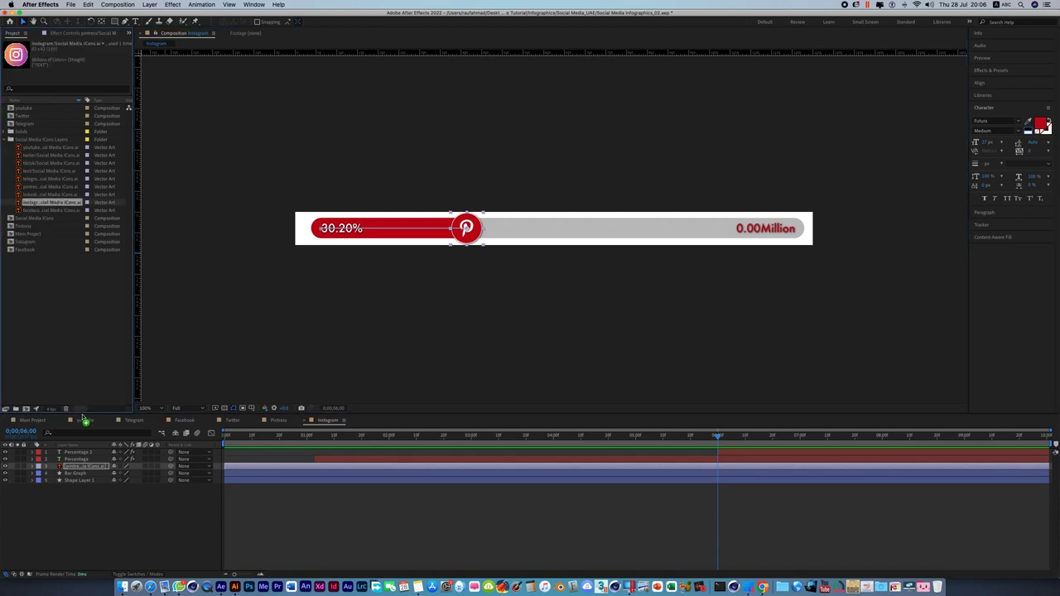
click(86, 458)
shift+click(89, 453)
key(u)
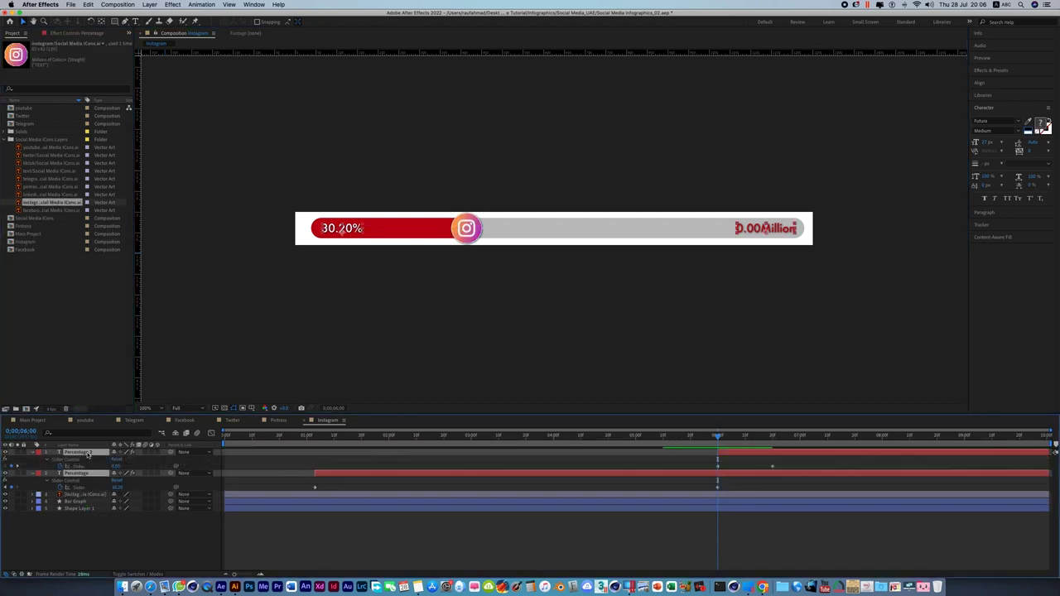
click(90, 537)
click(118, 488)
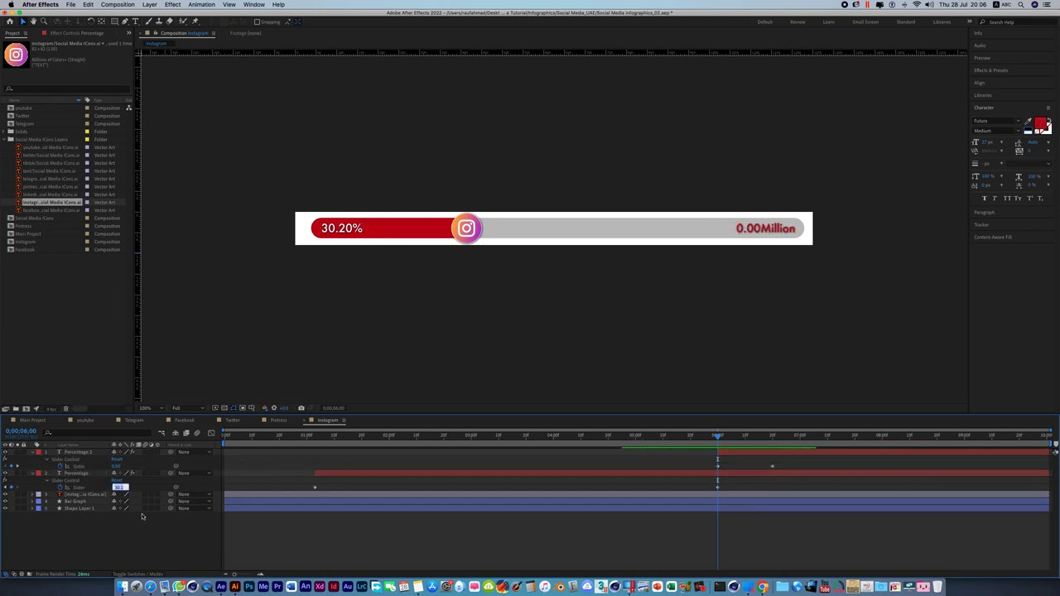
text(77.5)
key(Return)
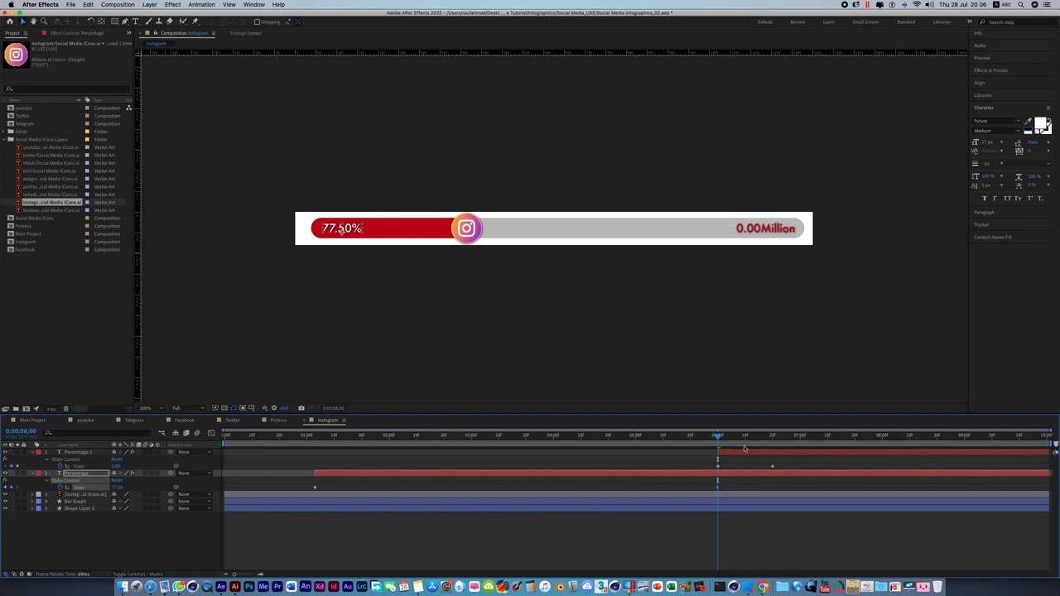
Set the Percentage 2 counter's end keyframe to 7.73 Million
drag(718, 437, 767, 443)
click(768, 454)
click(120, 466)
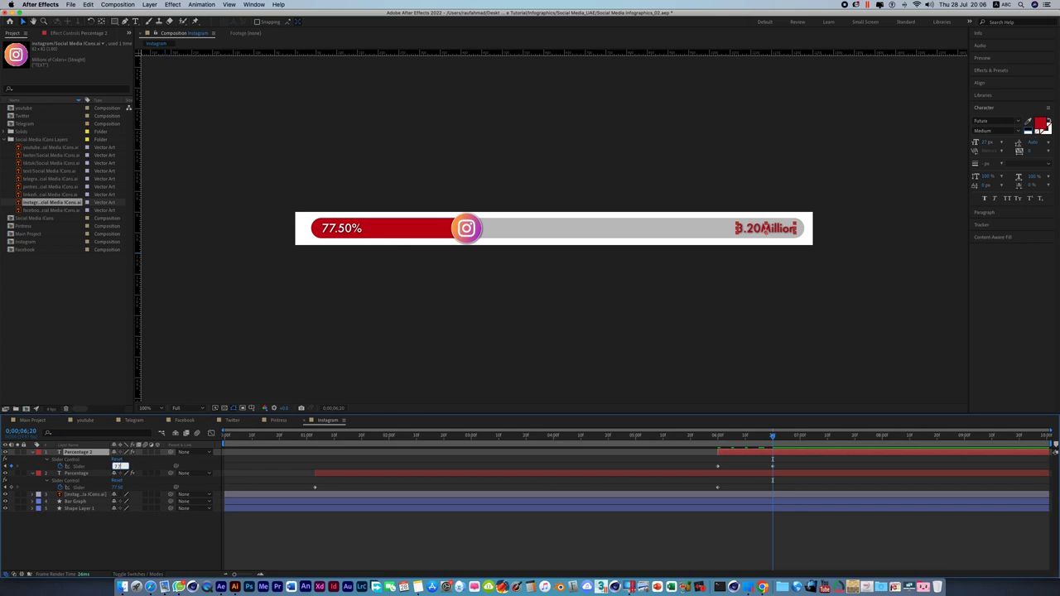
text(3)
key(Return)
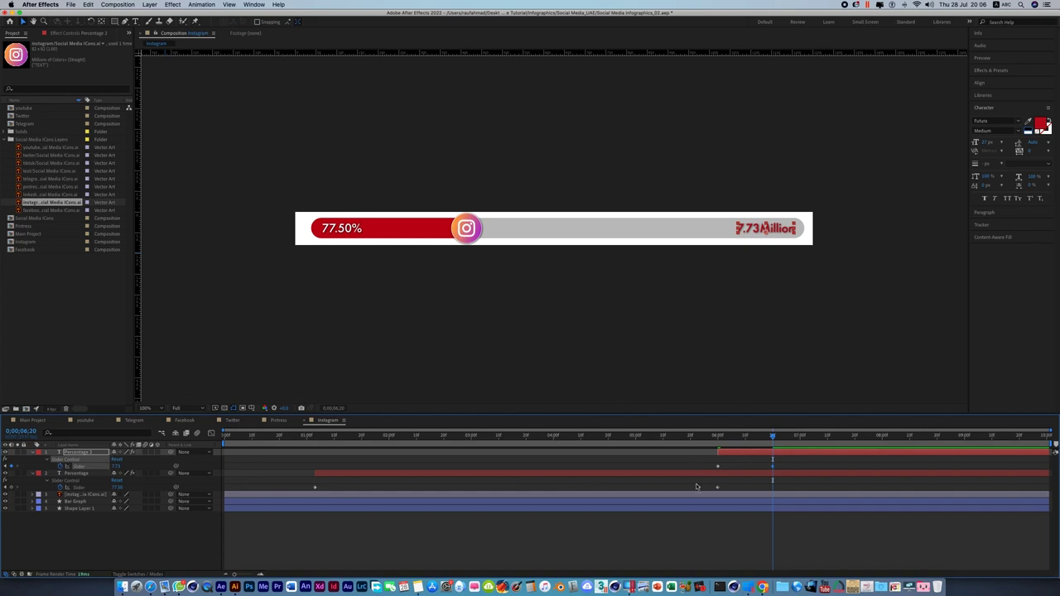
Set the Bar Graph's Trim Paths End to 77.5%
drag(775, 439, 717, 436)
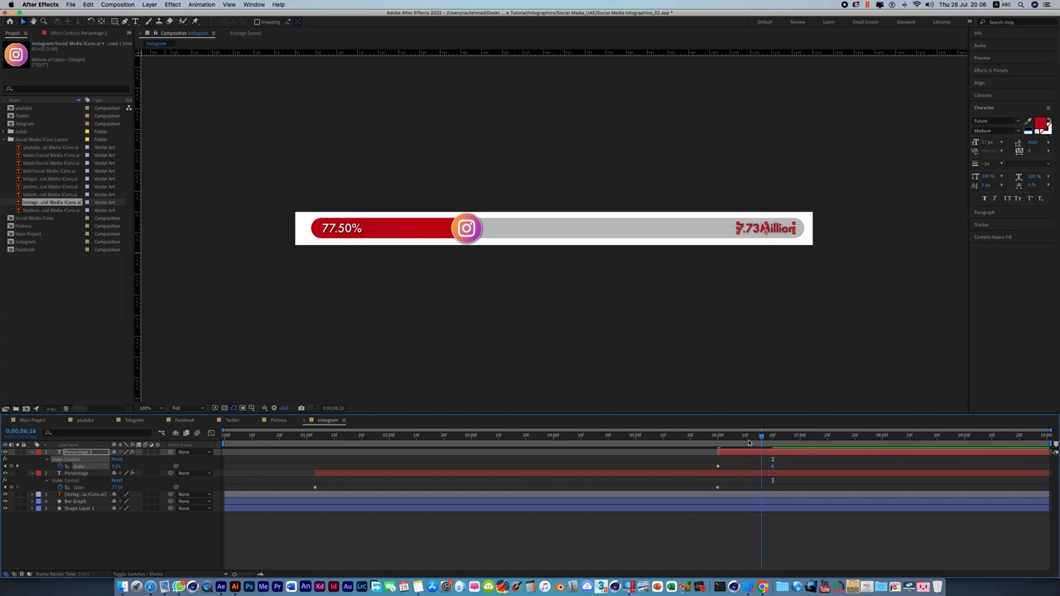
click(709, 502)
key(u)
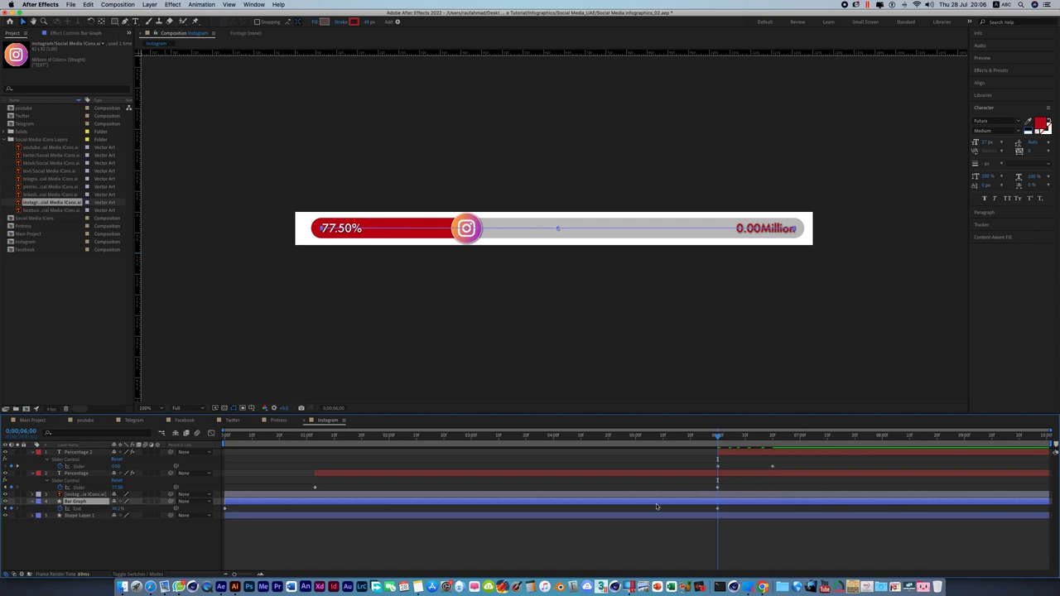
click(118, 508)
text(77.5)
key(Return)
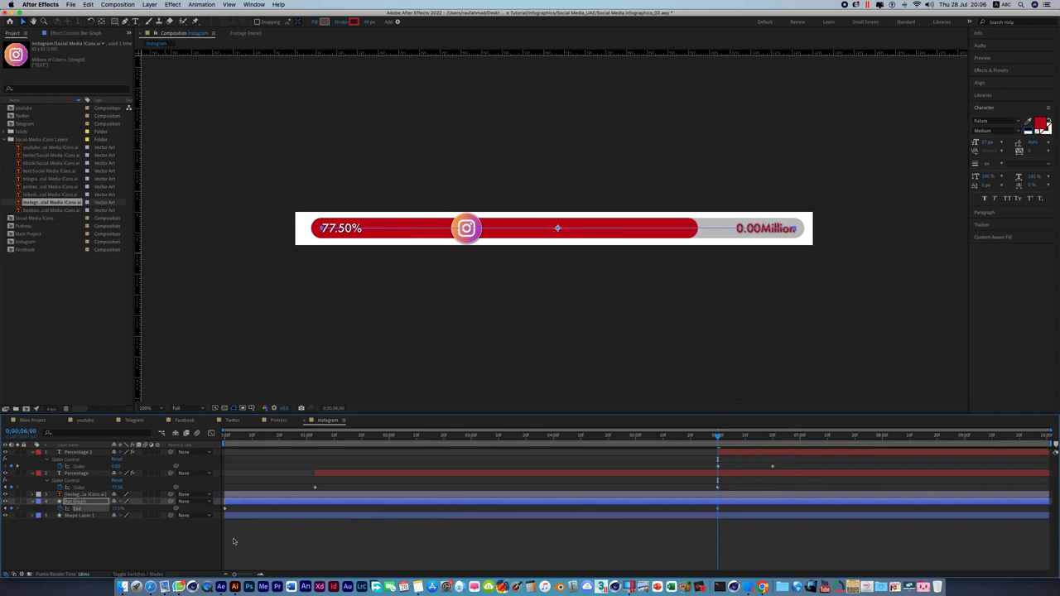
Drag the Instagram icon right to the end of the longer bar
click(464, 272)
click(467, 229)
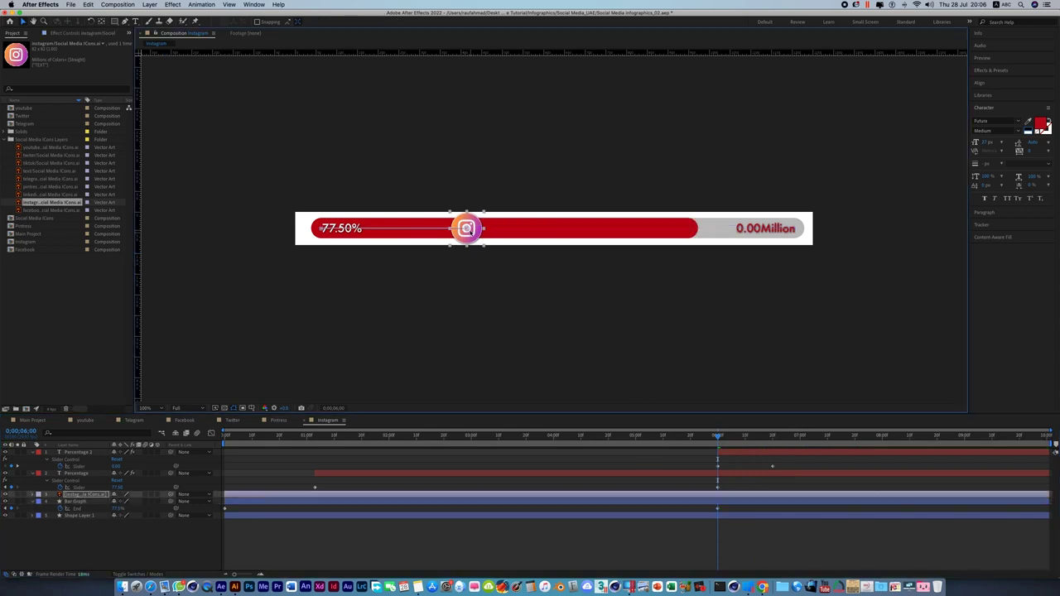
drag(467, 230, 696, 229)
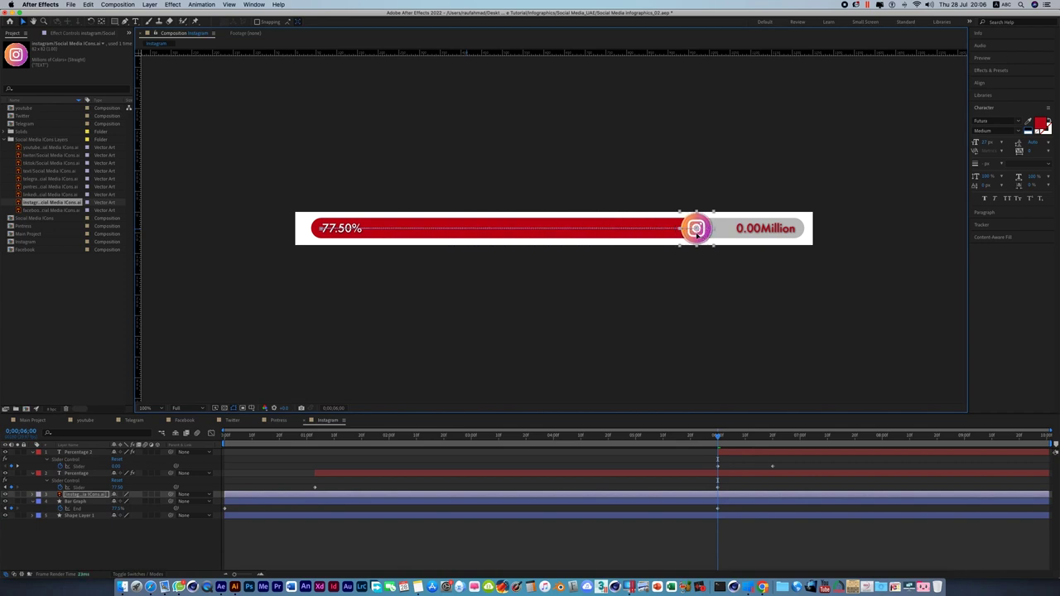
click(767, 233)
Colour the Million text magenta sampled from the Instagram icon
click(767, 232)
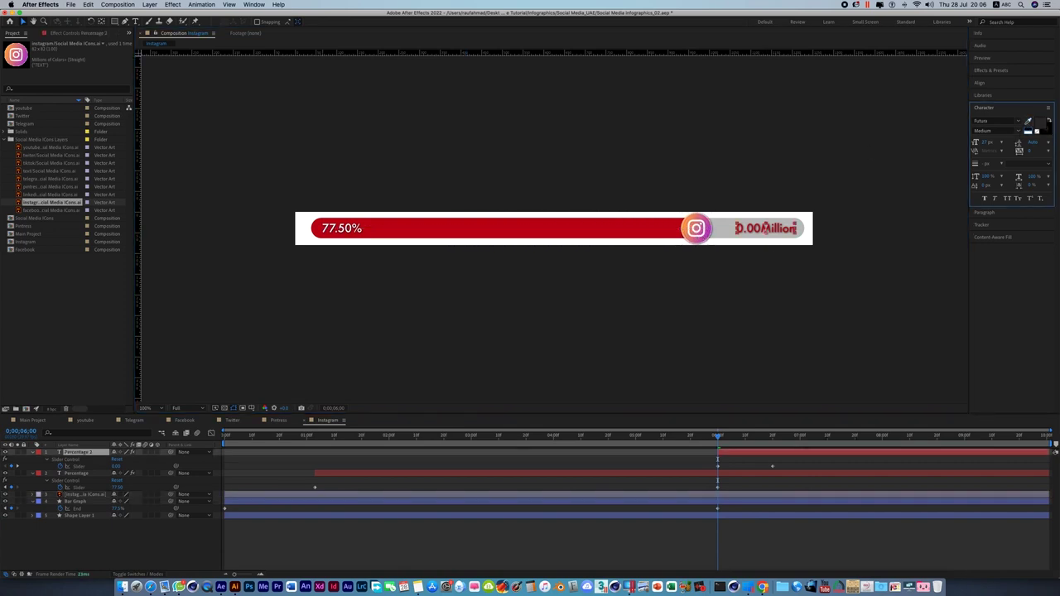
click(712, 228)
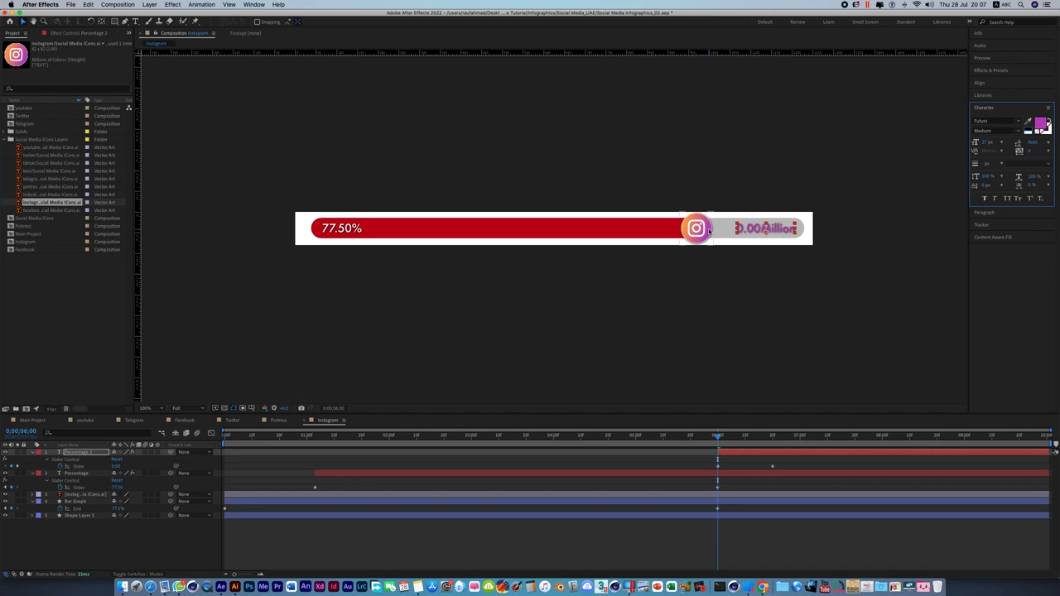
click(760, 281)
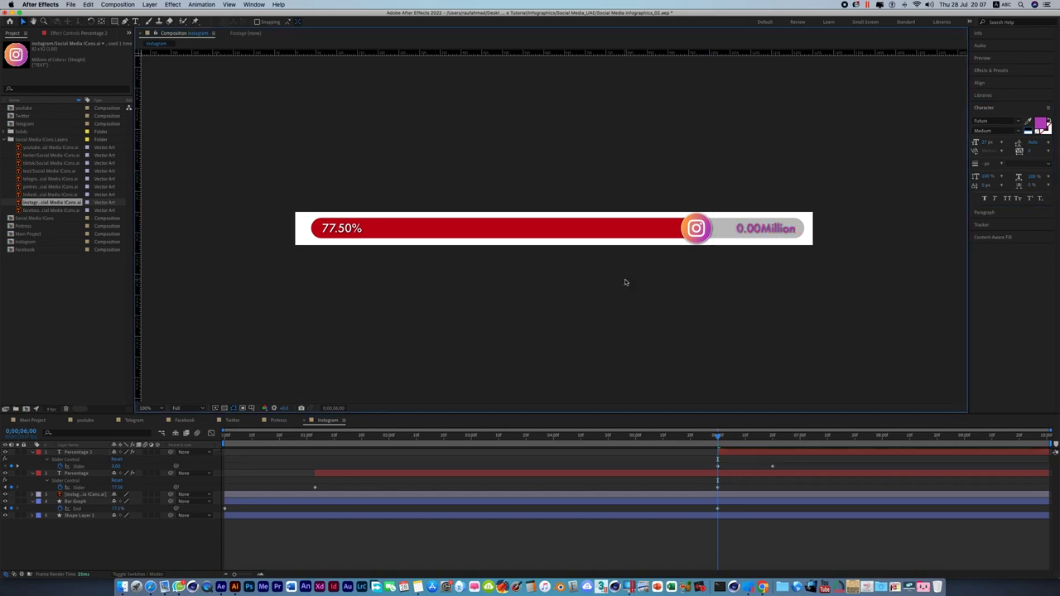
click(605, 230)
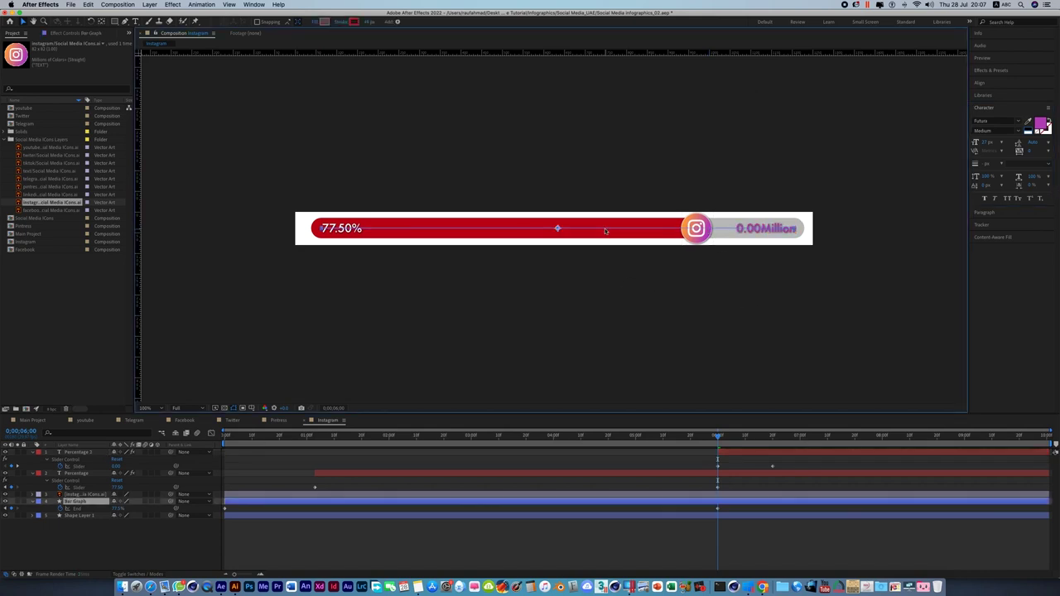
Change the Bar Graph stroke colour to purple hex 8D658F and save the project
click(355, 22)
click(561, 152)
click(562, 152)
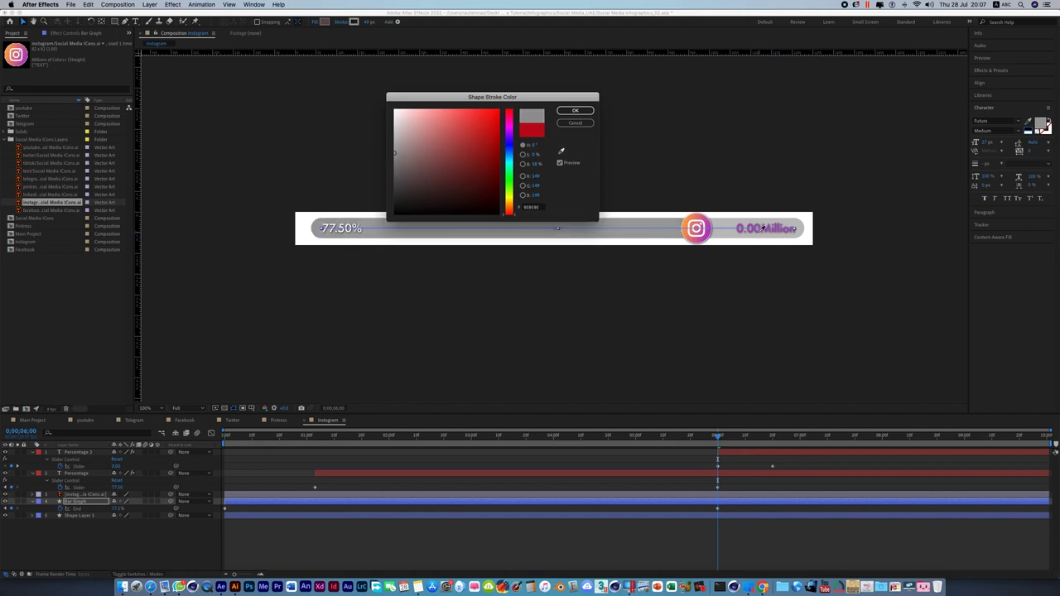
text(8D658F)
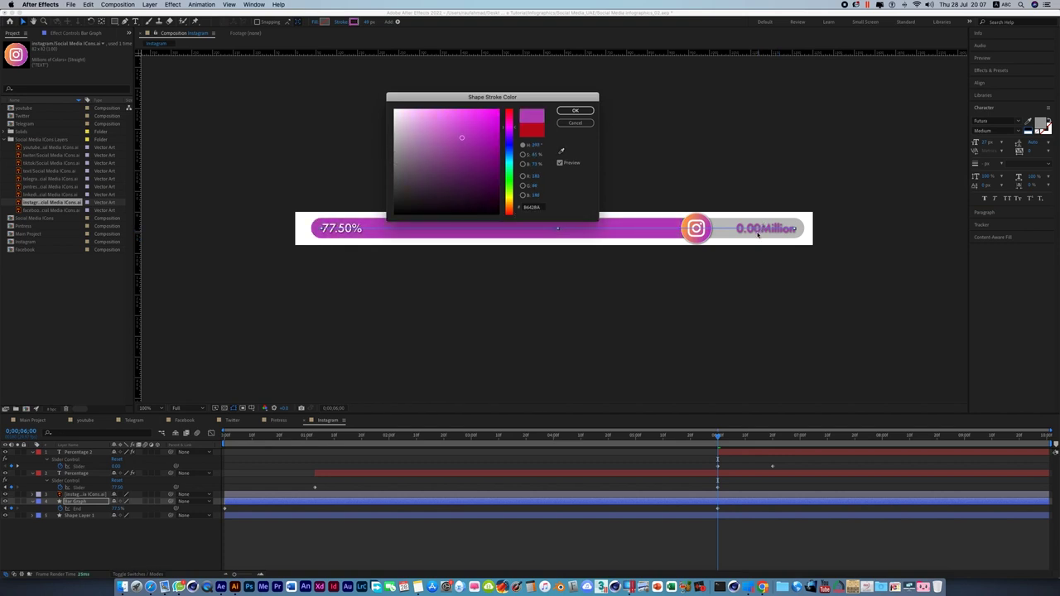
click(575, 110)
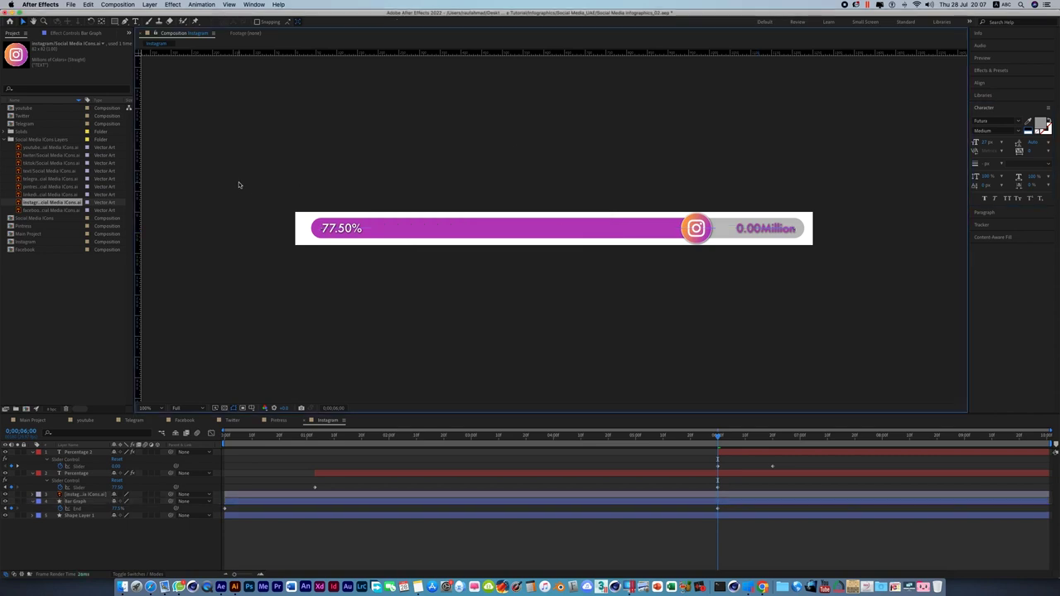
key(super+s)
Scrub from the start to six seconds to confirm the bar fills to 77.50%, then collapse the icons folder
mouse_move(716, 439)
mouse_down()
mouse_move(770, 447)
mouse_move(396, 448)
mouse_move(317, 473)
mouse_up()
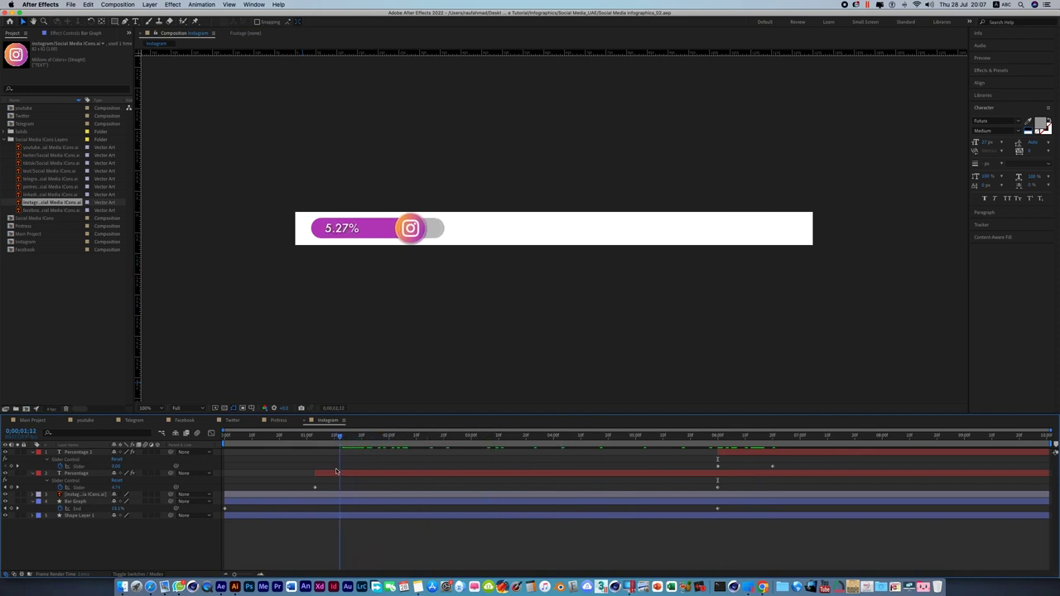
drag(316, 473, 312, 475)
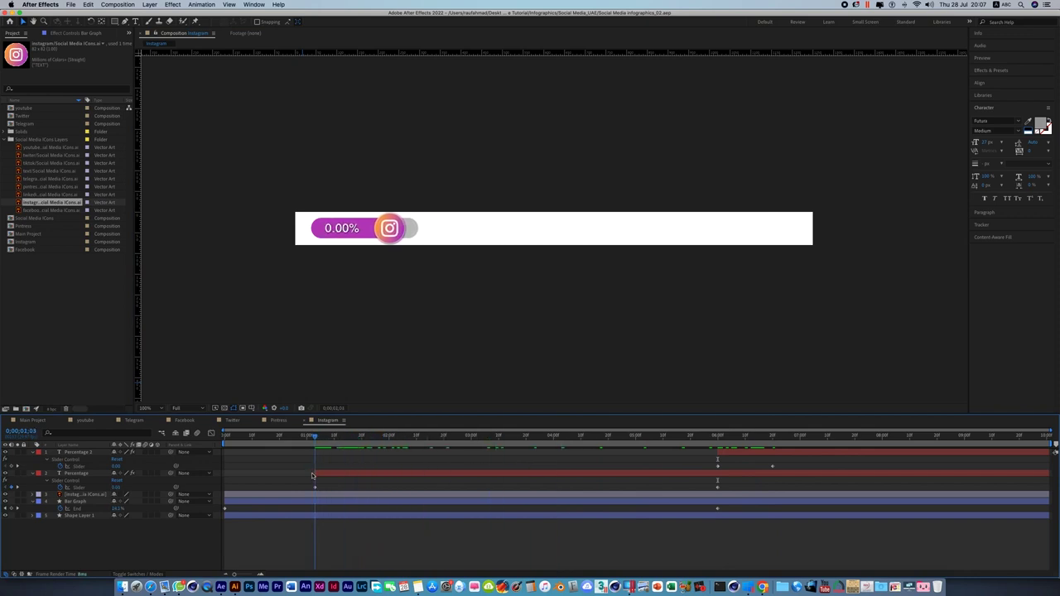
drag(312, 475, 722, 478)
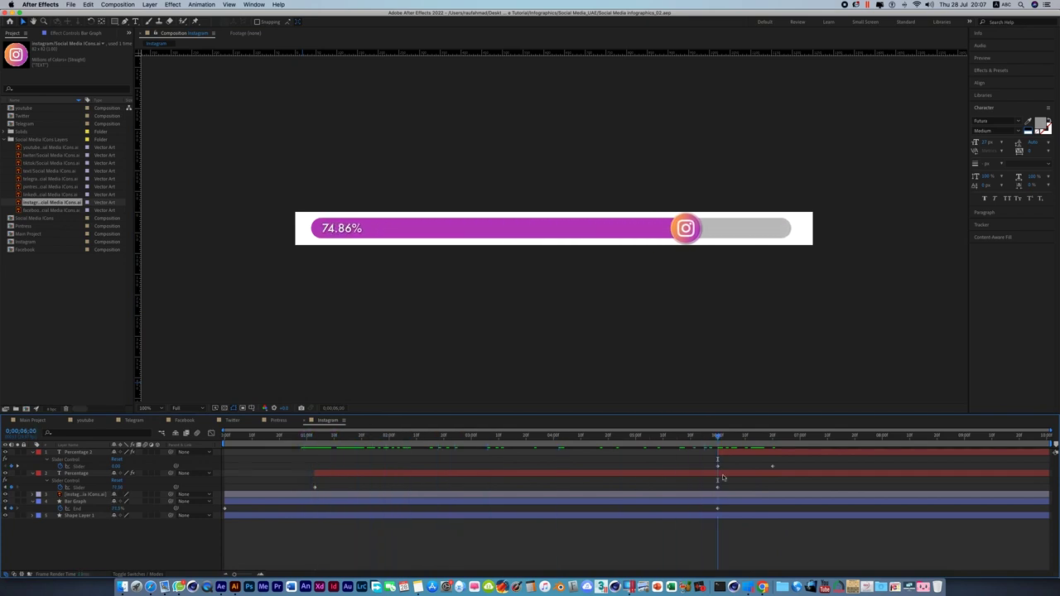
click(62, 374)
click(5, 141)
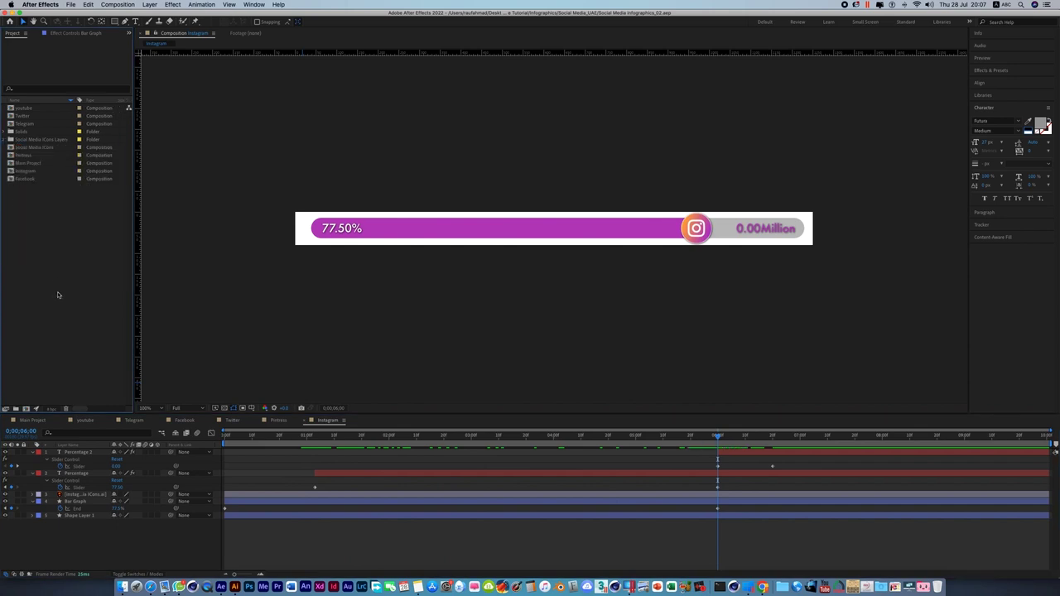
Duplicate the Instagram composition and rename the copy to Linkedin
click(38, 171)
click(89, 5)
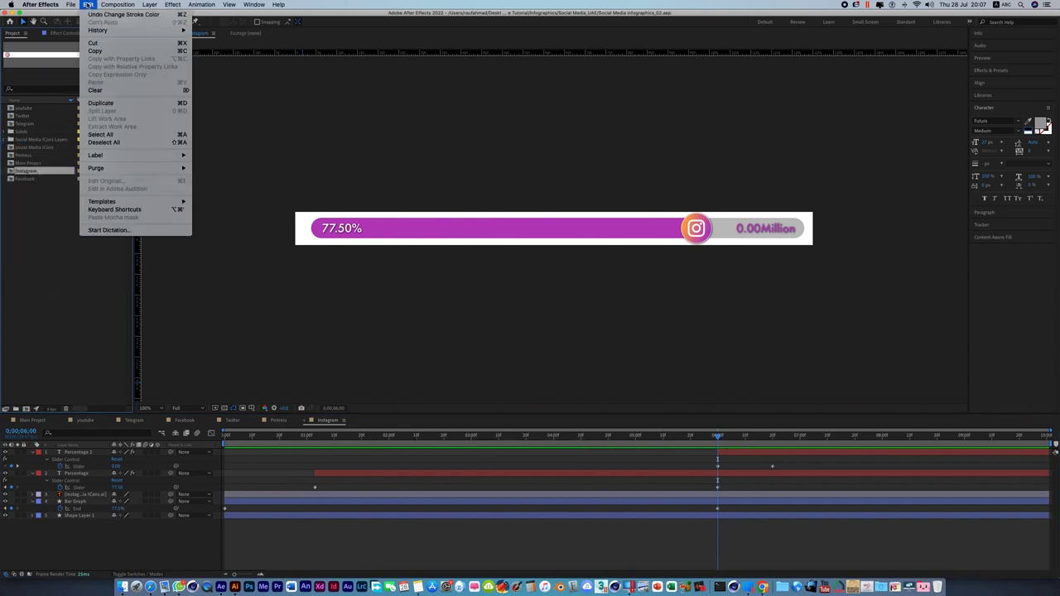
click(100, 103)
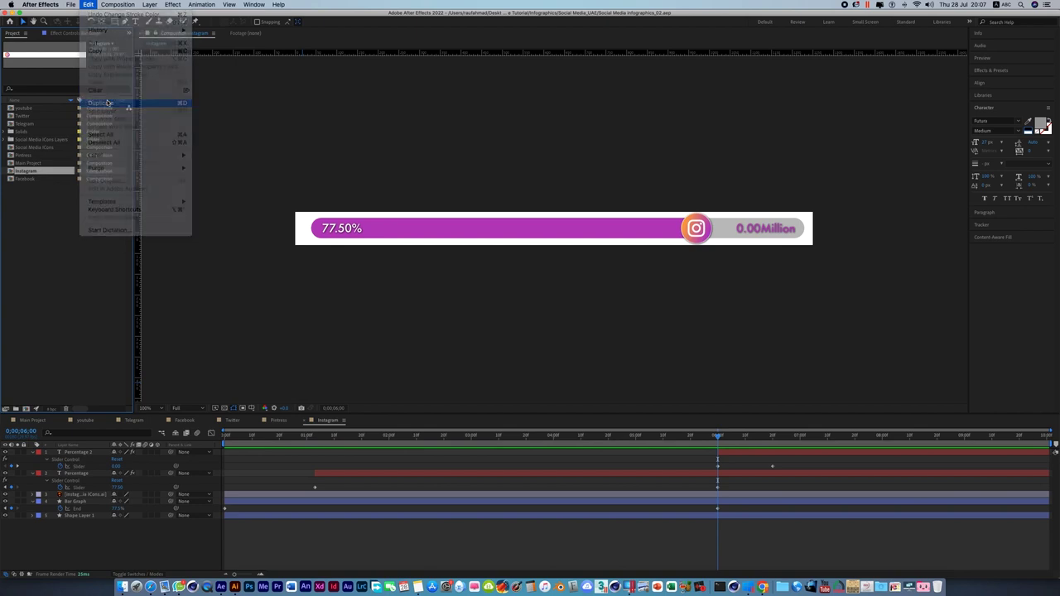
right_click(40, 171)
click(90, 285)
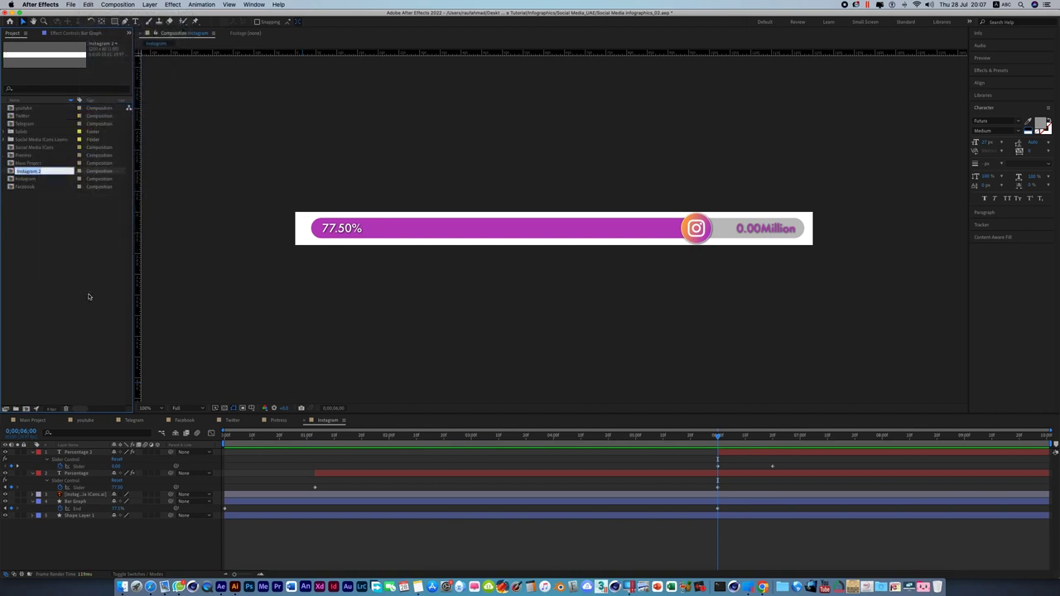
text(Li)
click(90, 295)
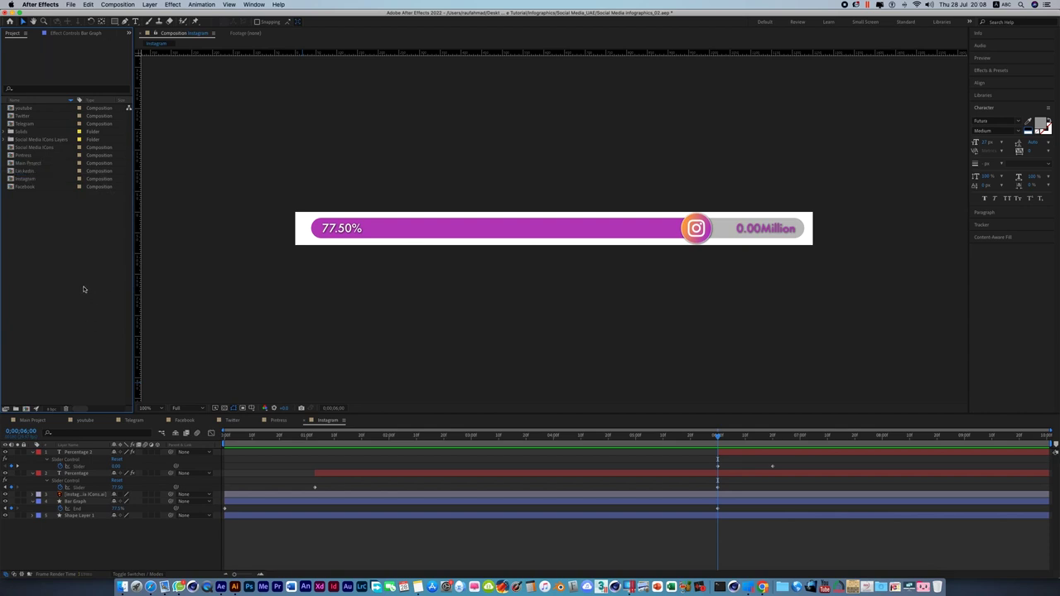
Open the Linkedin composition, correct its name to Linkedin, and select the Instagram icon layer
click(30, 173)
double_click(30, 174)
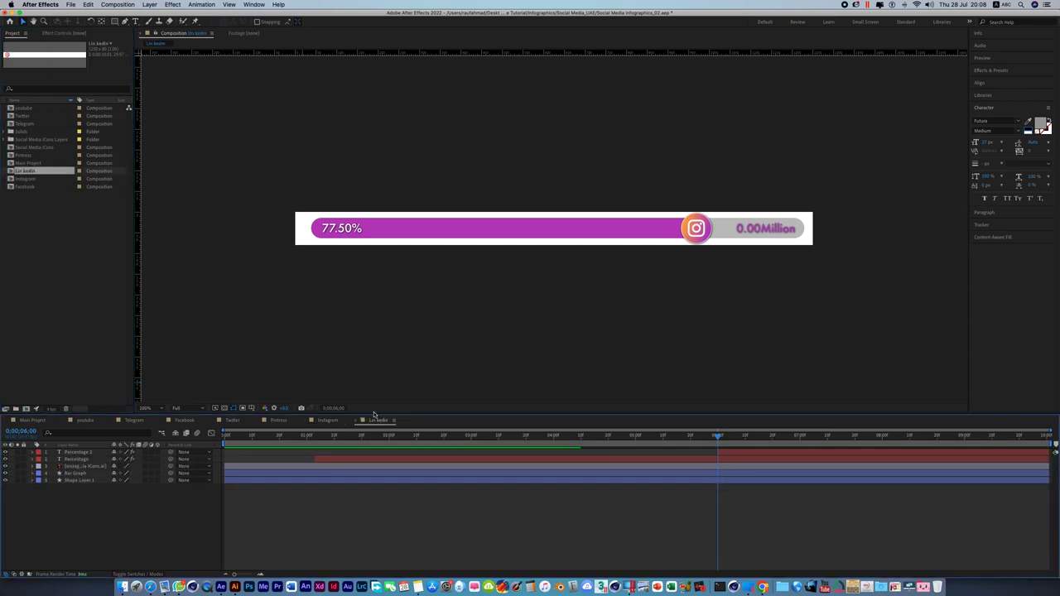
right_click(27, 174)
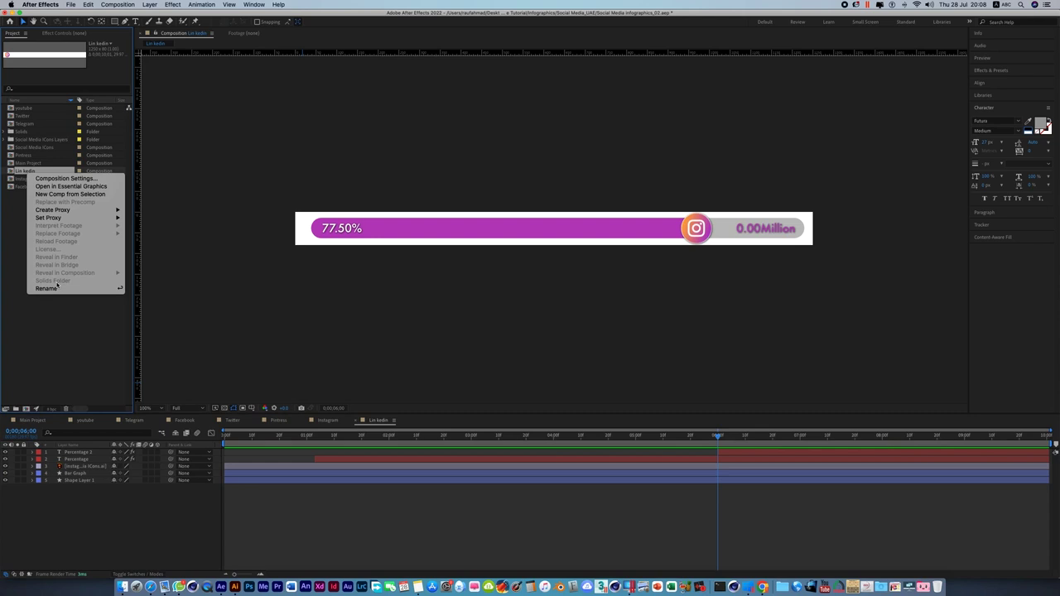
click(57, 288)
key(Return)
key(Right)
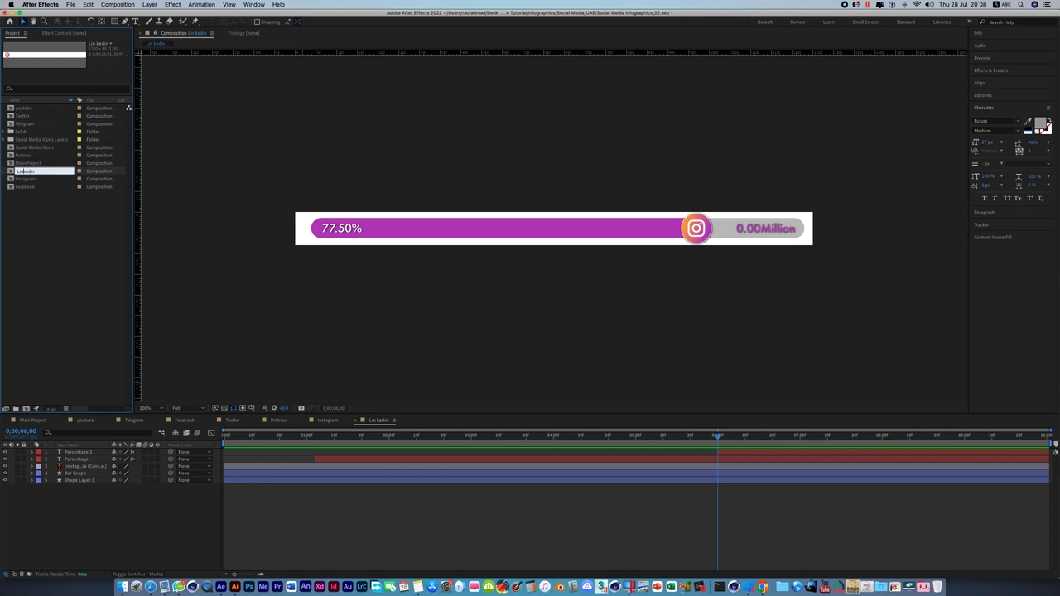
key(Return)
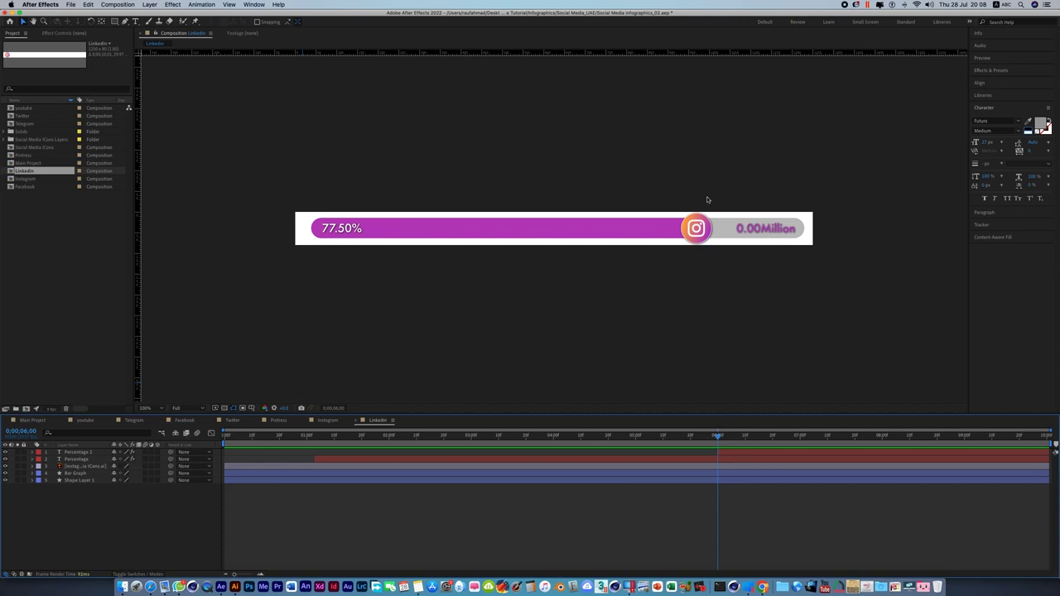
click(701, 237)
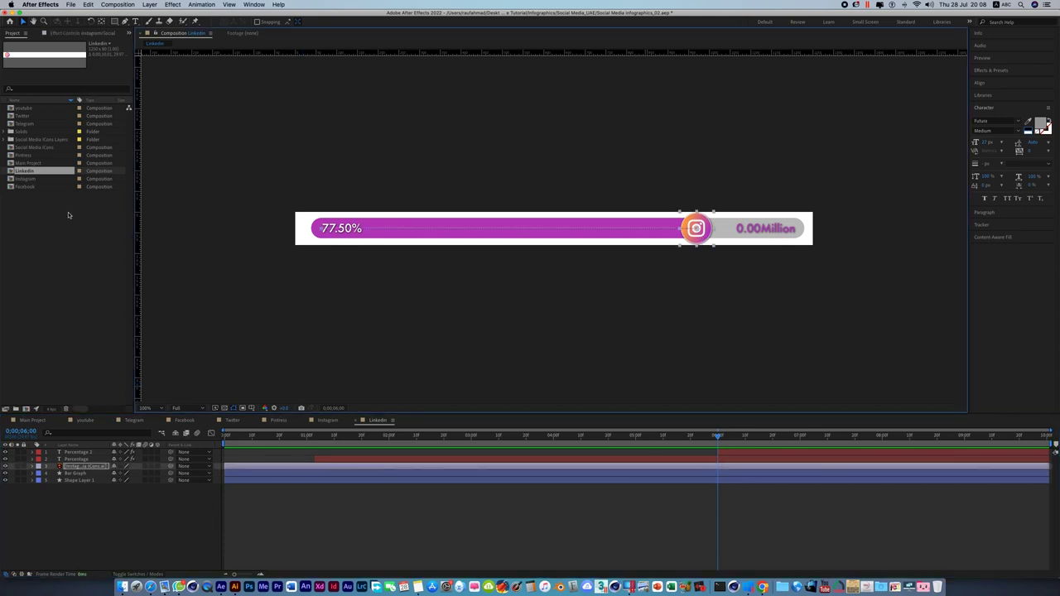
Replace the Instagram icon layer's source with the LinkedIn artwork from the Social Media Icons folder
click(9, 139)
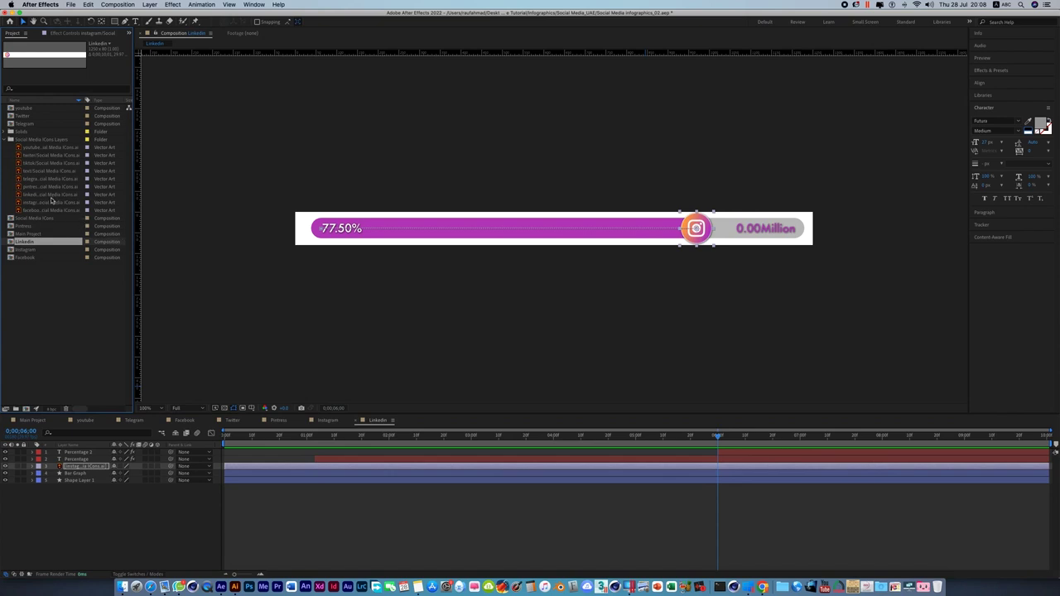
drag(36, 195, 81, 469)
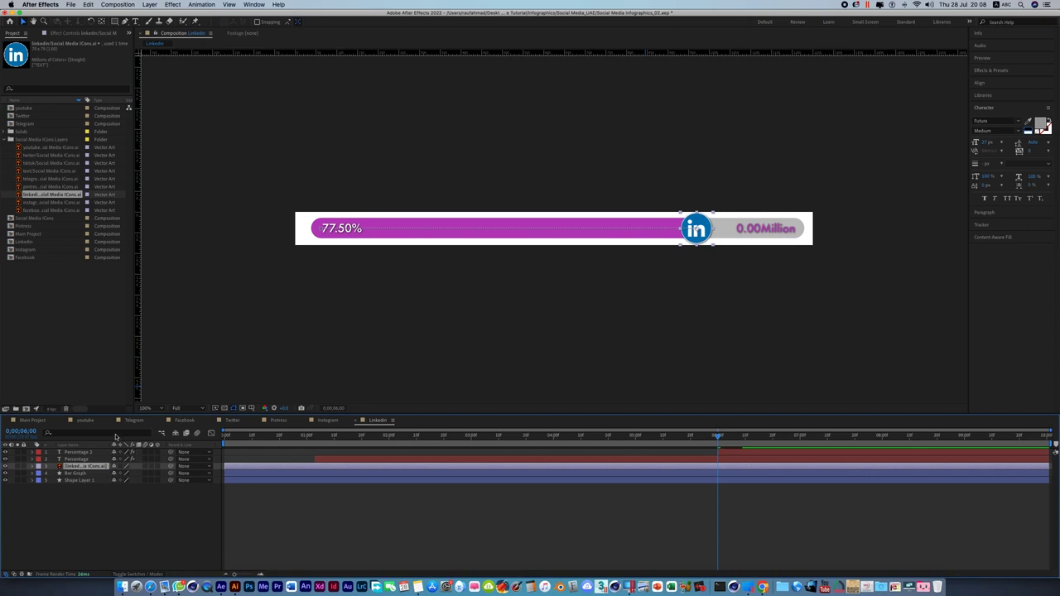
click(784, 231)
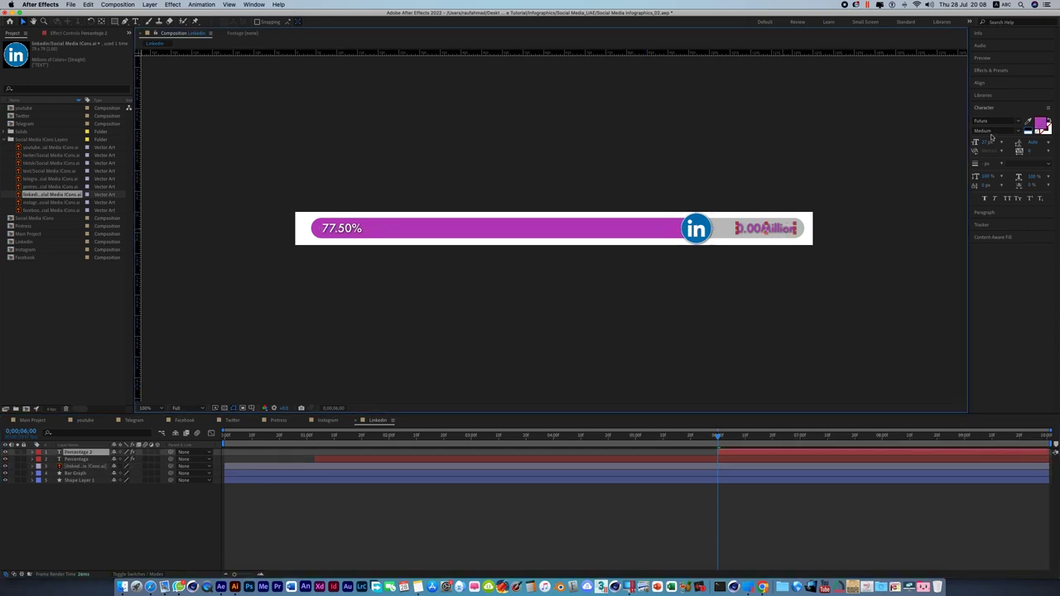
Recolour the Bar Graph stroke to LinkedIn blue (0076B2), sampled from the icon
key(Return)
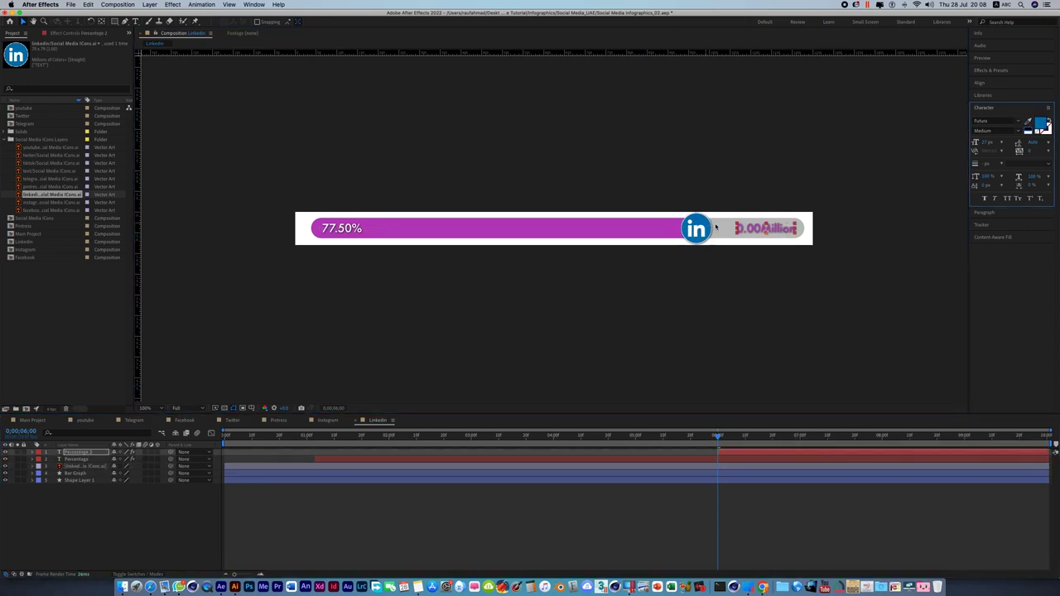
click(210, 129)
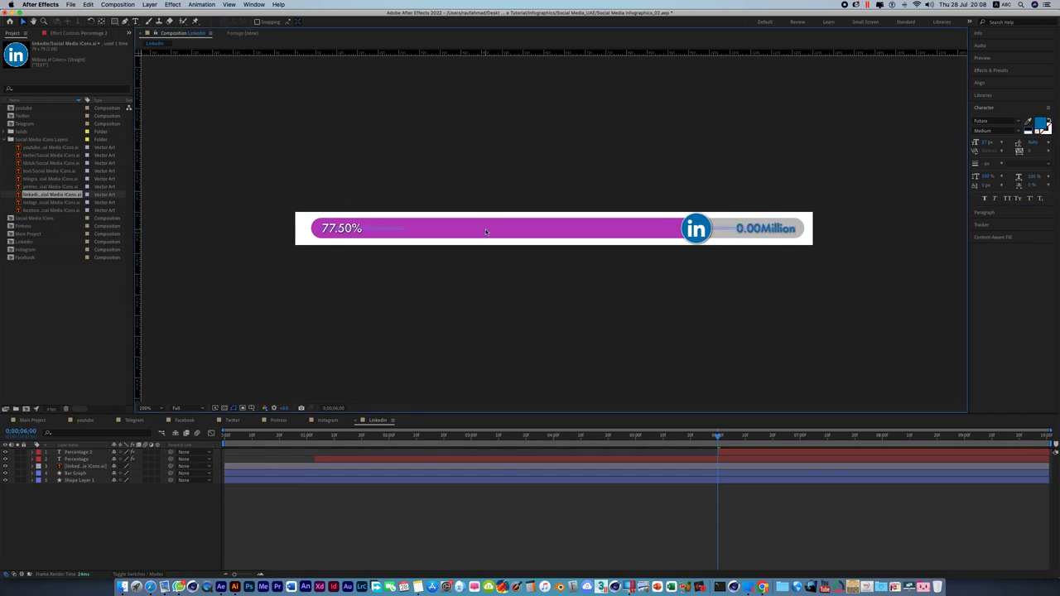
click(485, 229)
click(353, 20)
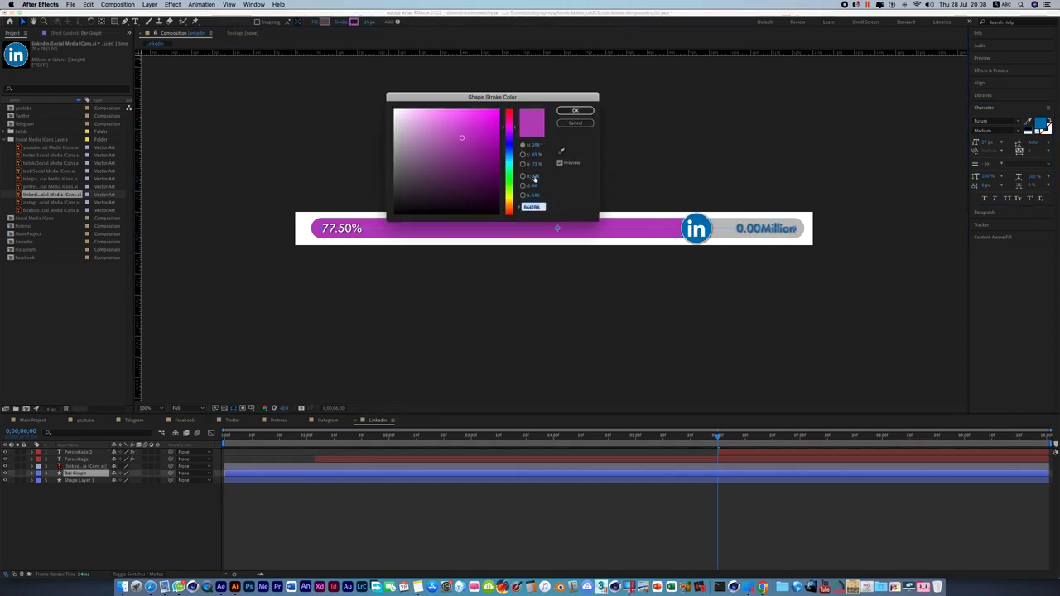
click(562, 151)
click(563, 153)
click(562, 151)
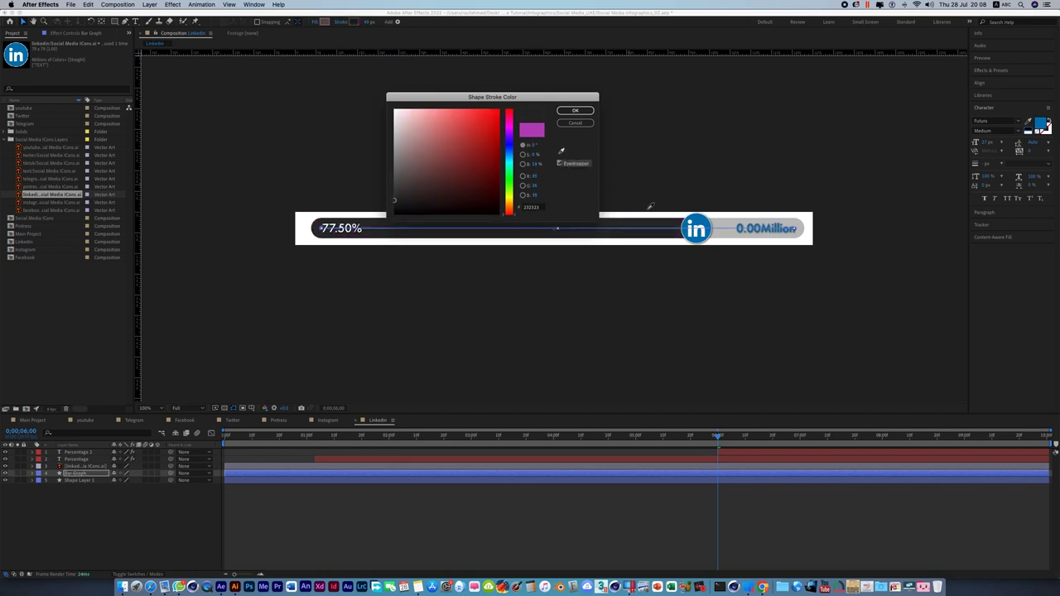
click(709, 215)
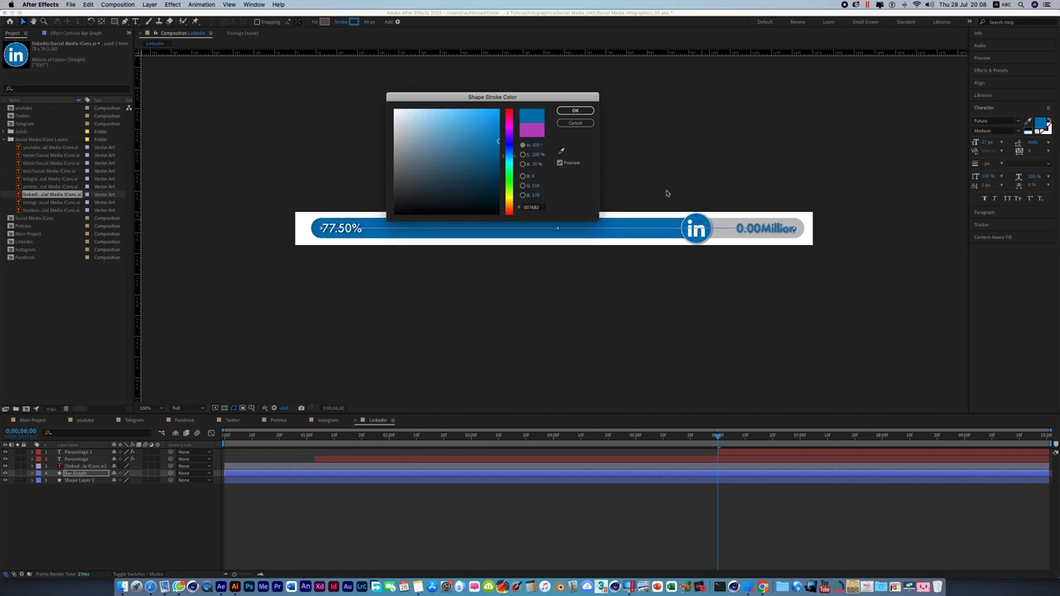
click(580, 111)
click(582, 112)
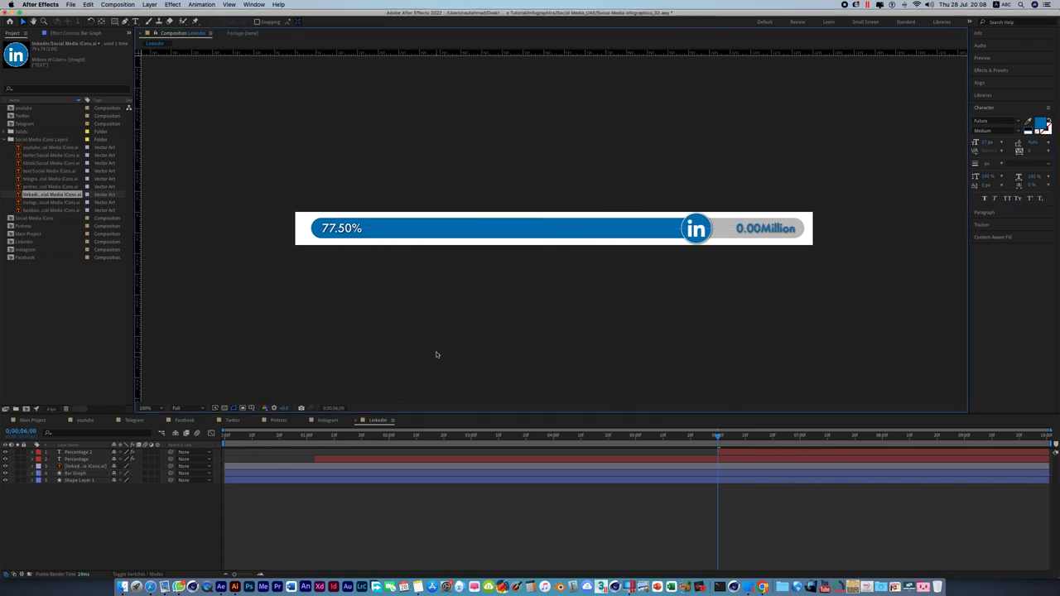
click(99, 452)
Set the Percentage counter's final slider value to 51.50%
shift+click(84, 458)
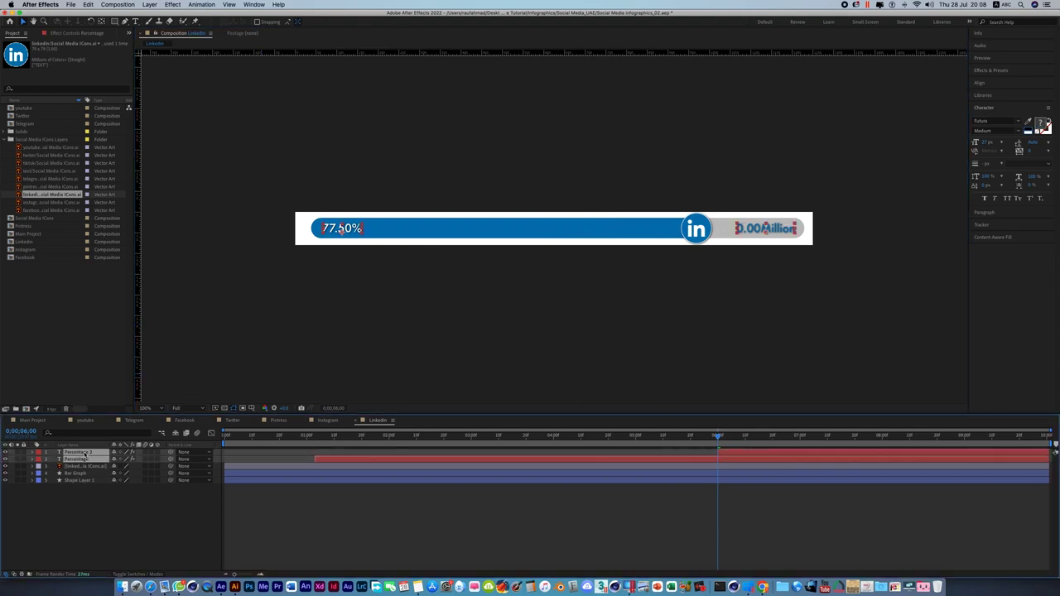
key(u)
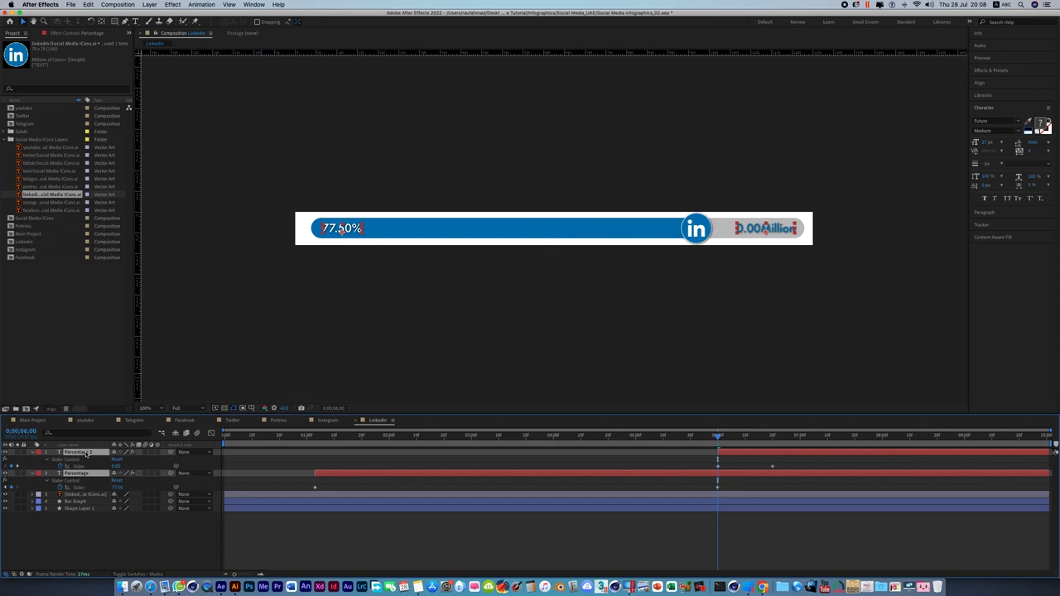
click(119, 487)
text(1)
text(1.5)
key(Return)
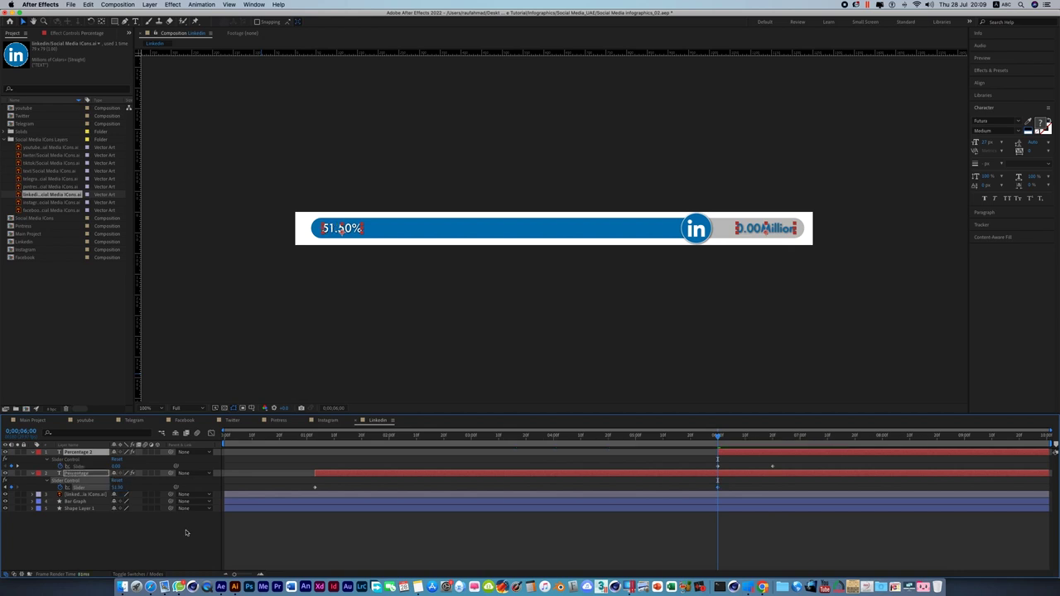
Set the Bar Graph's End value to 51.5%
click(86, 502)
key(u)
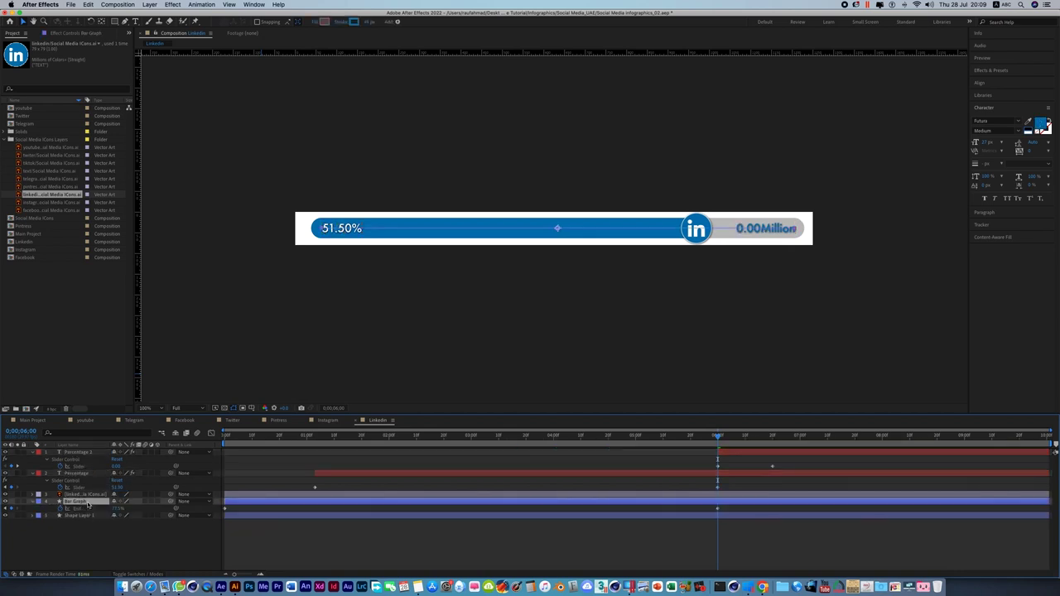
click(119, 509)
text(1)
key(Return)
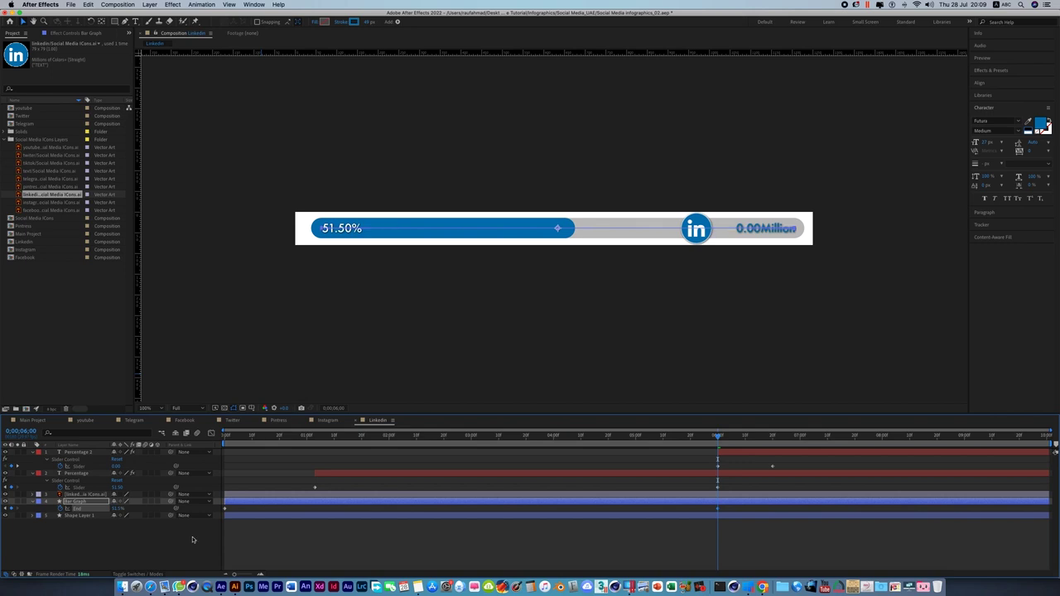
Move the LinkedIn icon left to the end of the shortened blue fill
click(618, 375)
click(699, 231)
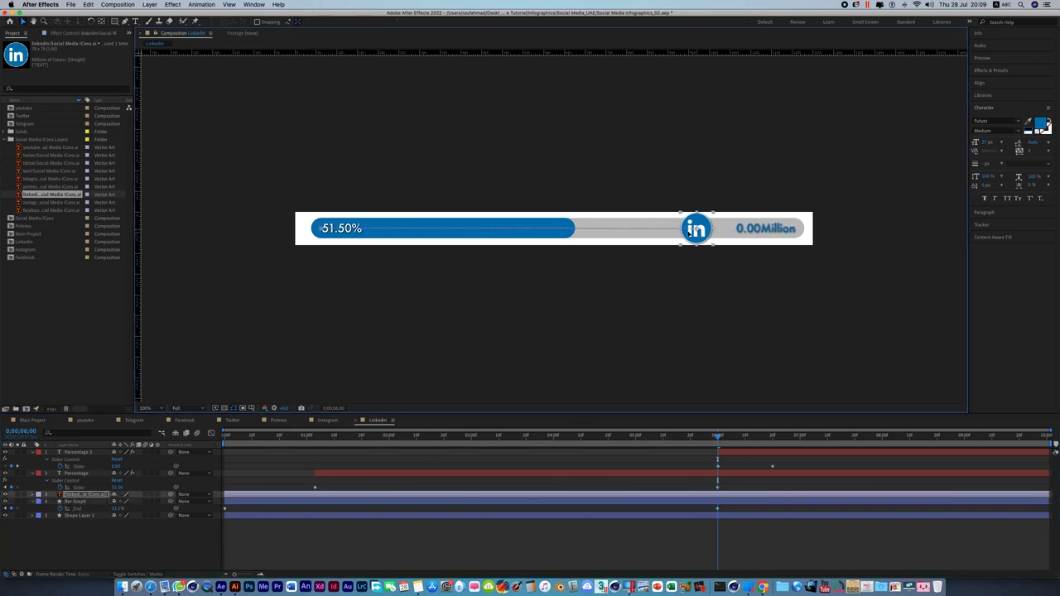
drag(696, 230, 563, 229)
click(779, 402)
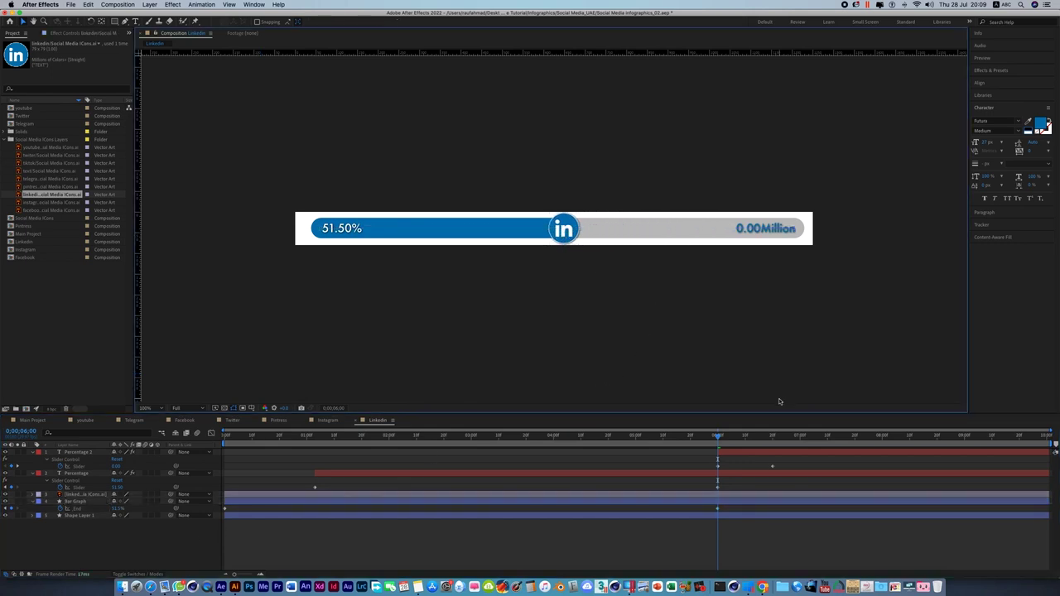
drag(718, 438, 773, 436)
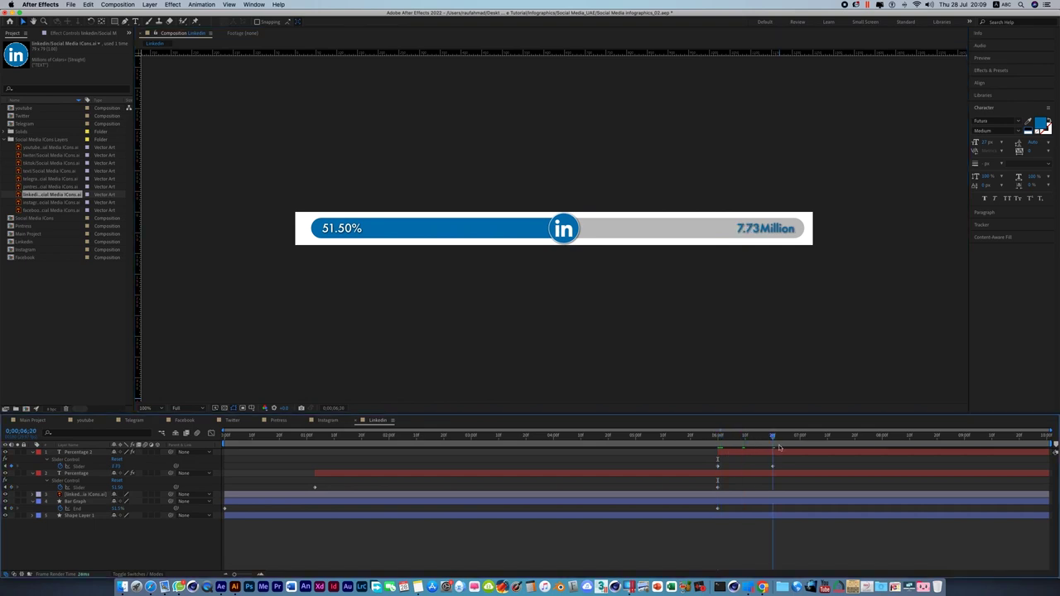
Change Percentage 2's final slider value from 7.73 to 5.12, then preview the fill
click(756, 232)
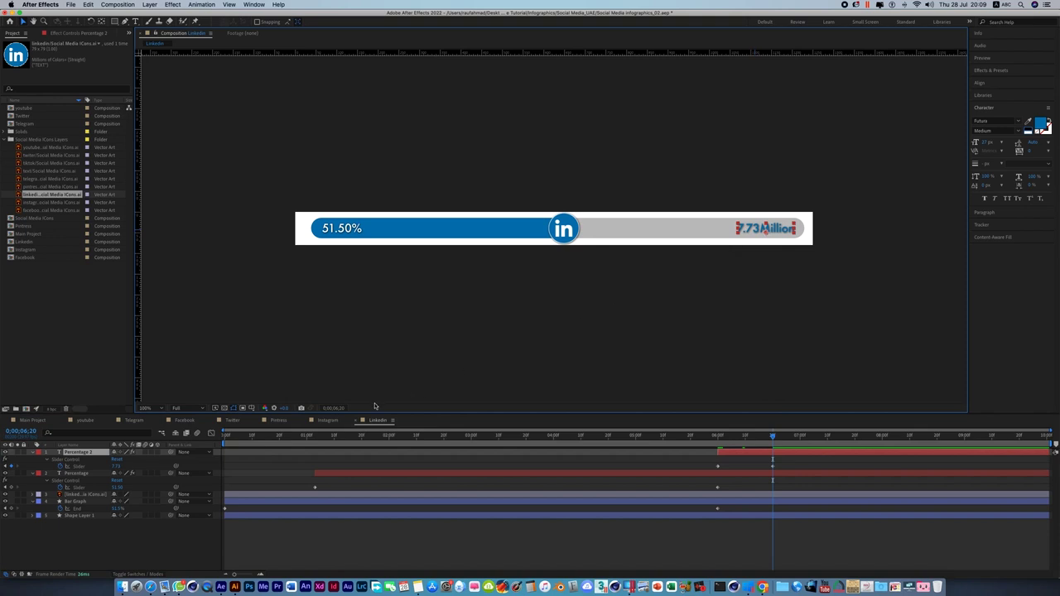
click(120, 467)
key(BackSpace)
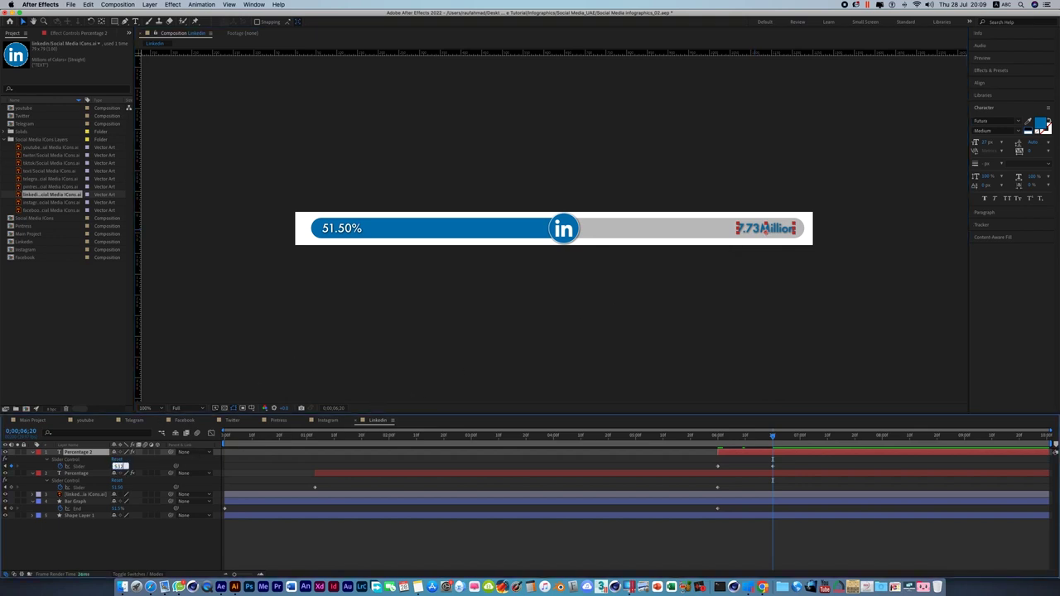
key(Return)
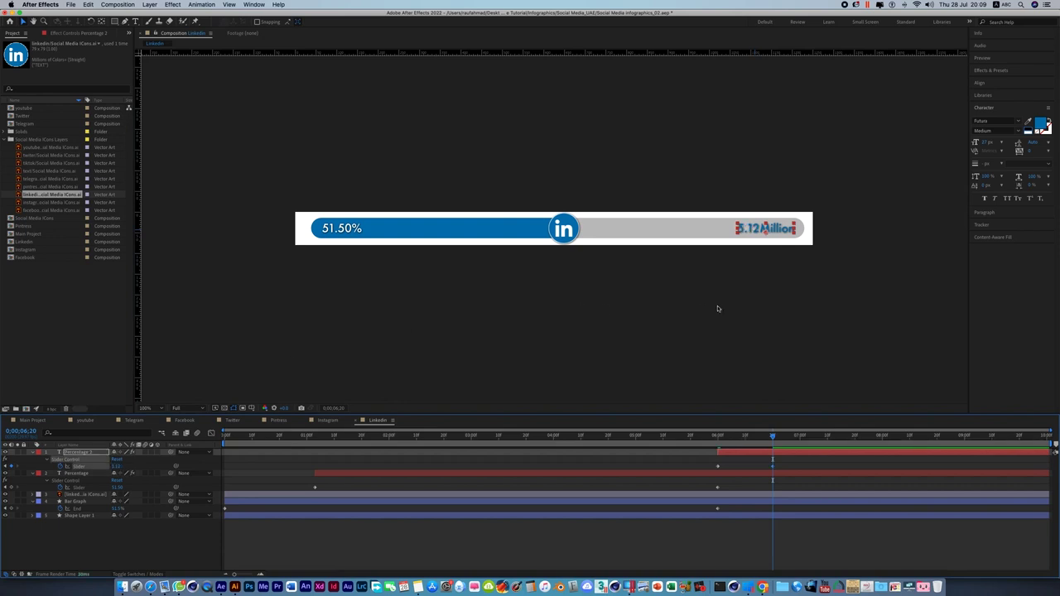
click(719, 308)
drag(775, 436, 366, 457)
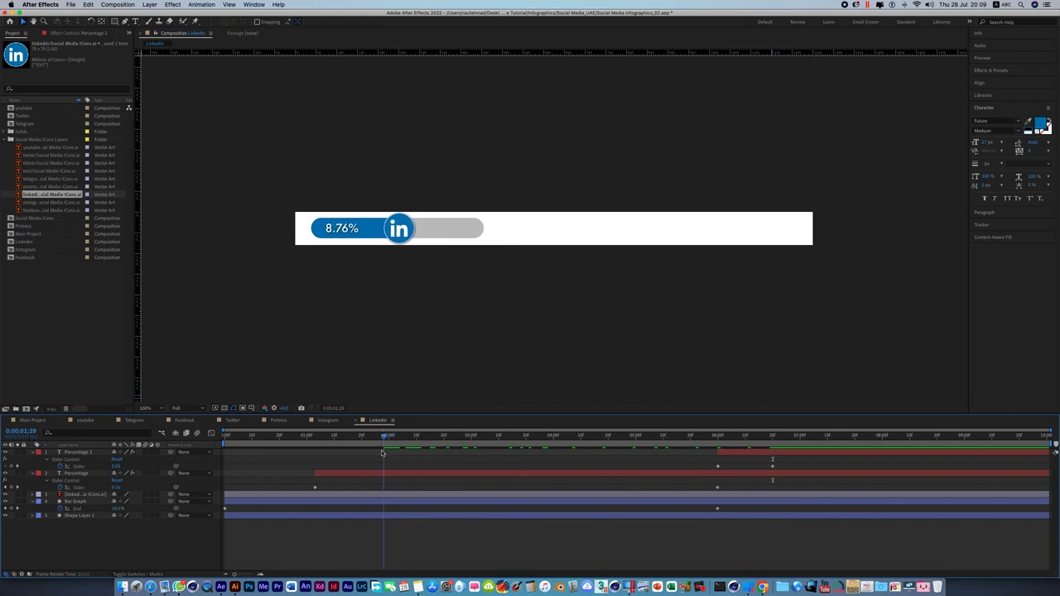
Move the Percentage counter's first keyframe later to the playhead and preview the timing
drag(367, 457, 367, 457)
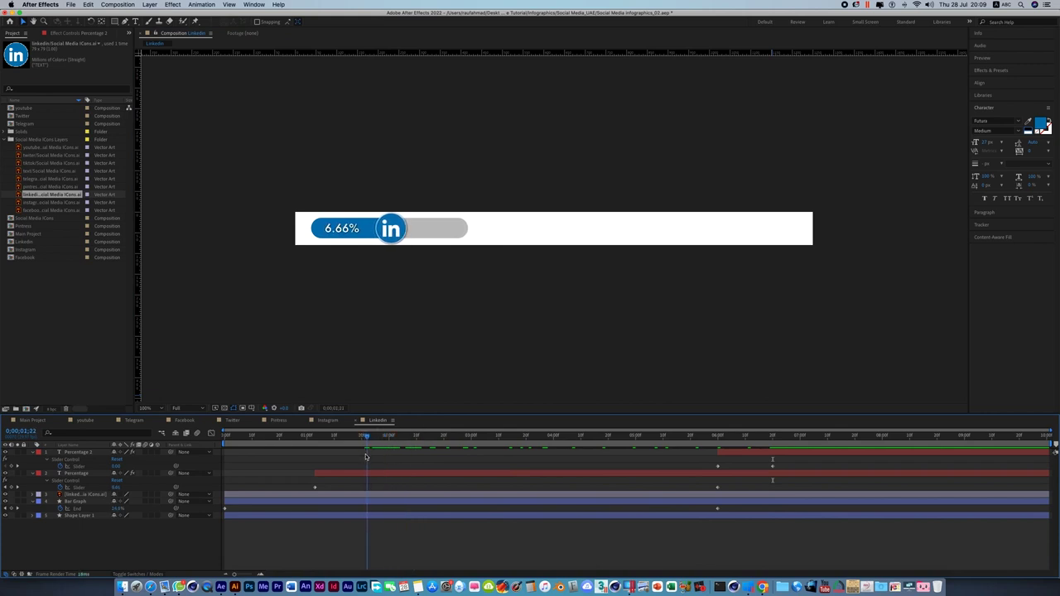
click(315, 477)
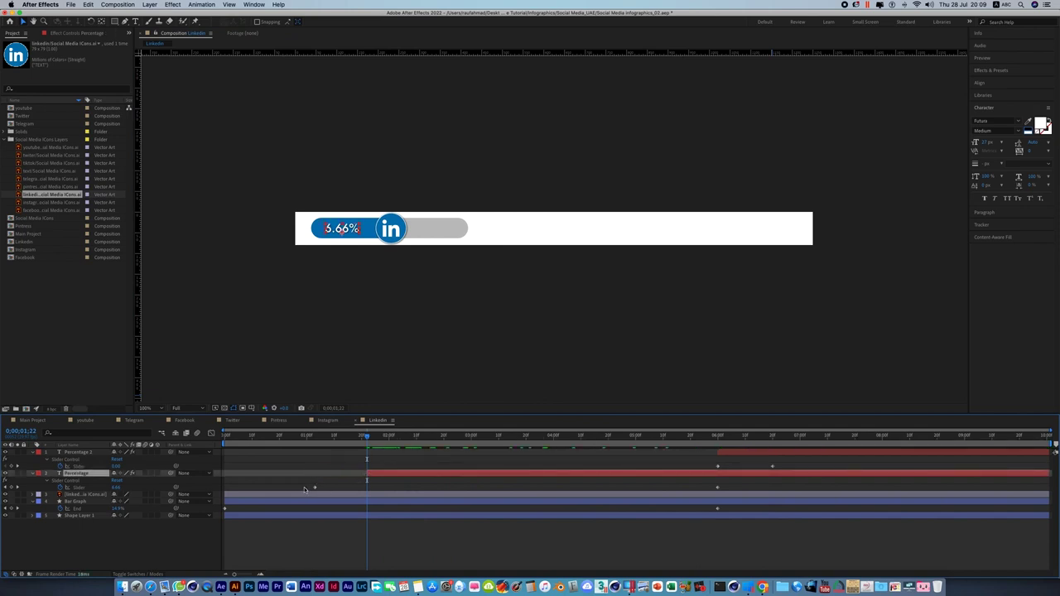
drag(315, 487, 367, 487)
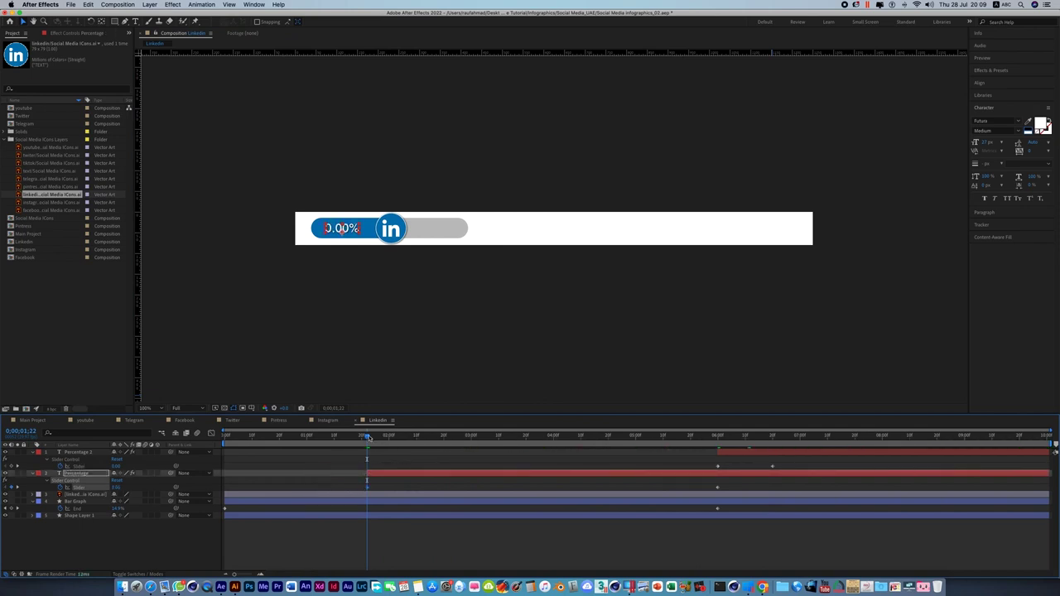
key(Home)
key(space)
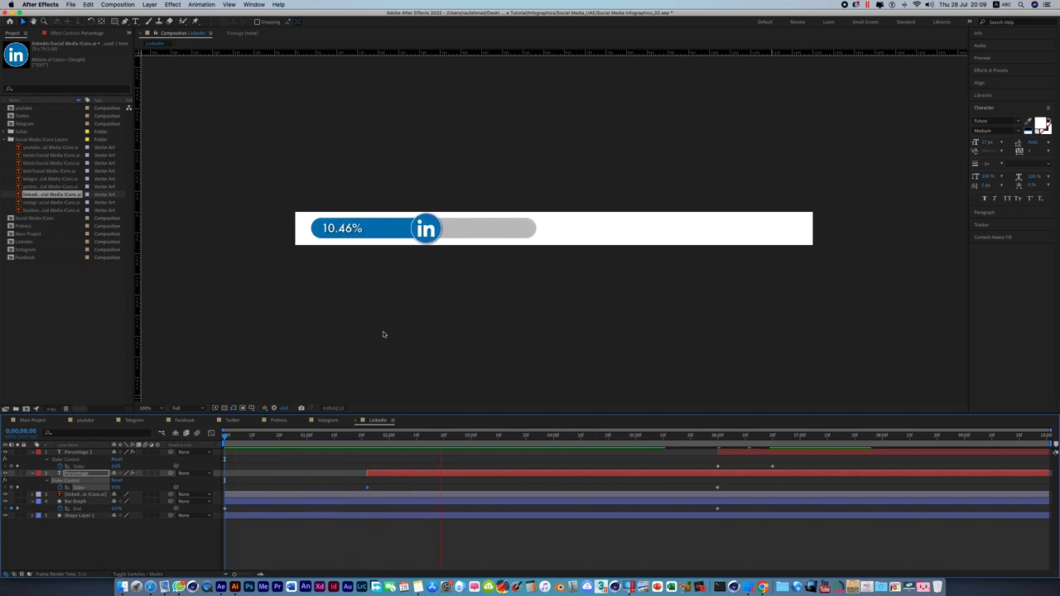
key(space)
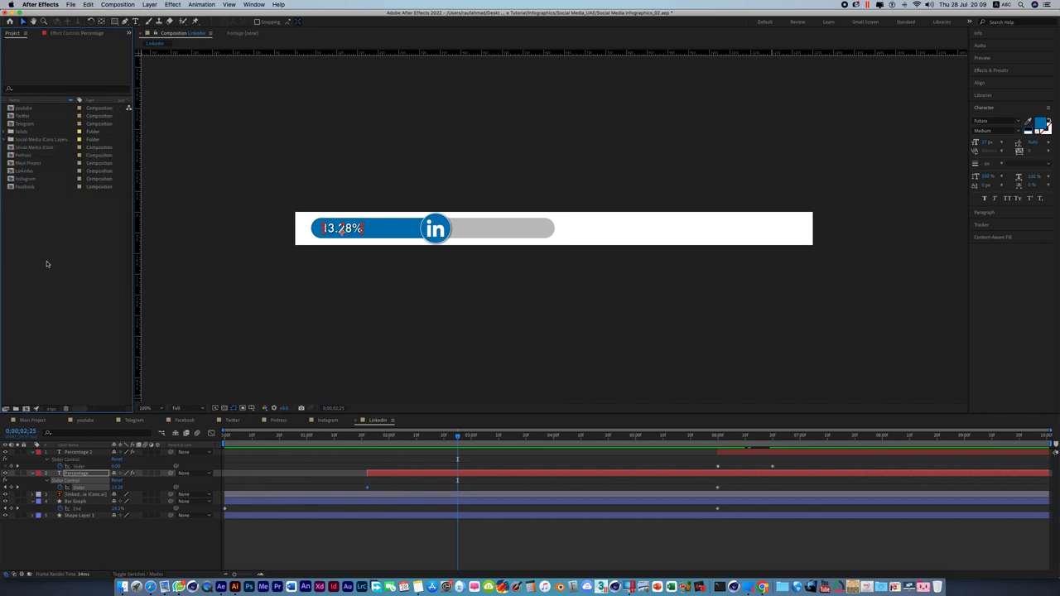
Duplicate the Linkedin composition in the project panel
click(27, 171)
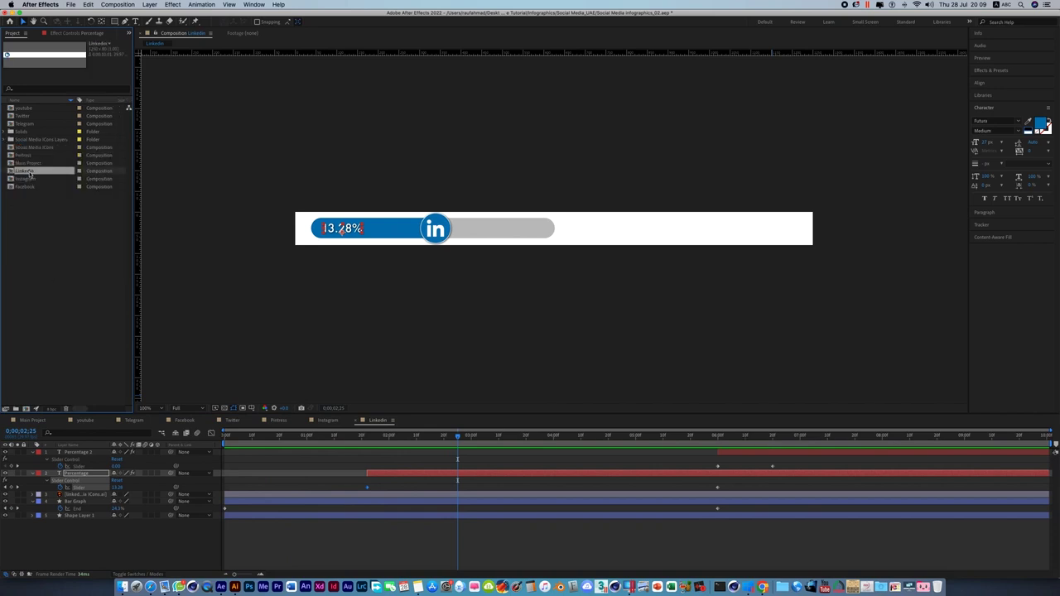
click(88, 4)
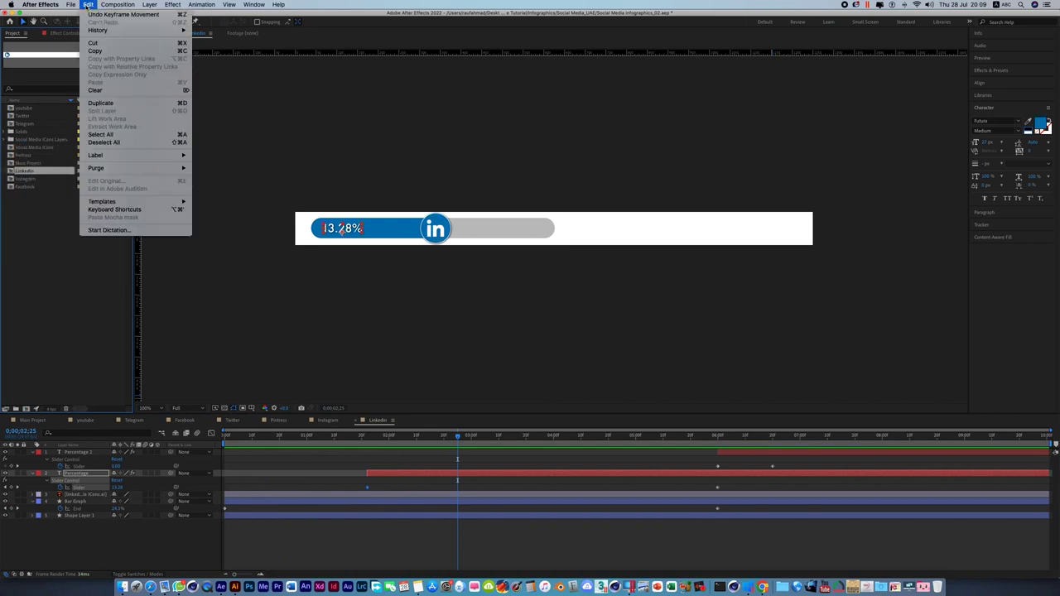
click(101, 103)
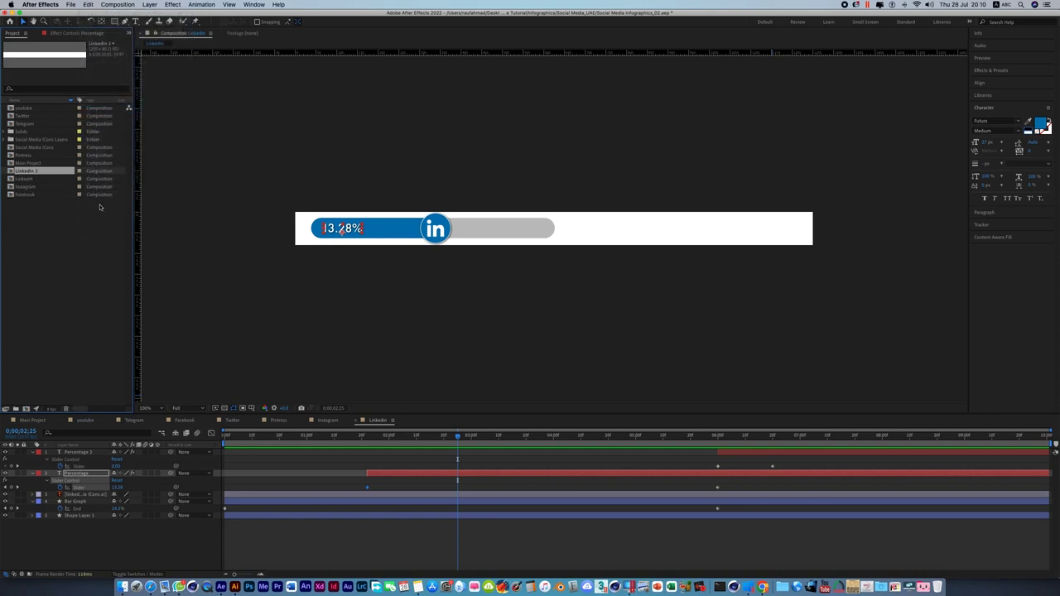
Rename the Linkedin 2 copy to Tiktok and open it
right_click(48, 174)
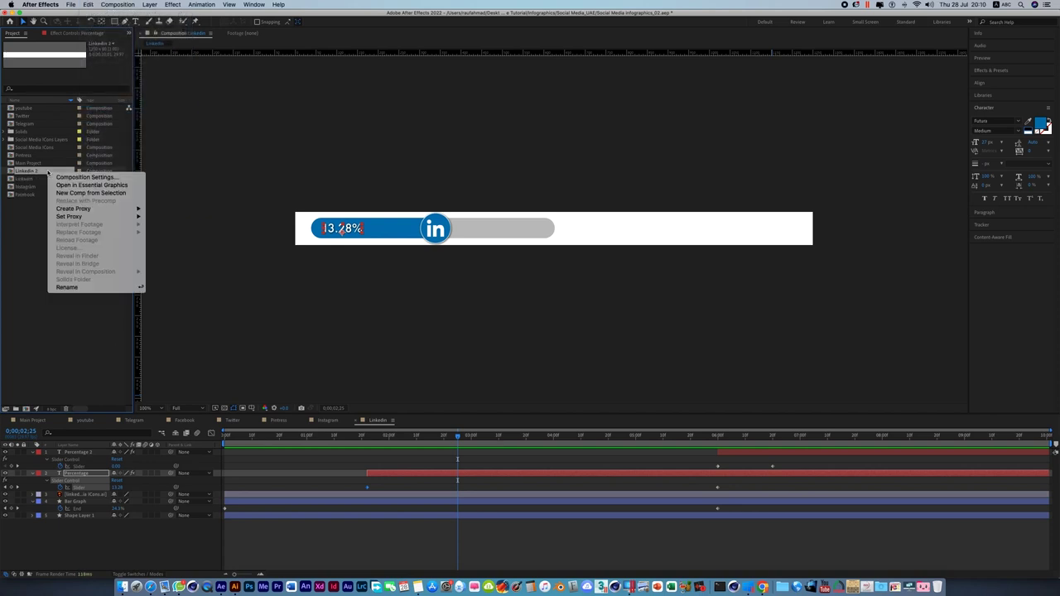
click(73, 287)
text(Tiktok)
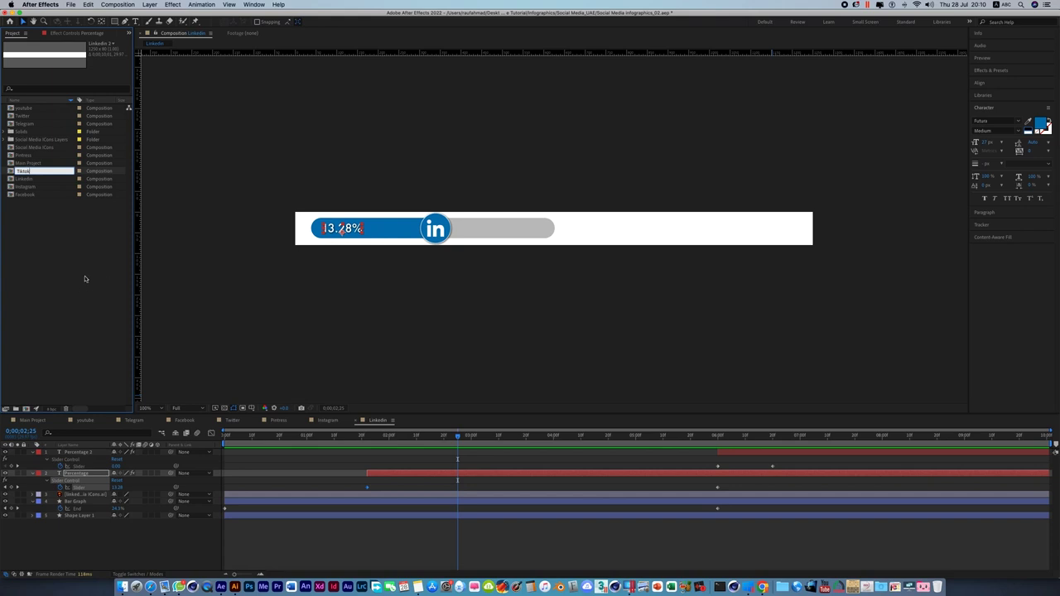
click(85, 279)
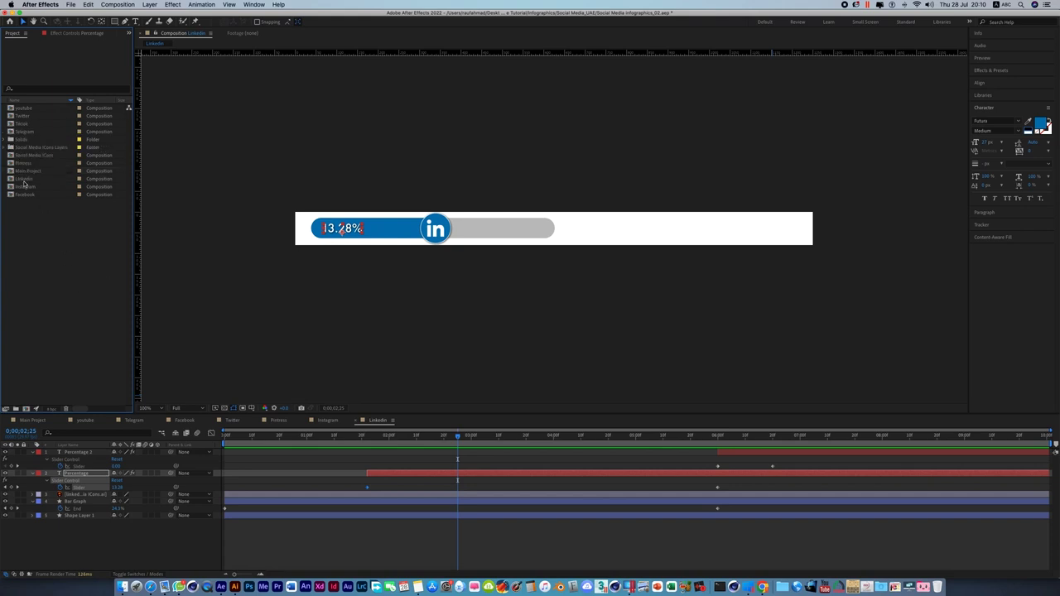
double_click(23, 124)
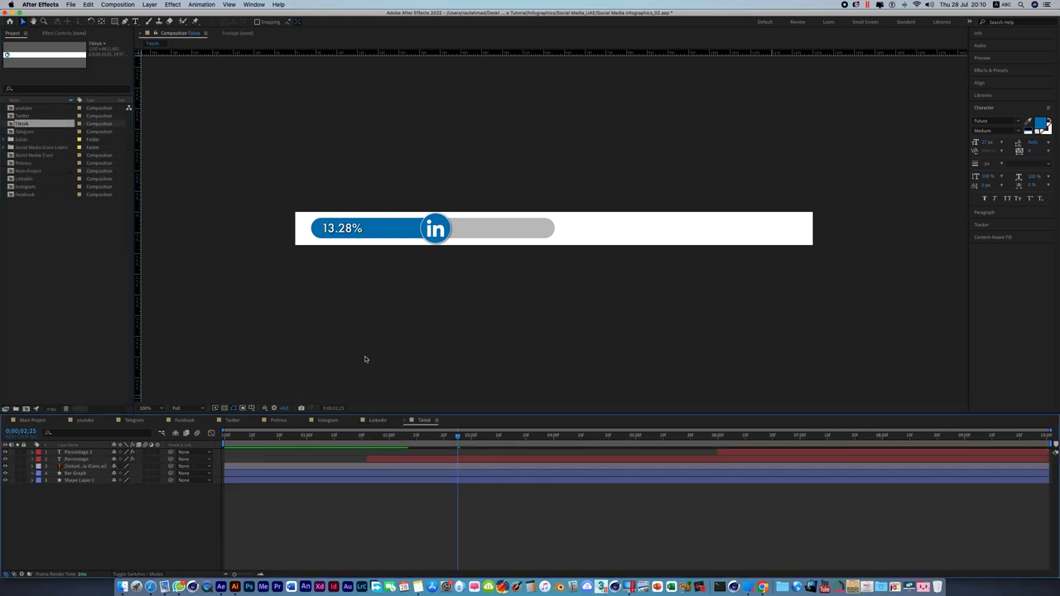
At the 6-second mark, replace the LinkedIn logo layer with the TikTok vector
click(439, 236)
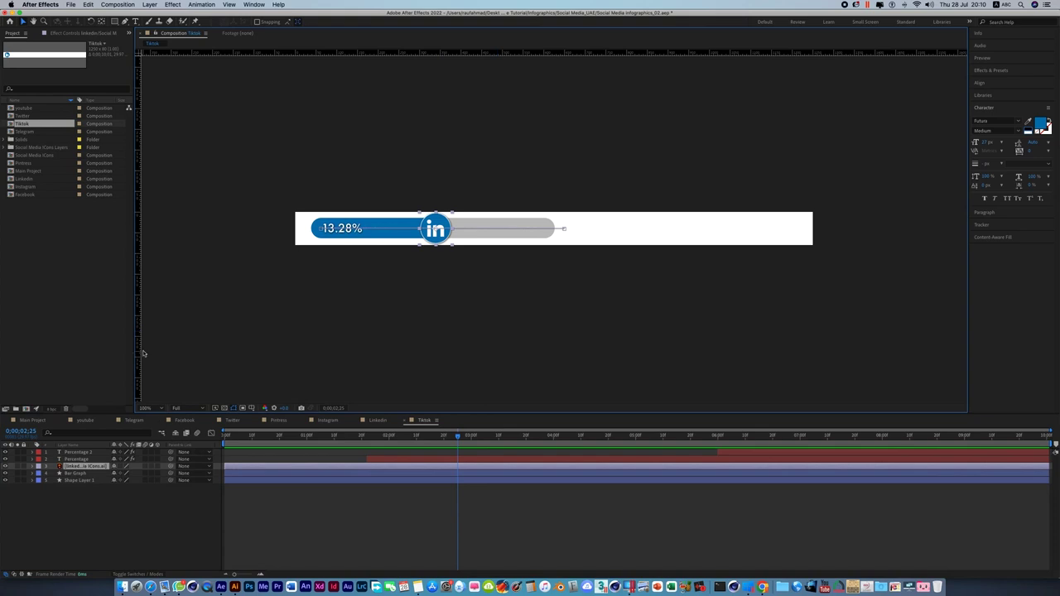
key(p)
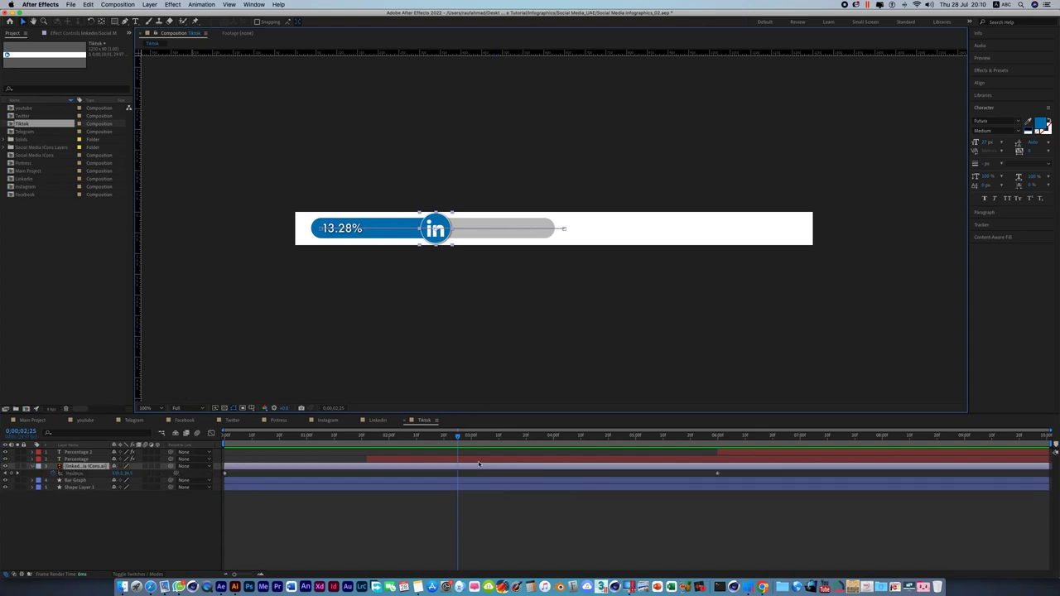
drag(457, 438, 718, 438)
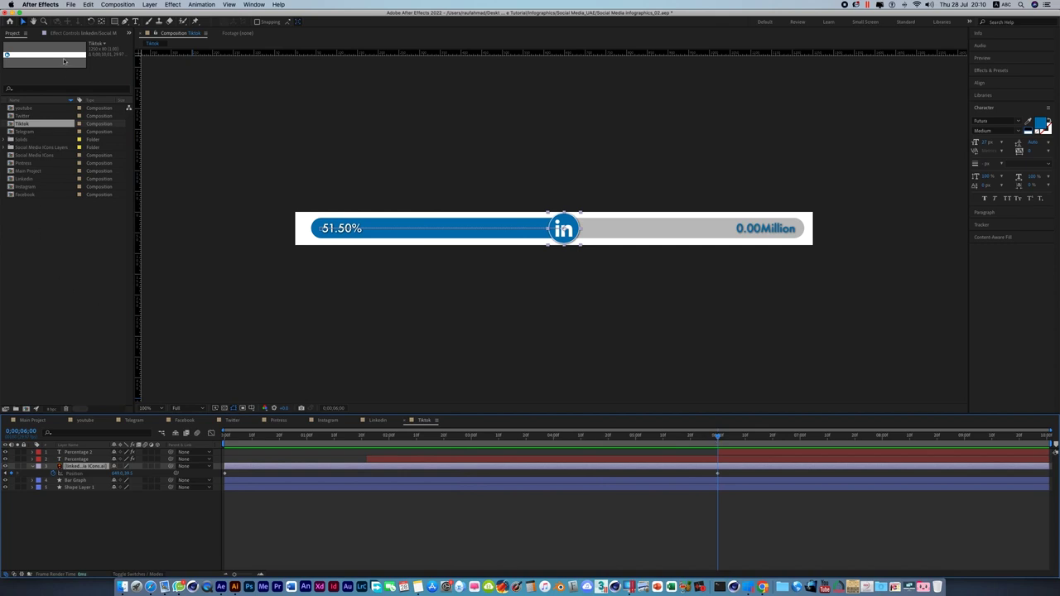
click(9, 148)
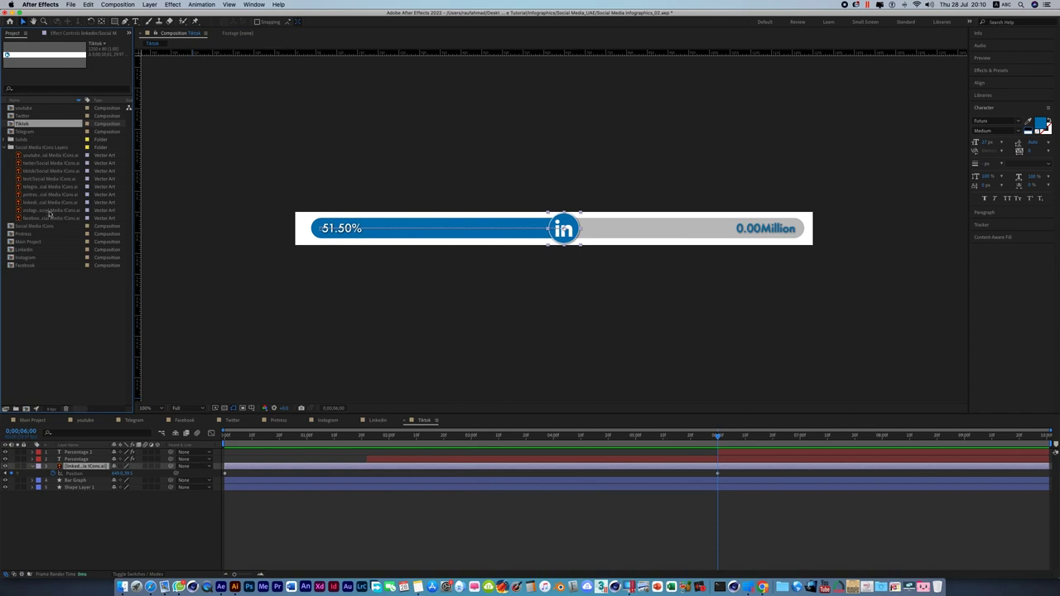
drag(36, 175, 82, 466)
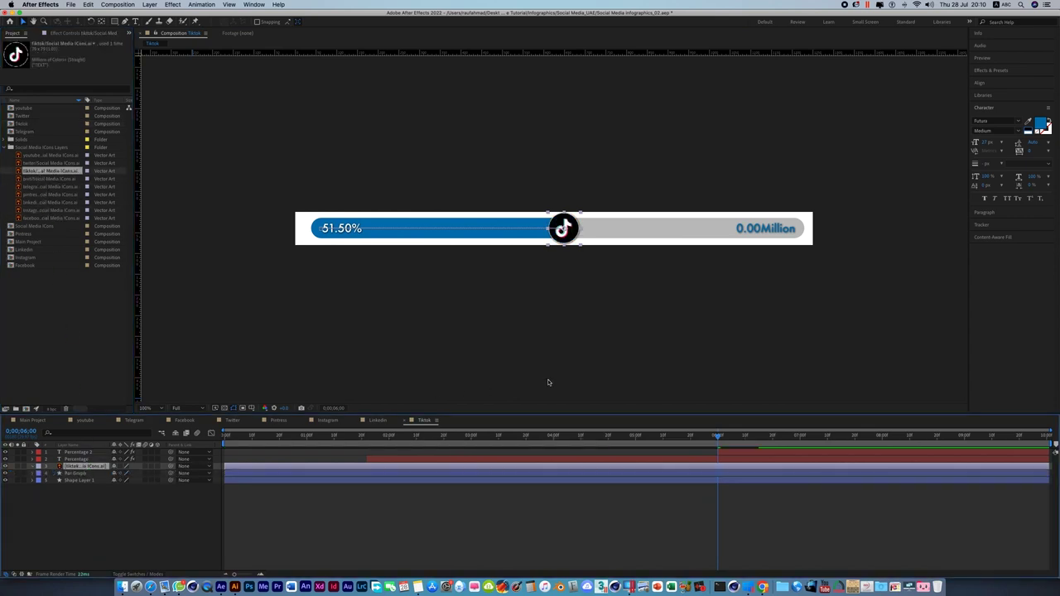
click(509, 252)
Make the Bar Graph stroke black, sampled from the TikTok logo
click(490, 228)
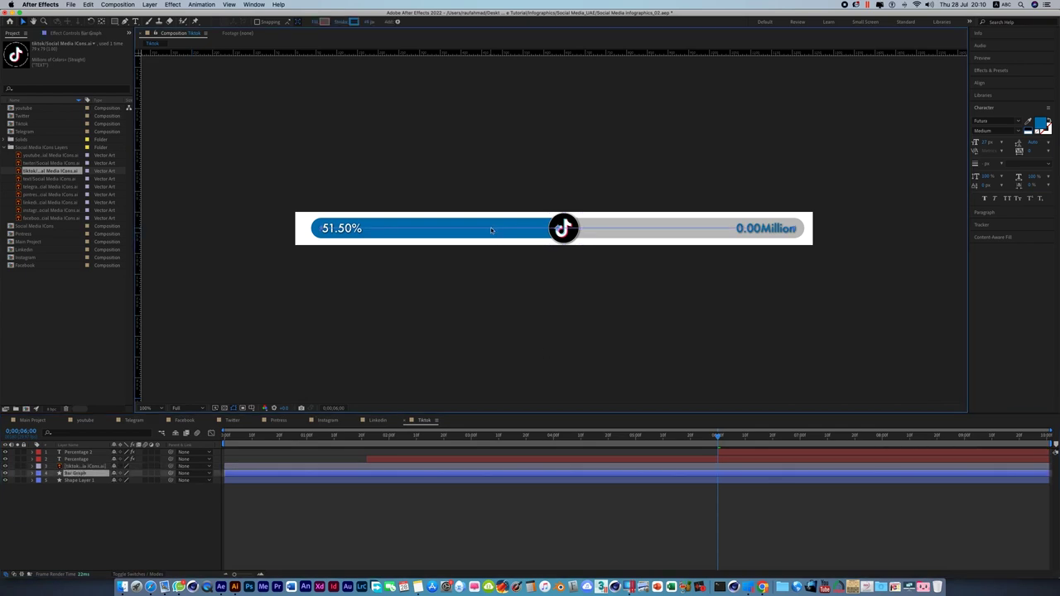
click(355, 22)
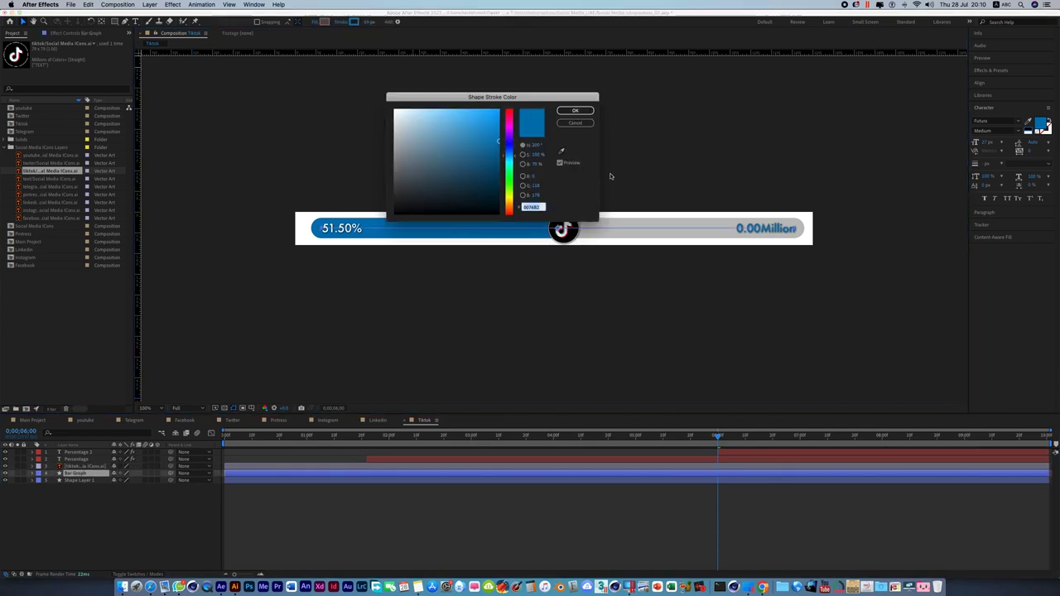
click(564, 152)
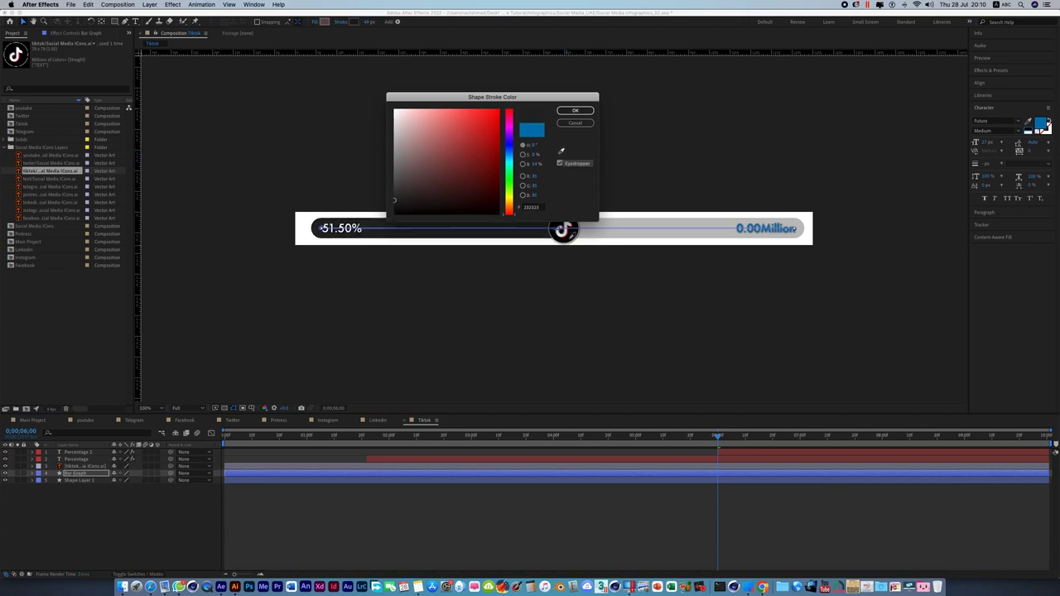
key(Return)
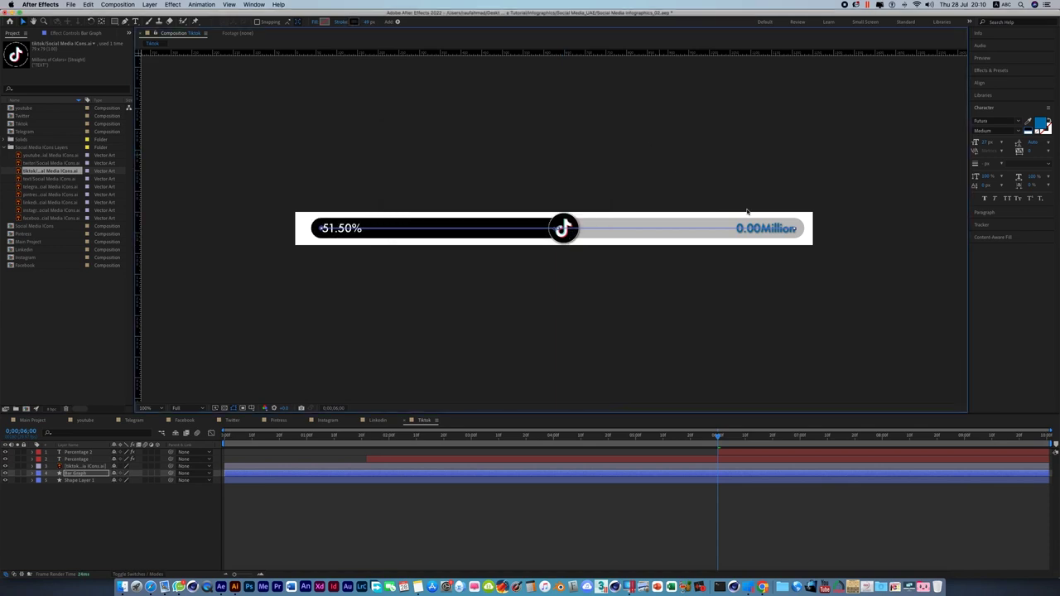
Make the 0.00Million text black with the Character panel eyedropper
click(783, 235)
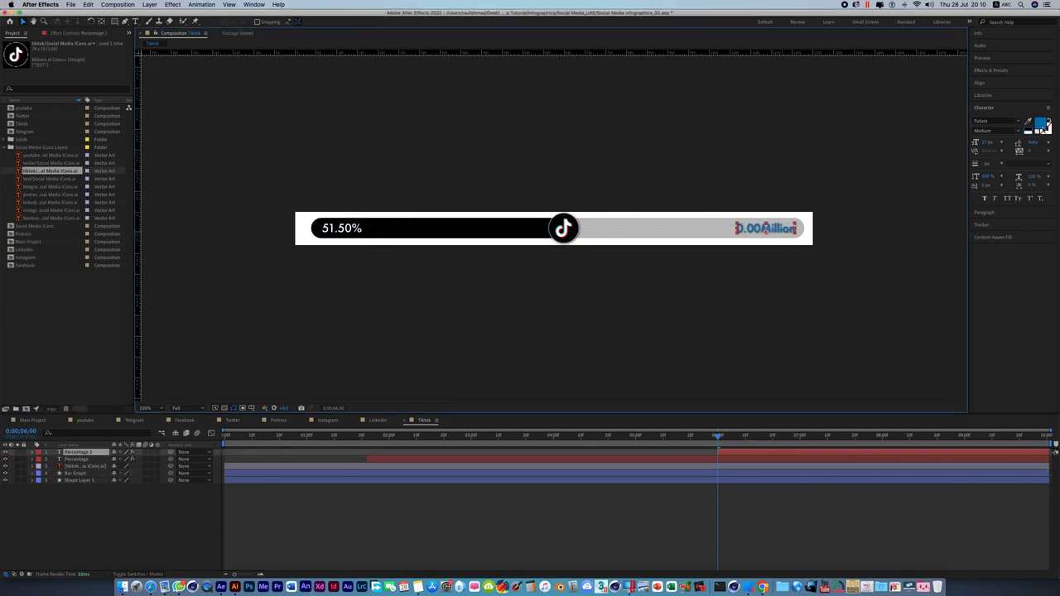
click(1028, 122)
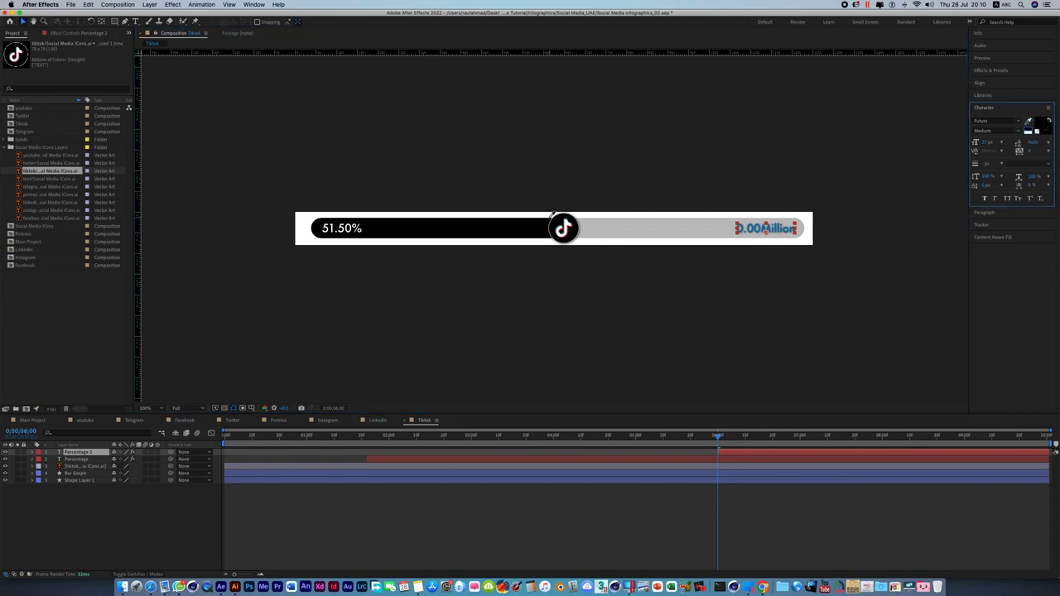
click(554, 217)
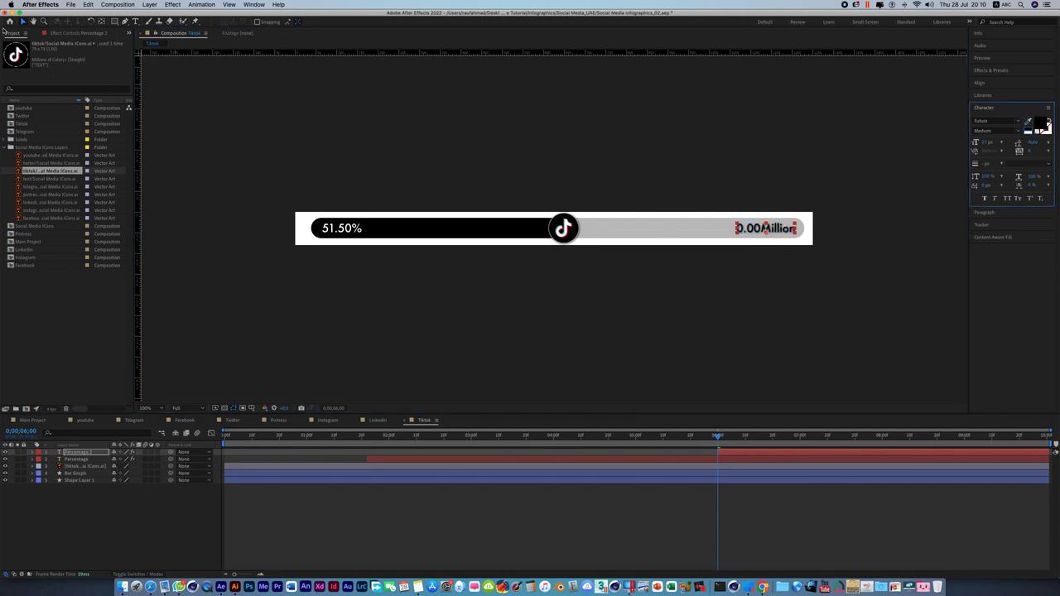
click(315, 104)
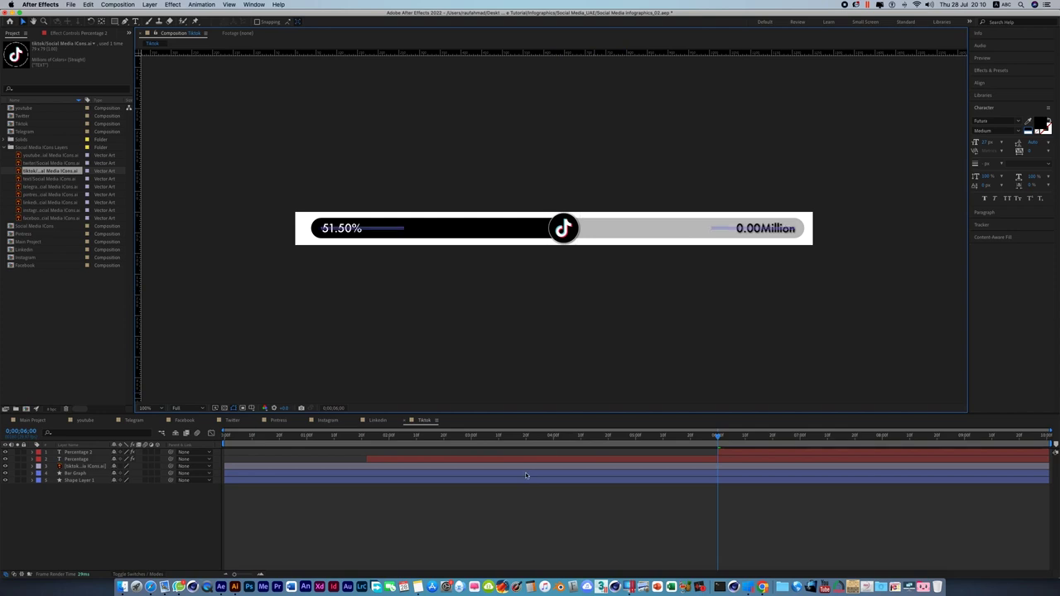
click(646, 474)
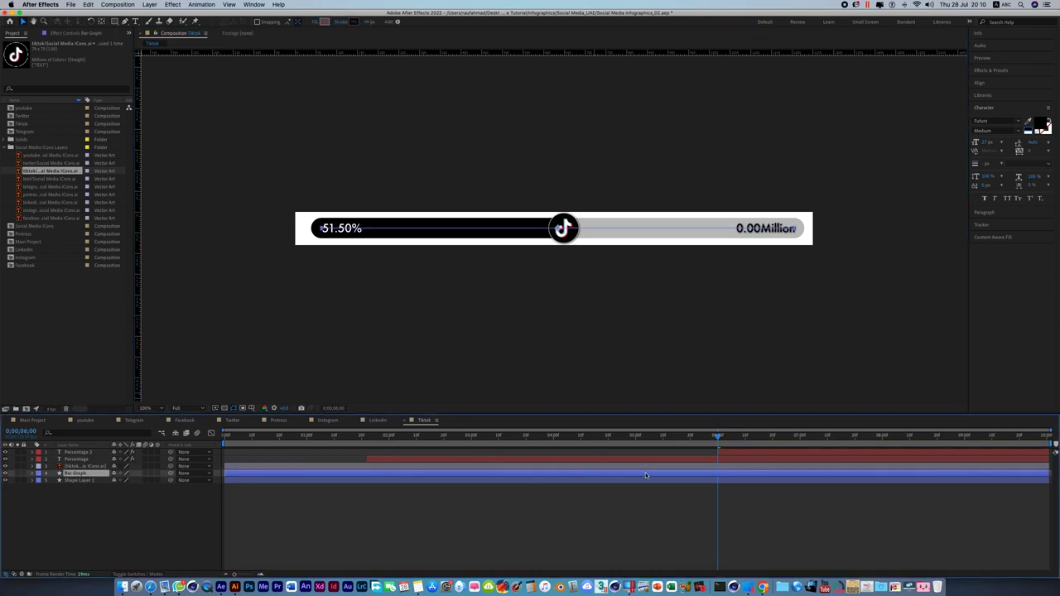
key(u)
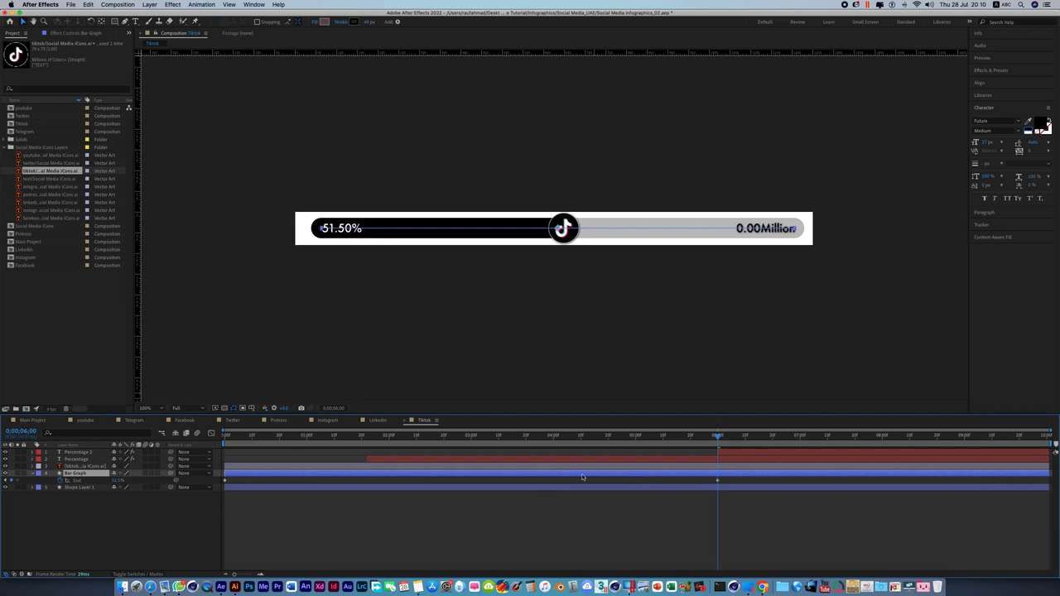
Set the bar's End to 59.7% and move the TikTok logo to the new fill end
click(119, 480)
text(1)
key(Return)
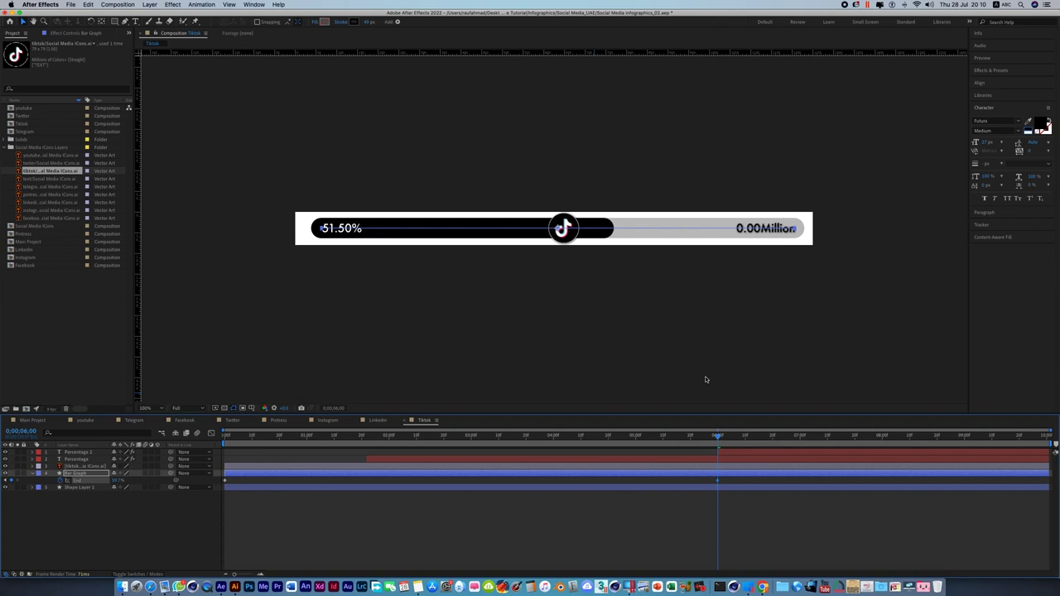
click(566, 234)
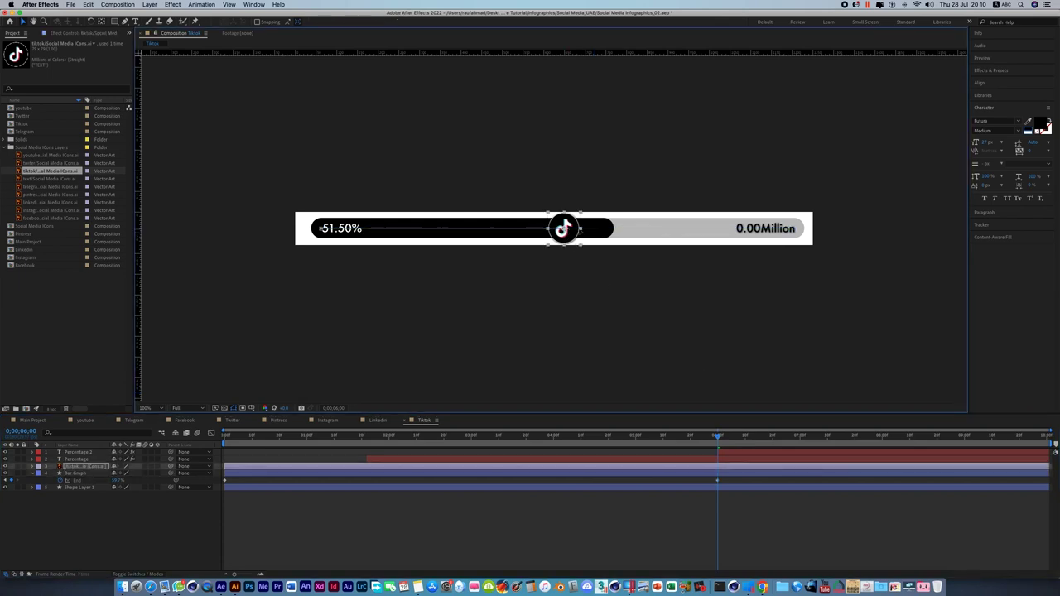
drag(564, 228, 610, 229)
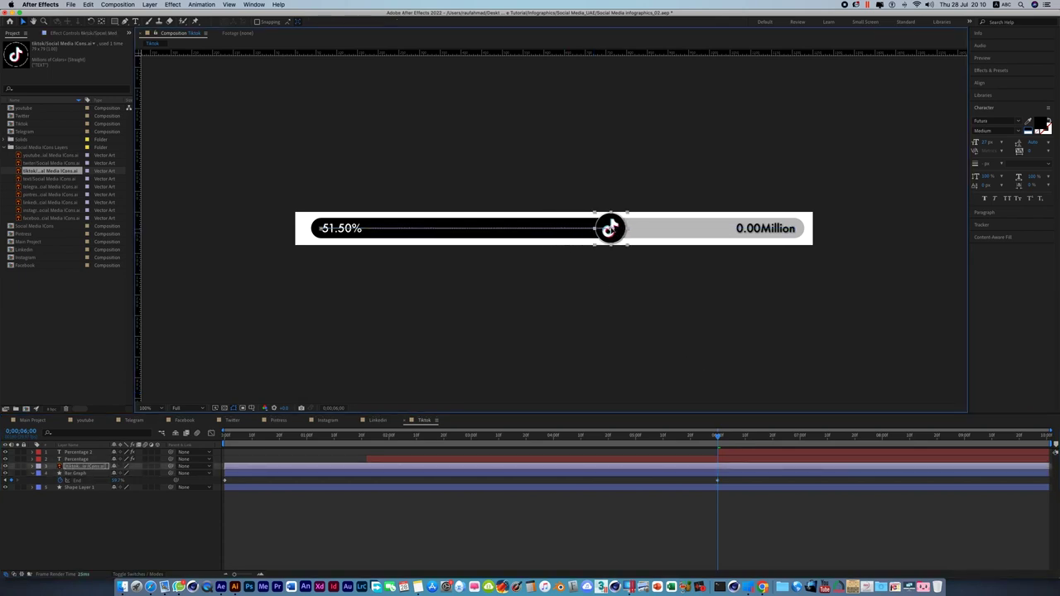
Set the Percentage counter's final slider value to 59.70%
click(751, 460)
shift+click(749, 455)
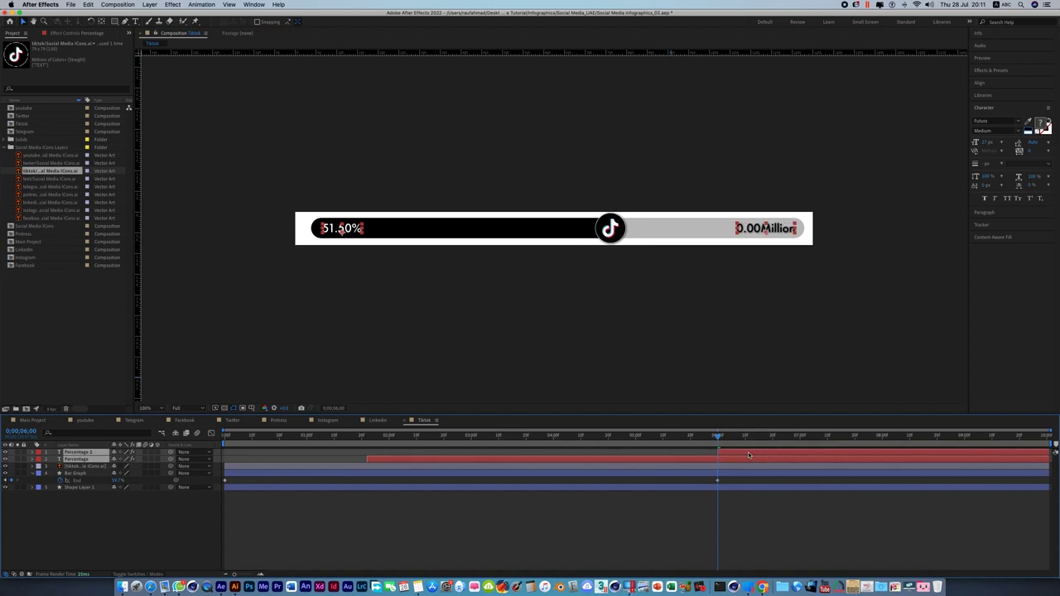
key(u)
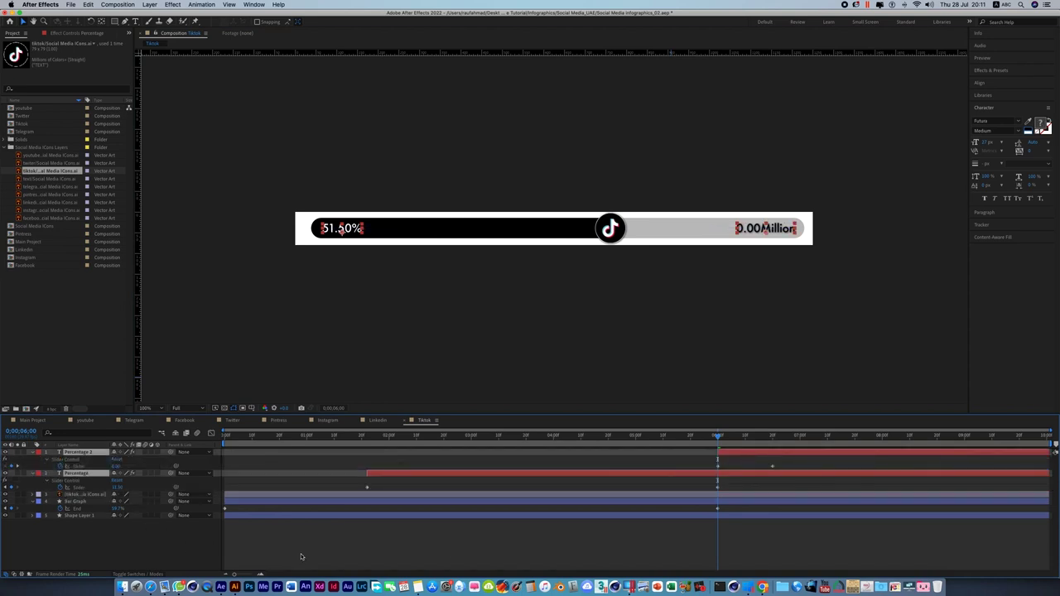
click(299, 556)
click(120, 487)
text(50)
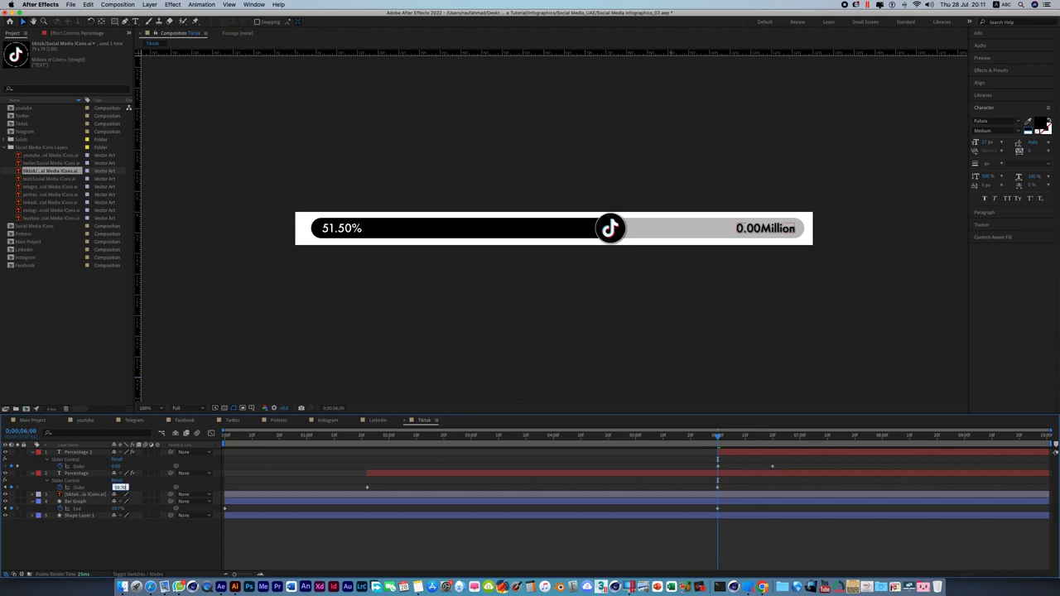
key(Return)
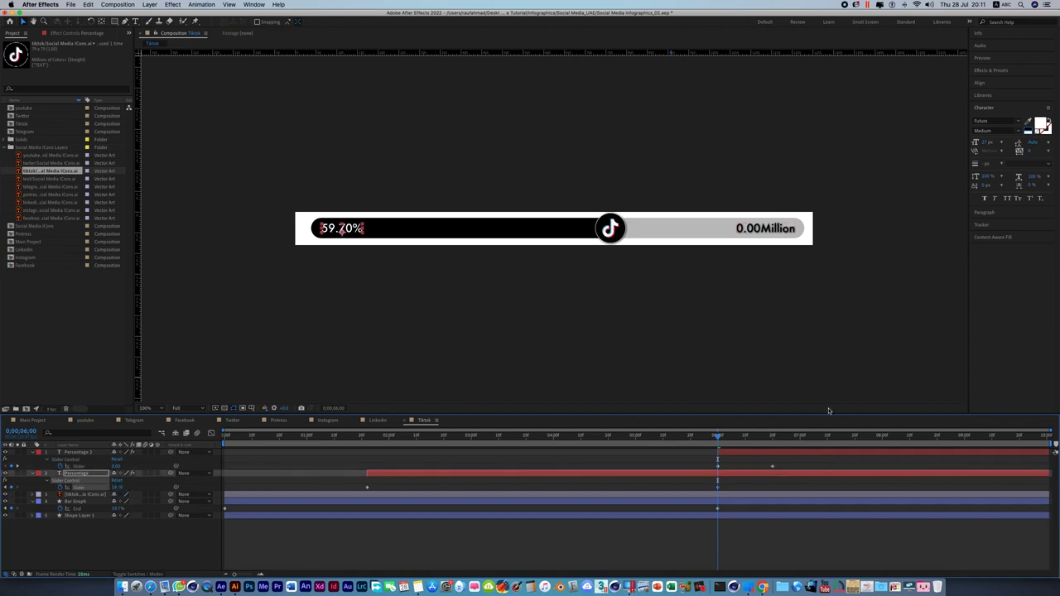
Set Percentage 2's final value to 5.96Million and save the project
key(k)
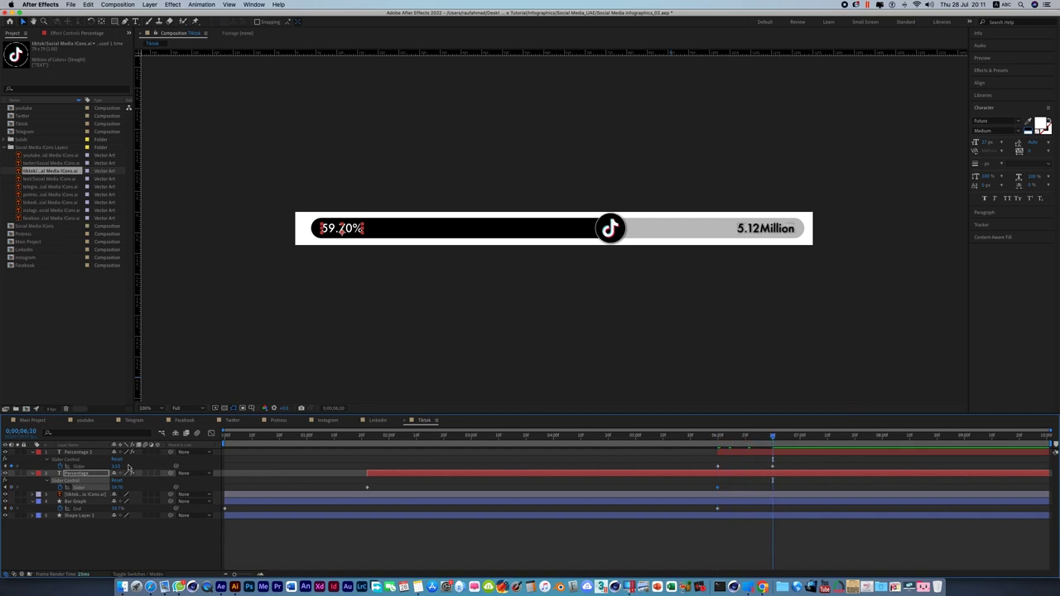
click(119, 467)
text(5)
click(142, 471)
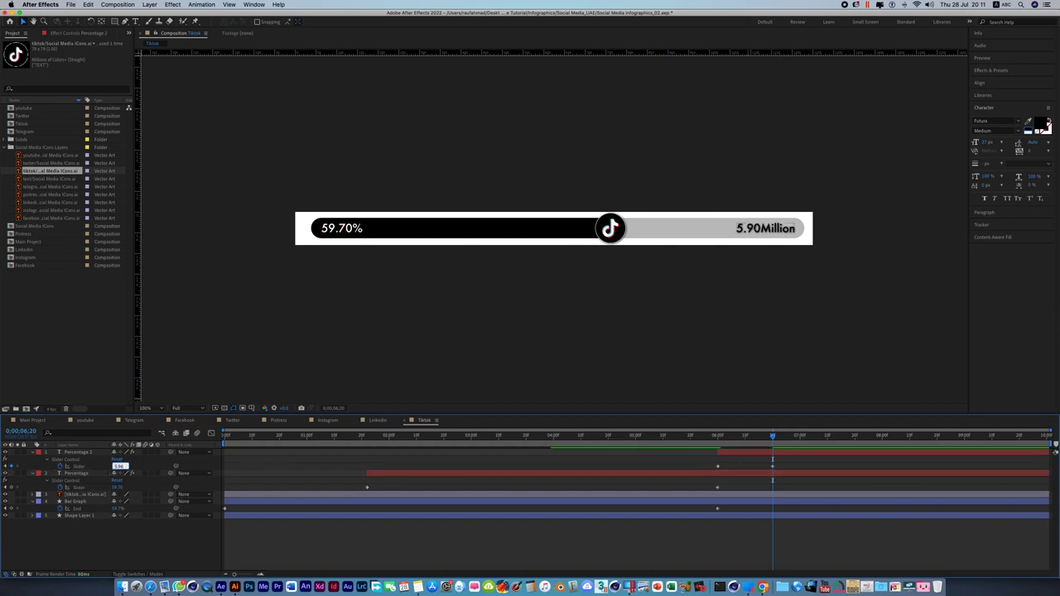
key(Return)
click(470, 315)
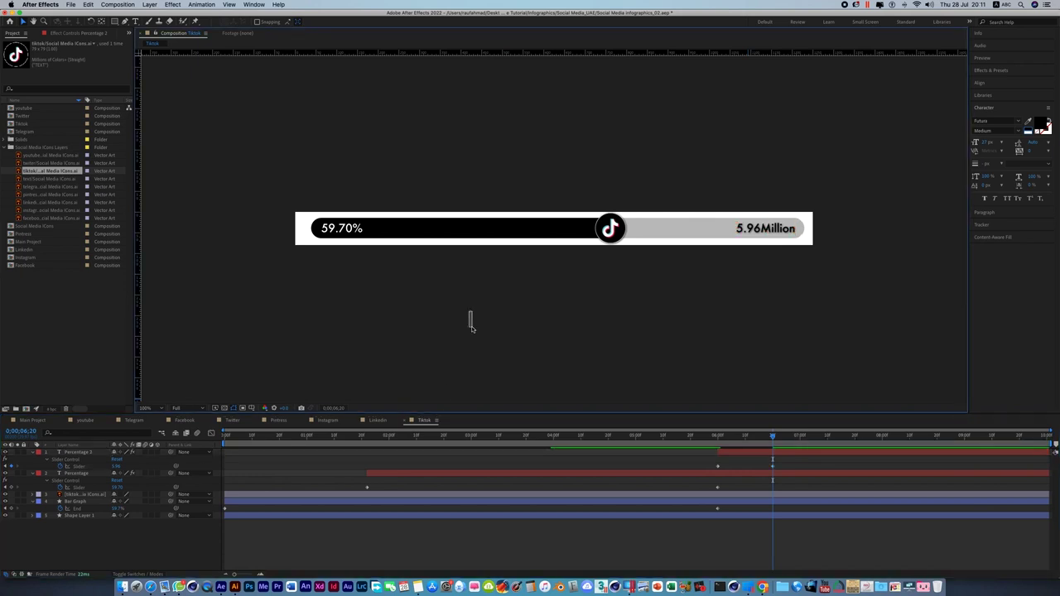
key(super+s)
Place the YouTube bar comp in Main Project and show the title/action safe guides
click(31, 423)
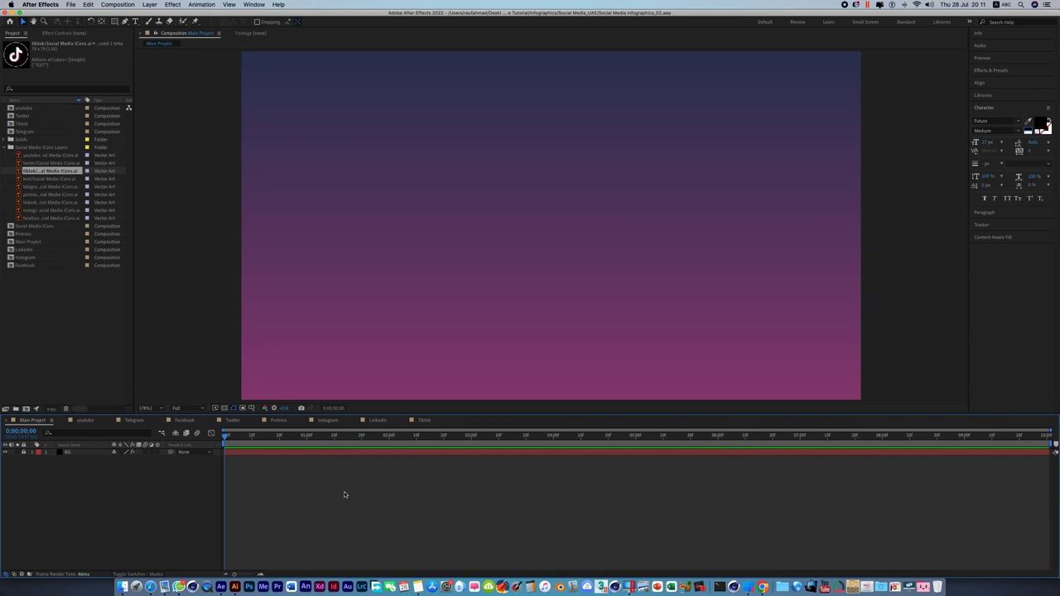
click(9, 147)
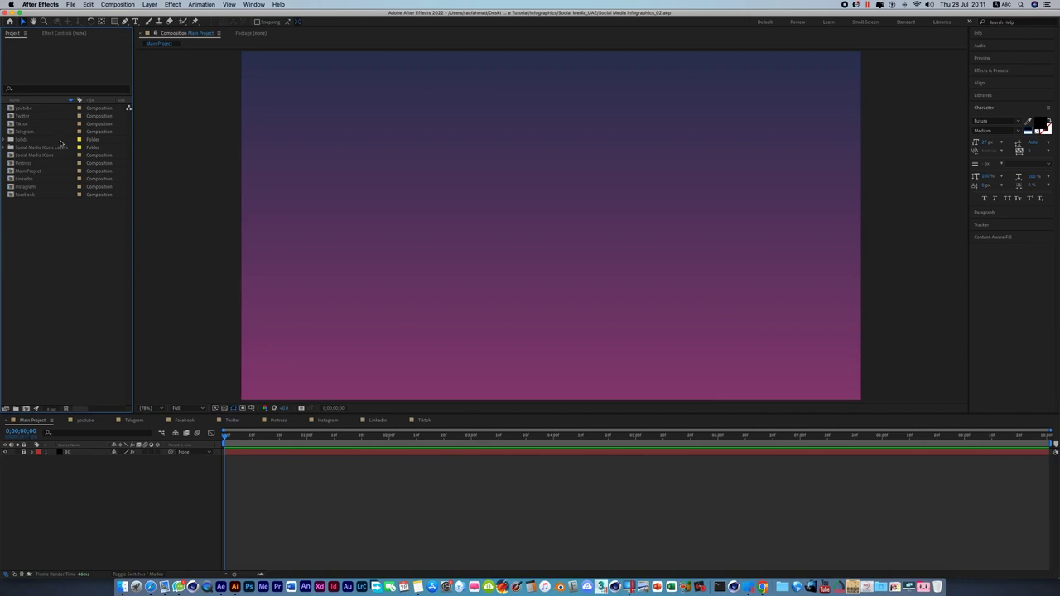
click(23, 109)
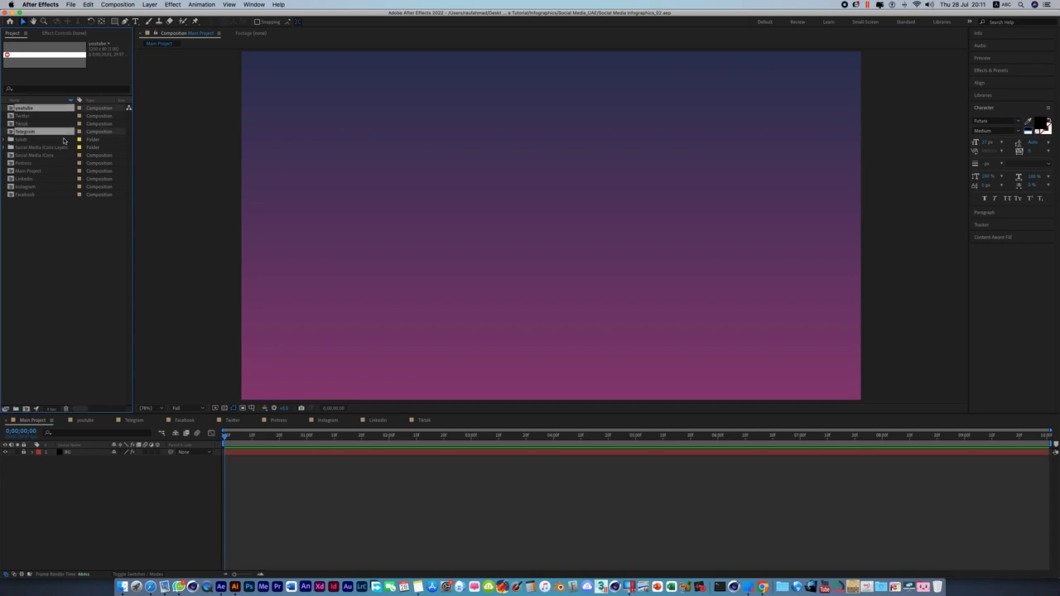
drag(24, 109, 551, 146)
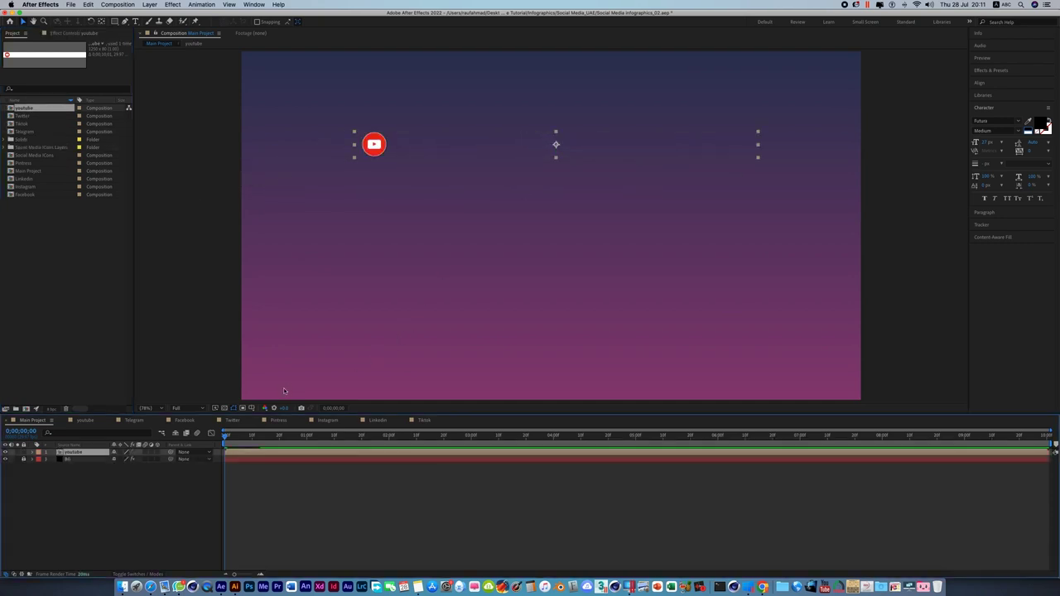
click(251, 407)
click(269, 415)
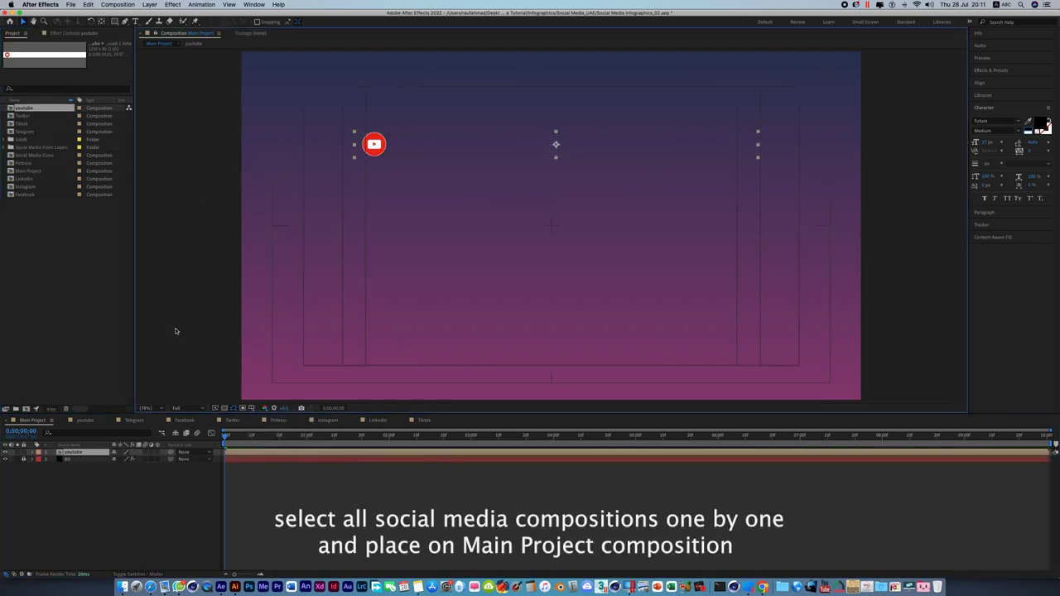
drag(224, 440, 514, 438)
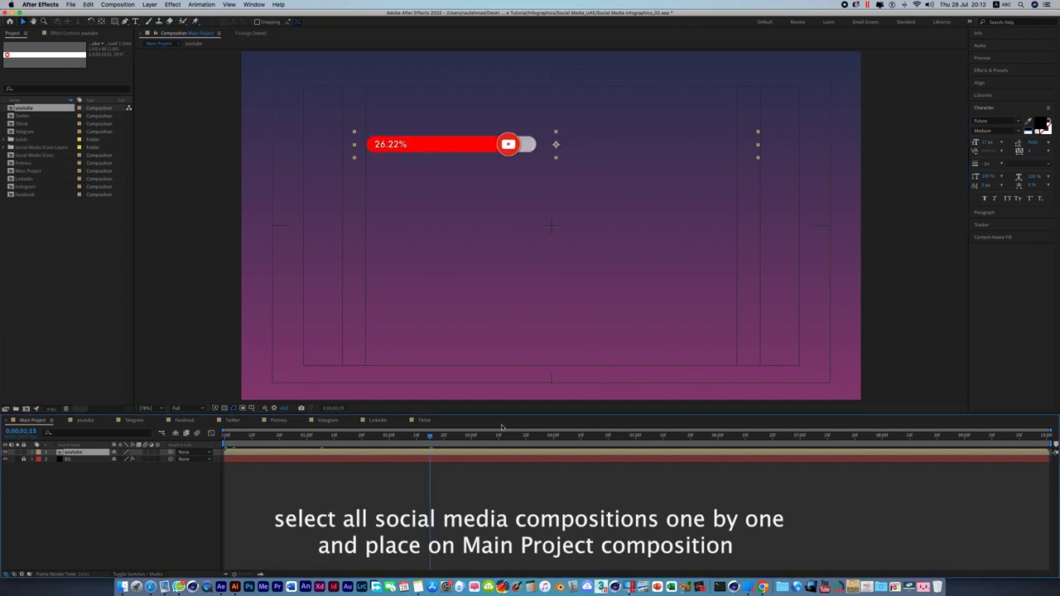
Stack Telegram, Facebook, Twitter, Pinterest, Instagram, LinkedIn and TikTok bars below it, then select all bars
drag(25, 135, 557, 176)
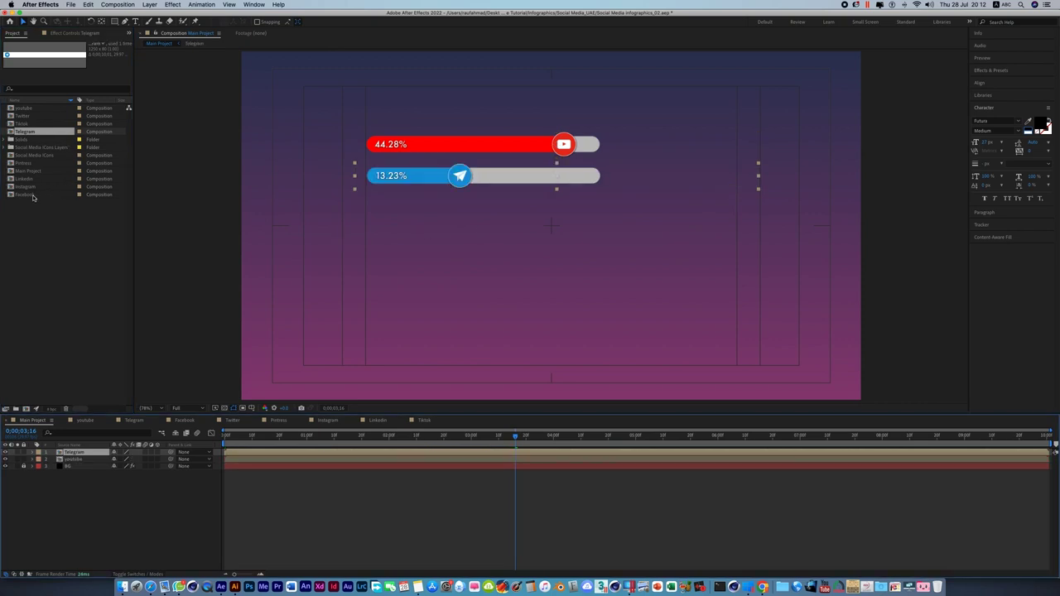
drag(33, 197, 555, 209)
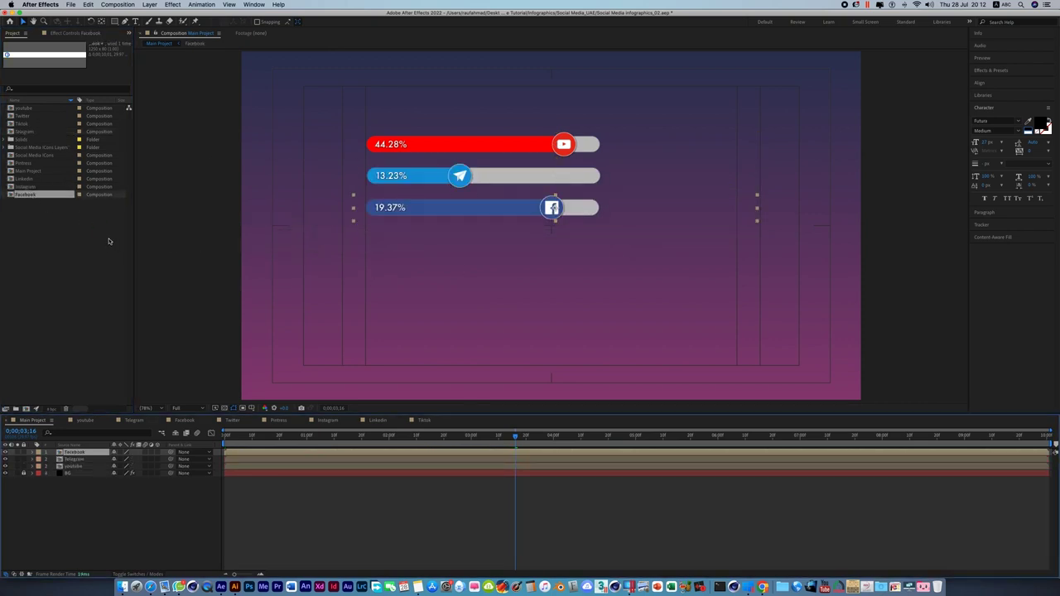
mouse_move(23, 116)
mouse_down()
mouse_move(540, 275)
mouse_move(553, 244)
mouse_up()
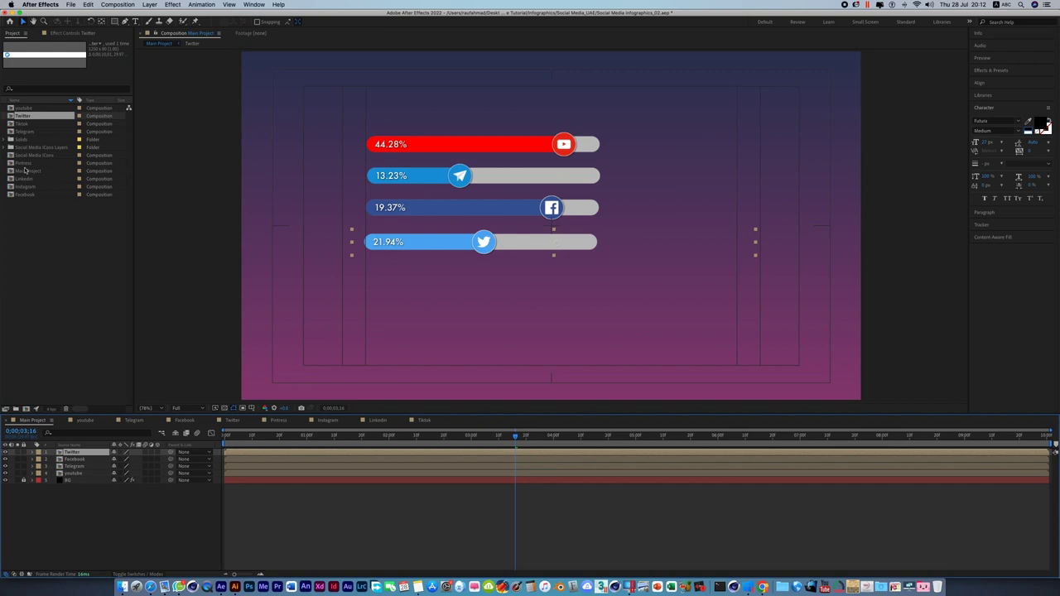
drag(25, 165, 578, 273)
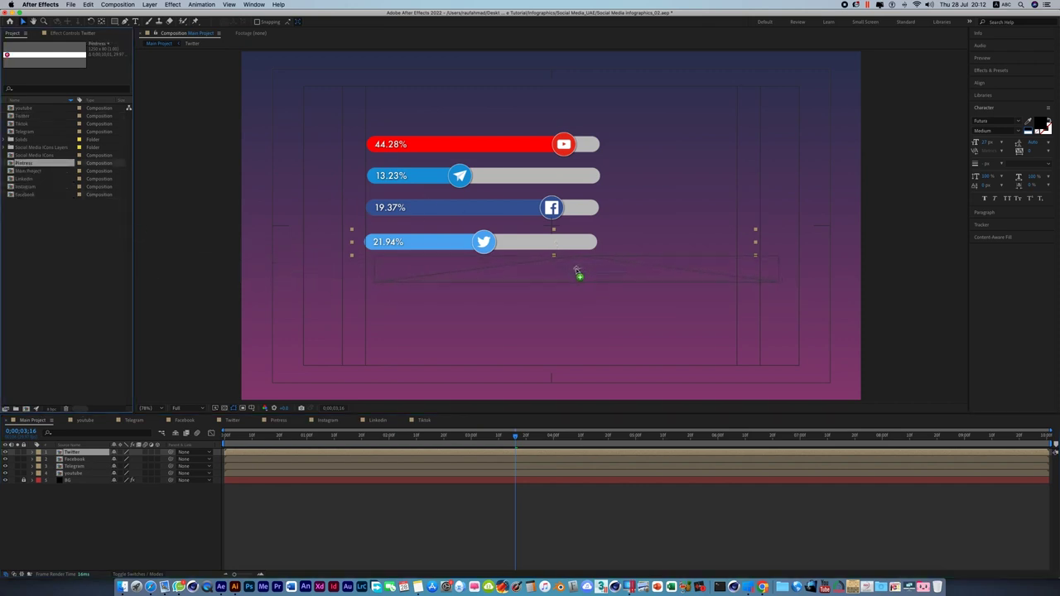
drag(577, 273, 571, 274)
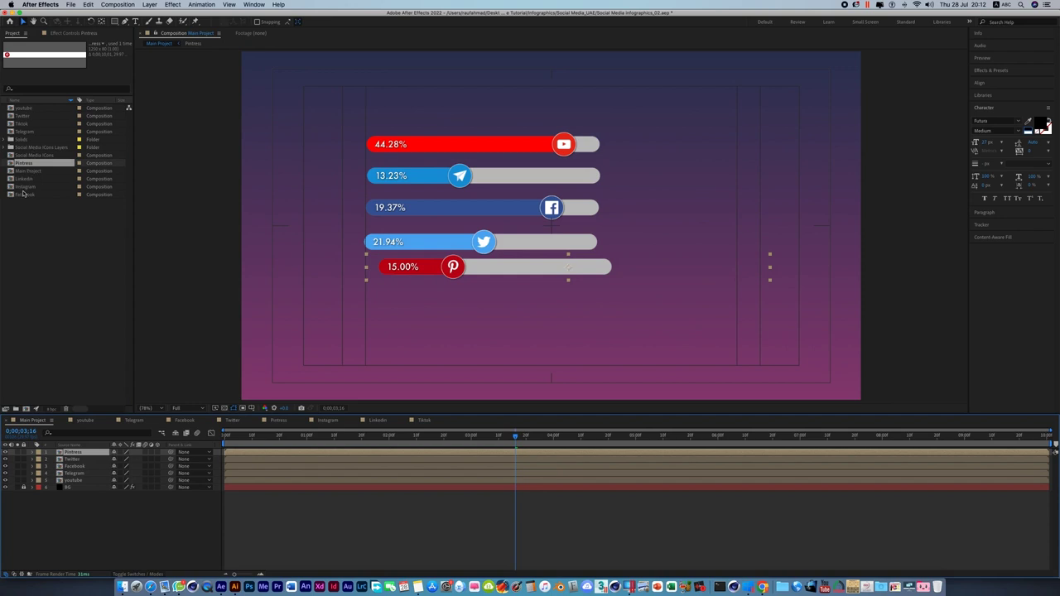
drag(25, 187, 562, 303)
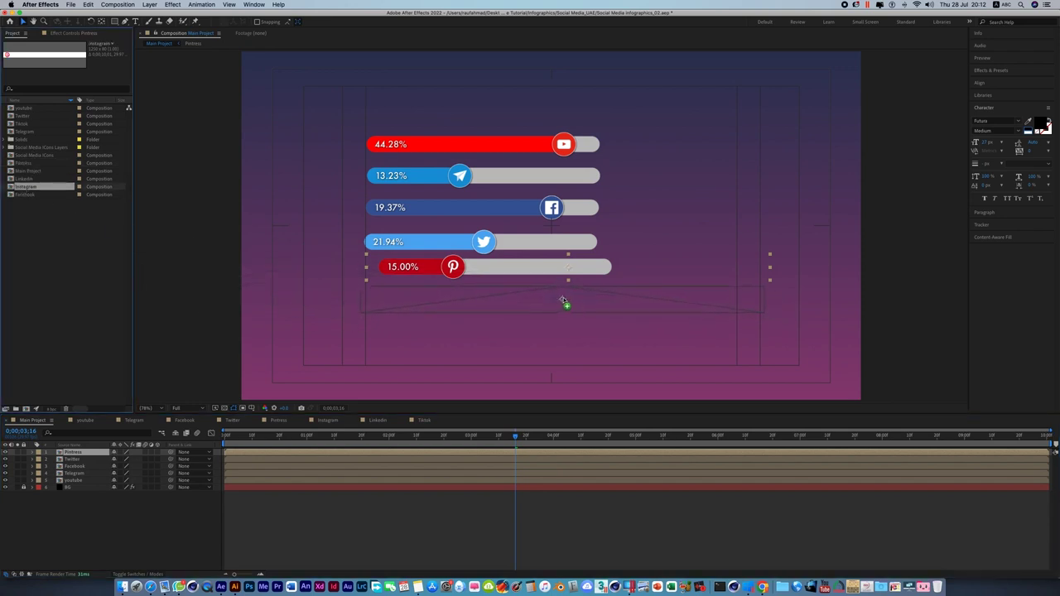
drag(563, 303, 568, 296)
drag(34, 181, 575, 315)
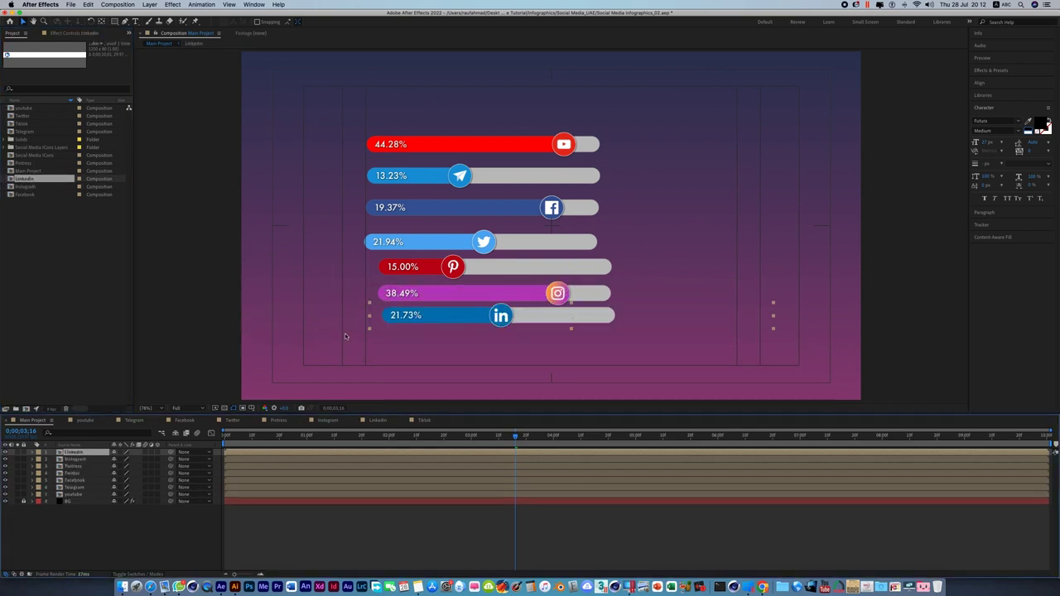
mouse_move(29, 124)
mouse_down()
mouse_move(454, 336)
mouse_move(568, 347)
mouse_up()
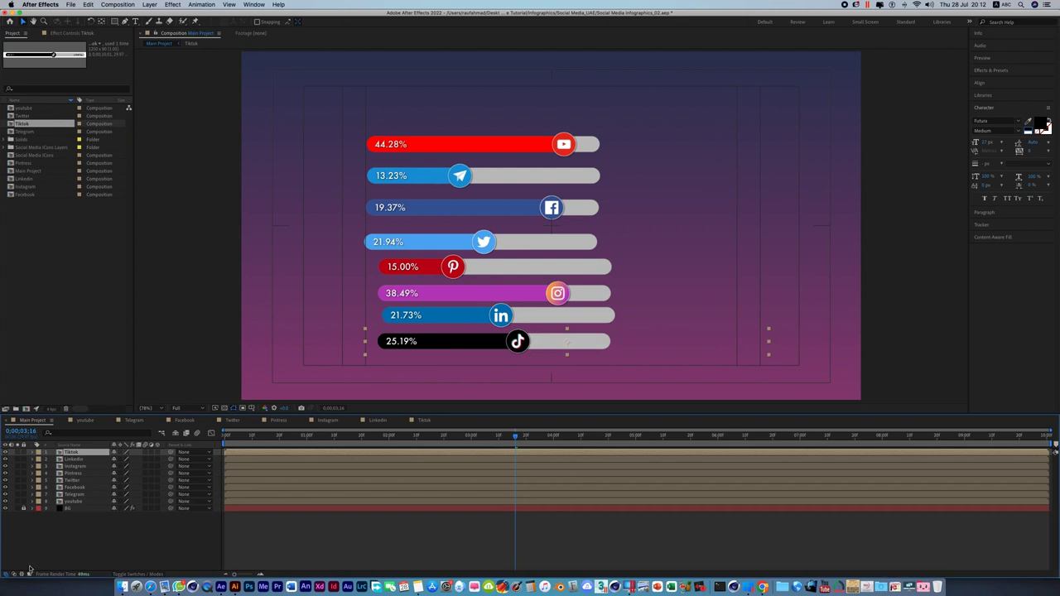
drag(277, 89, 936, 409)
Align the selected bars' horizontal centres and distribute their vertical centres evenly
click(980, 83)
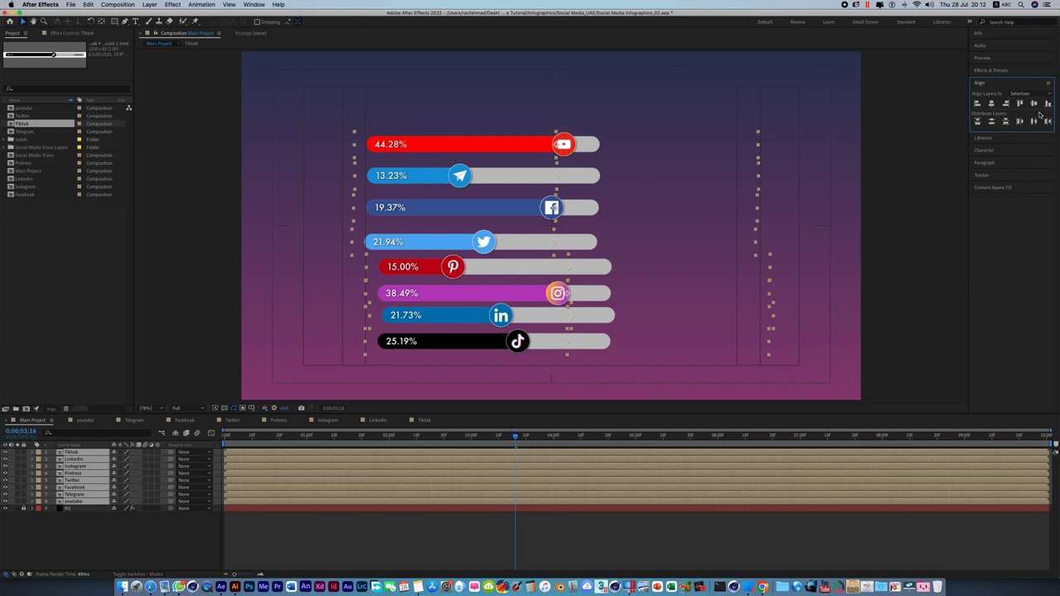
click(992, 104)
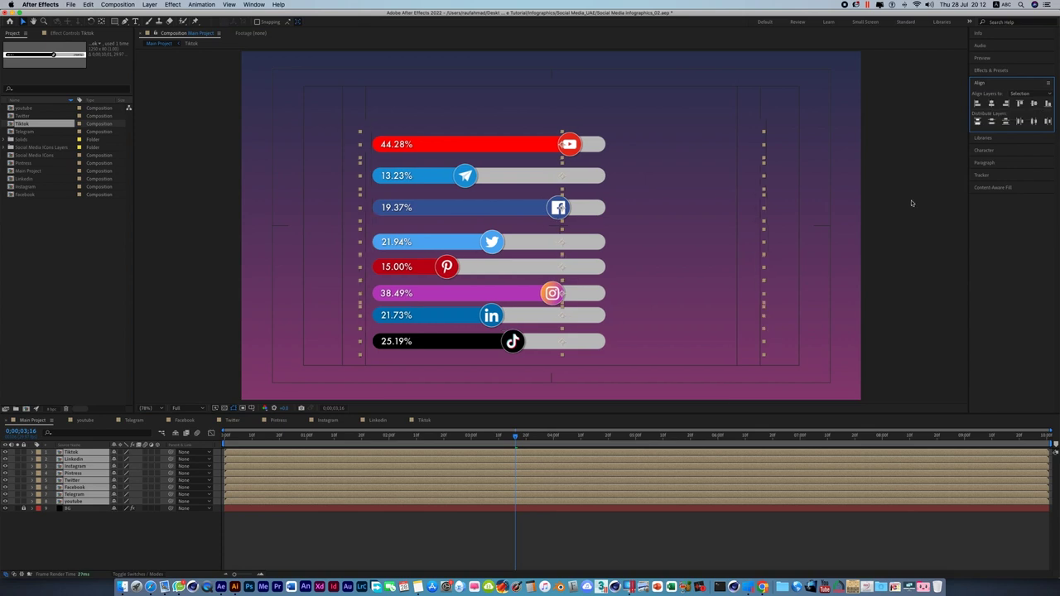
drag(515, 437, 935, 437)
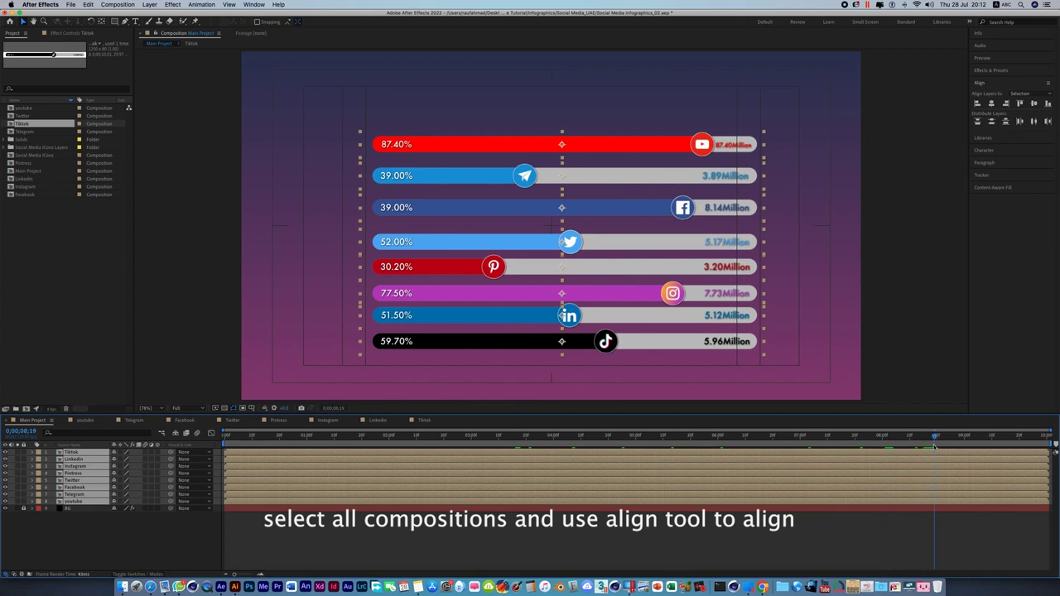
click(994, 108)
click(994, 108)
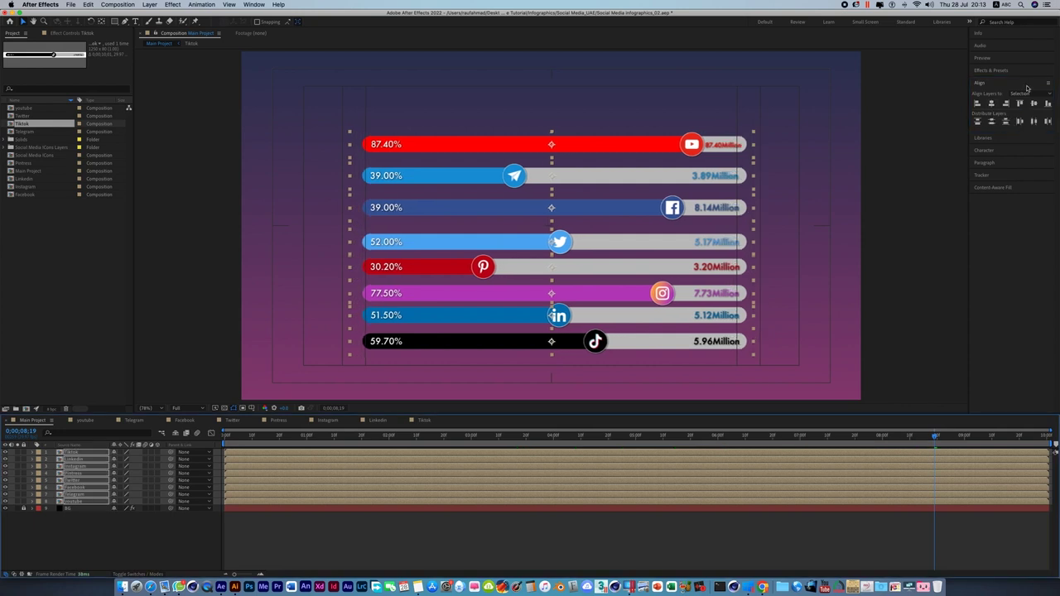
click(993, 123)
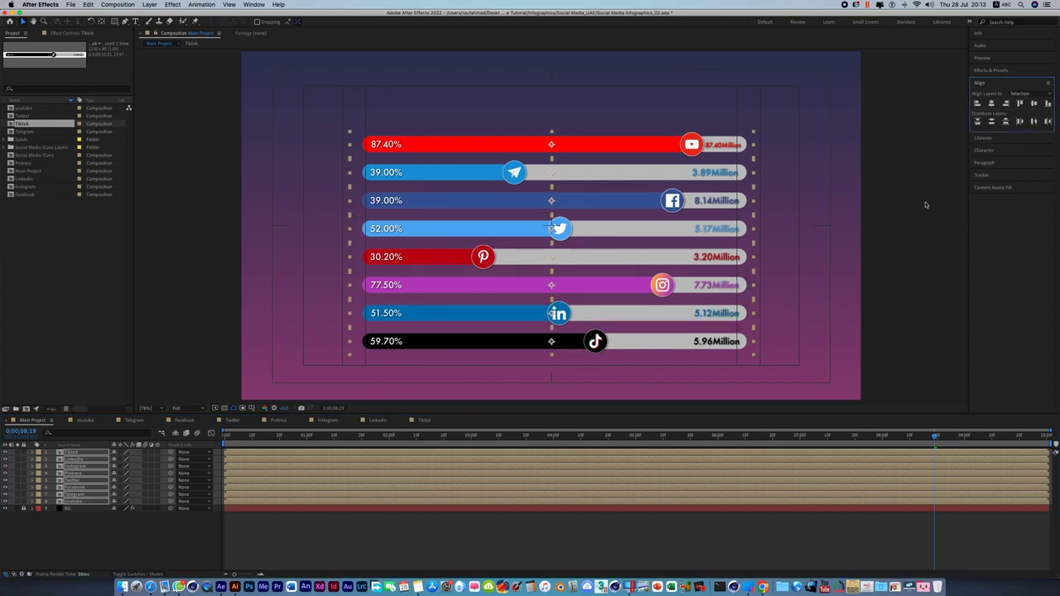
Deselect the bars, return to the animation start, and select the TikTok layer
click(701, 403)
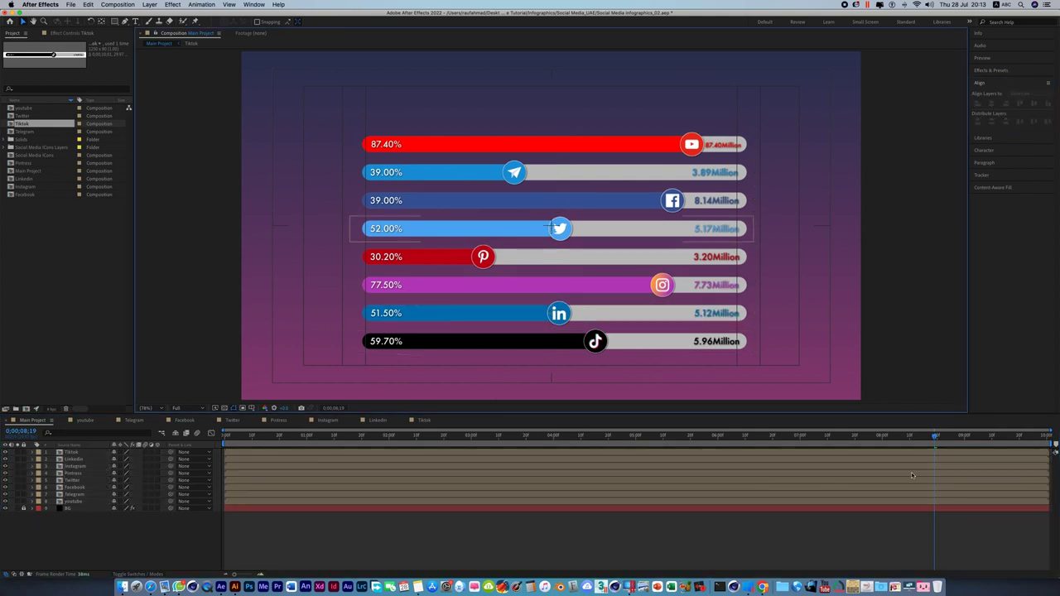
mouse_move(936, 439)
mouse_down()
mouse_move(309, 495)
mouse_move(843, 536)
mouse_up()
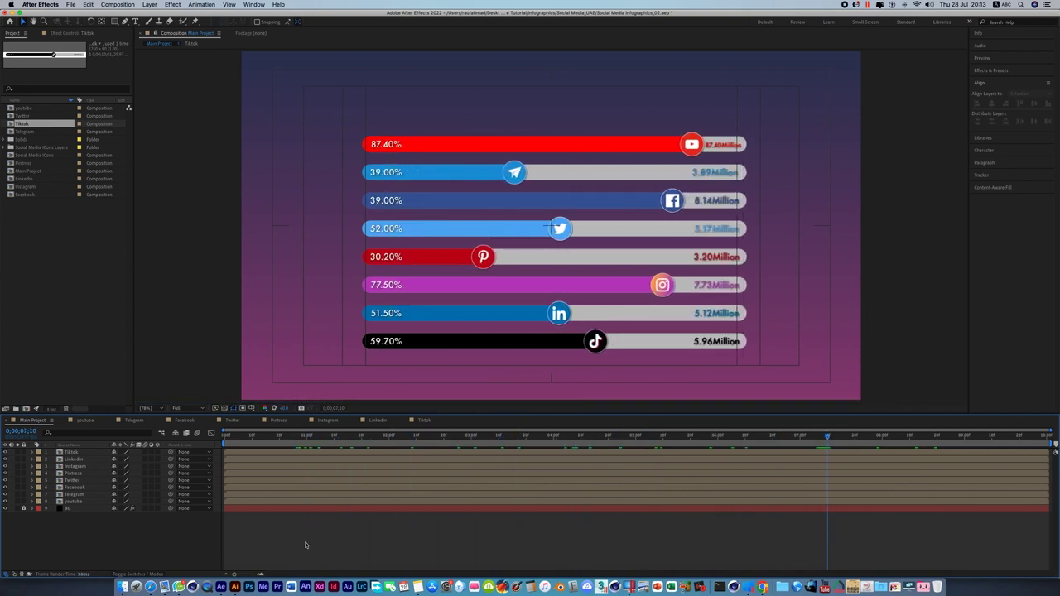
click(244, 451)
Add a Drop Shadow layer style to the TikTok bar with distance 3.0
right_click(244, 452)
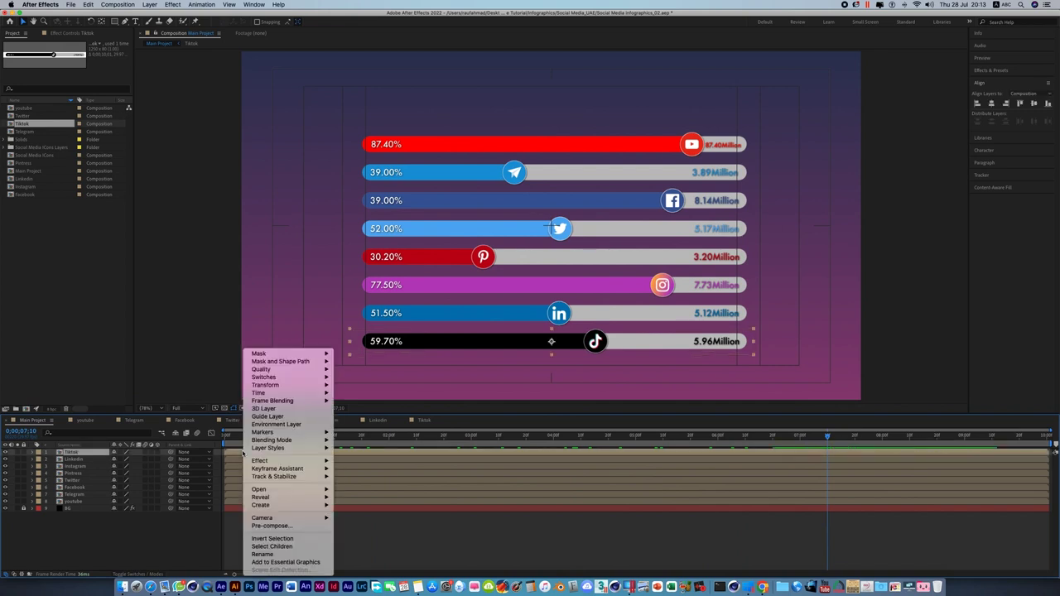
mouse_move(273, 452)
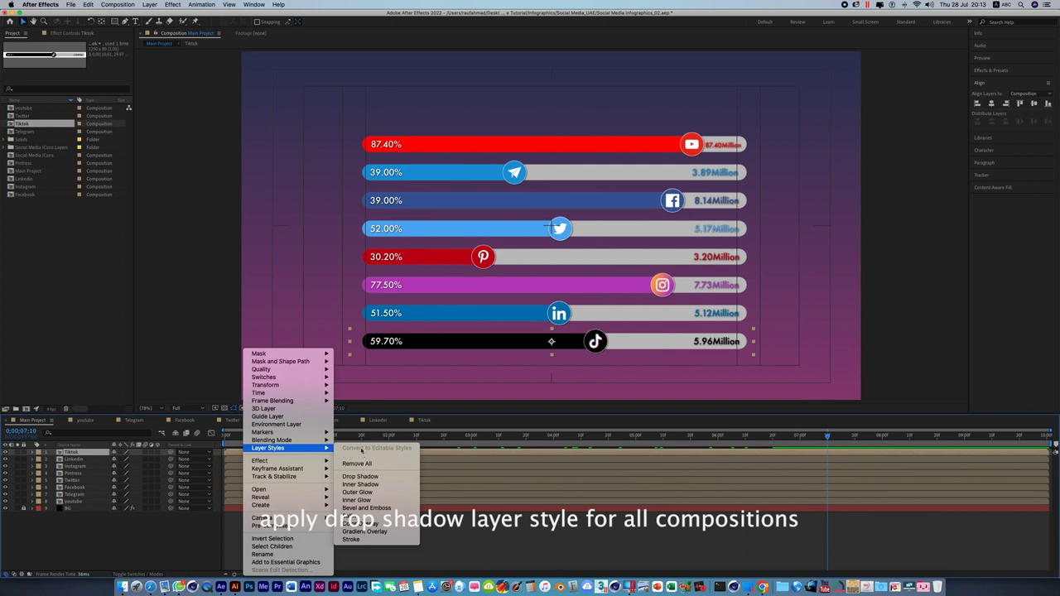
click(377, 478)
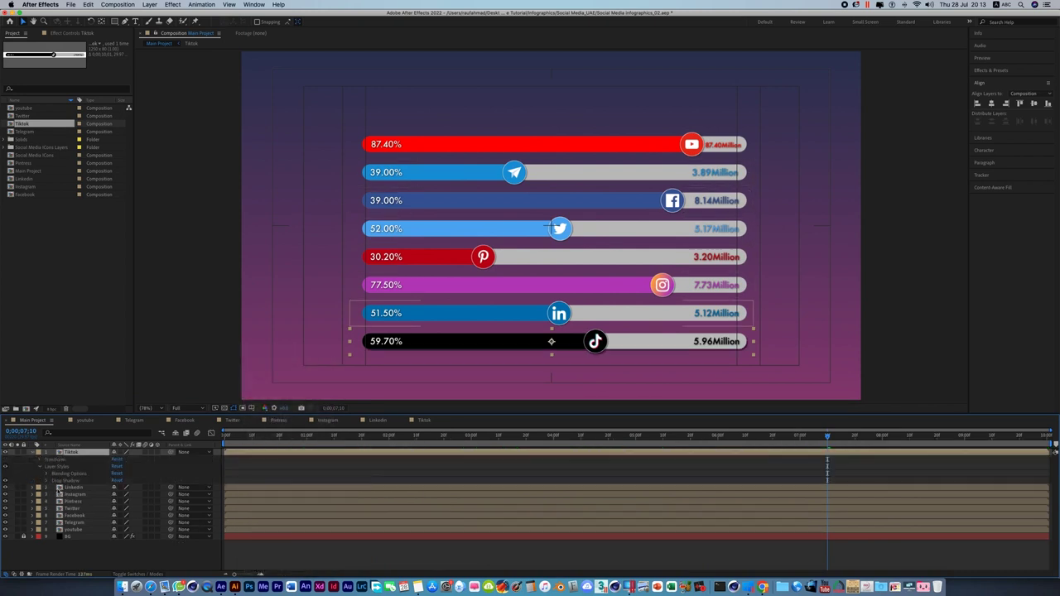
click(46, 481)
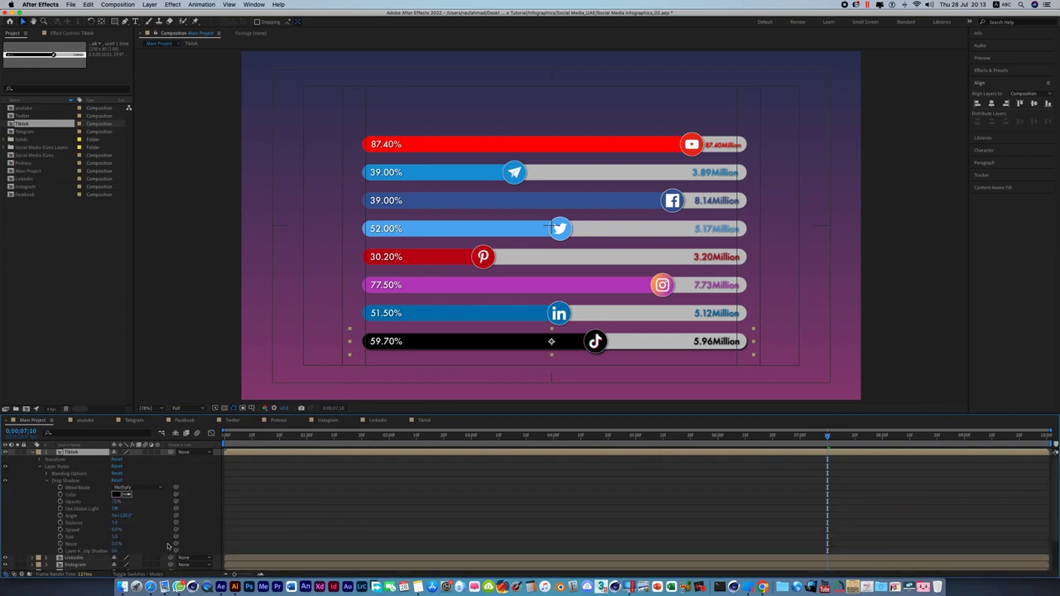
click(116, 523)
text(3)
key(Return)
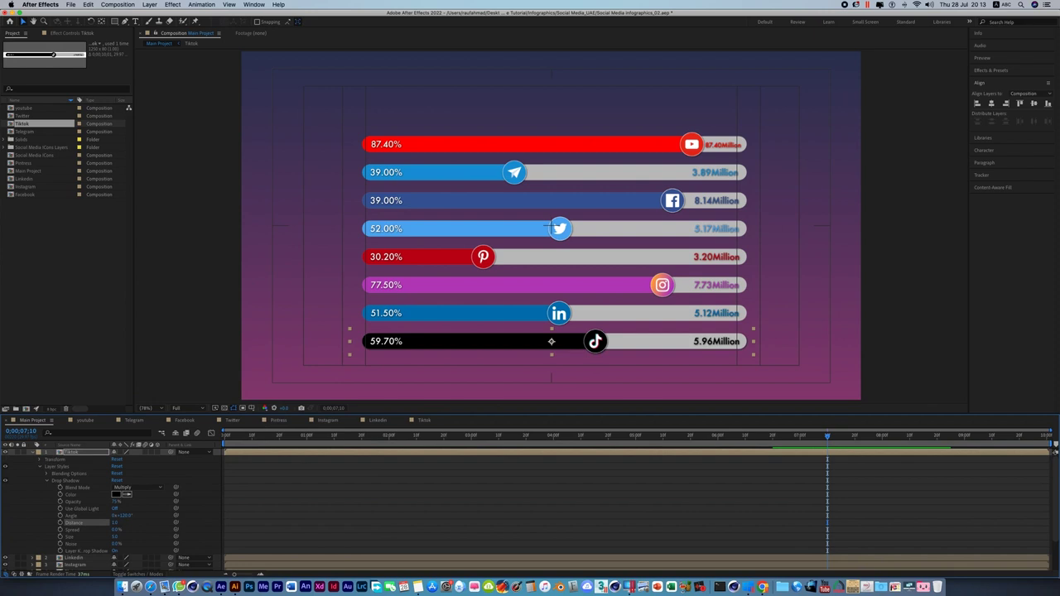
Copy TikTok's drop shadow style onto the LinkedIn through YouTube bar layers
click(905, 313)
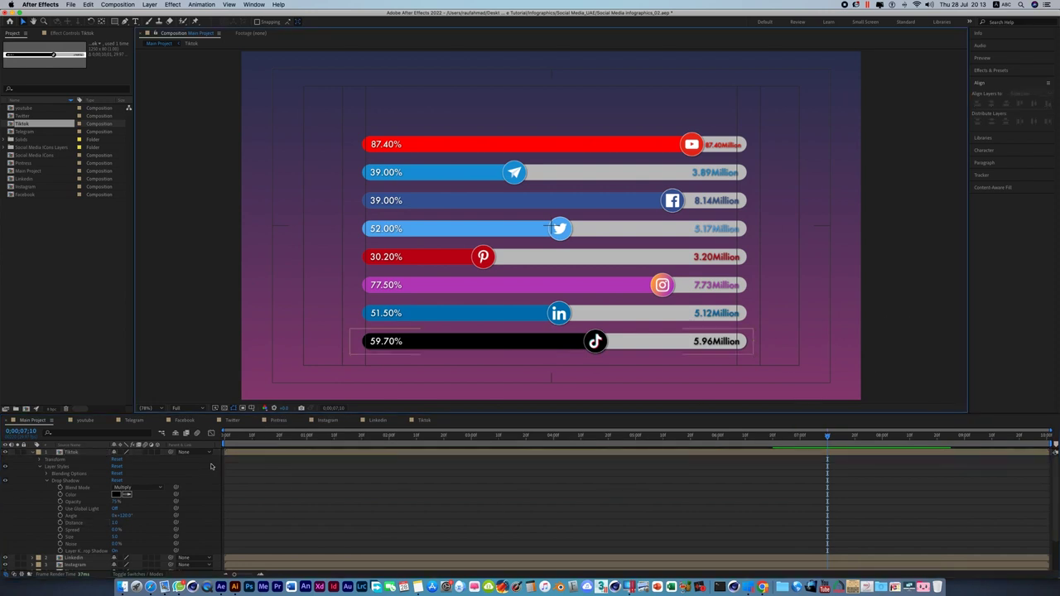
click(71, 483)
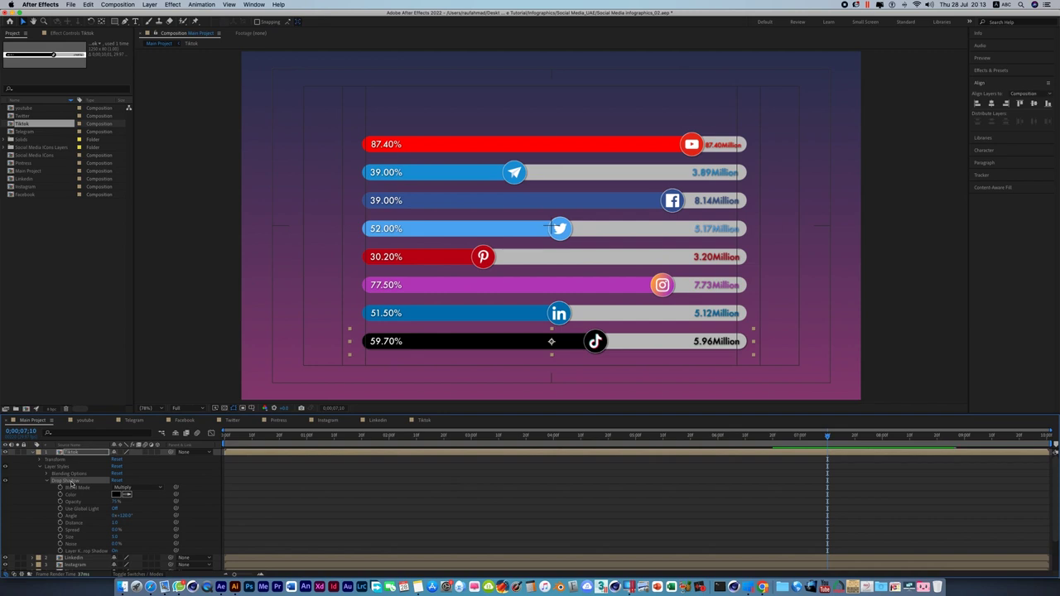
click(36, 452)
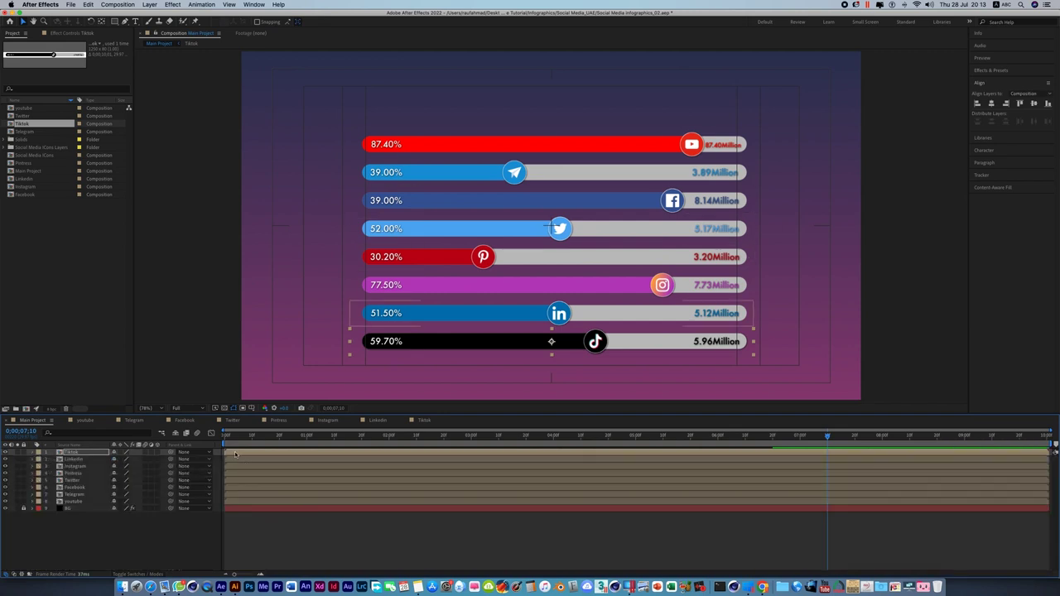
click(234, 460)
shift+click(246, 502)
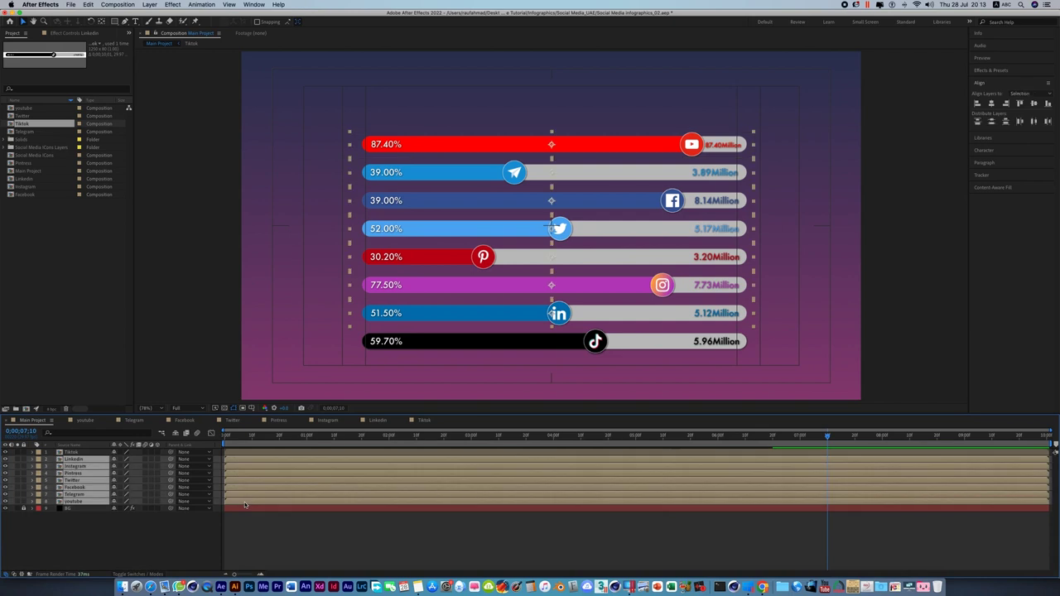
key(ctrl+grave)
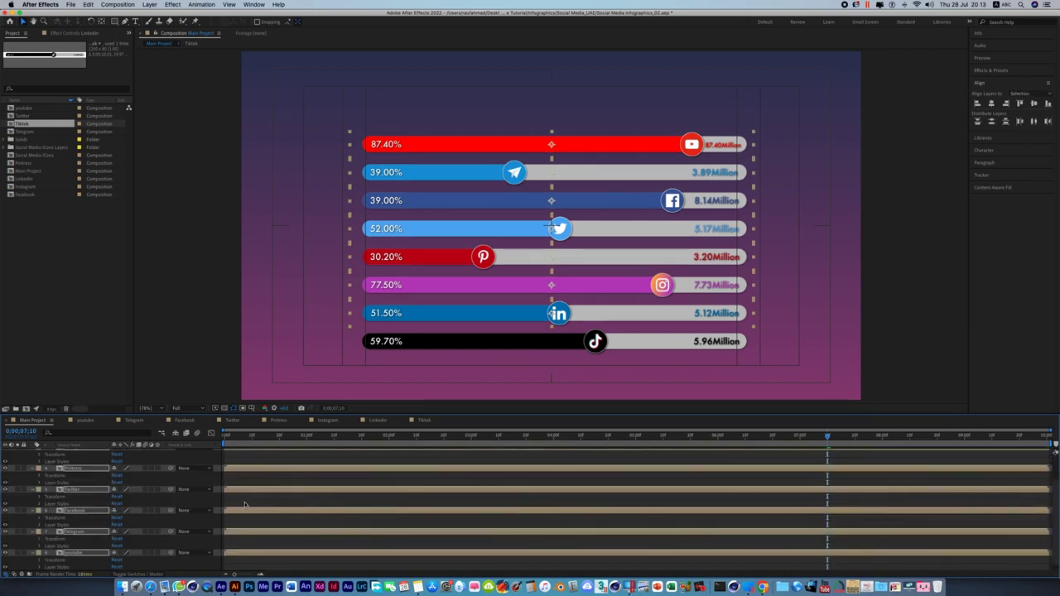
click(916, 333)
key(ctrl+grave)
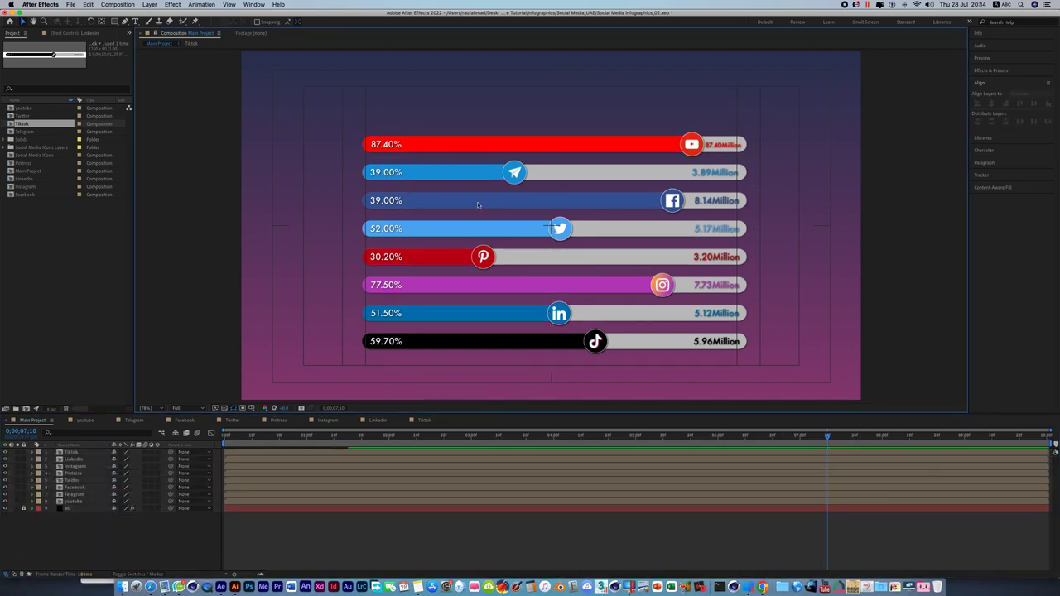
Add the title 'SOCIAL NETWORK PLATFORM IN THE UAE' in Bold near the top
click(136, 22)
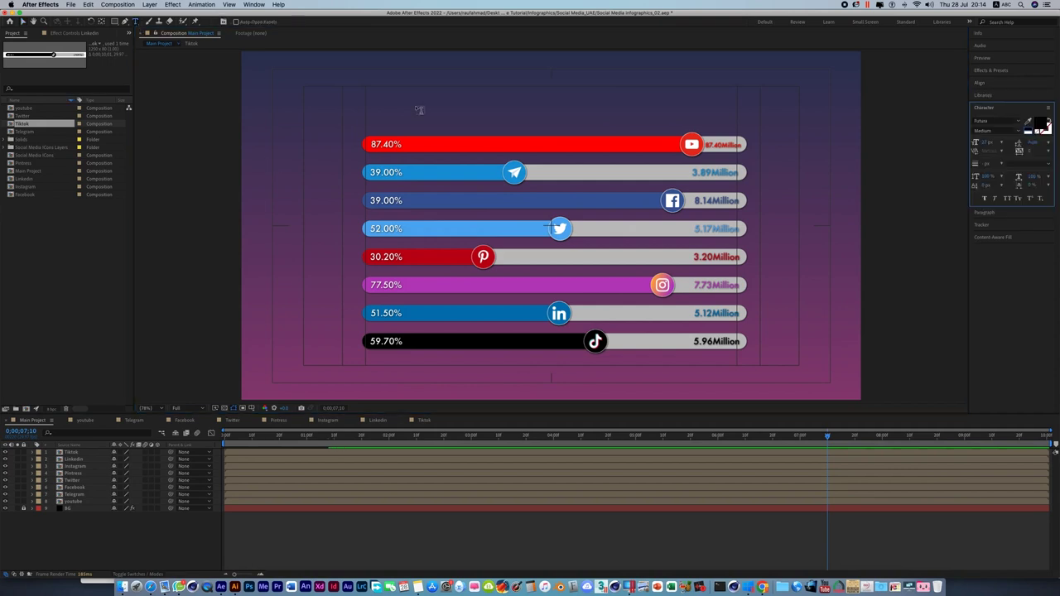
click(553, 103)
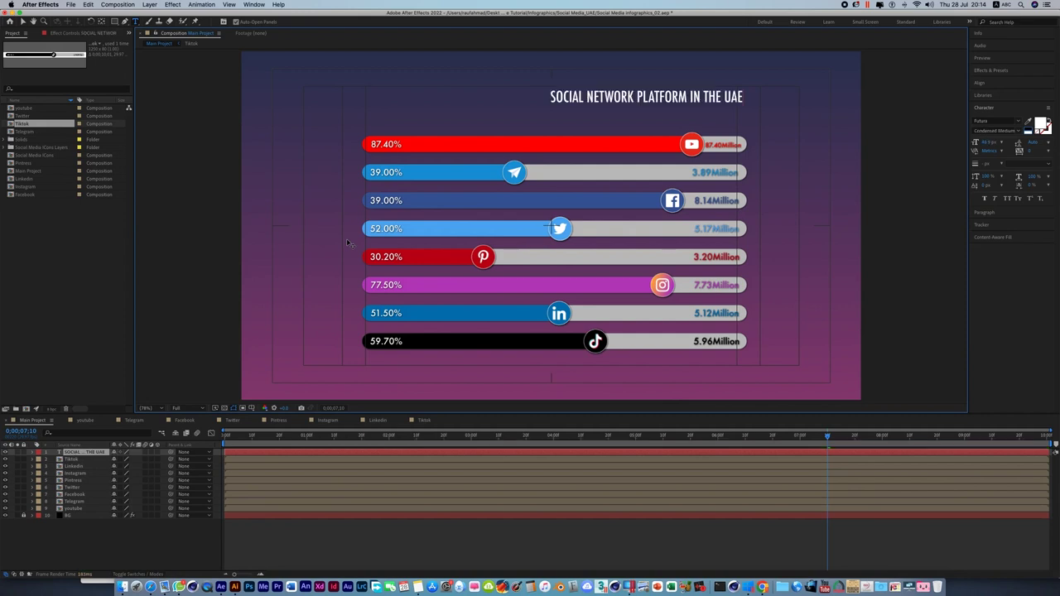
click(23, 21)
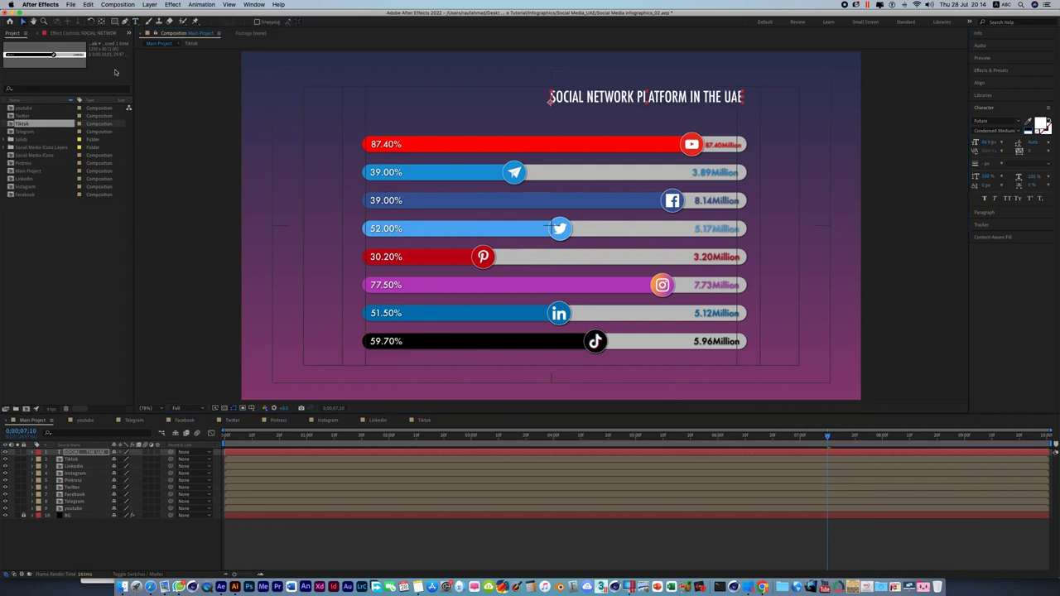
click(1014, 130)
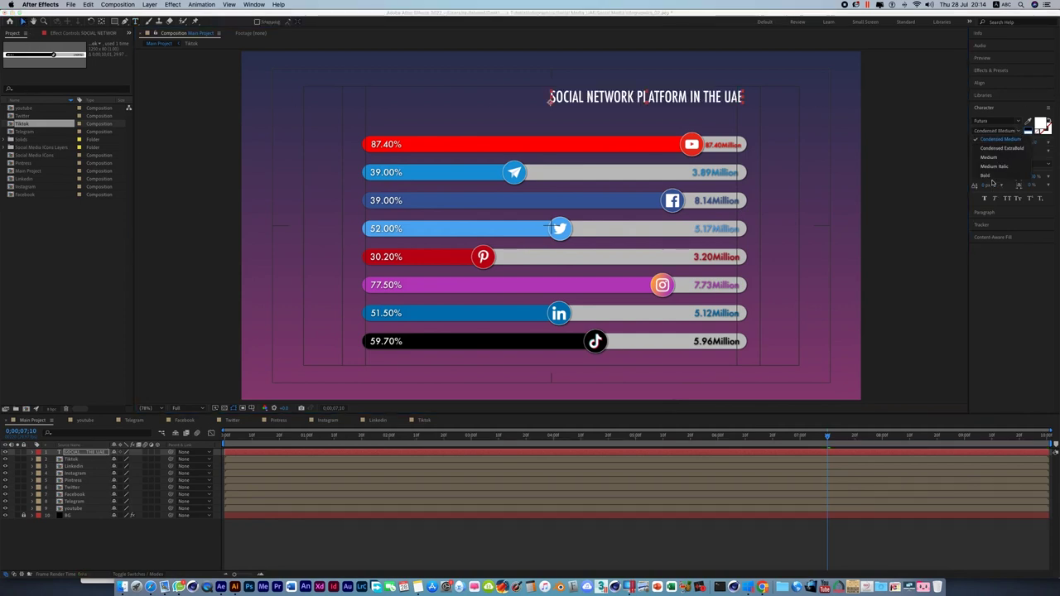
click(987, 176)
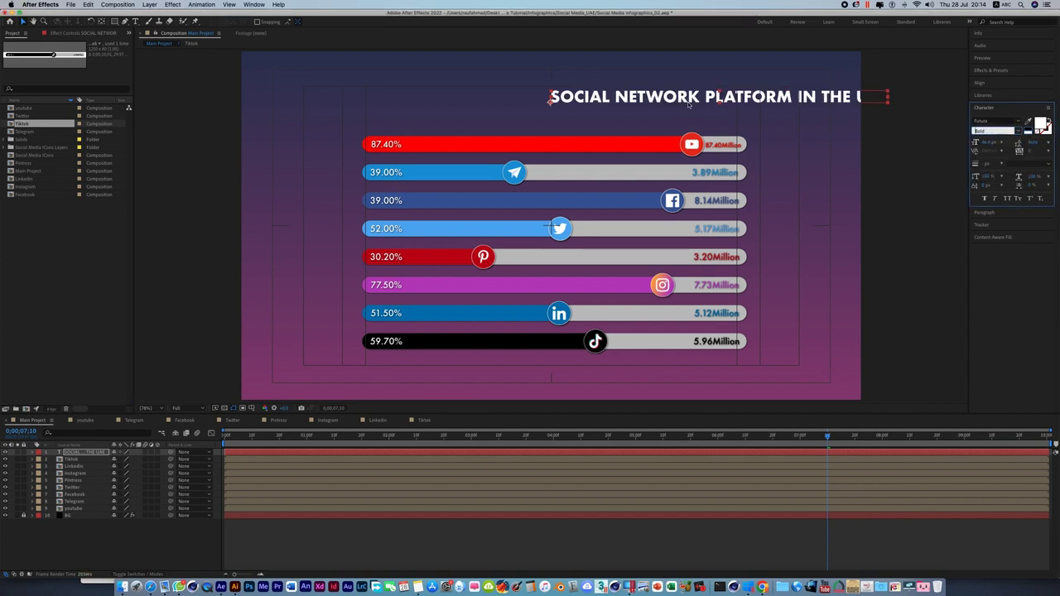
drag(696, 98, 522, 98)
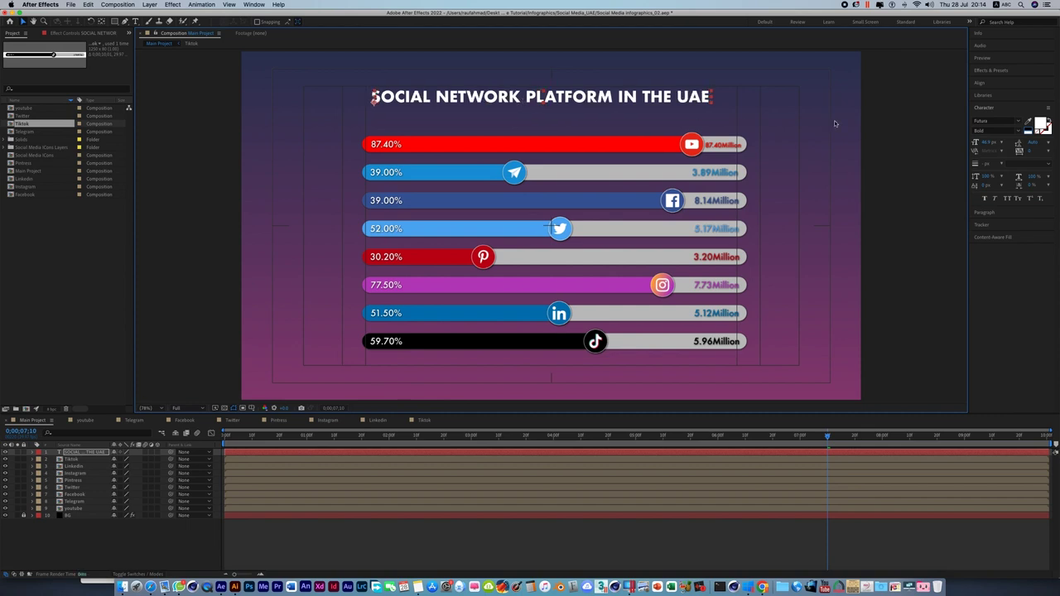
Centre the title horizontally in the frame and nudge it slightly down
click(980, 85)
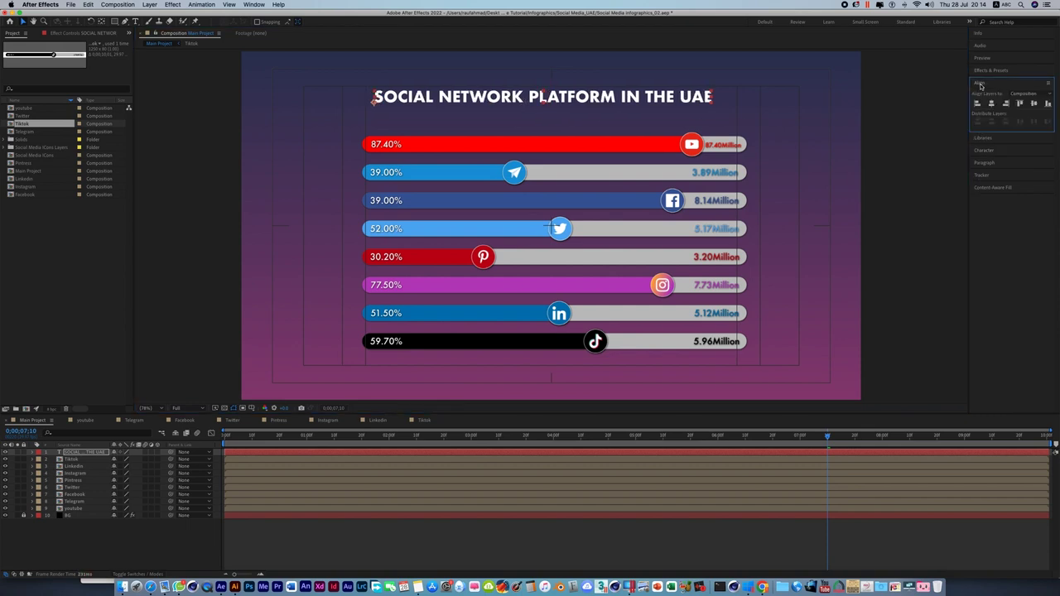
click(102, 21)
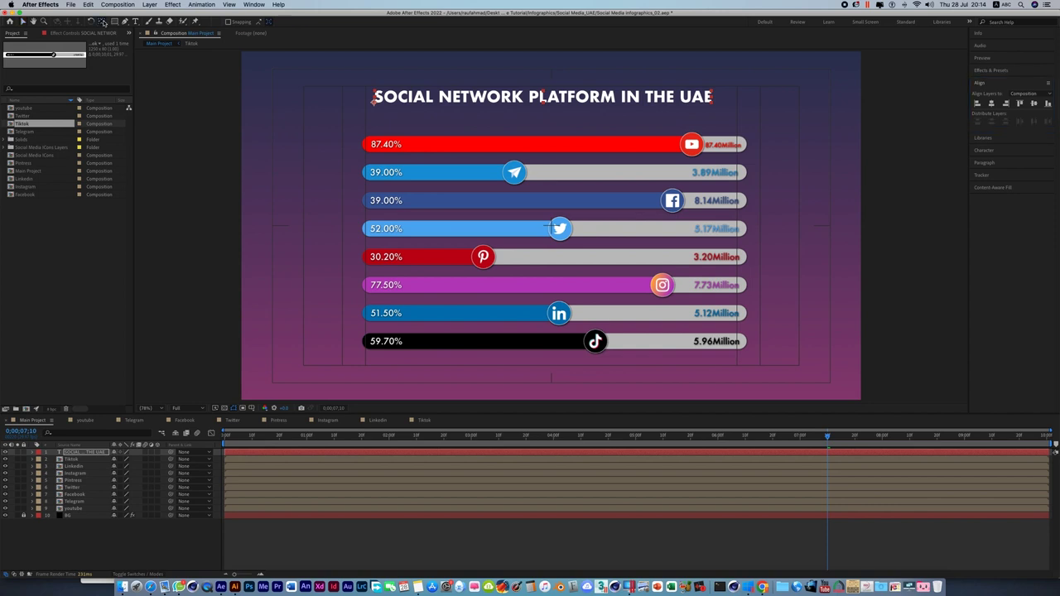
click(991, 104)
click(339, 112)
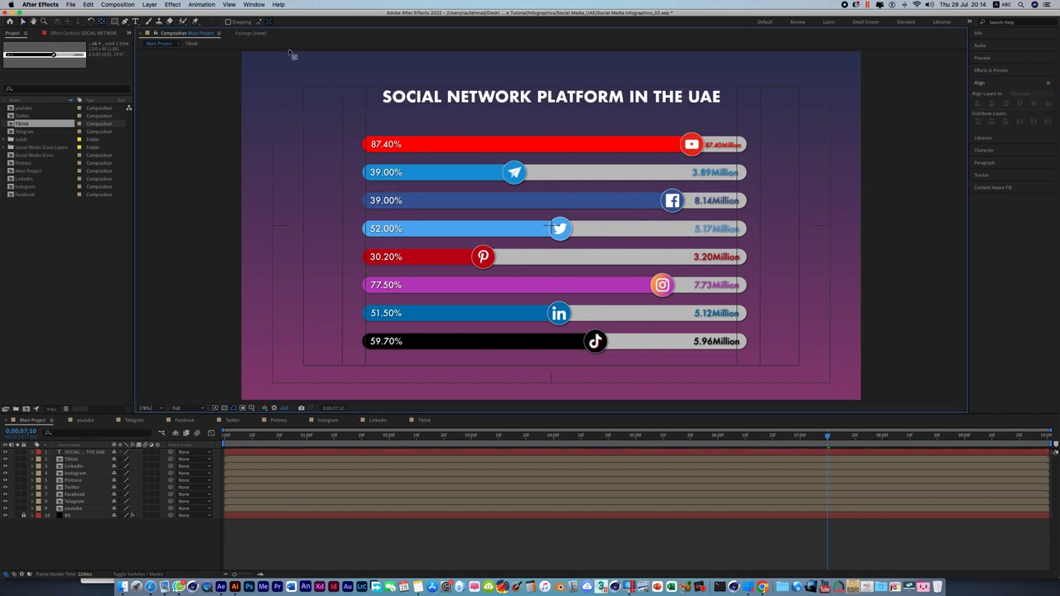
click(24, 20)
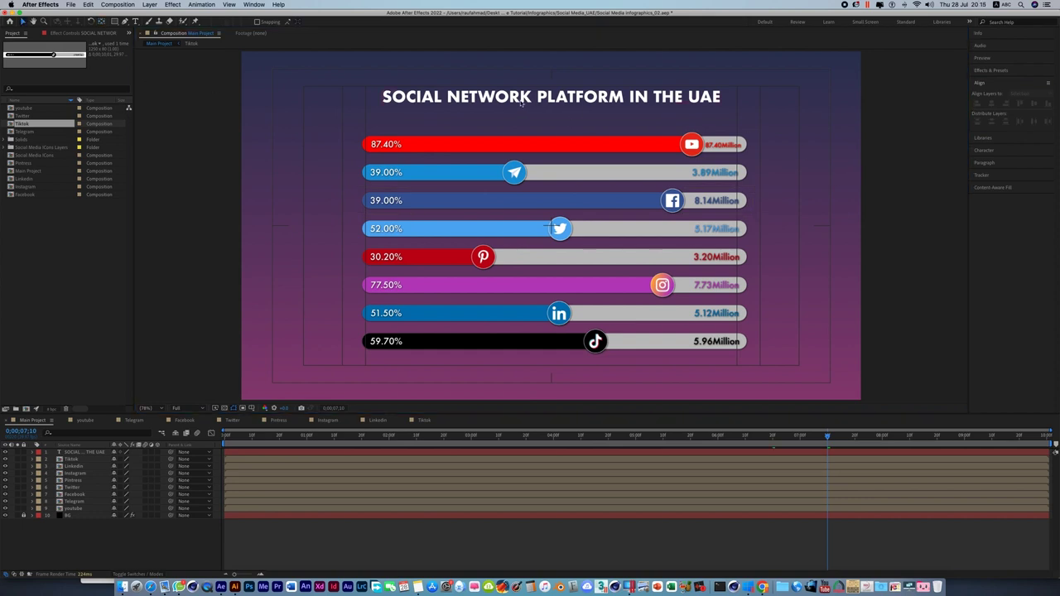
drag(521, 102, 521, 107)
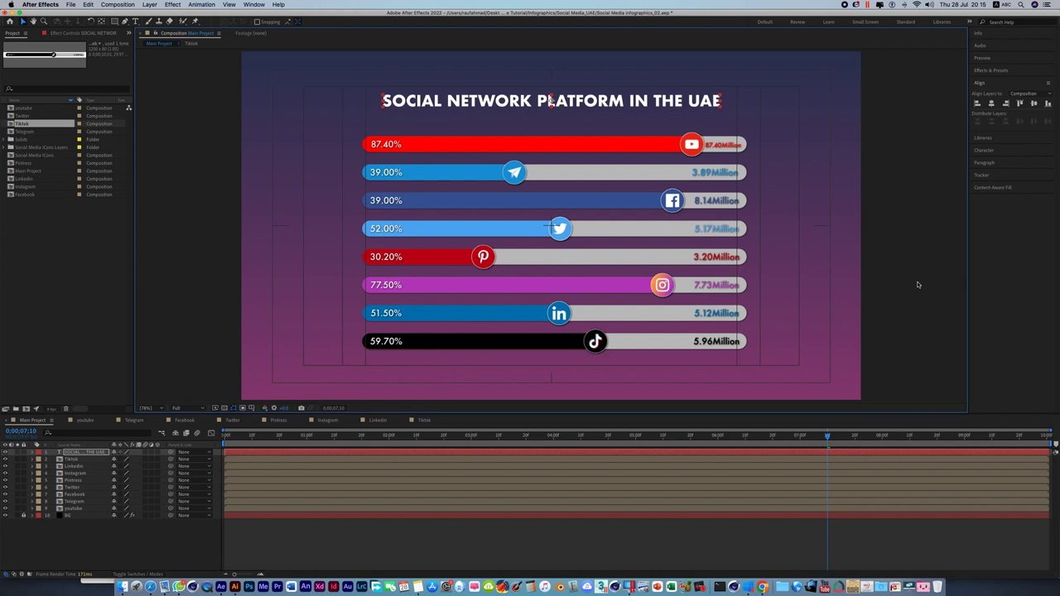
click(155, 508)
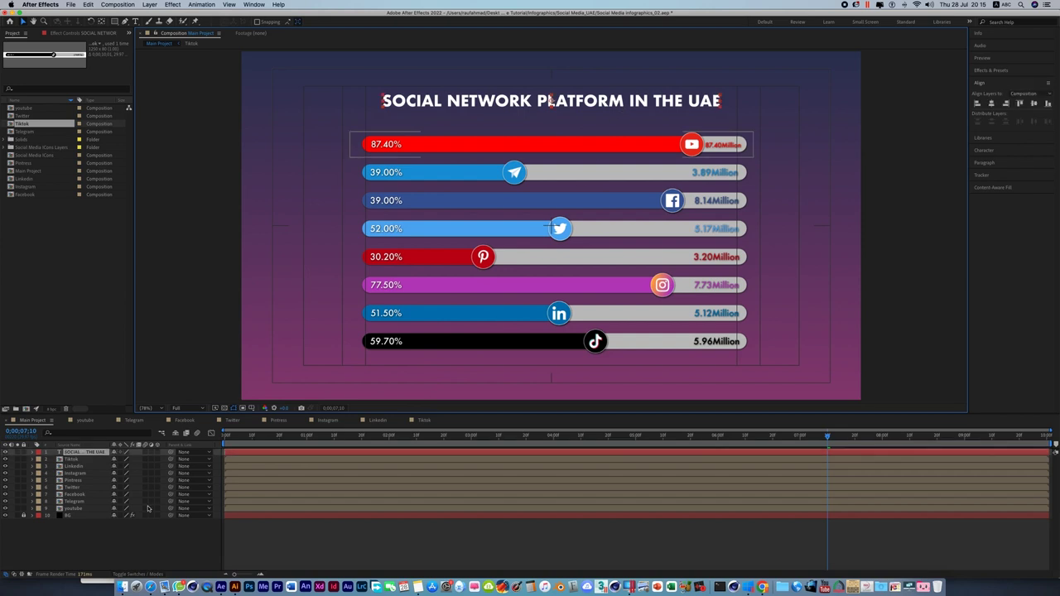
Apply the Typewriter preset from Effects & Presets to the title layer
click(157, 536)
click(994, 71)
text(ramp)
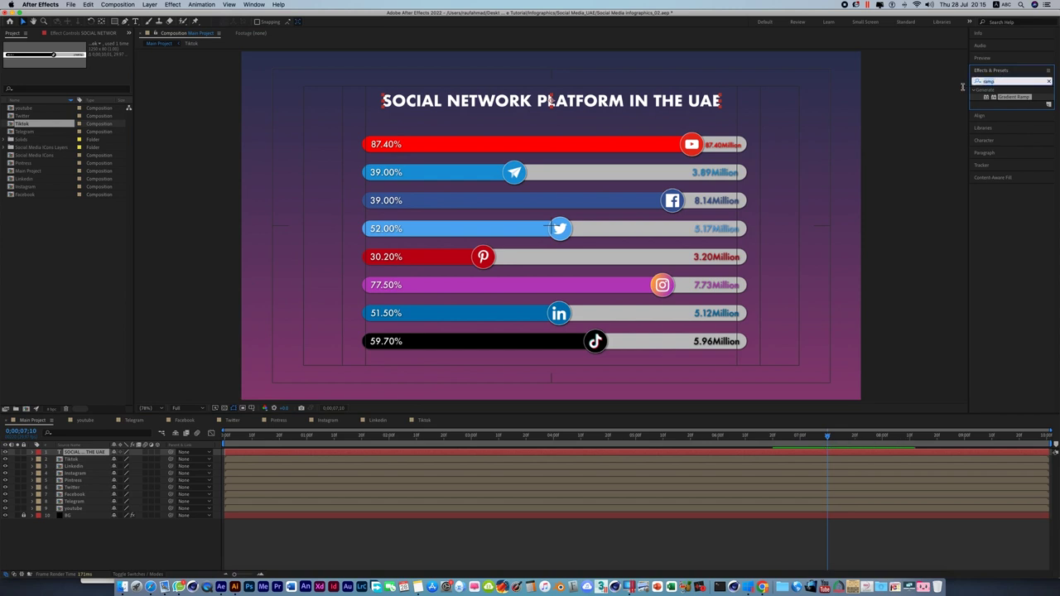
key(BackSpace)
key(BackSpace)
key(BackSpace)
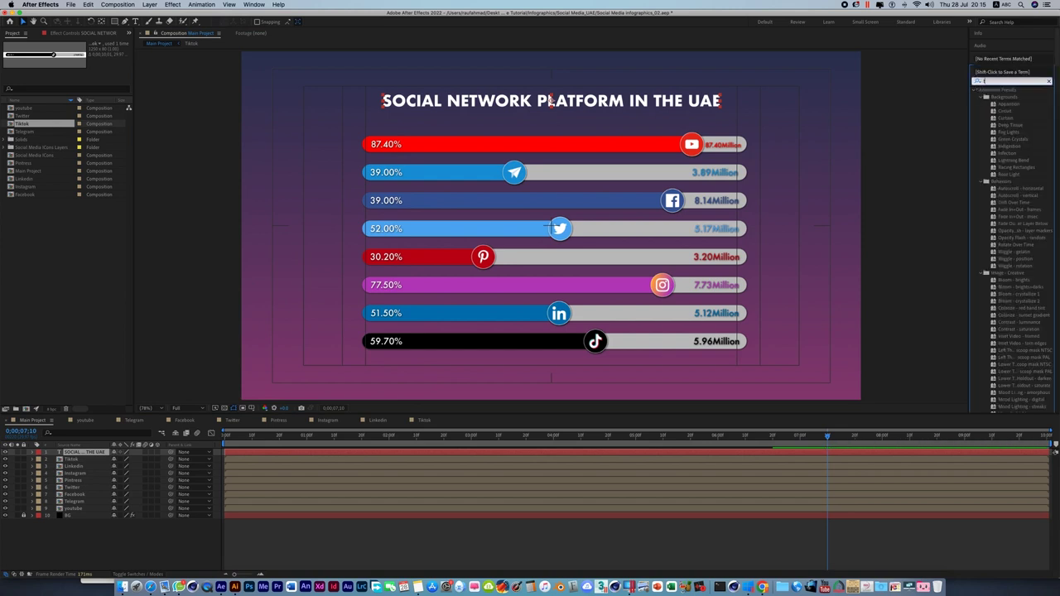
text(yp)
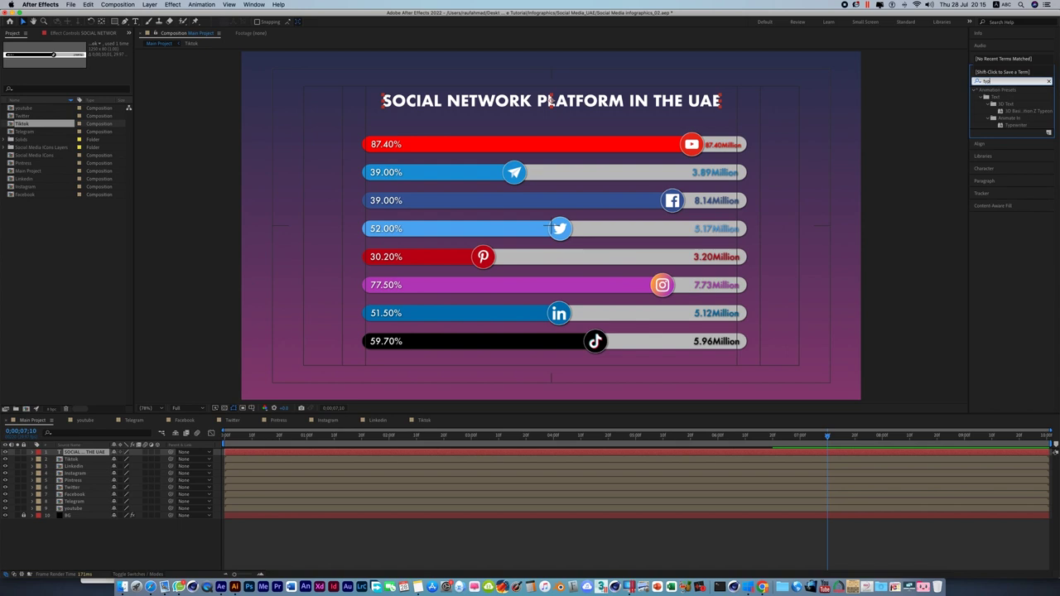
double_click(1017, 125)
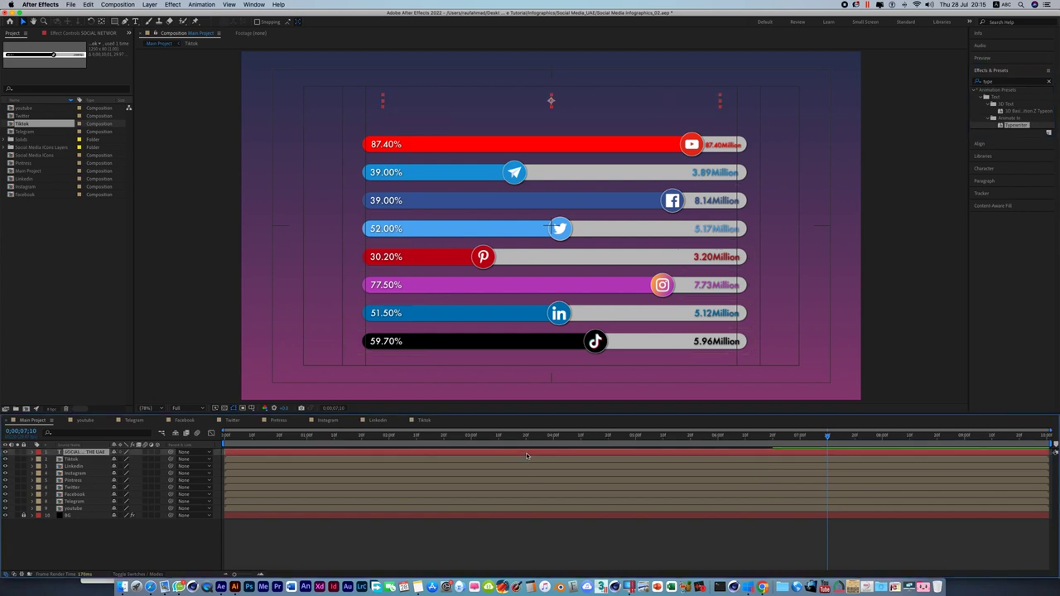
Move the Typewriter Start keyframes earlier and preview the type-on animation
key(u)
mouse_move(1042, 464)
mouse_down()
mouse_move(815, 485)
mouse_move(335, 469)
mouse_up()
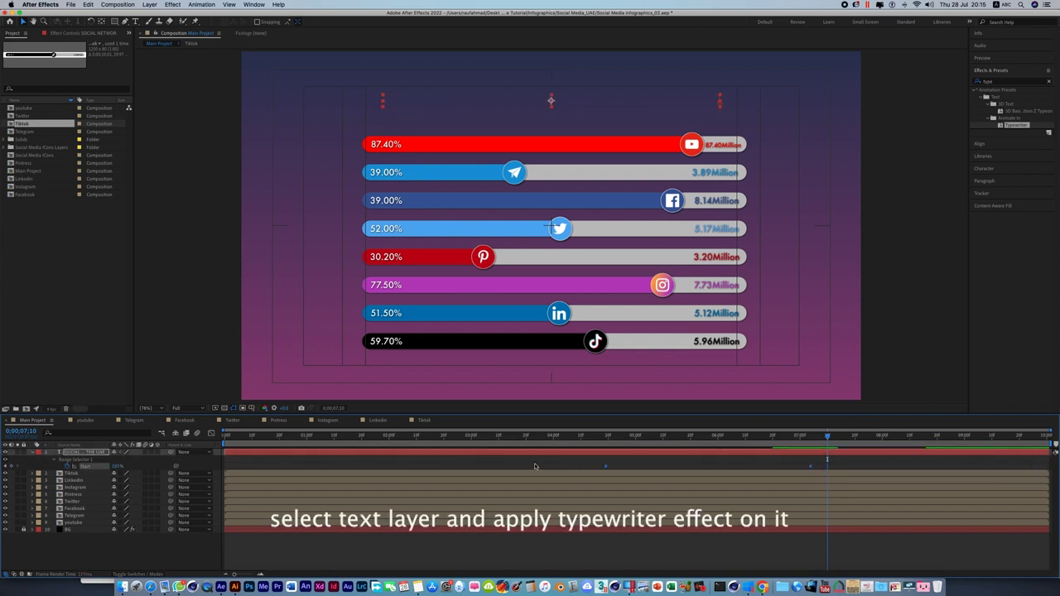
drag(236, 472, 231, 473)
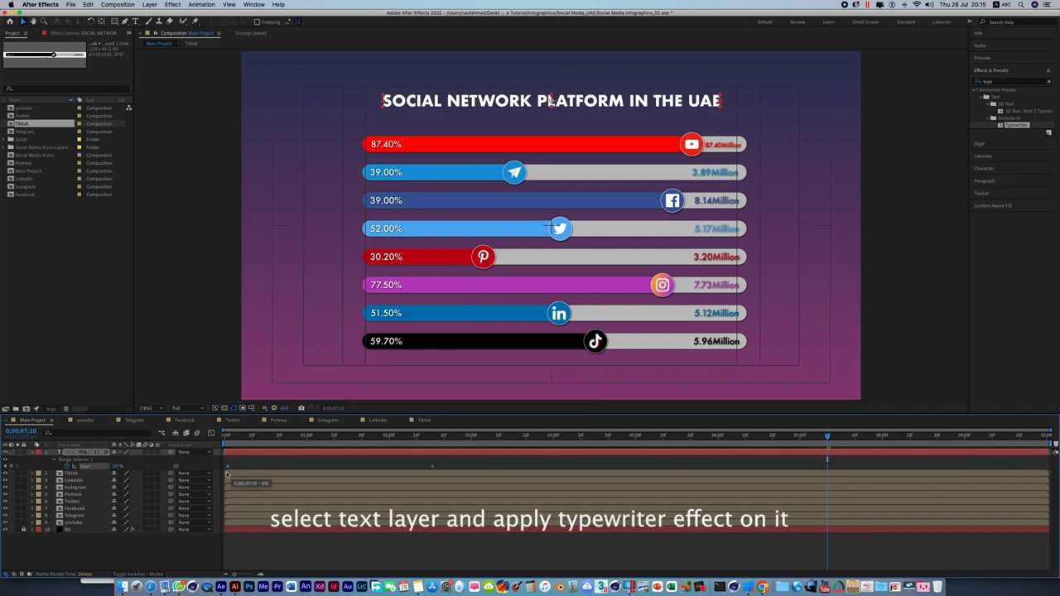
key(space)
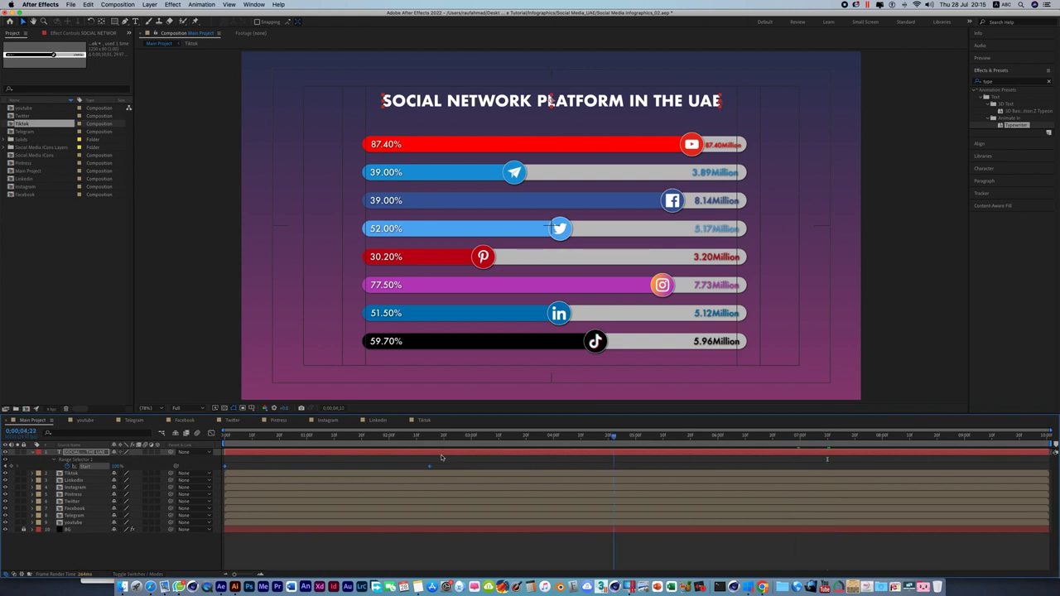
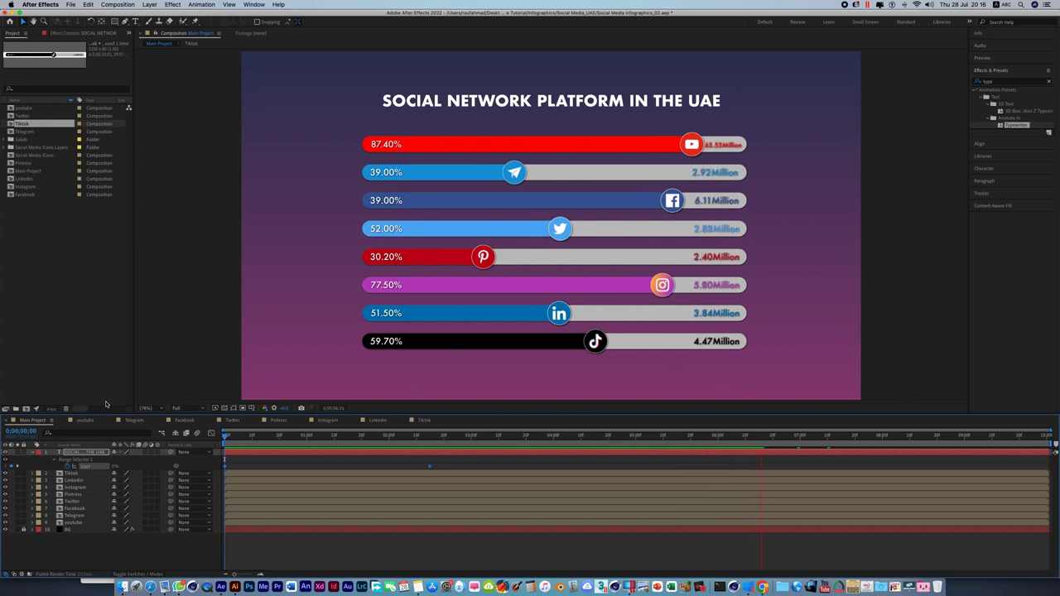
Apply Easy Ease to all Tiktok bar keyframes and preview the eased animation
key(space)
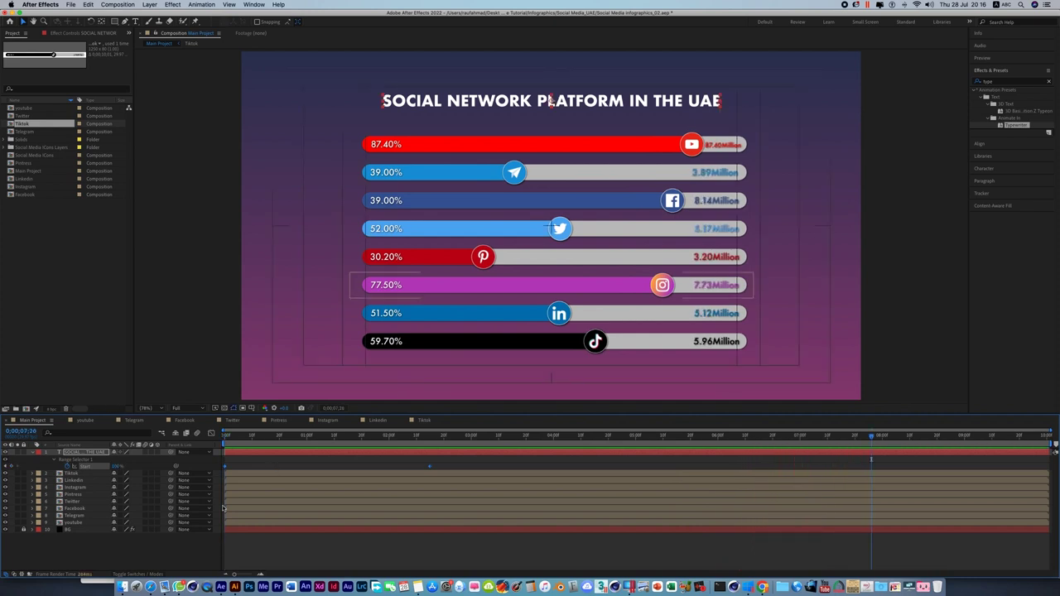
click(424, 420)
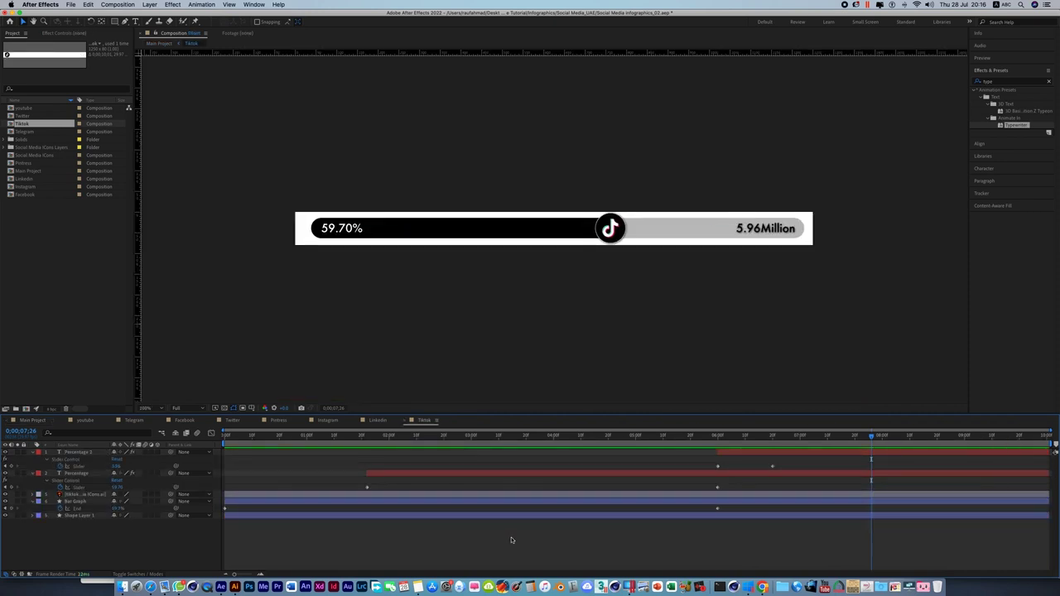
drag(795, 452, 233, 539)
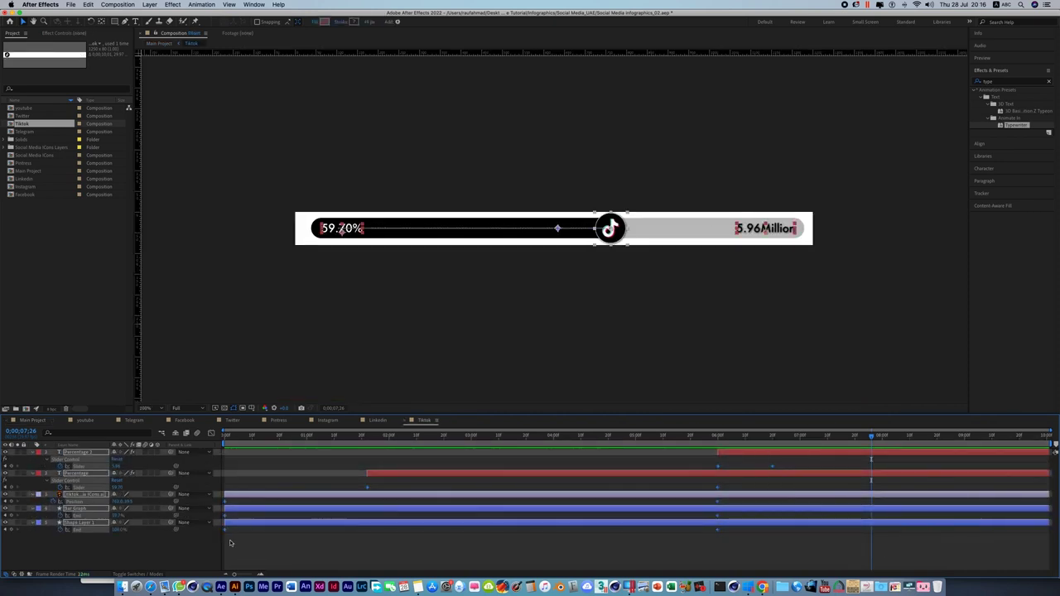
right_click(233, 539)
click(372, 525)
key(Home)
click(247, 552)
key(space)
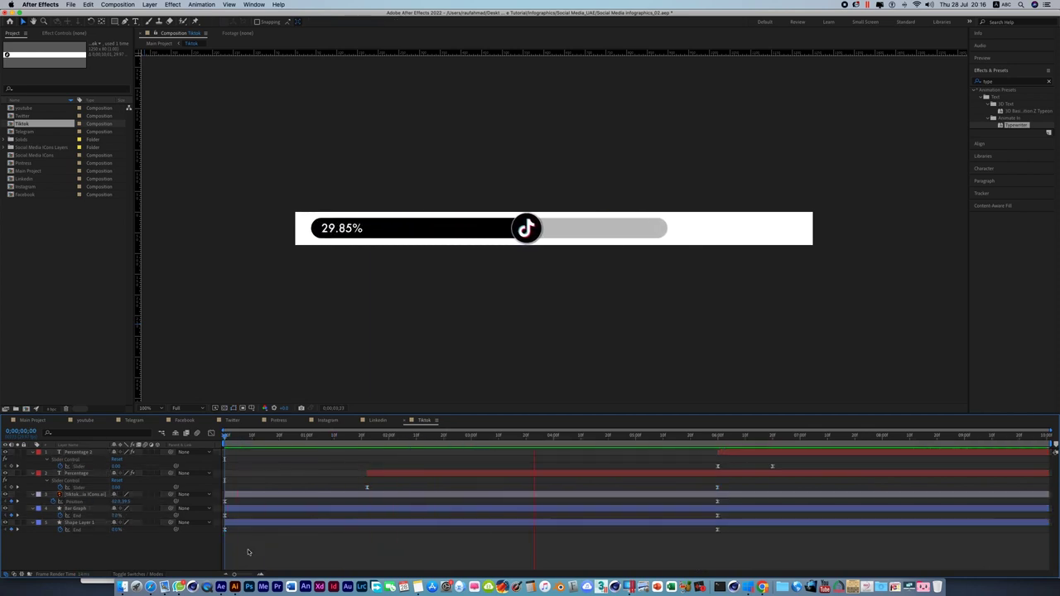
Apply Easy Ease to every keyframe in the LinkedIn composition
click(160, 43)
double_click(568, 312)
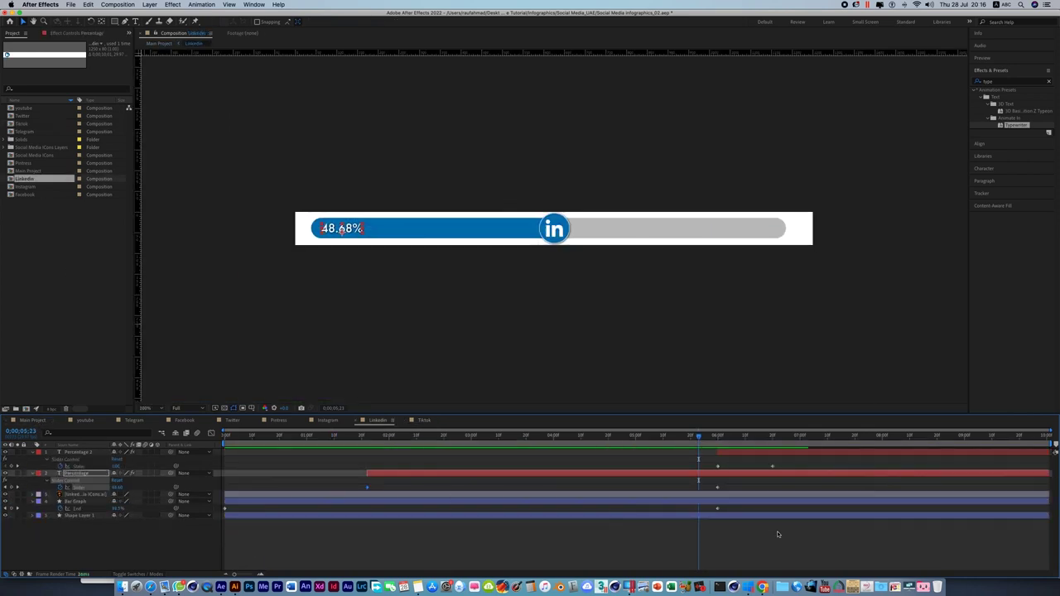
key(ctrl+a)
drag(800, 544, 222, 450)
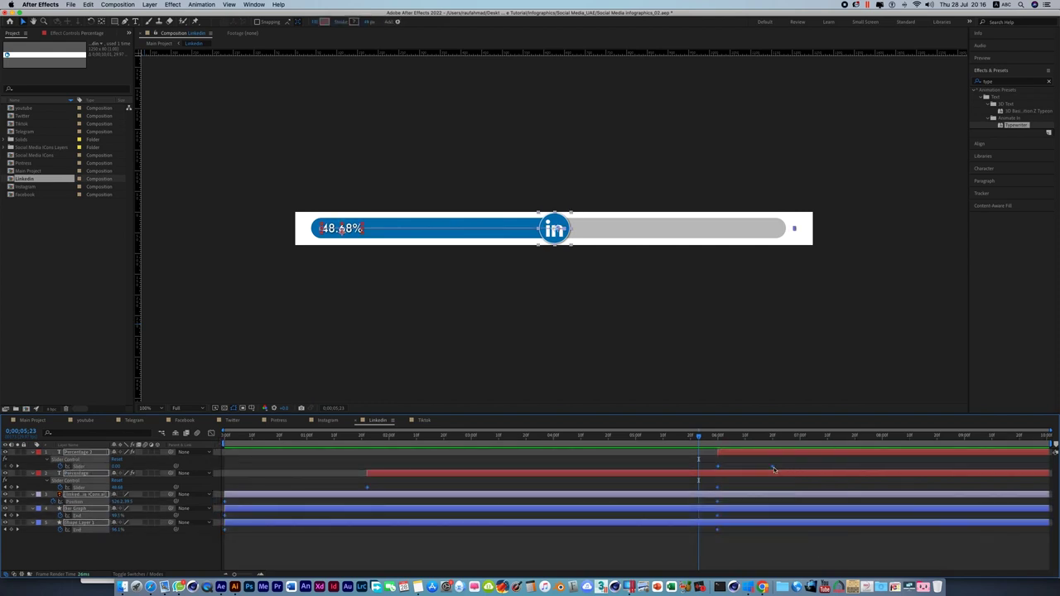
right_click(773, 468)
mouse_move(829, 563)
click(916, 525)
Apply Easy Ease to every keyframe in the Instagram composition
click(327, 419)
key(ctrl+a)
drag(800, 560, 222, 447)
right_click(773, 468)
mouse_move(829, 564)
click(916, 525)
Apply Easy Ease to all keyframed layers in the Pinterest composition
click(32, 420)
double_click(25, 162)
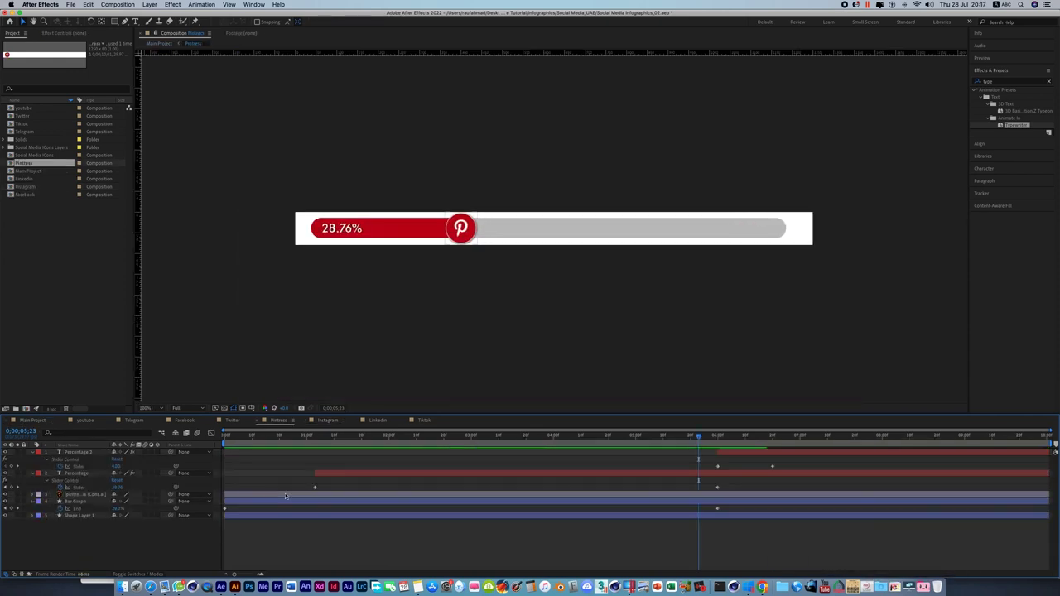
key(ctrl+a)
key(u)
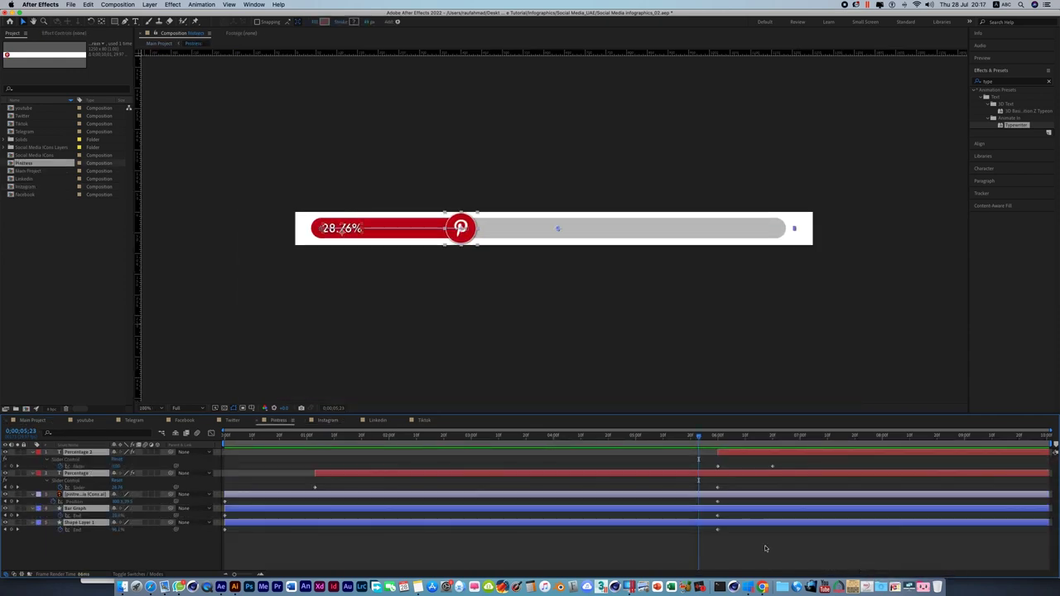
right_click(719, 470)
right_click(719, 470)
mouse_move(762, 562)
click(882, 531)
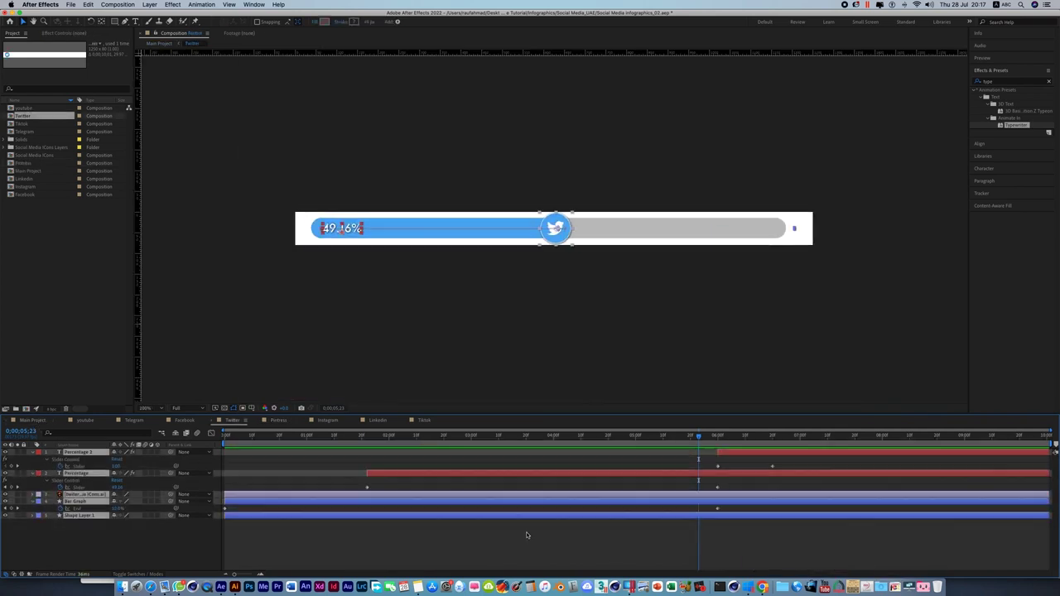
Apply Easy Ease to every keyframe in the Twitter composition
click(526, 534)
key(u)
drag(840, 561, 229, 444)
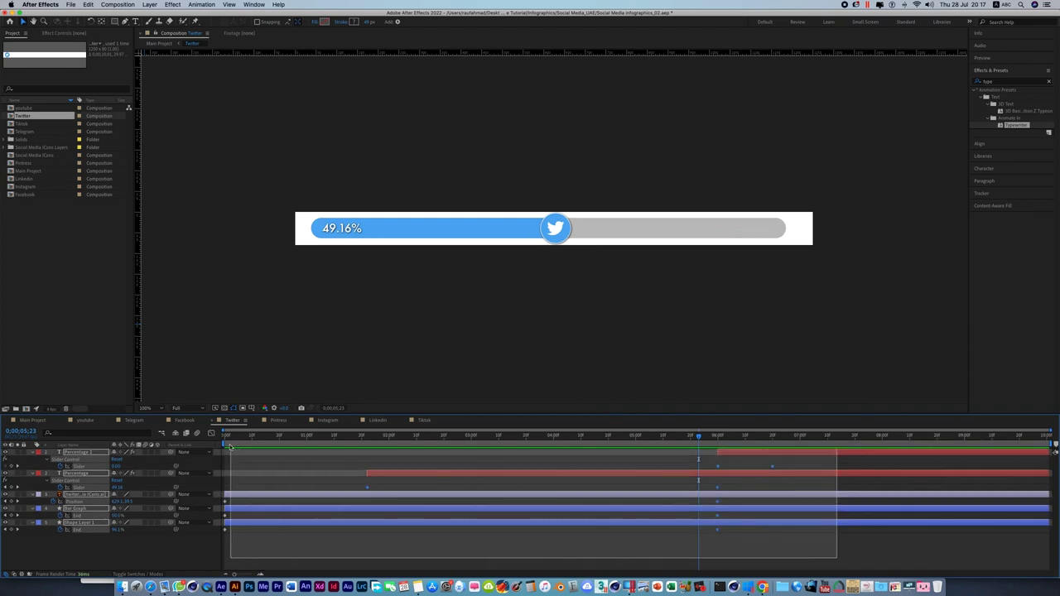
right_click(774, 469)
mouse_move(808, 563)
click(903, 524)
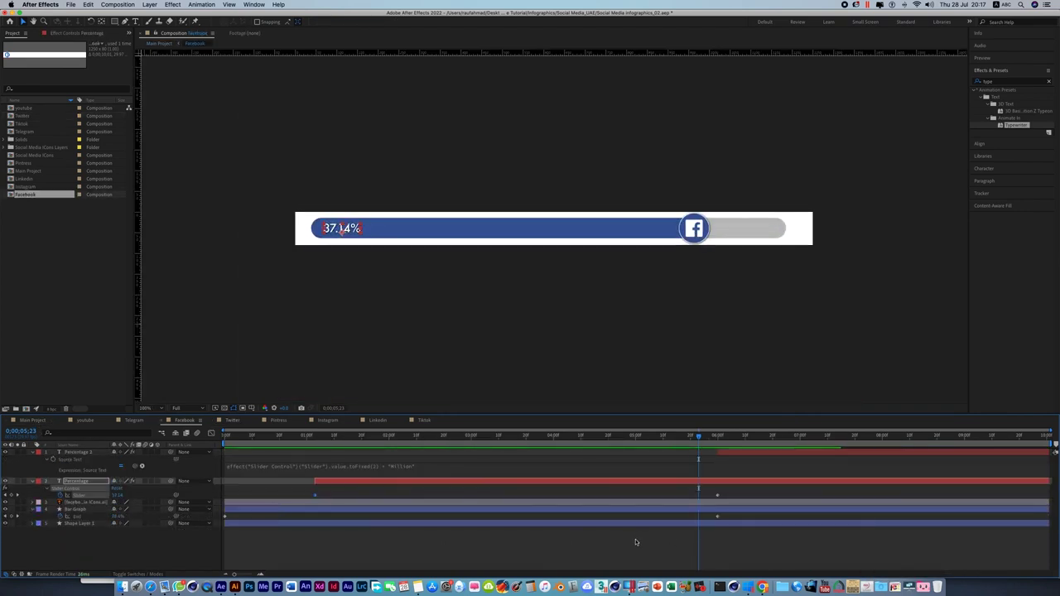
Apply Easy Ease to every keyframe in the Facebook composition
click(635, 542)
key(u)
drag(826, 553, 221, 445)
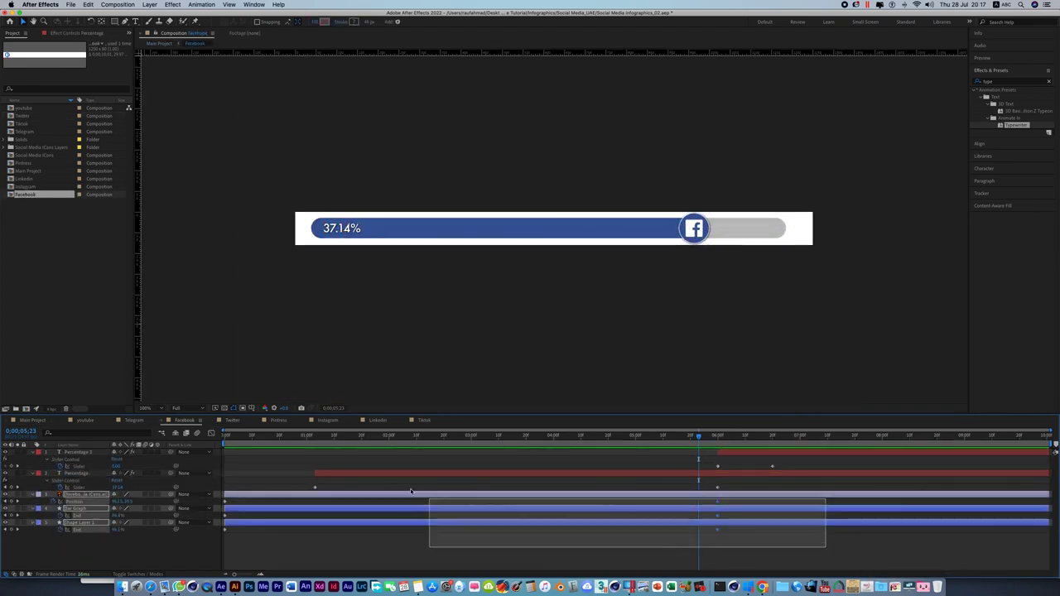
right_click(718, 469)
mouse_move(753, 561)
click(837, 515)
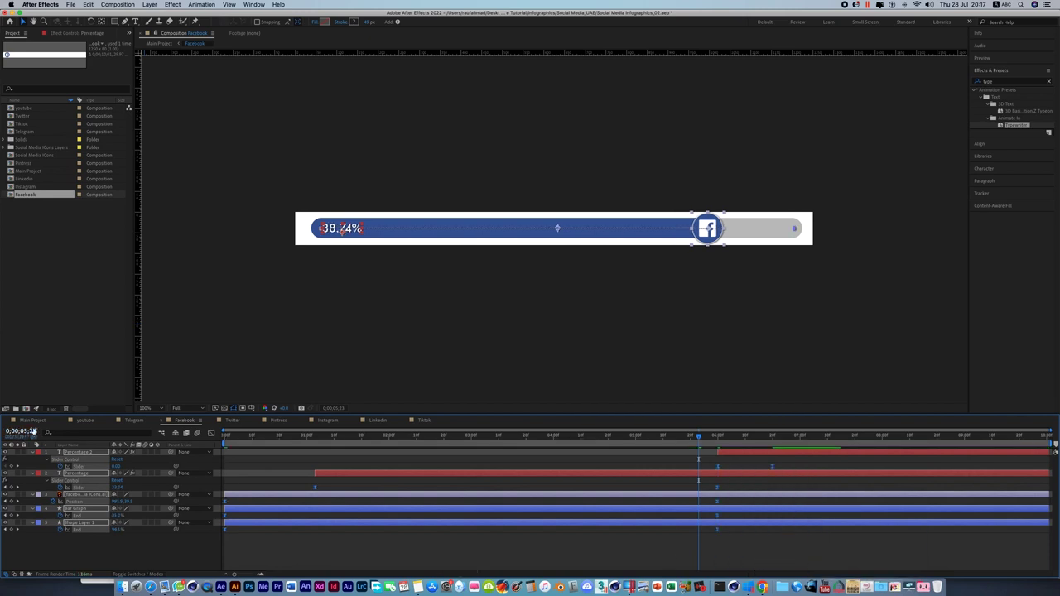
Apply easing to every keyframe in the Telegram composition
drag(781, 555, 397, 505)
key(u)
key(u)
drag(838, 551, 225, 442)
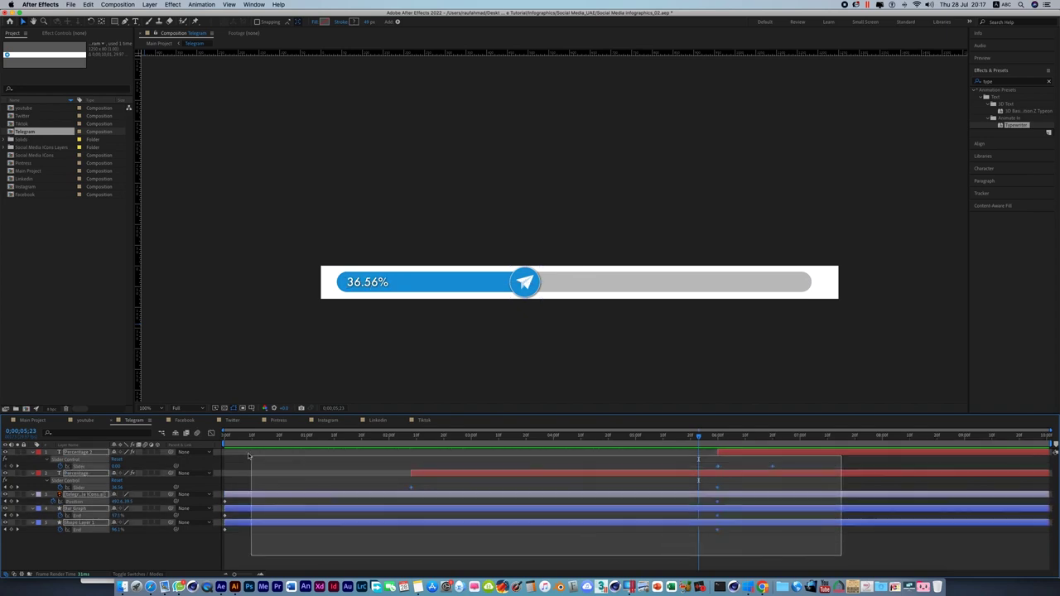
right_click(718, 469)
mouse_move(754, 562)
click(853, 570)
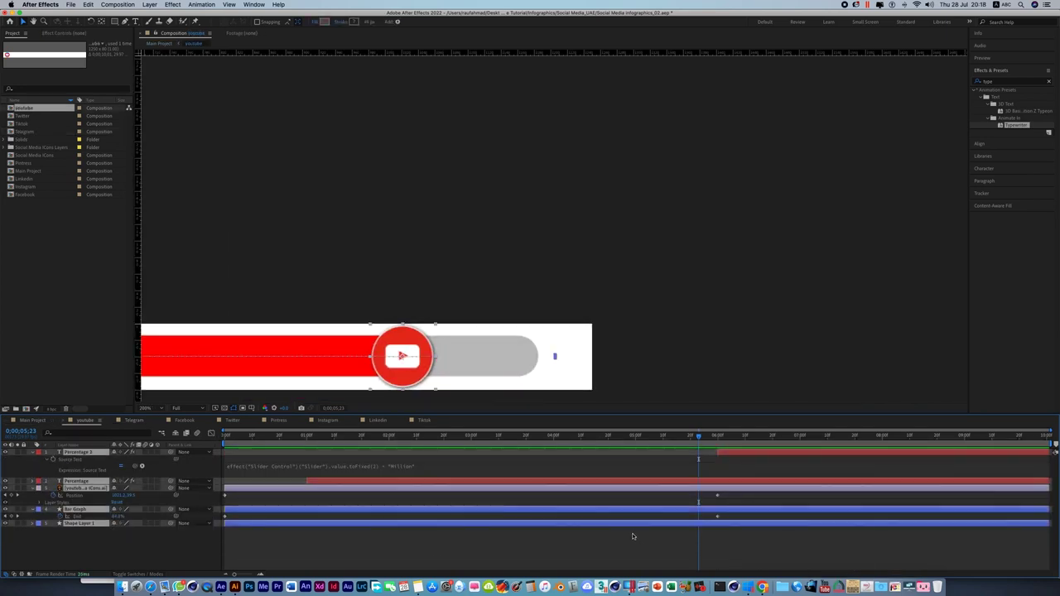
Apply Easy Ease to every keyframe in the YouTube composition
key(u)
drag(801, 558, 331, 463)
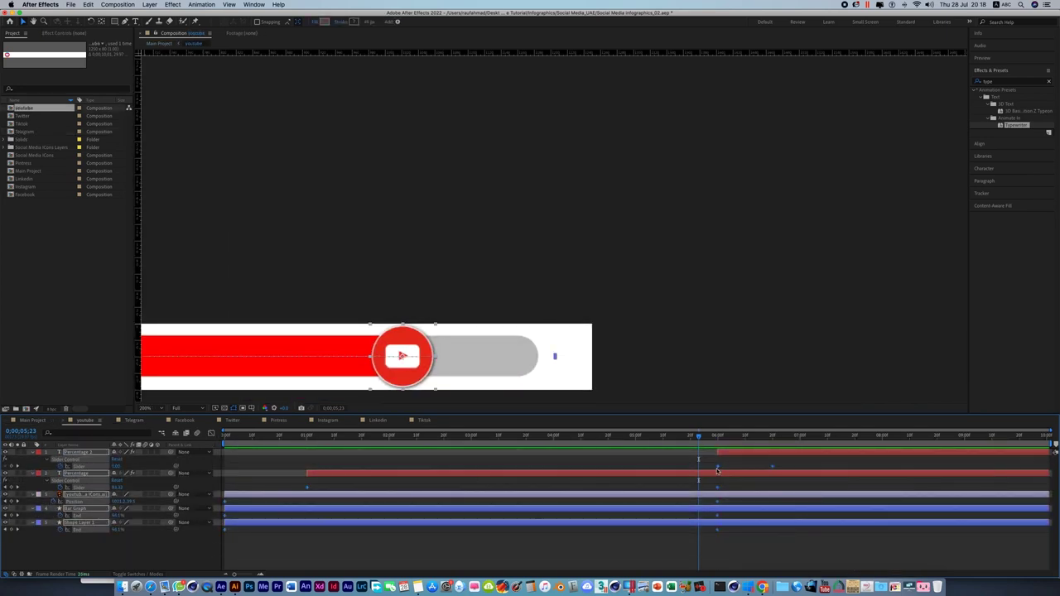
right_click(717, 469)
mouse_move(754, 561)
click(830, 523)
Back in Main Project, bring up the easing options for a title keyframe
click(36, 420)
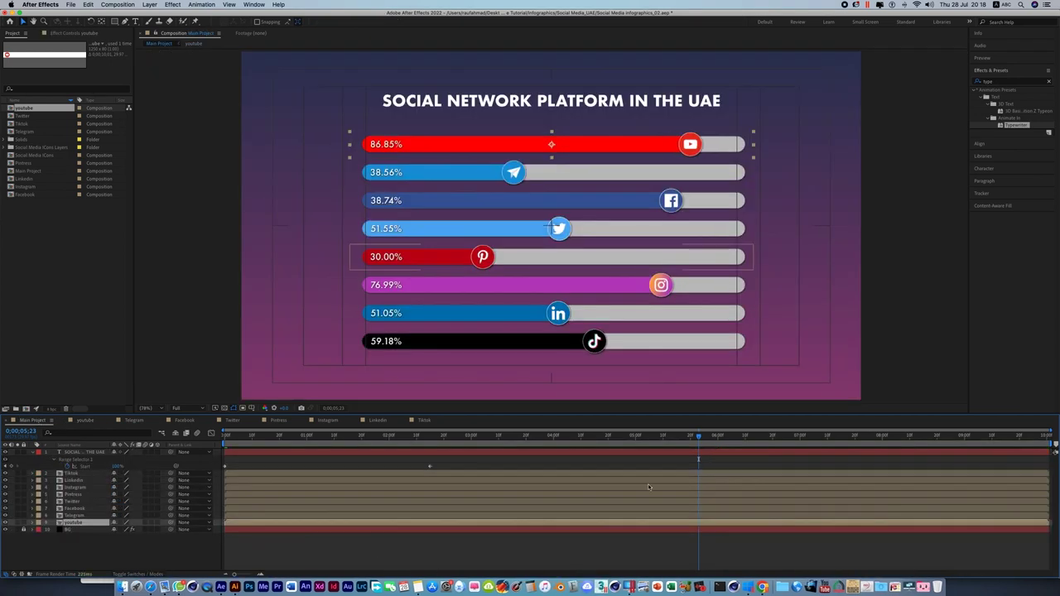
right_click(430, 469)
click(572, 523)
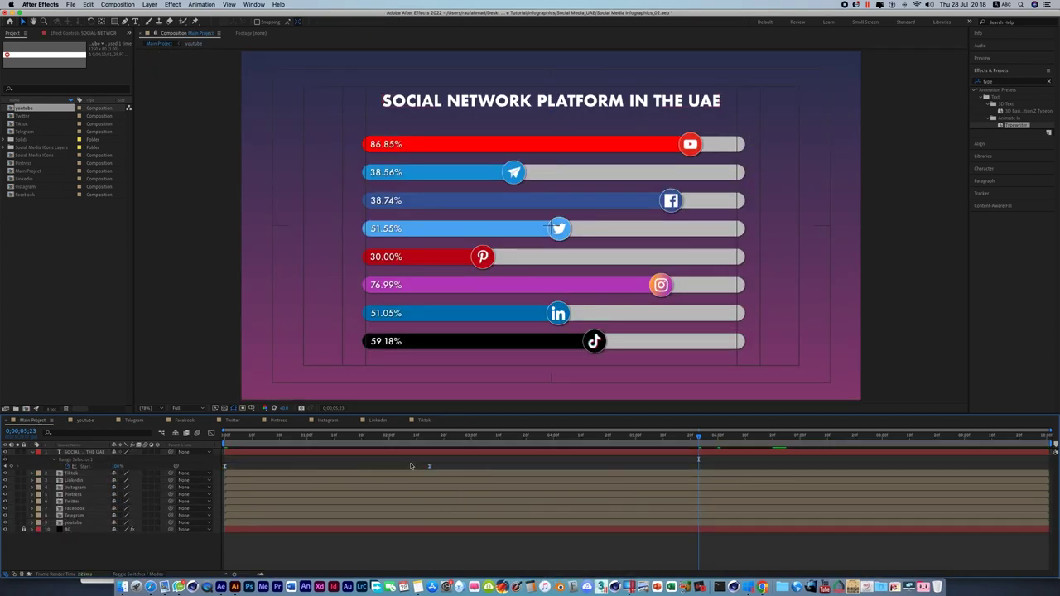
Ease the title's type-on Start keyframes and return to the timeline start
click(211, 433)
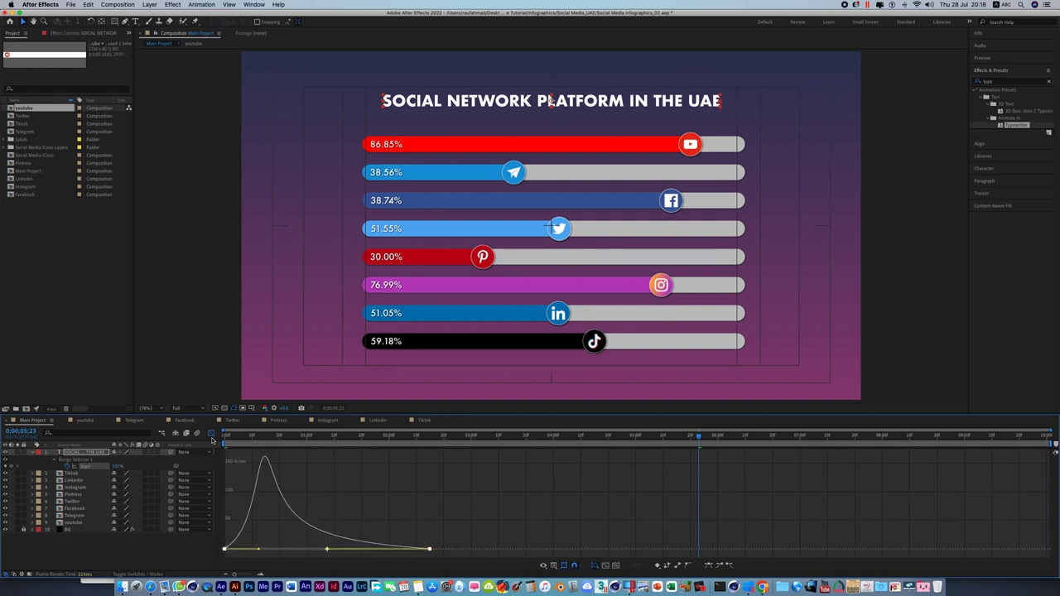
click(214, 433)
key(Home)
Hide the Title/Action Safe margins and play the composition preview
click(251, 409)
click(259, 417)
key(space)
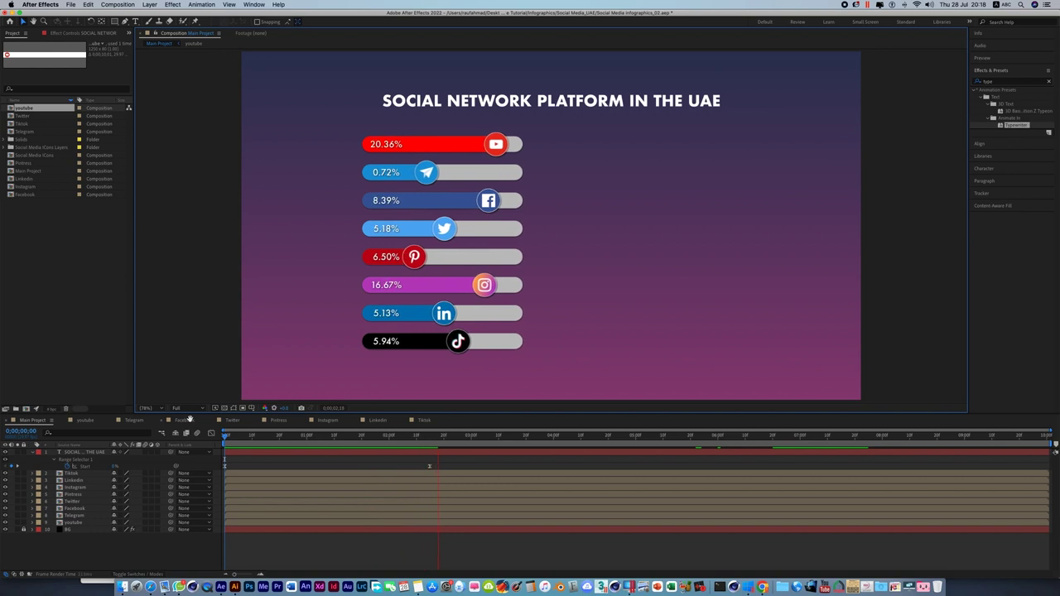
Delay the Tiktok and LinkedIn Percentage layers to start later, around 1;24
key(space)
double_click(200, 472)
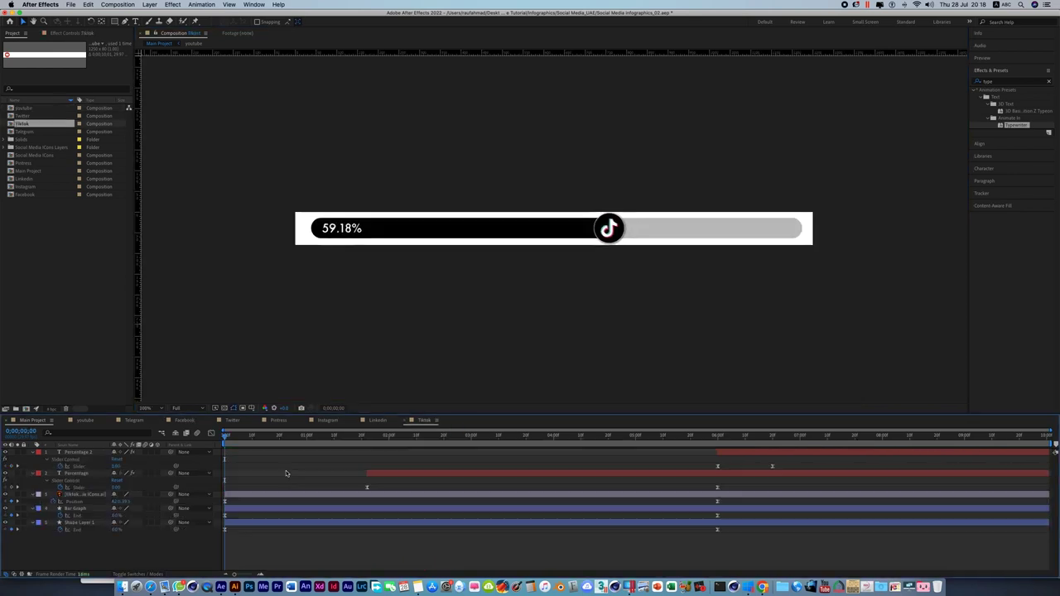
drag(226, 437, 374, 451)
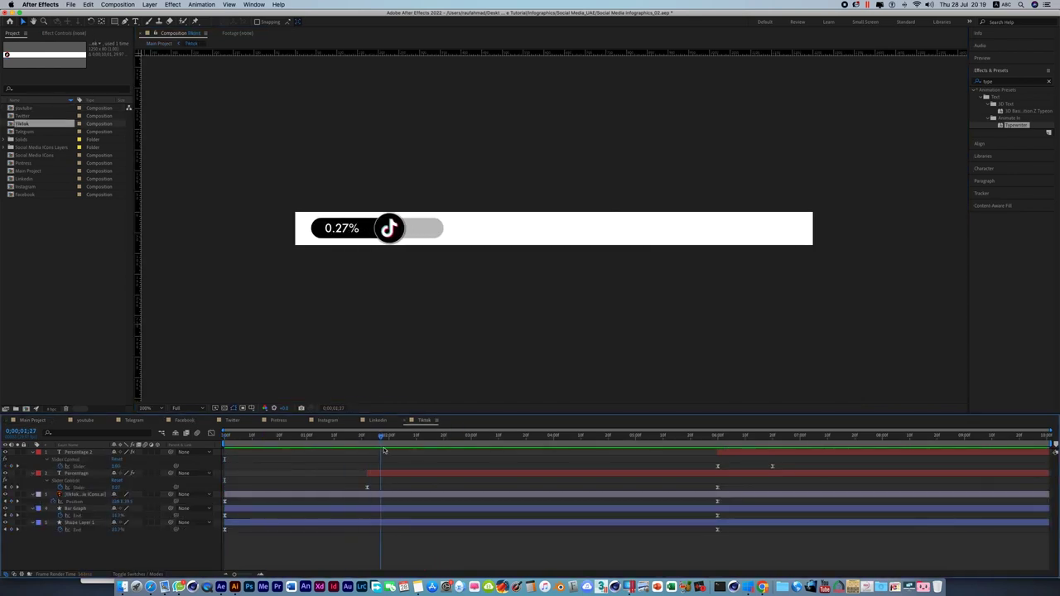
drag(368, 473, 386, 473)
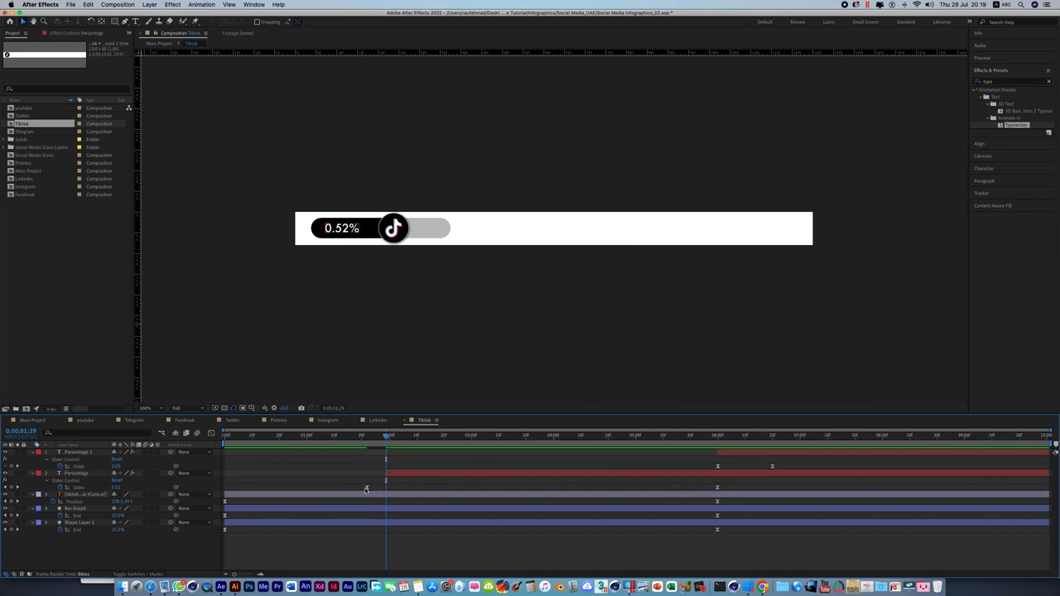
click(377, 420)
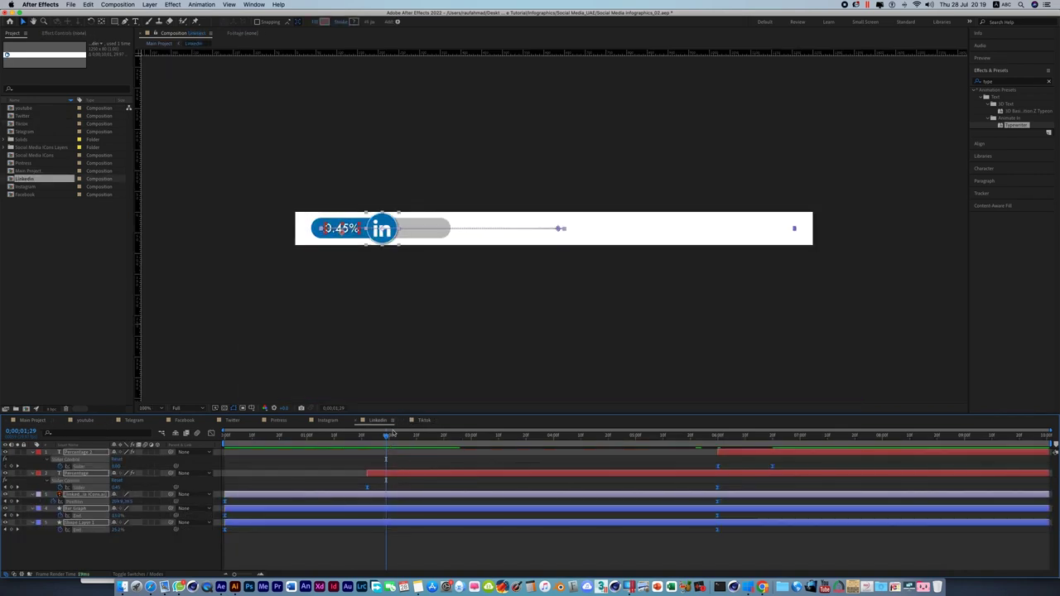
drag(368, 473, 398, 473)
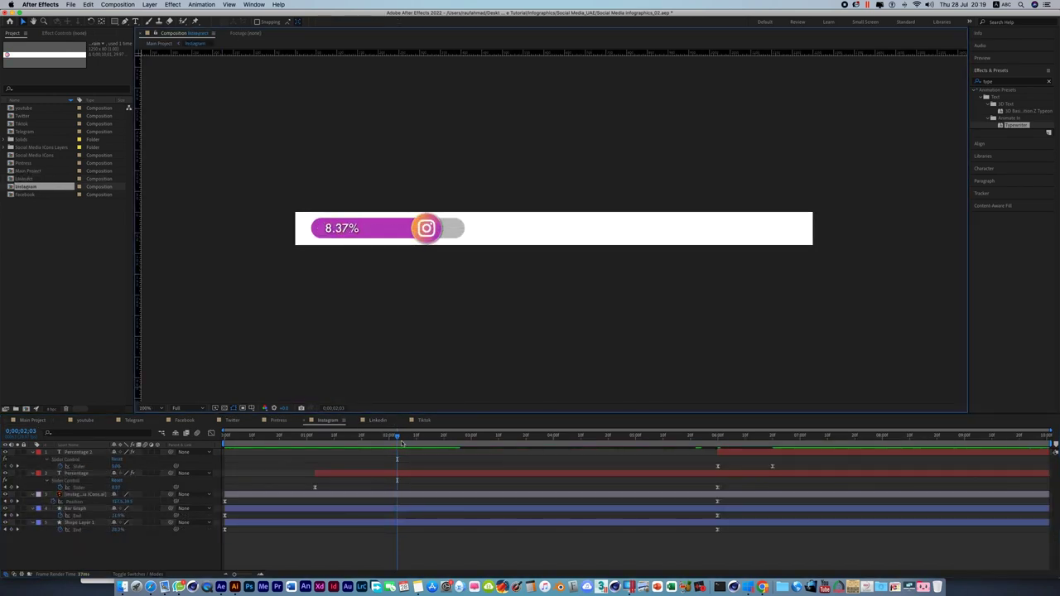
Move the Pinterest Percentage layer's in-point to 2;24
mouse_move(401, 444)
mouse_down()
mouse_move(352, 453)
mouse_move(360, 478)
mouse_up()
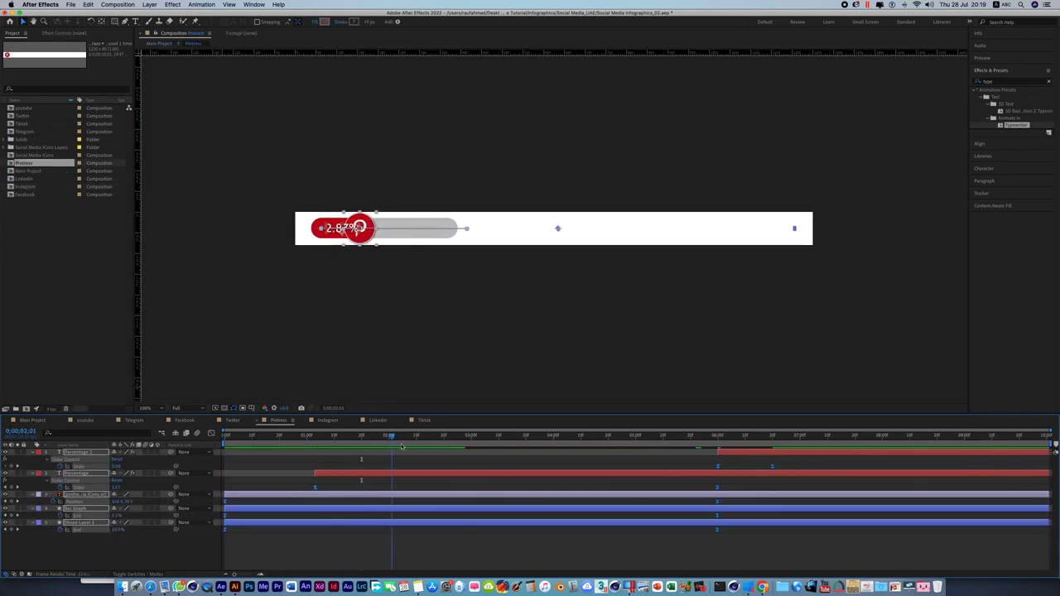
drag(394, 446, 456, 452)
drag(315, 472, 474, 473)
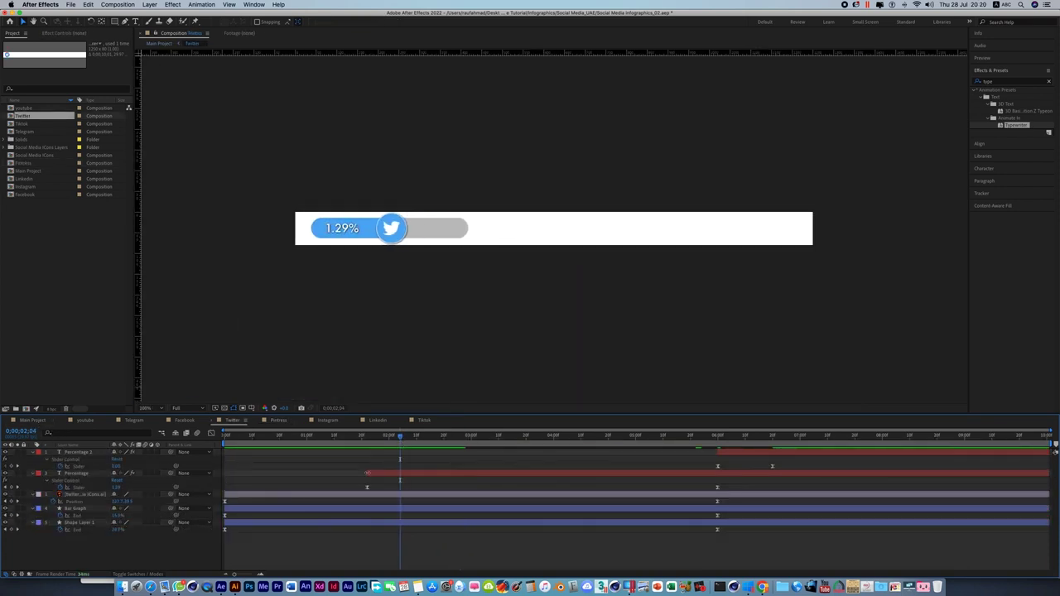
click(367, 473)
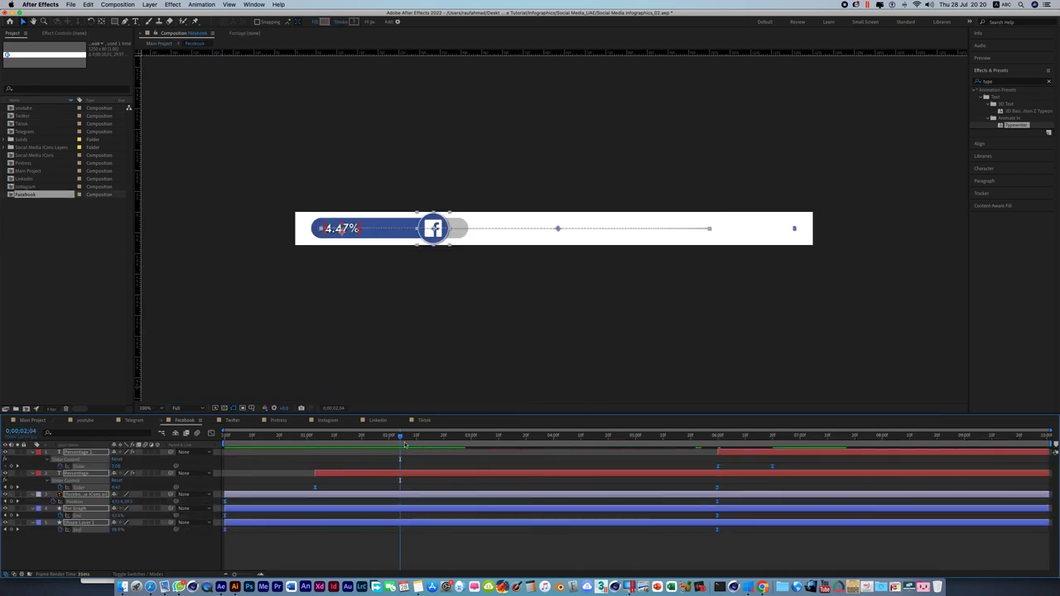
click(356, 488)
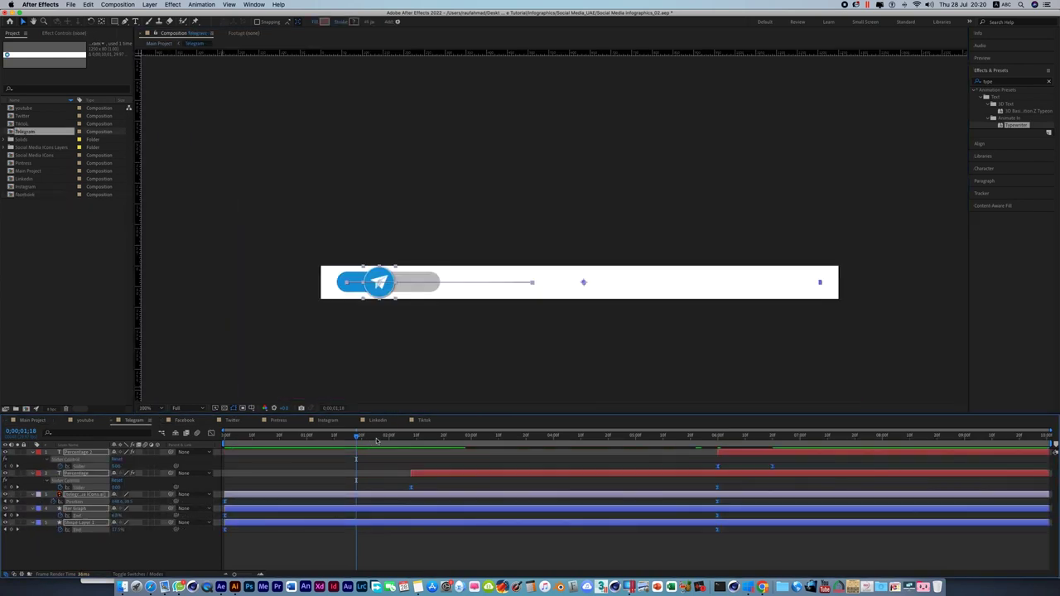
Delay the Telegram and YouTube Percentage layers until their bars have filled
drag(356, 437, 420, 450)
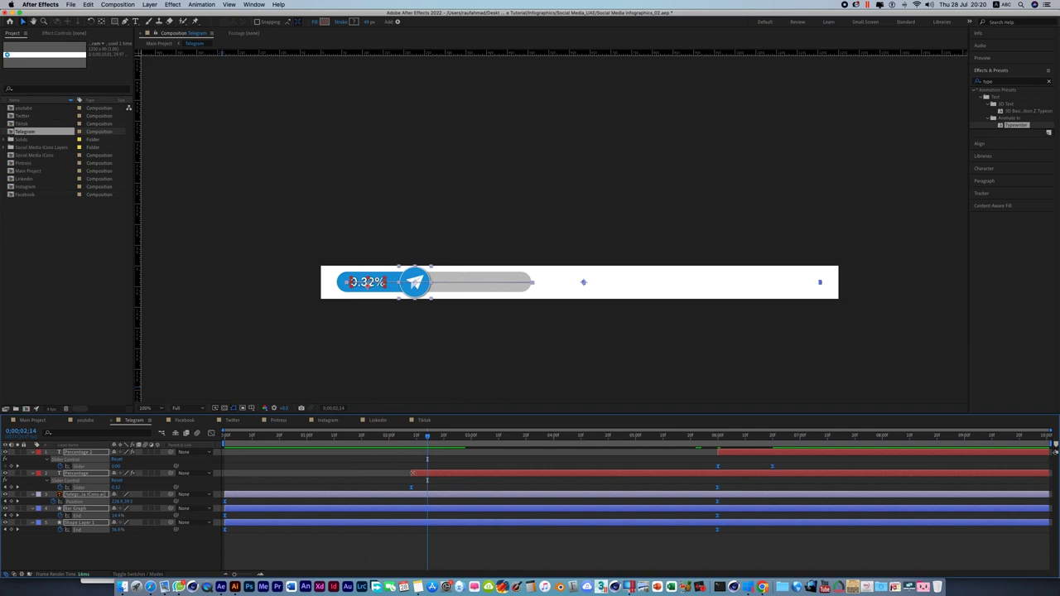
click(411, 473)
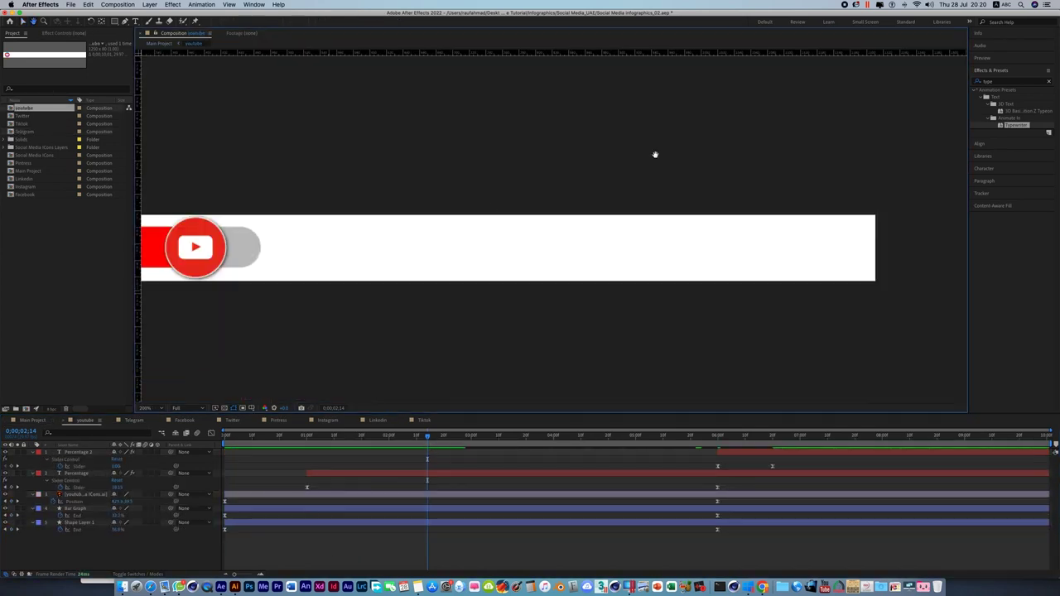
scroll(655, 155, down, 2)
drag(445, 309, 475, 354)
drag(428, 437, 351, 458)
click(331, 477)
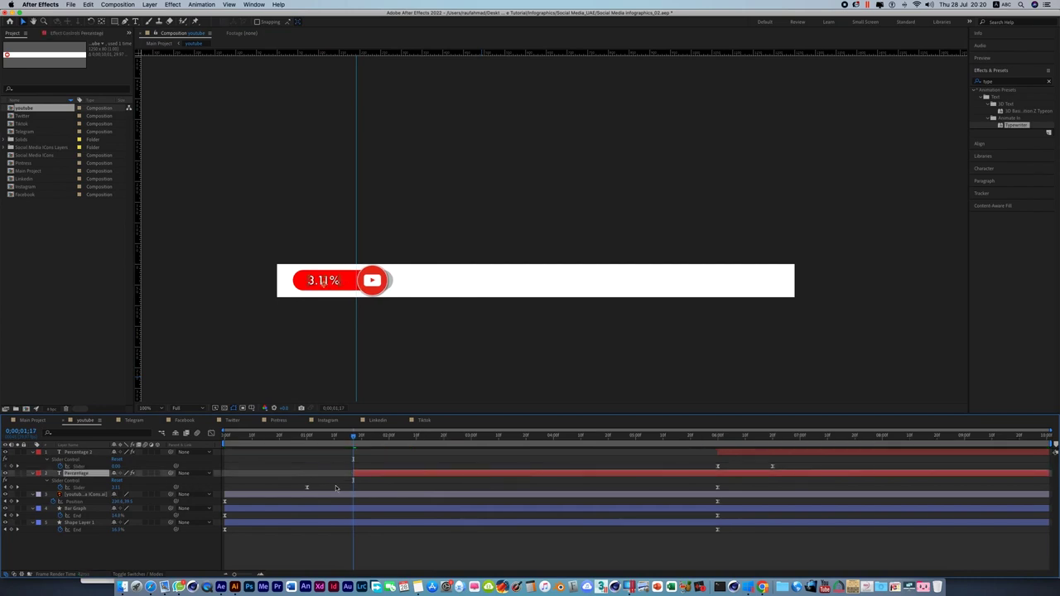
Return to the Main Project composition and play the preview from the start
click(32, 420)
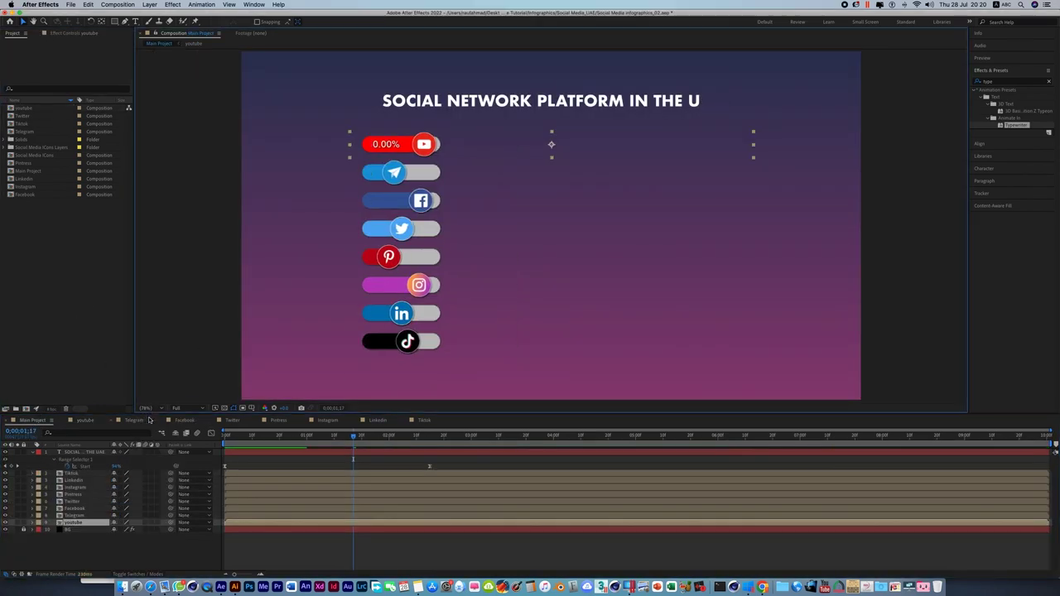
key(Home)
key(space)
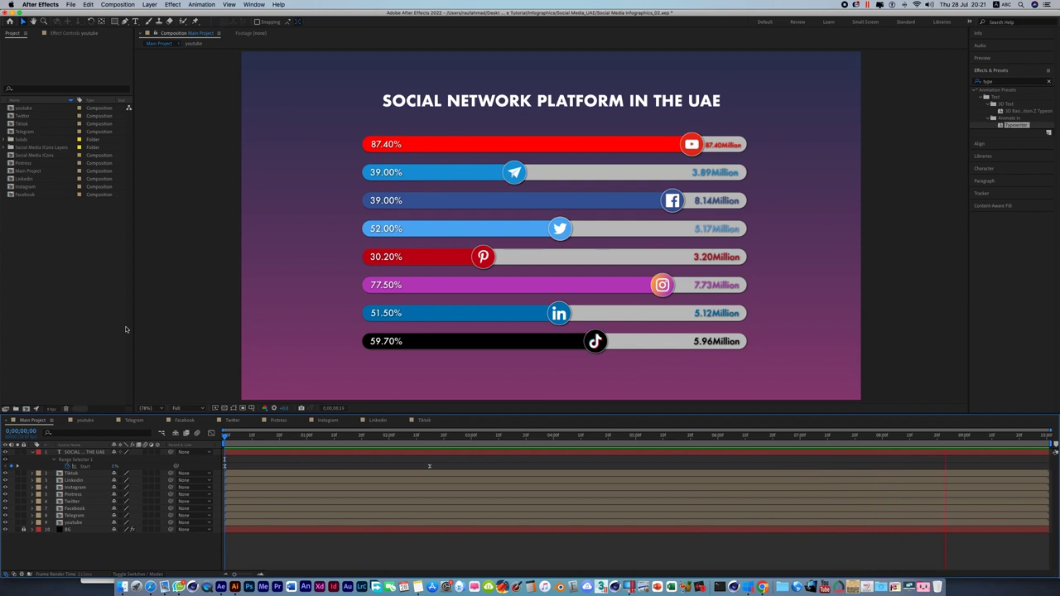
Restart the full infographic preview from the beginning
key(space)
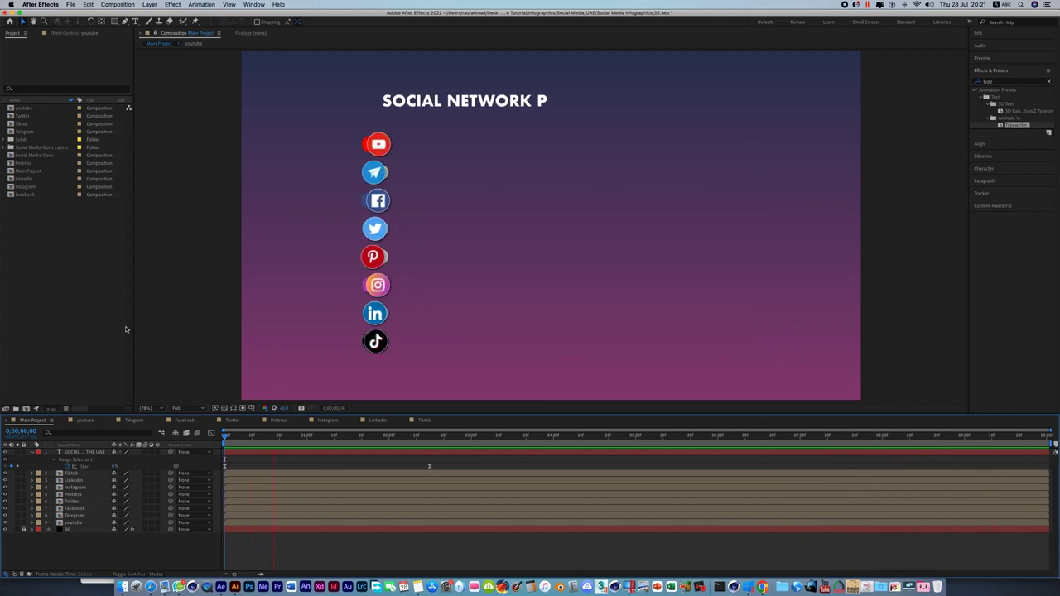